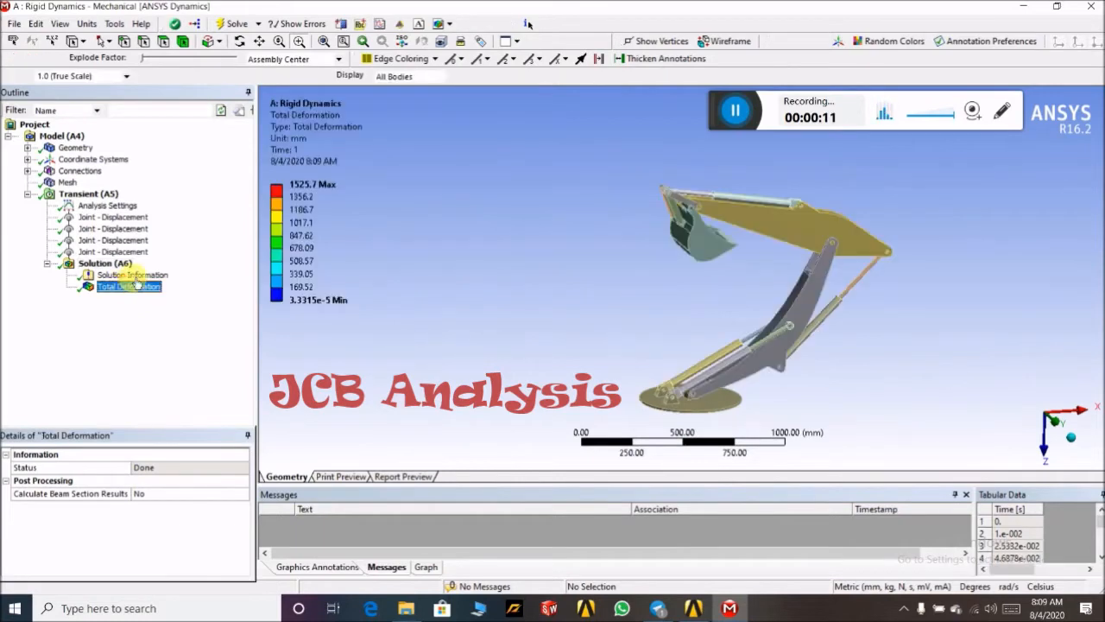
- Review the solver output and the joint displacement loads of the solved rigid dynamics analysis
click(132, 275)
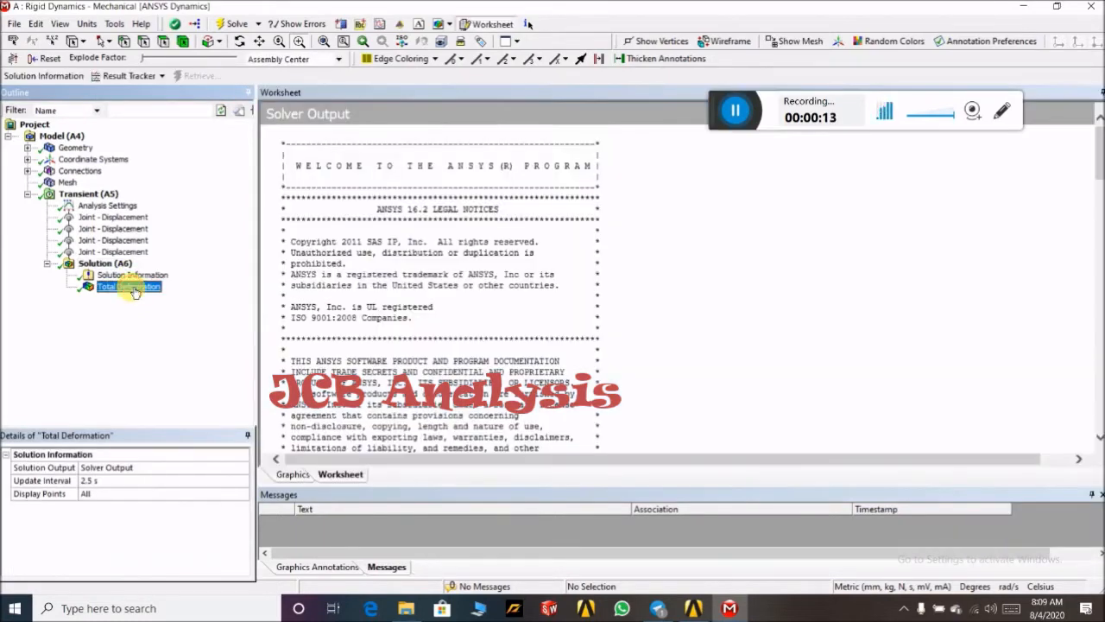
click(127, 286)
middle_drag(527, 289, 460, 283)
click(154, 274)
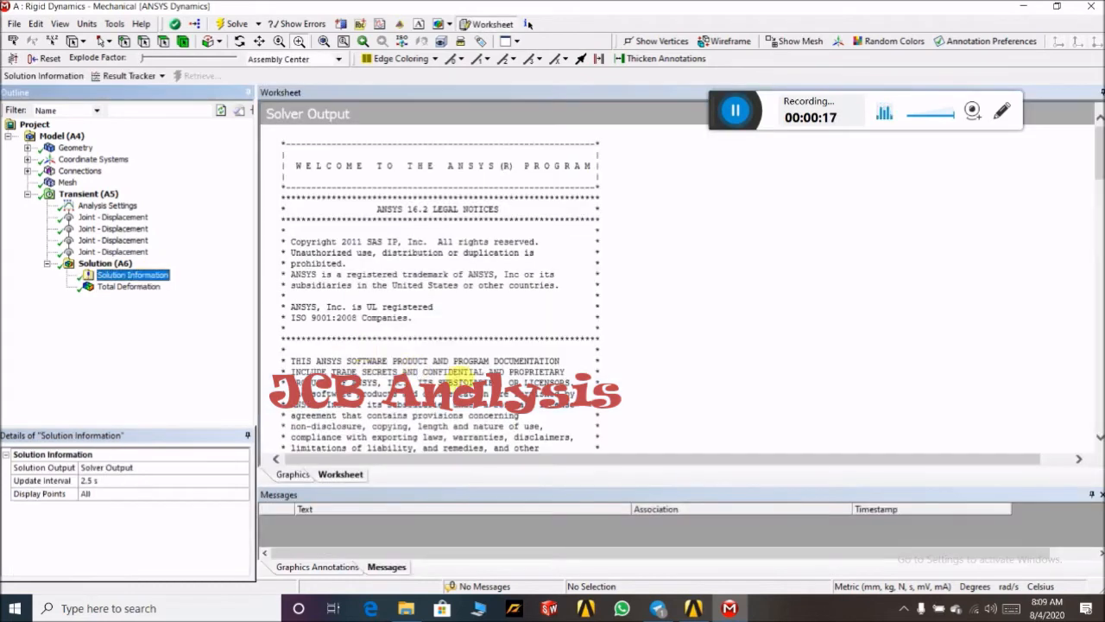
click(90, 196)
middle_drag(502, 346, 467, 337)
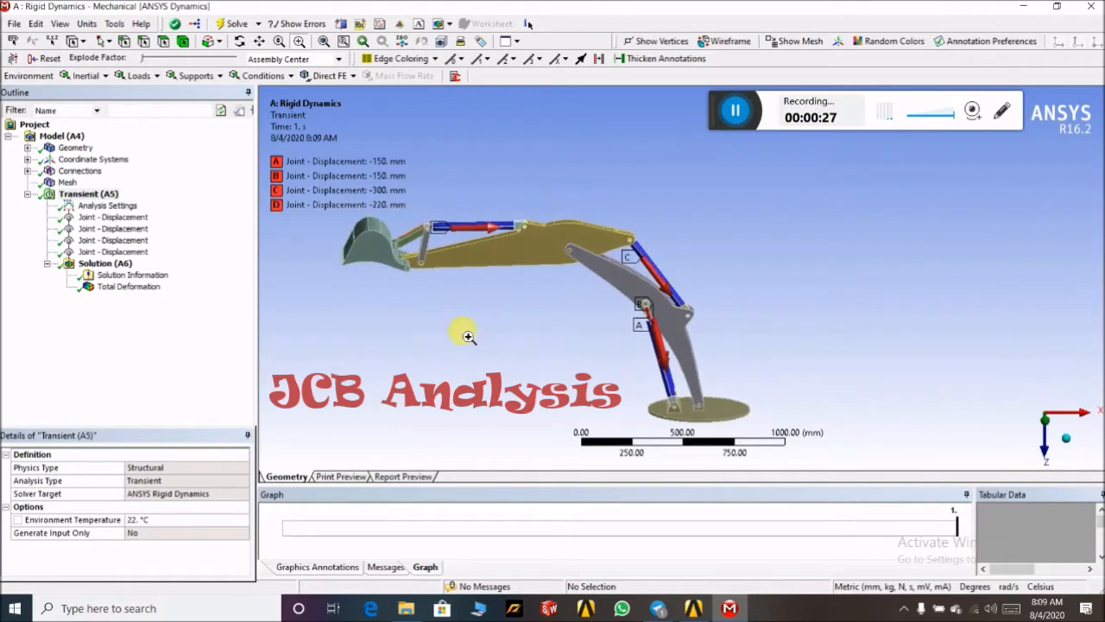
- Show the total deformation result and play its animation, viewing the moving arm from different angles
click(133, 290)
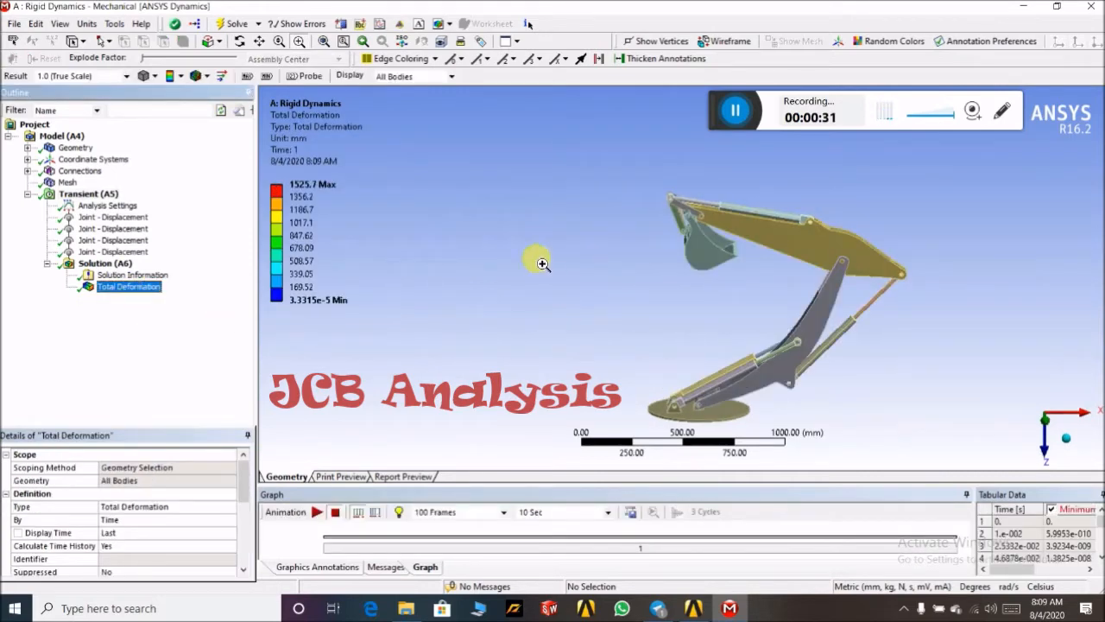
middle_drag(528, 229, 438, 377)
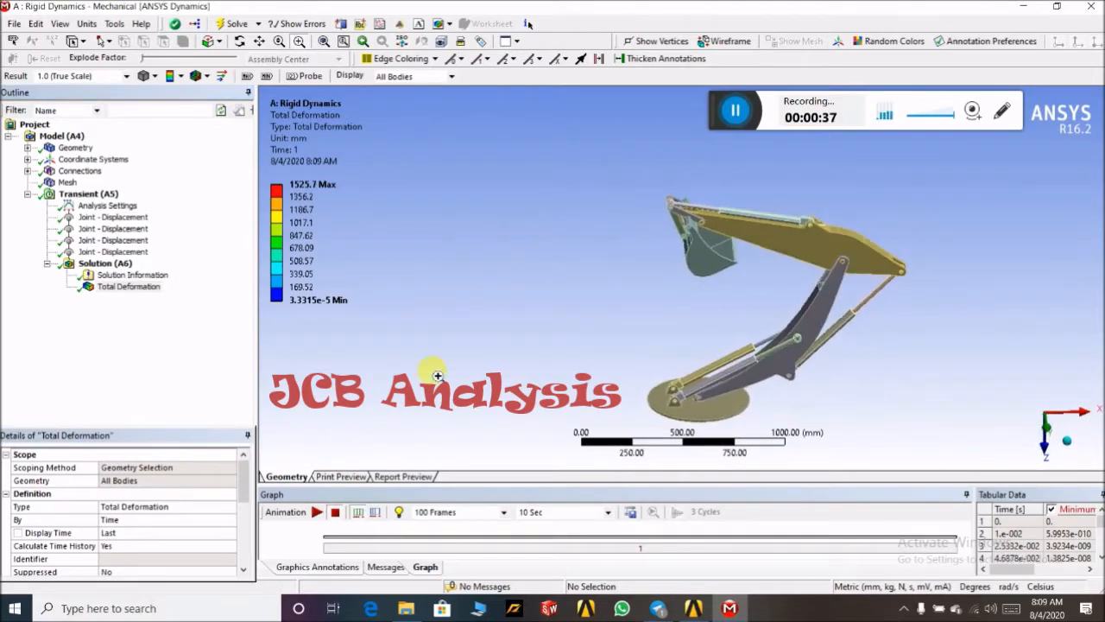
click(318, 513)
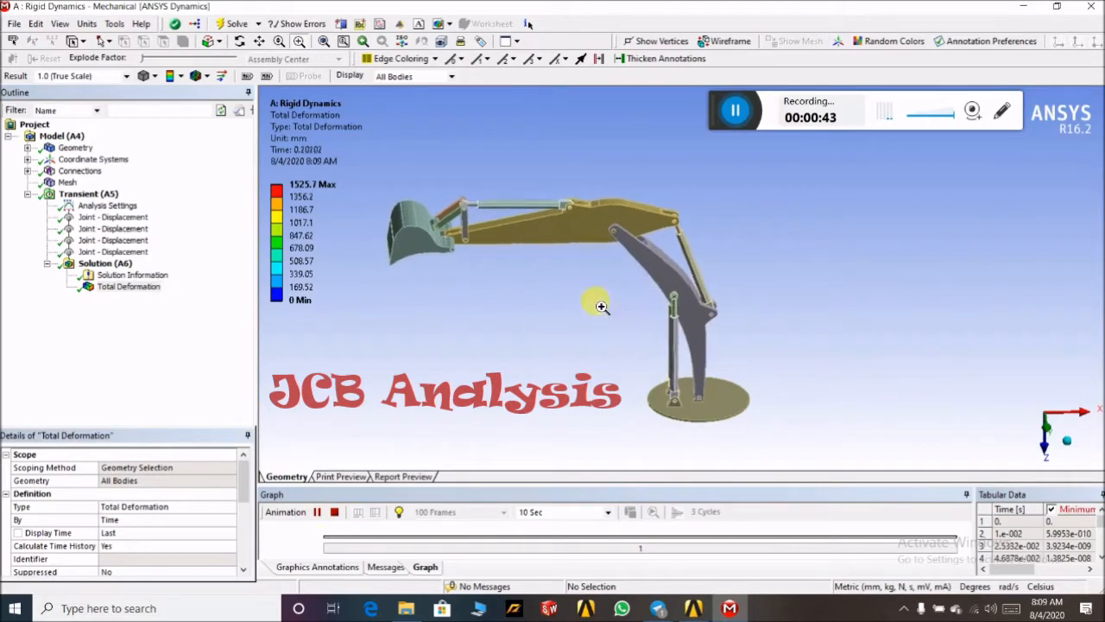
middle_drag(587, 302, 563, 300)
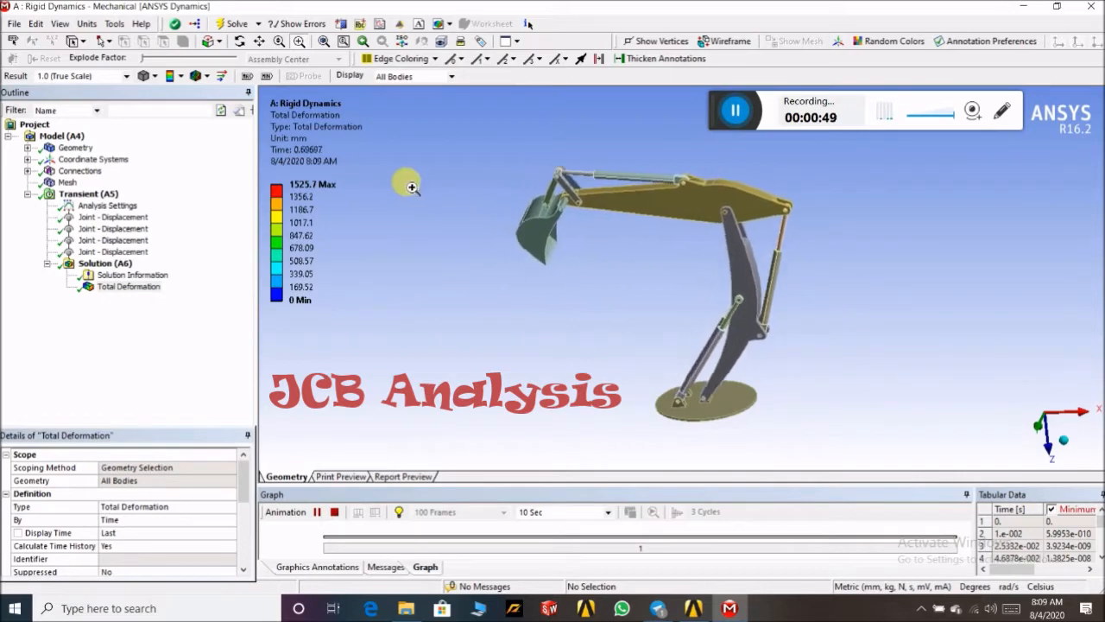
middle_drag(593, 247, 553, 240)
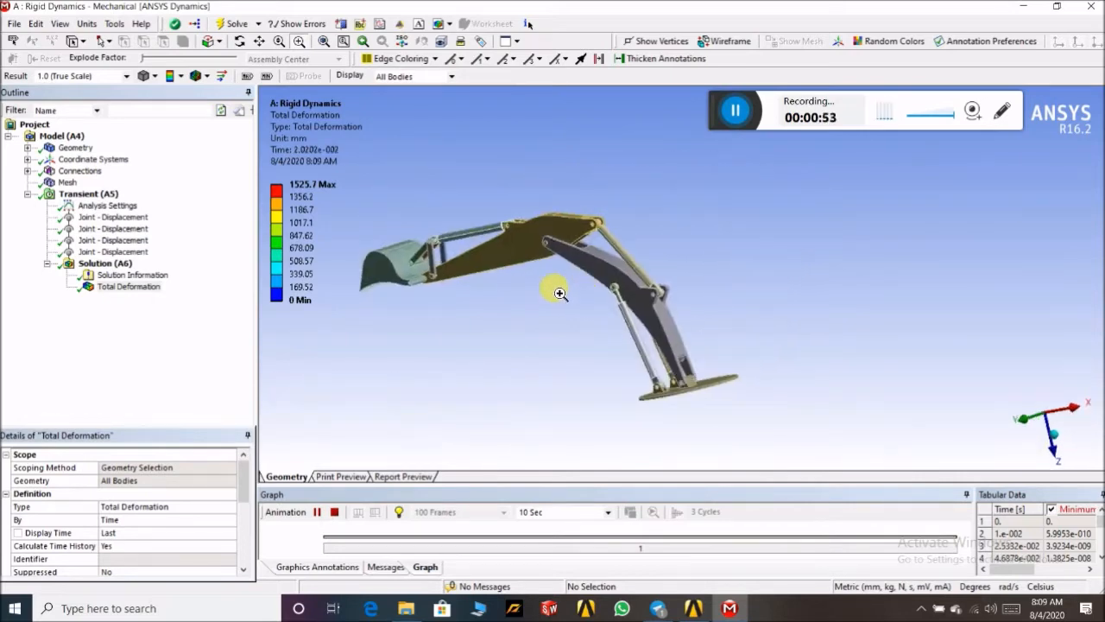
- Examine the transient loads and the total deformation result on the bucket, arm, cylinders and base from several angles
click(87, 196)
middle_drag(515, 364, 499, 340)
click(125, 287)
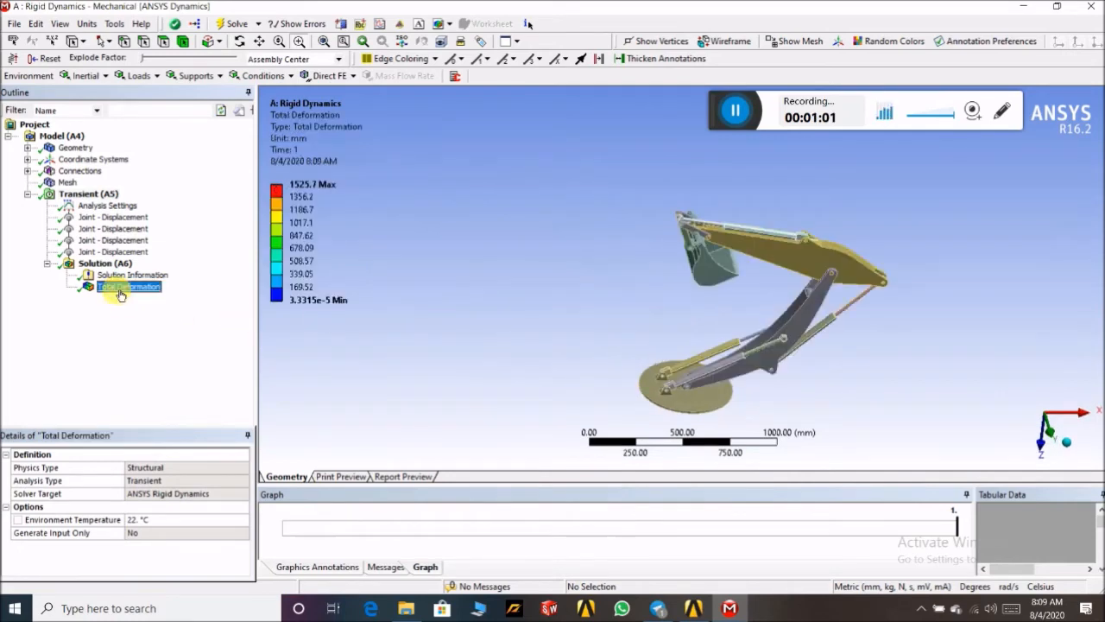
middle_drag(570, 264, 547, 261)
scroll(772, 184, down, 3)
scroll(773, 184, up, 6)
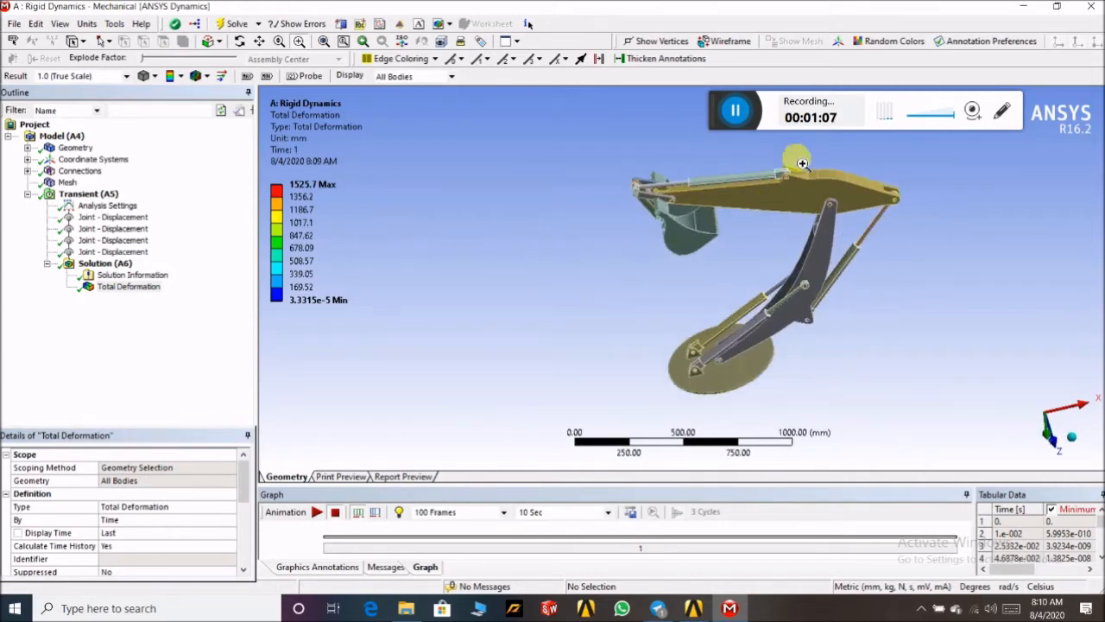
scroll(745, 186, up, 4)
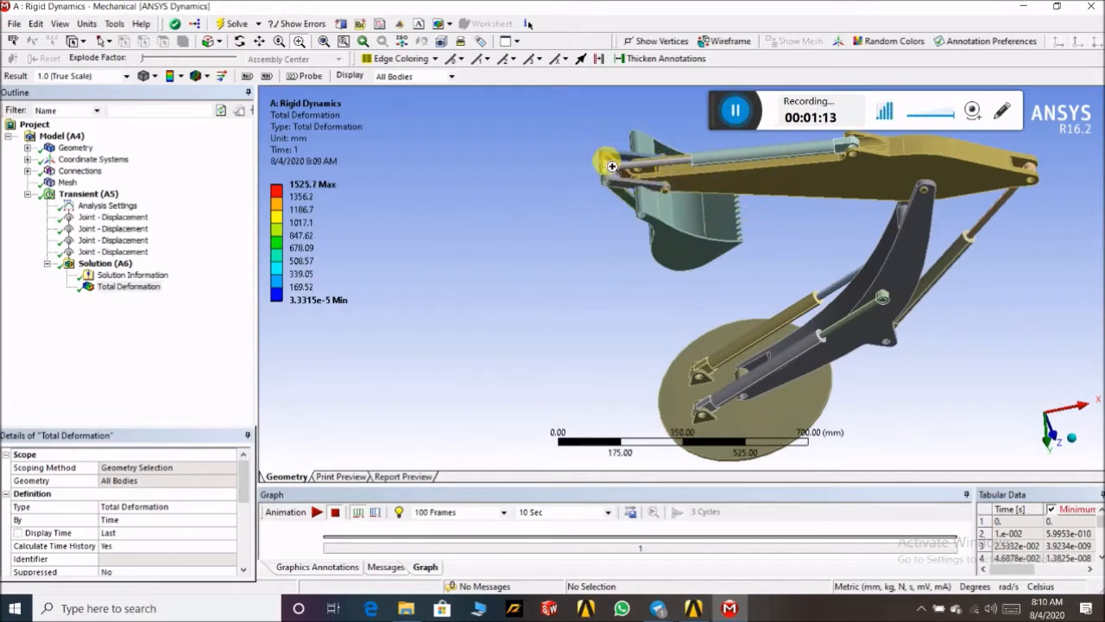
scroll(566, 249, down, 3)
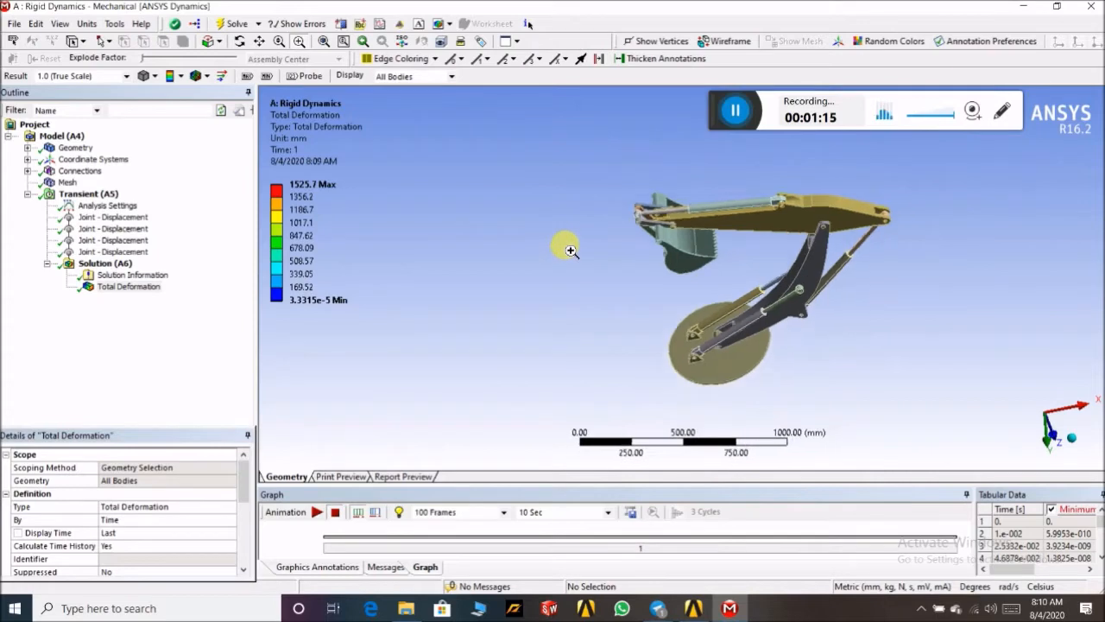
middle_drag(618, 289, 587, 249)
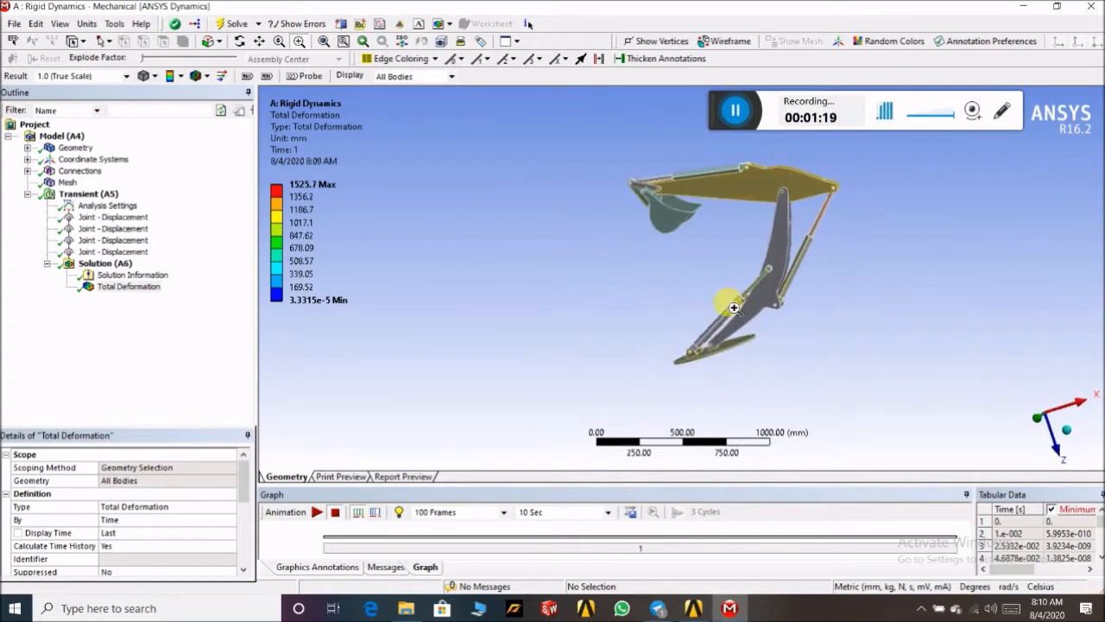
middle_drag(706, 271, 716, 239)
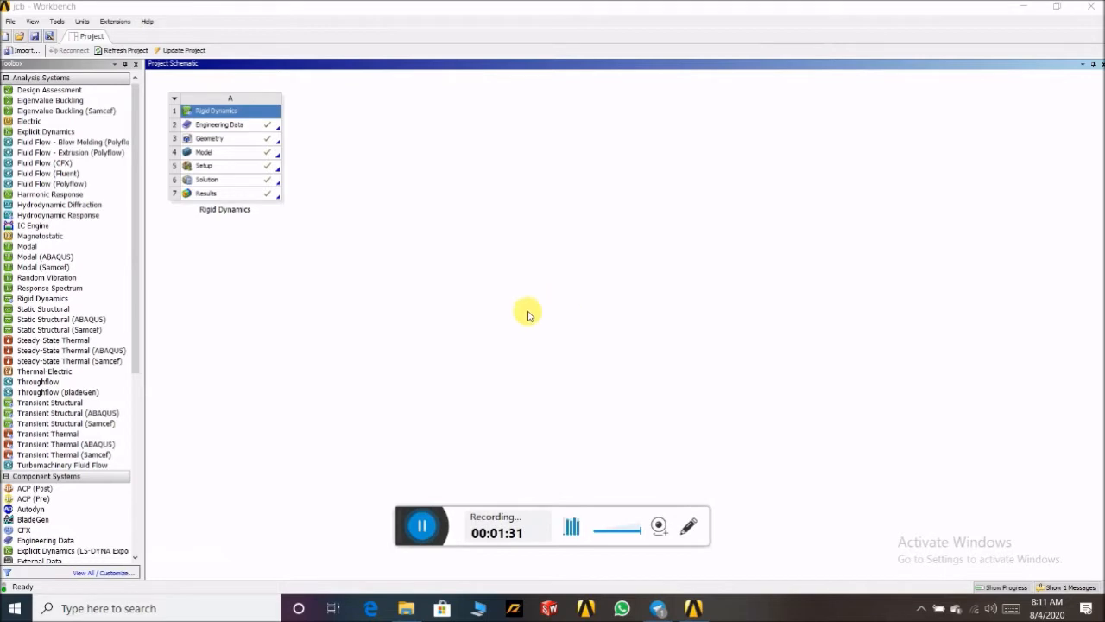
- Add a second Rigid Dynamics system to the project schematic and open its engineering data
double_click(56, 299)
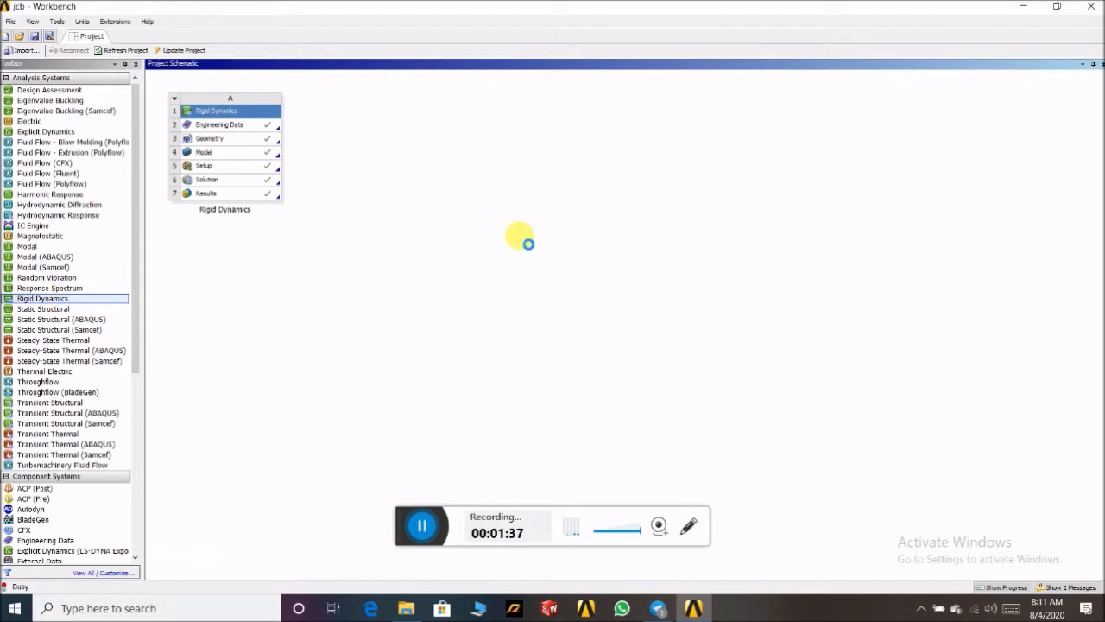
click(498, 311)
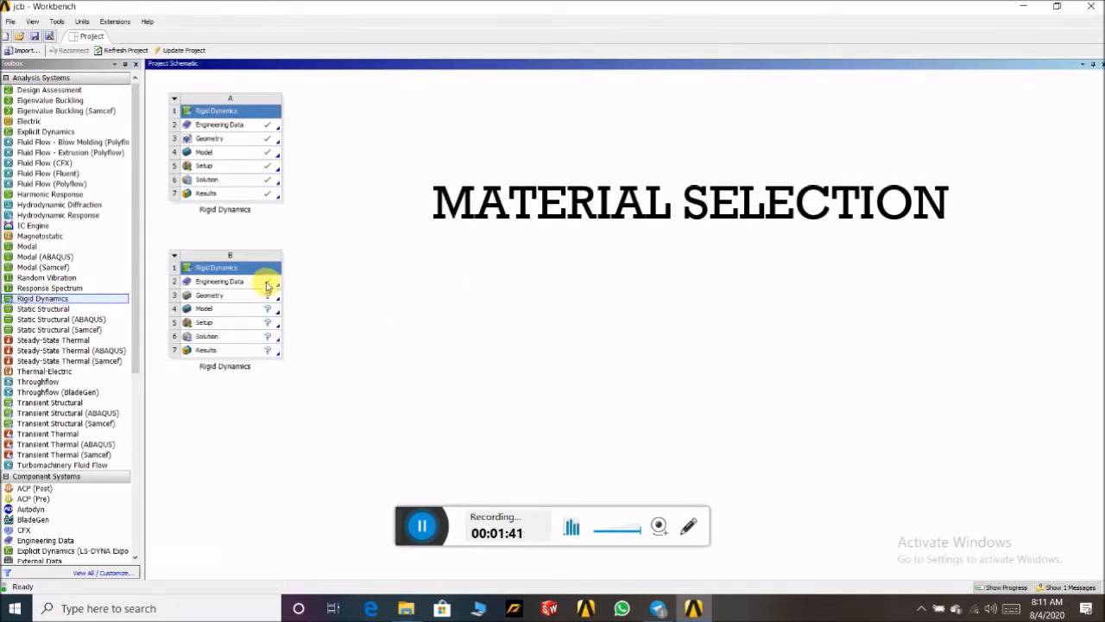
double_click(268, 286)
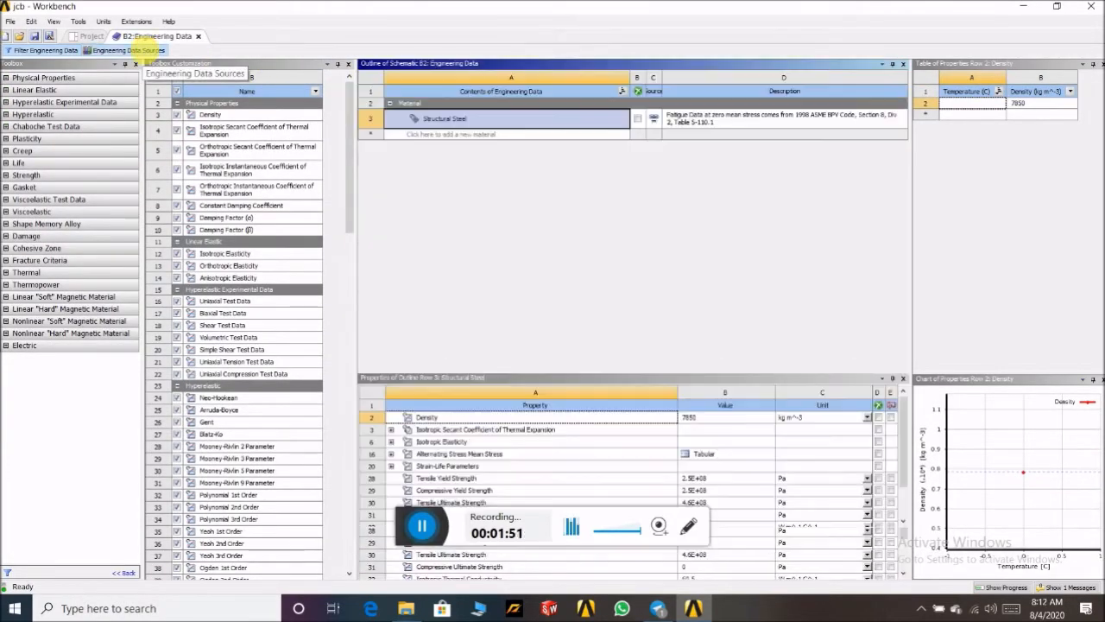
- Add Aluminum Alloy, Gray Cast Iron and Stainless Steel from the General Materials source to the new system's engineering data
click(129, 50)
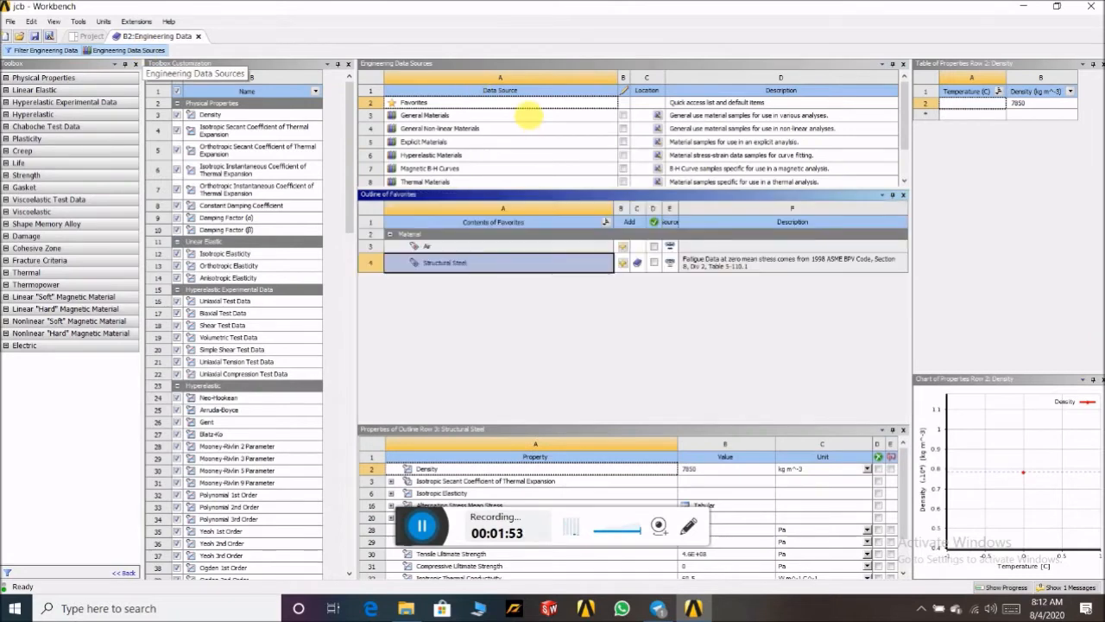
click(529, 114)
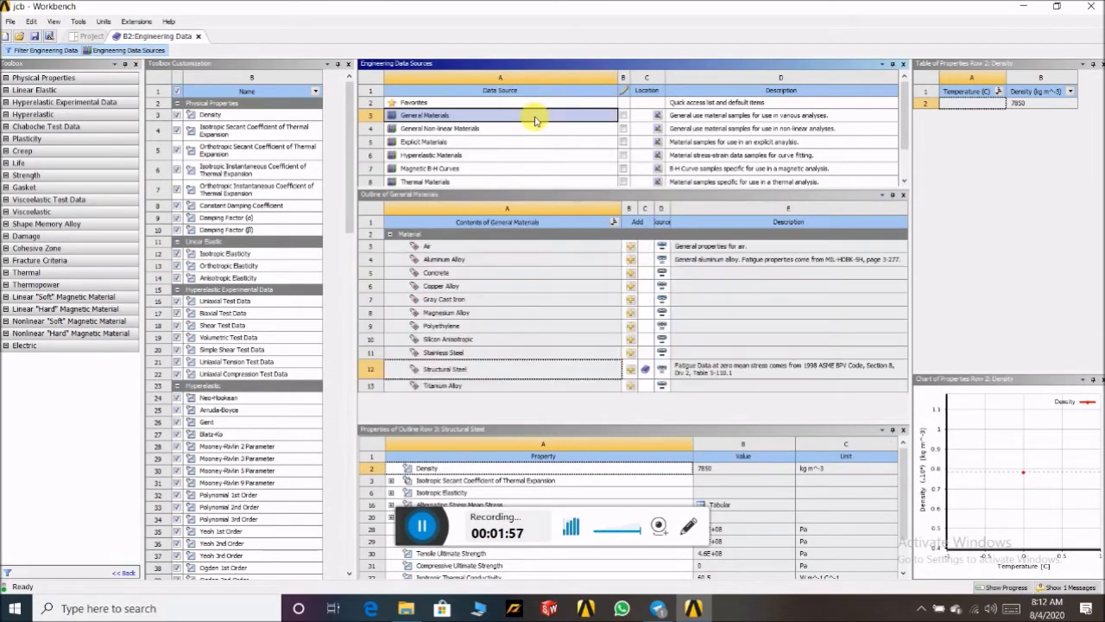
click(630, 260)
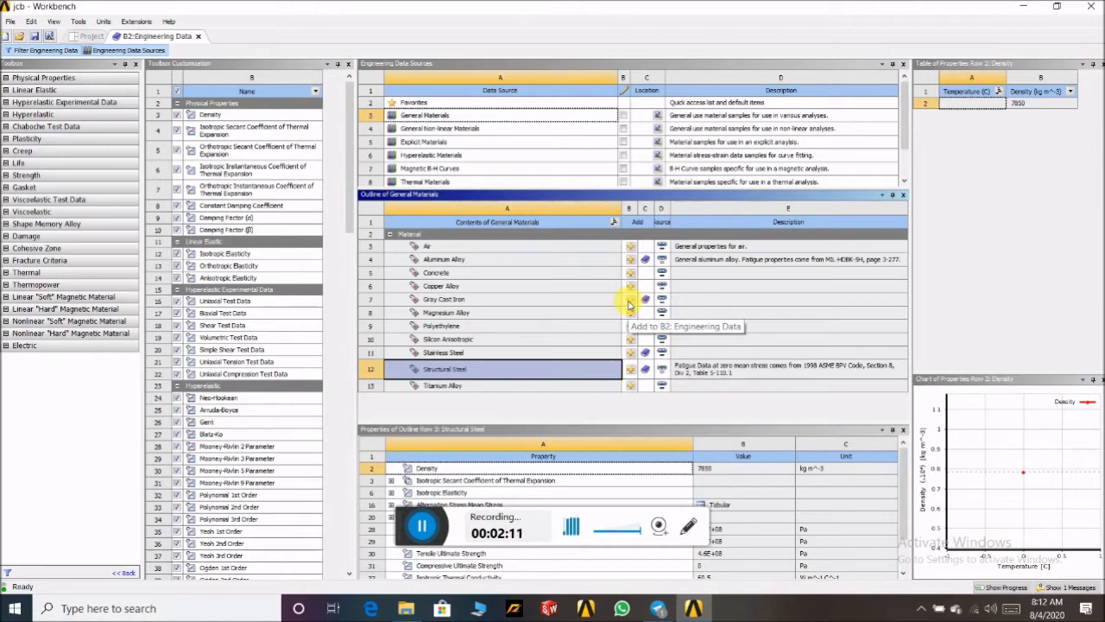
click(199, 37)
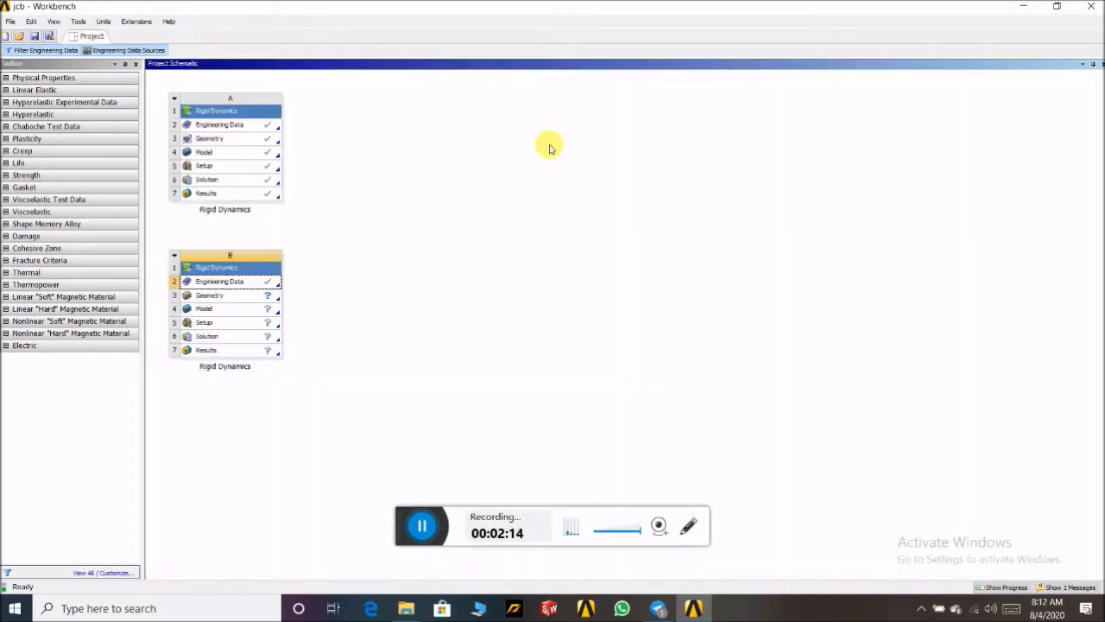
- Open the second system's geometry in DesignModeler and import the external geometry file Assem1.STEP from the GCB folder
double_click(270, 298)
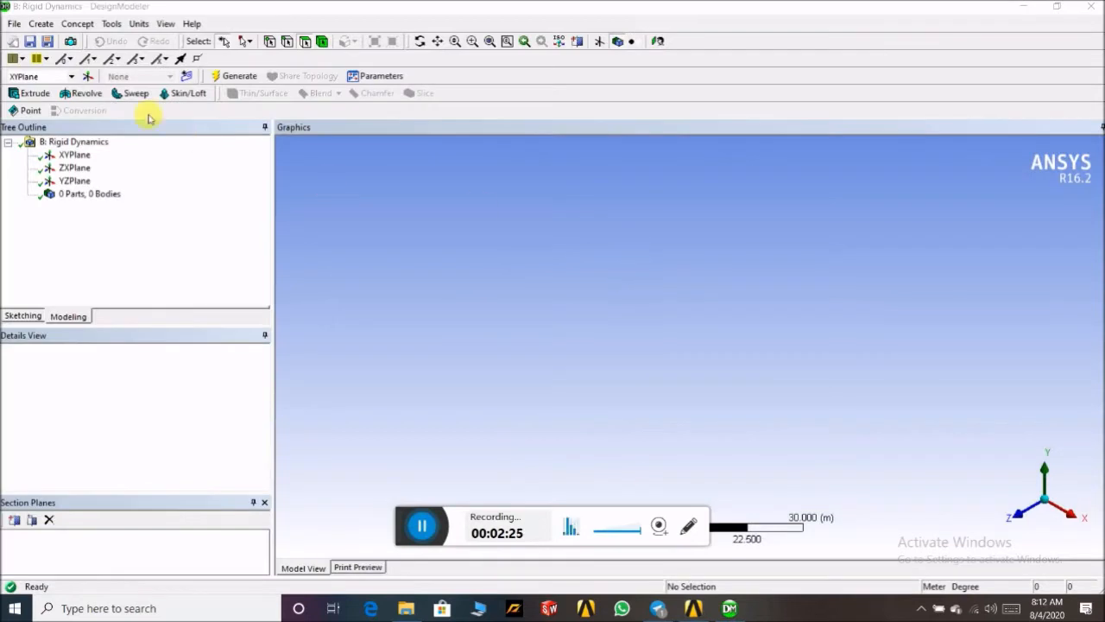
click(14, 23)
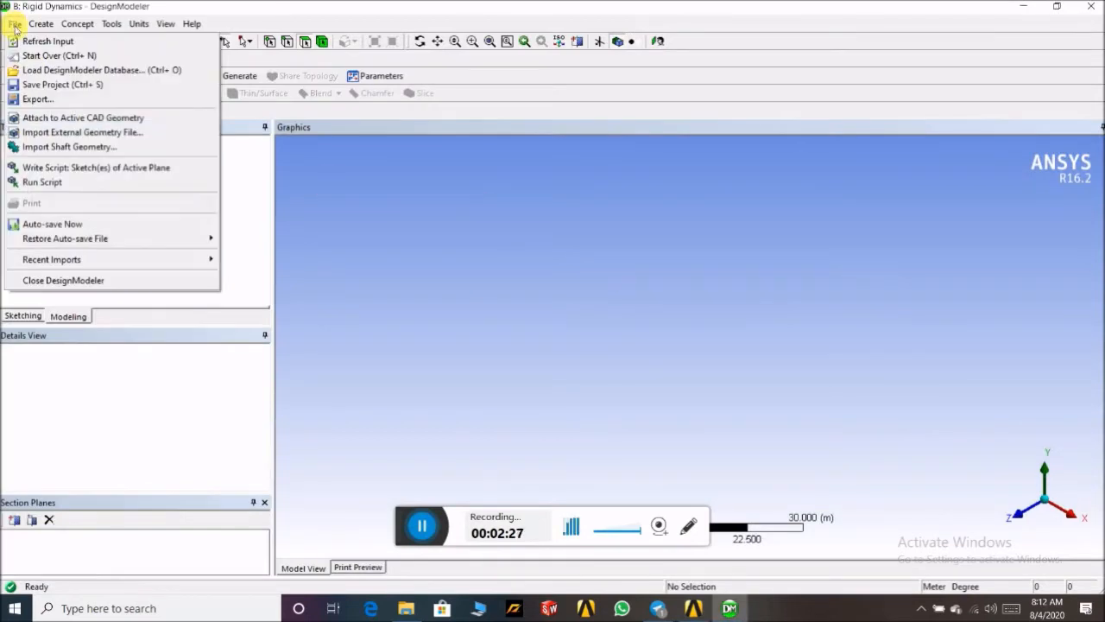
click(40, 133)
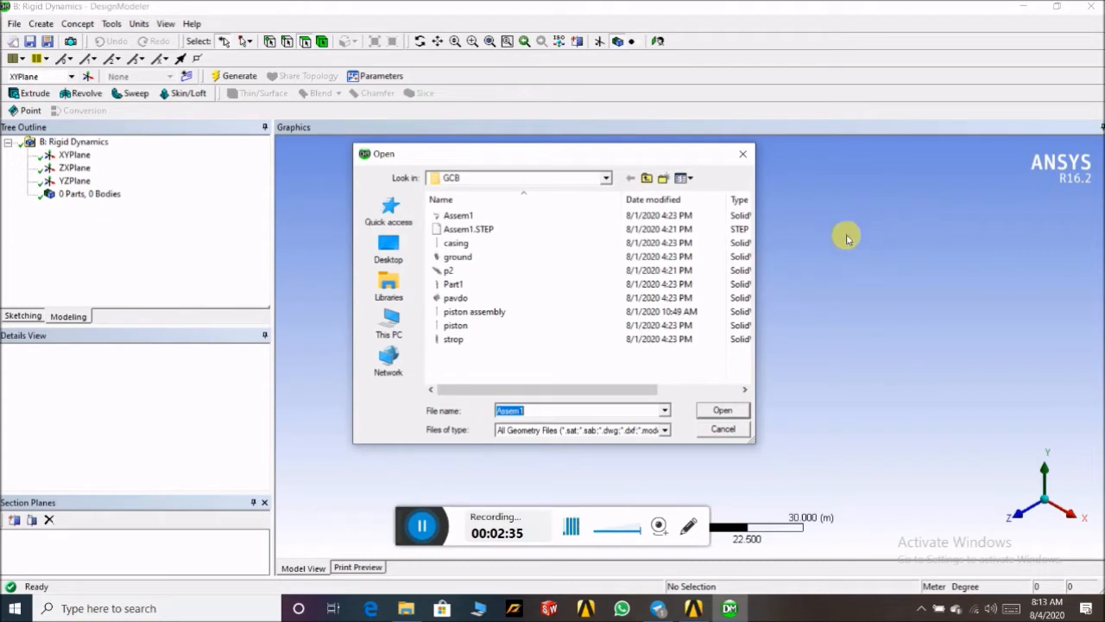
drag(762, 258, 894, 233)
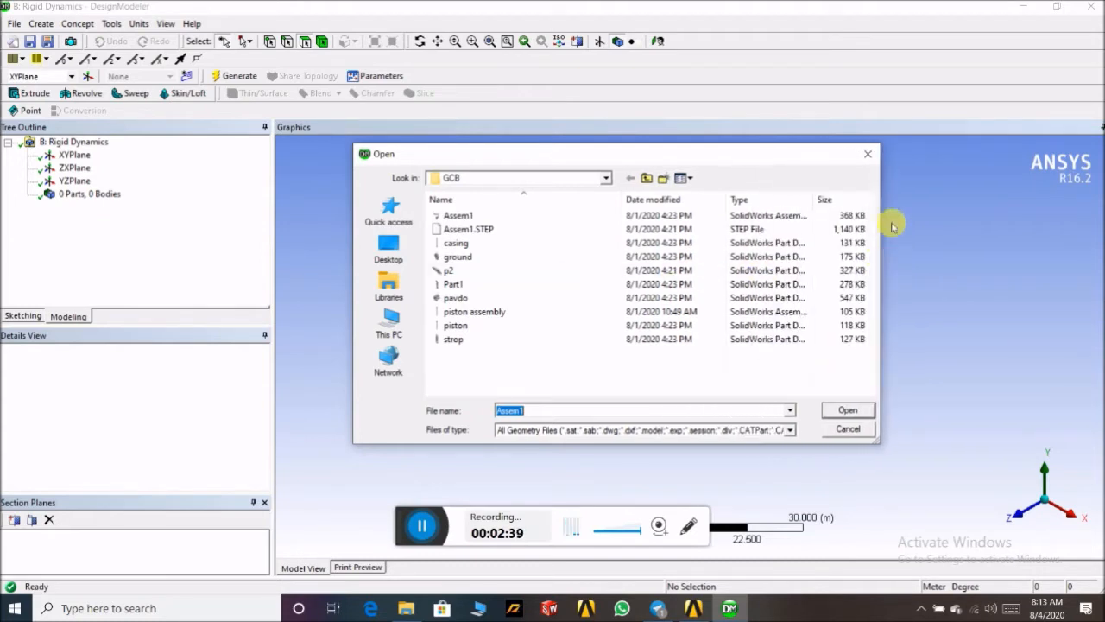
click(555, 227)
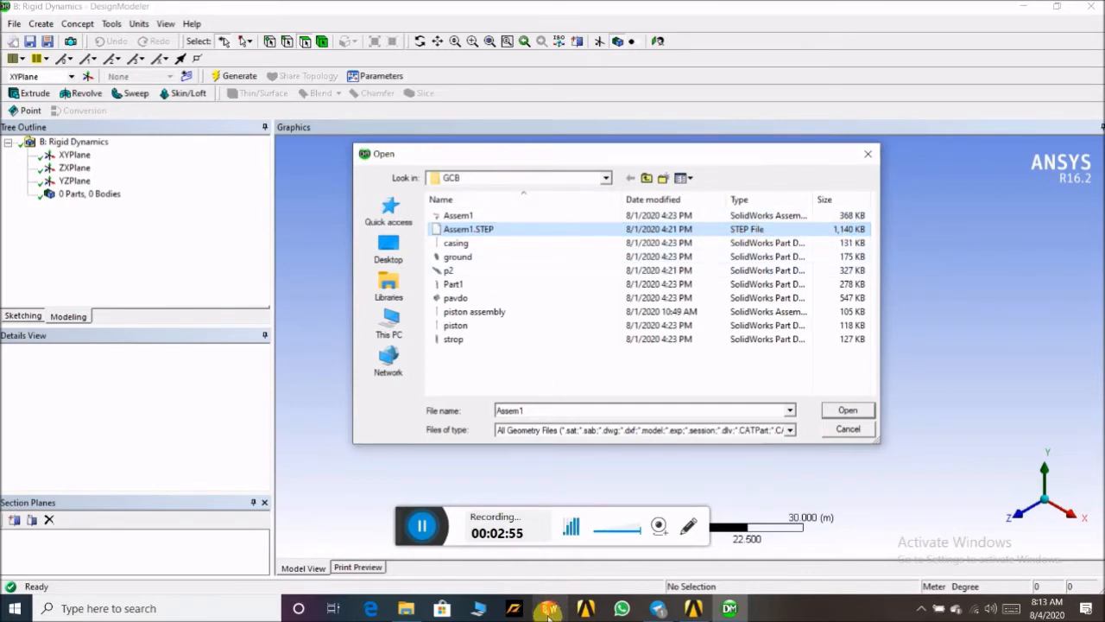
click(832, 409)
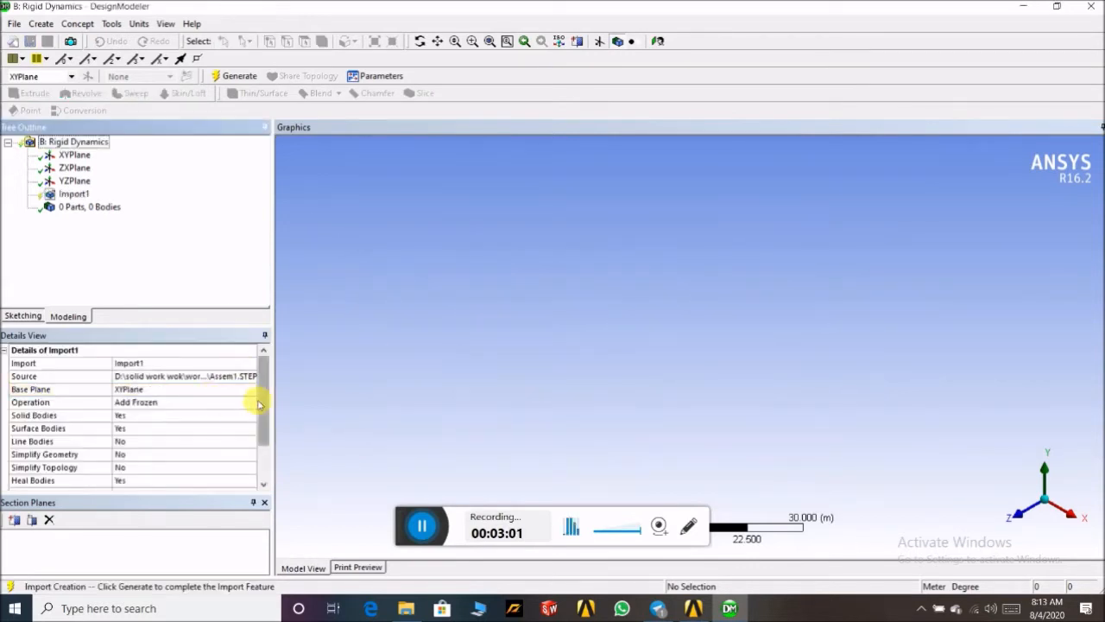
- Set the import's operation to Add Material and generate the geometry
click(258, 403)
click(252, 403)
click(245, 422)
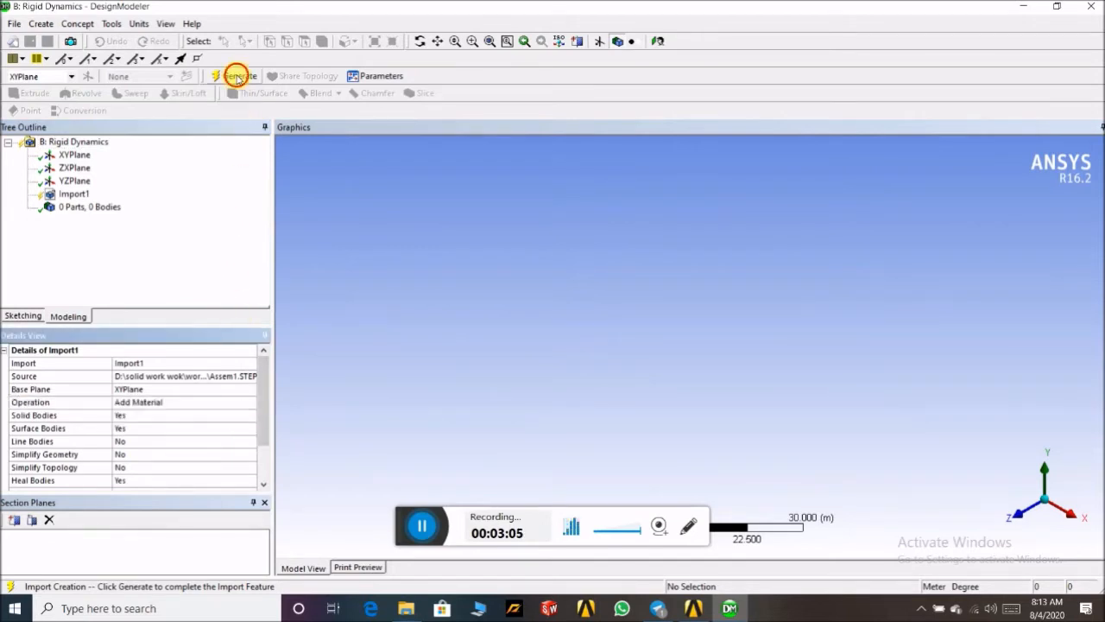
click(237, 77)
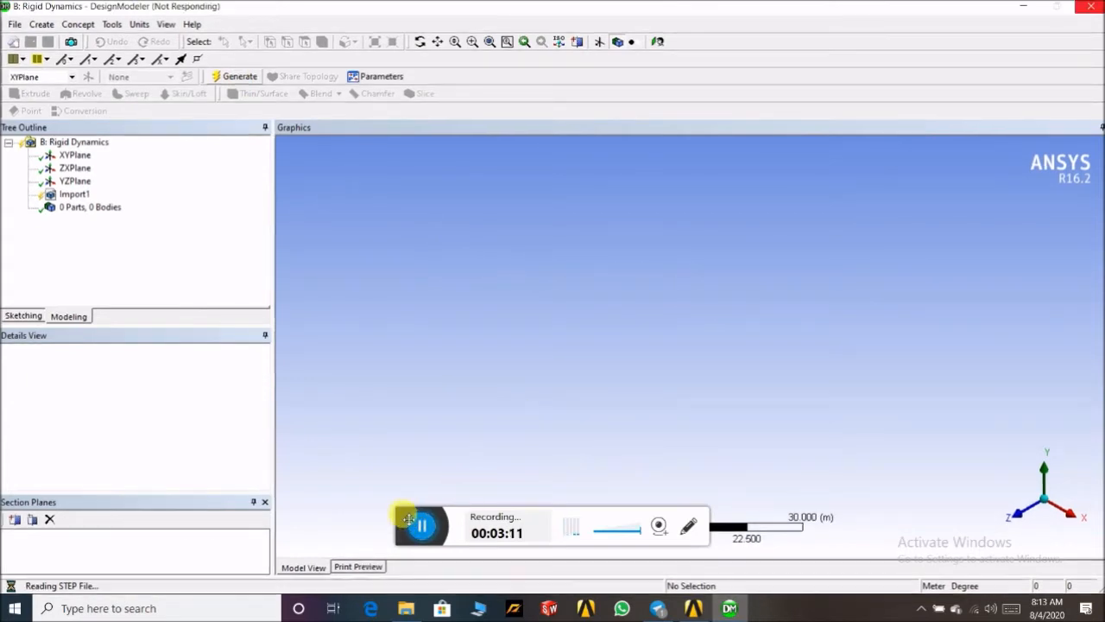
- Examine the imported excavator arm's bucket linkage, cylinders, boom and base from several angles
middle_drag(755, 232, 764, 336)
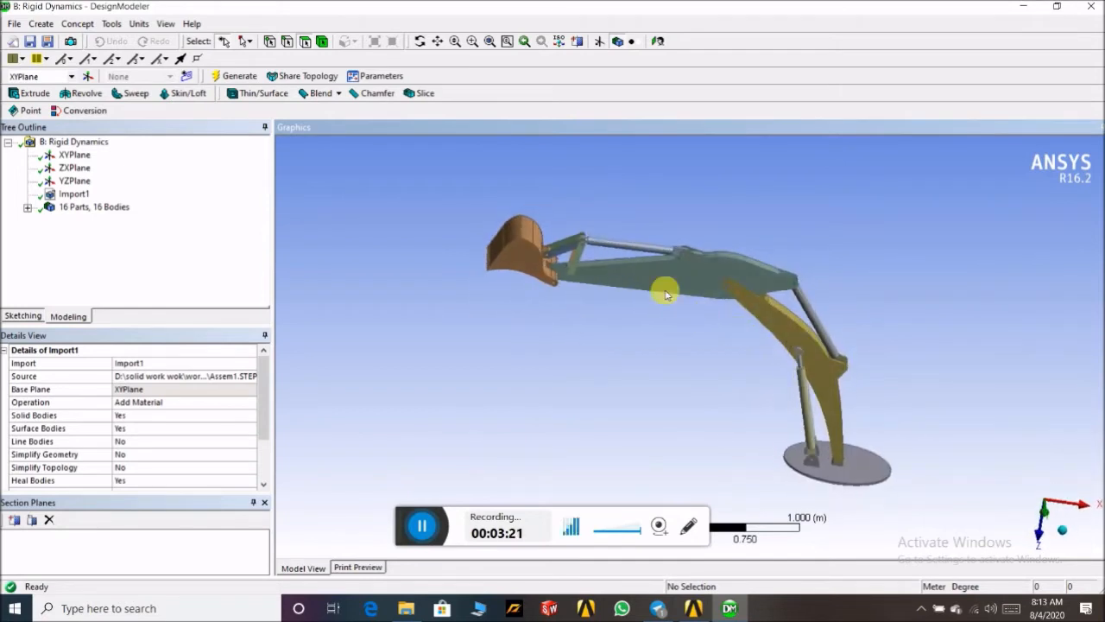
middle_drag(652, 251, 589, 316)
scroll(587, 317, up, 2)
scroll(587, 318, up, 3)
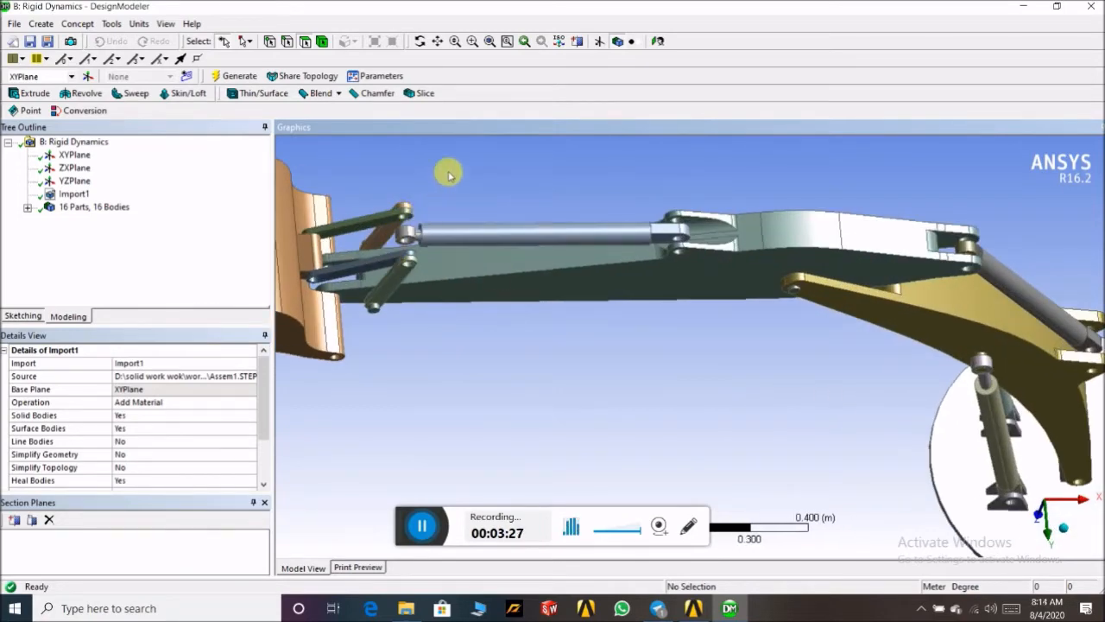
middle_drag(449, 168, 406, 169)
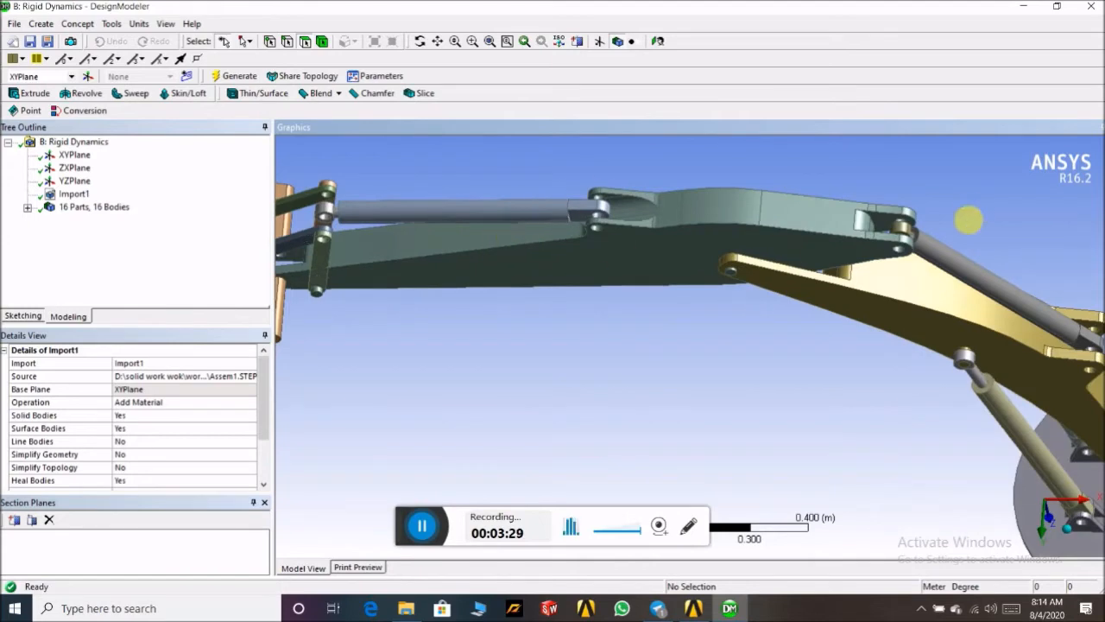
scroll(687, 317, down, 3)
middle_drag(724, 403, 798, 322)
middle_drag(671, 306, 725, 318)
- Switch to Workbench and open the second system's model in Mechanical, orienting the arm upright on its base
click(694, 608)
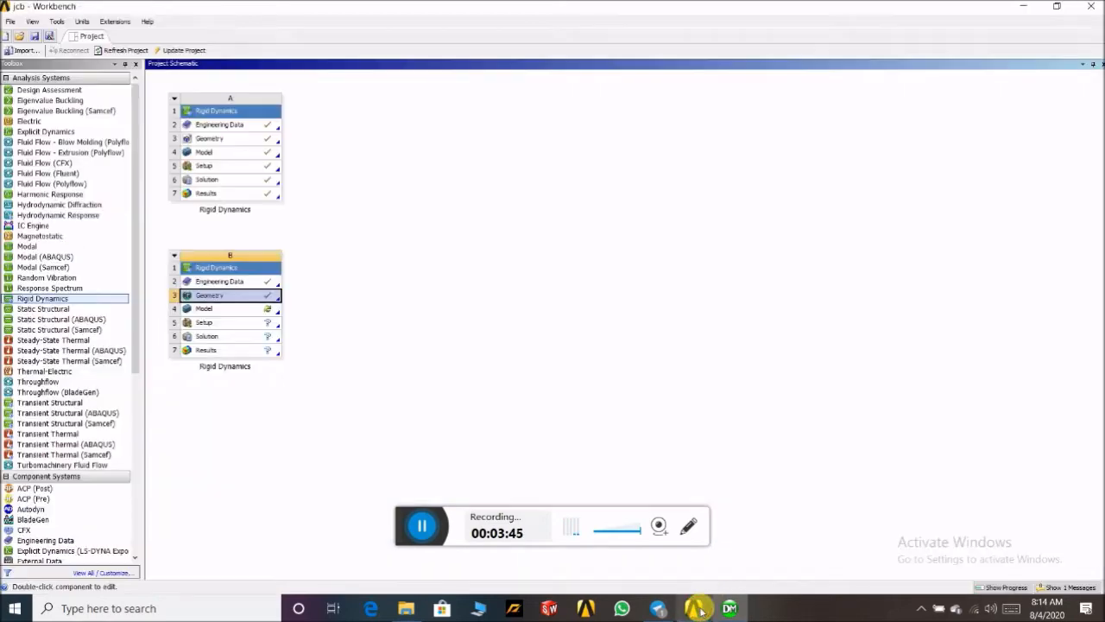
double_click(266, 311)
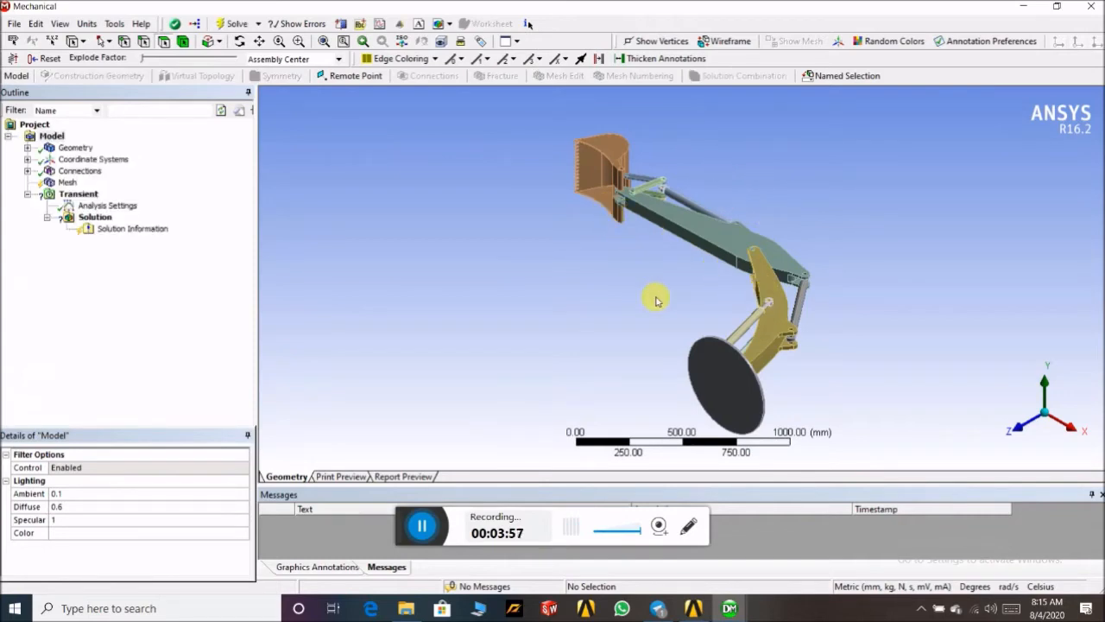
middle_drag(785, 163, 731, 250)
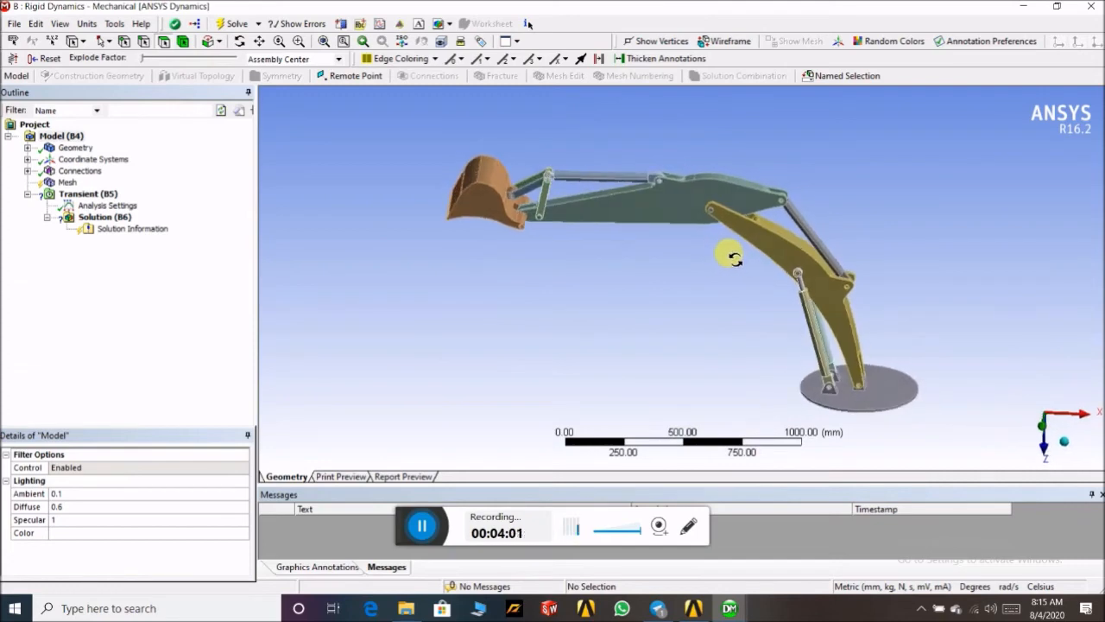
- List the parts under the geometry, select the first piston, and examine the arm's cylinders, boom and bucket linkage
click(27, 151)
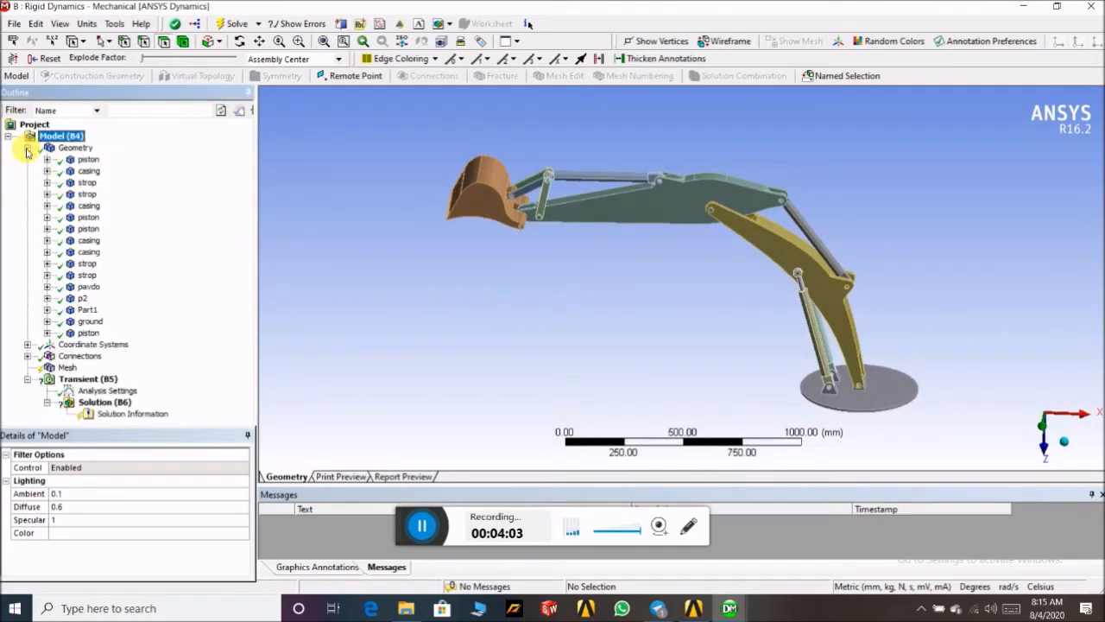
click(91, 161)
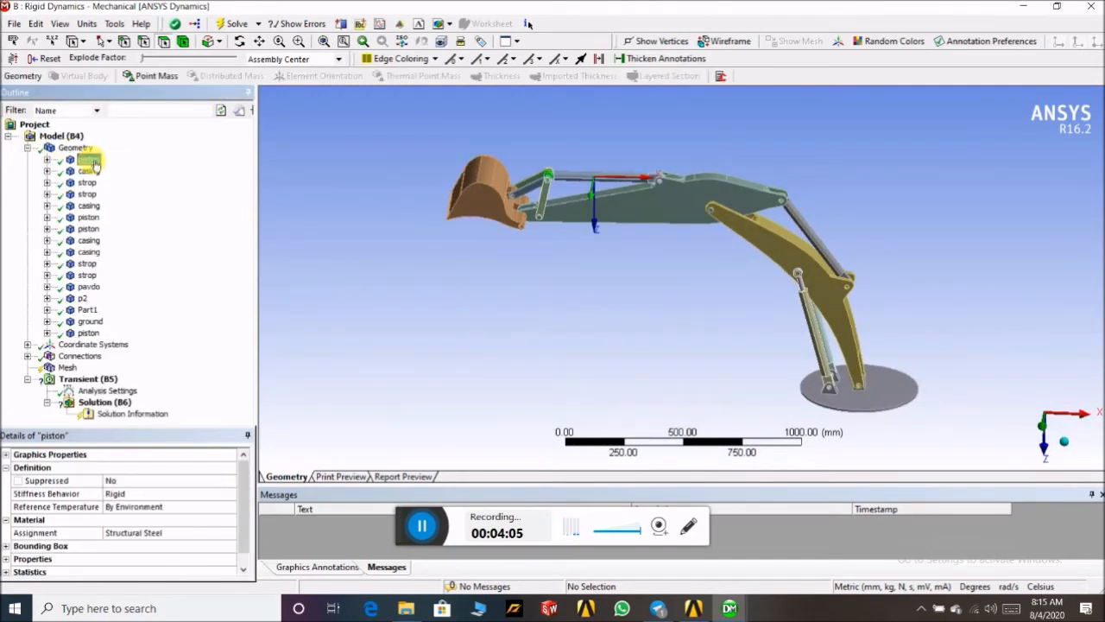
scroll(752, 296, up, 2)
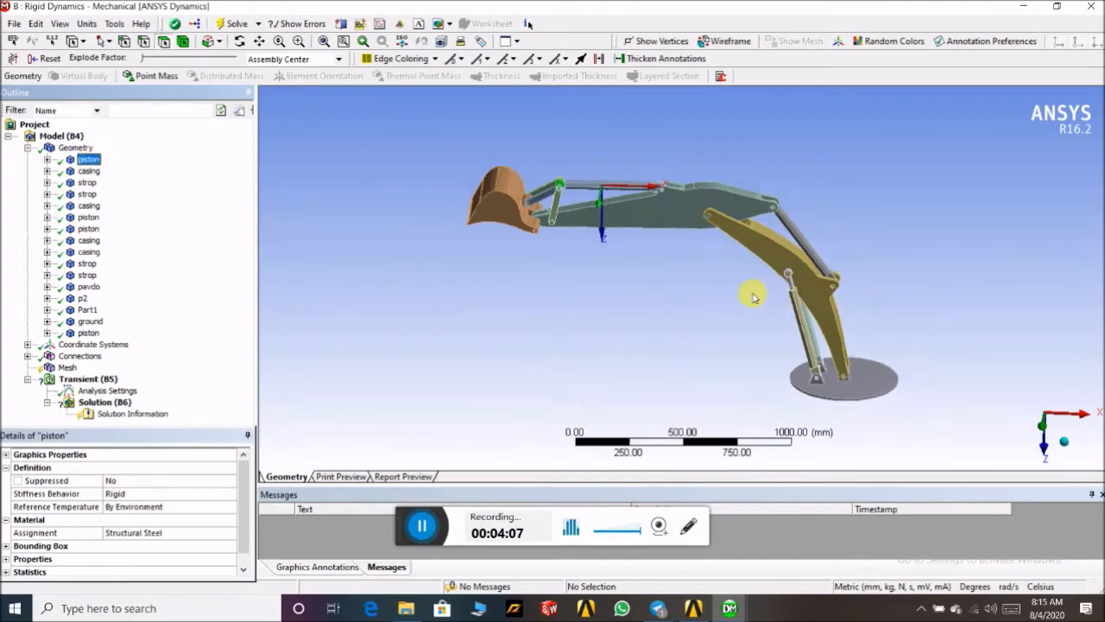
scroll(844, 299, up, 3)
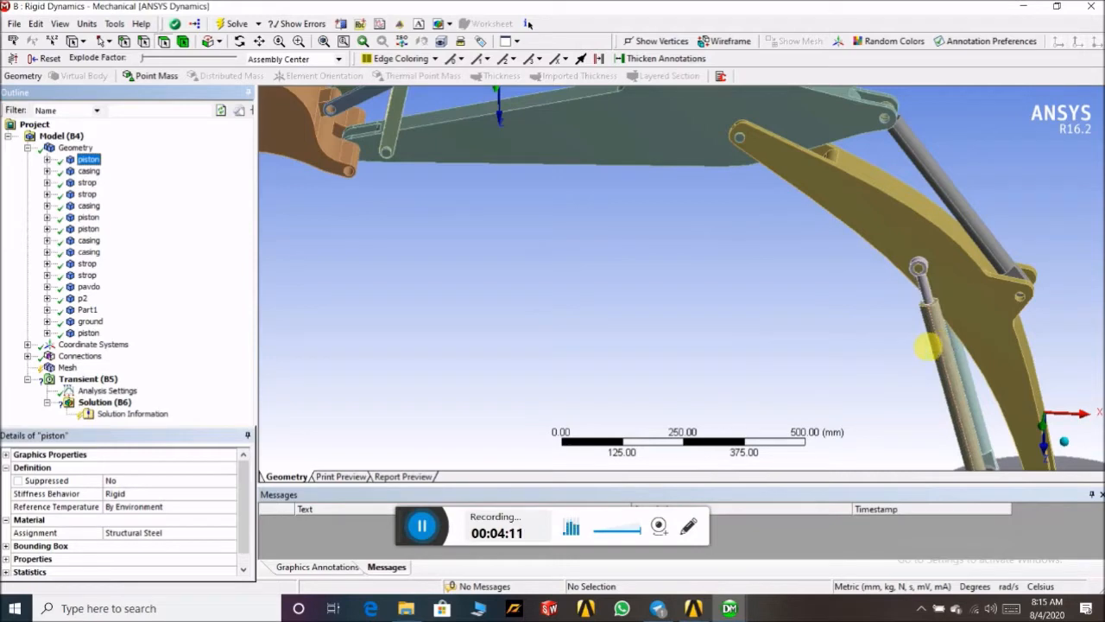
middle_drag(821, 264, 779, 166)
scroll(799, 168, up, 3)
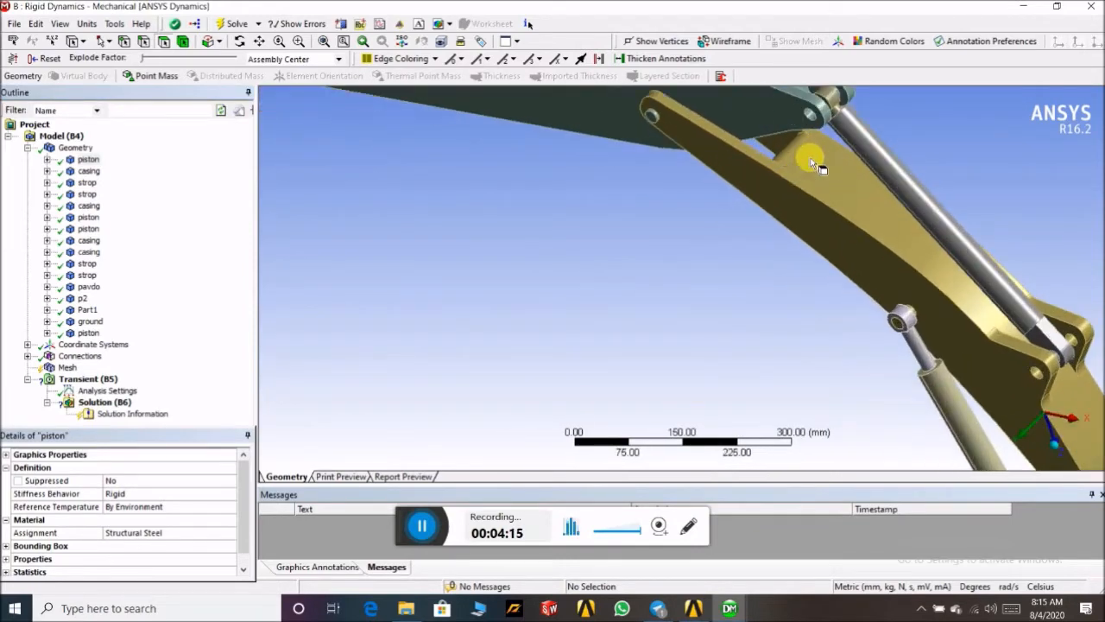
scroll(784, 251, down, 5)
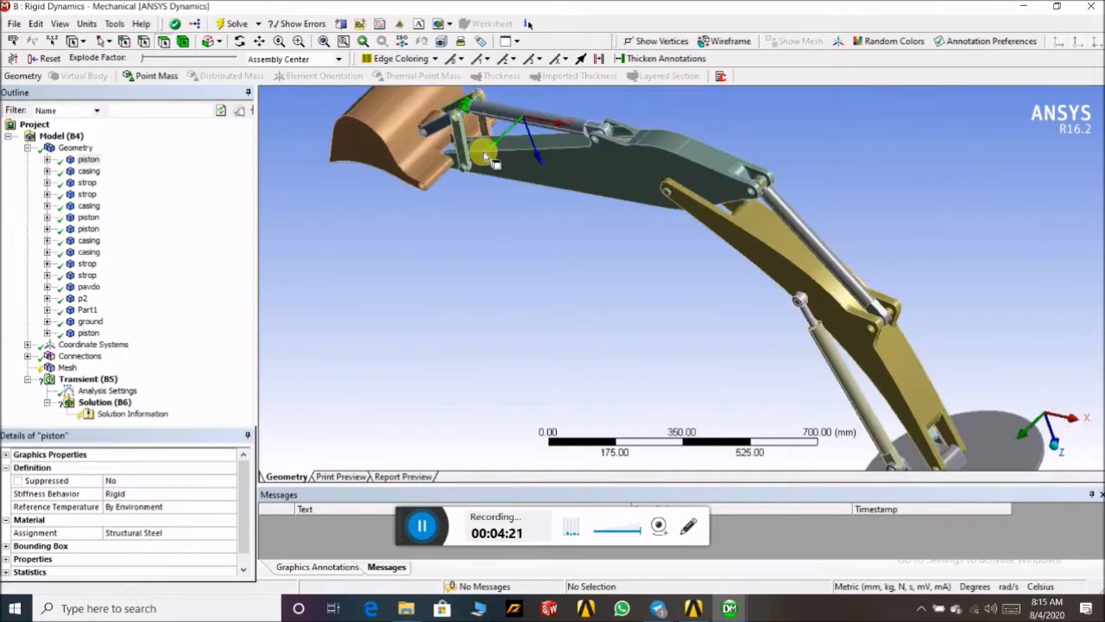
scroll(500, 246, down, 2)
middle_drag(600, 321, 656, 280)
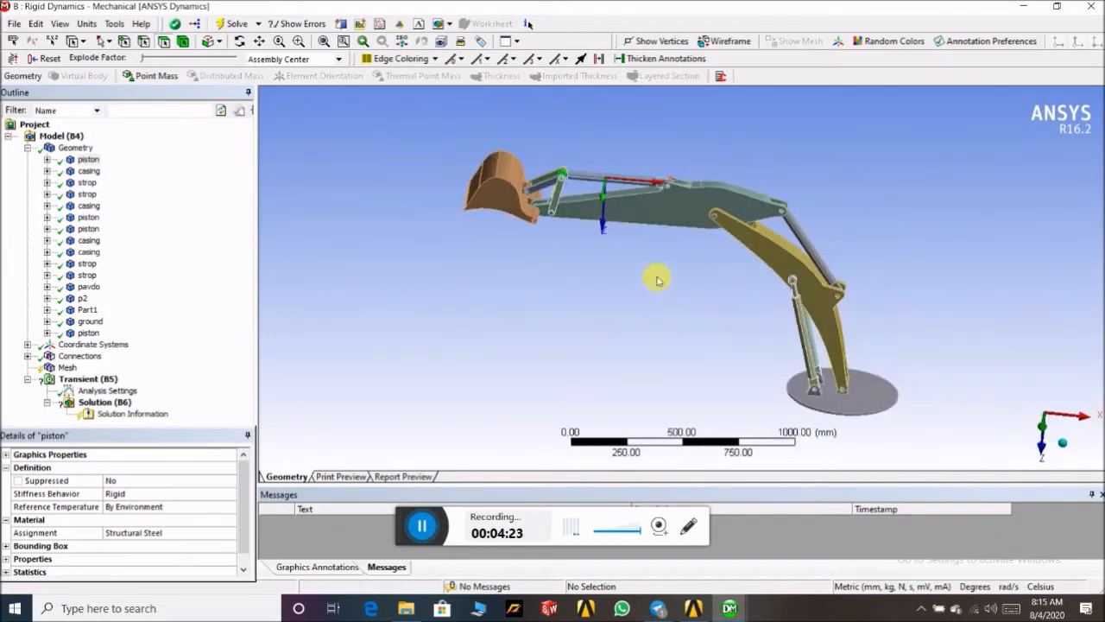
- Assign Stainless Steel to three piston parts together: the bucket cylinder's piston and the two pistons of the base cylinders
click(90, 161)
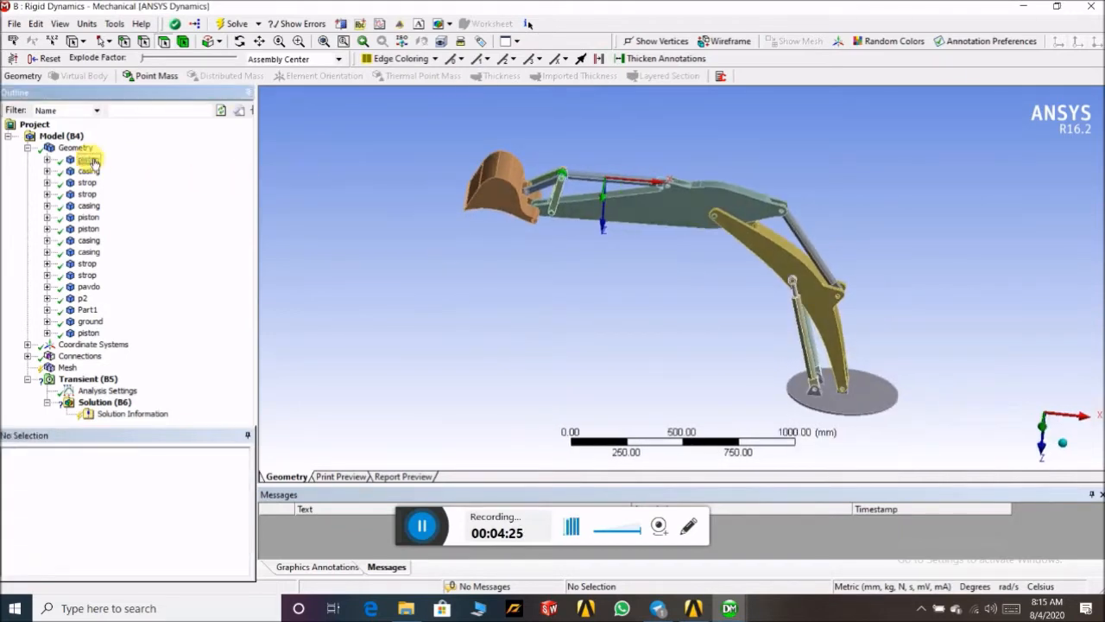
ctrl+click(89, 216)
ctrl+click(90, 229)
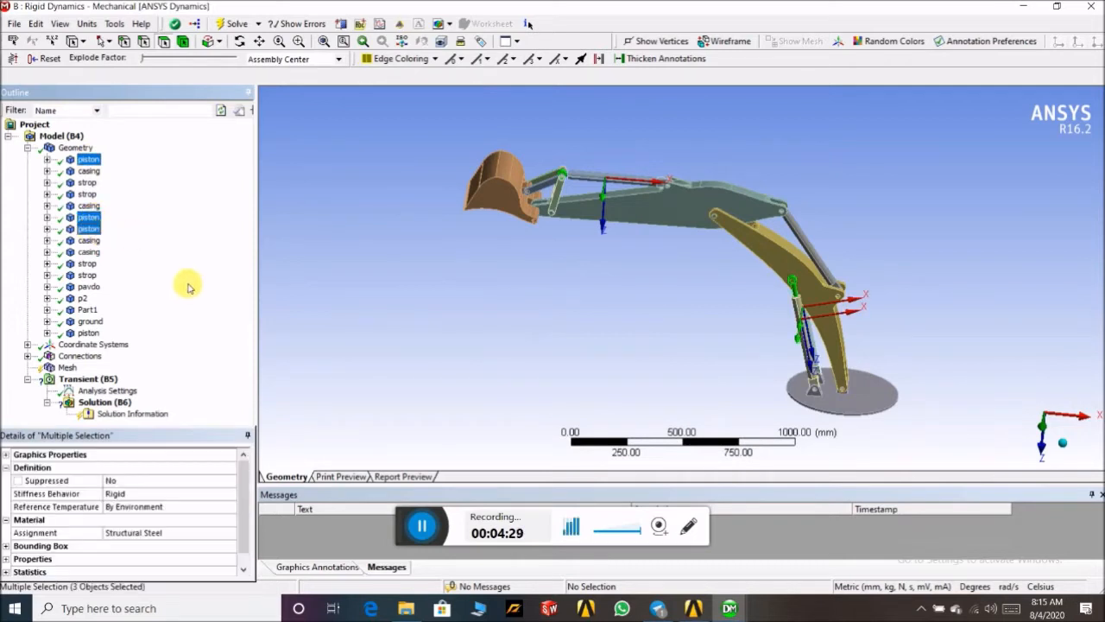
click(226, 536)
click(231, 534)
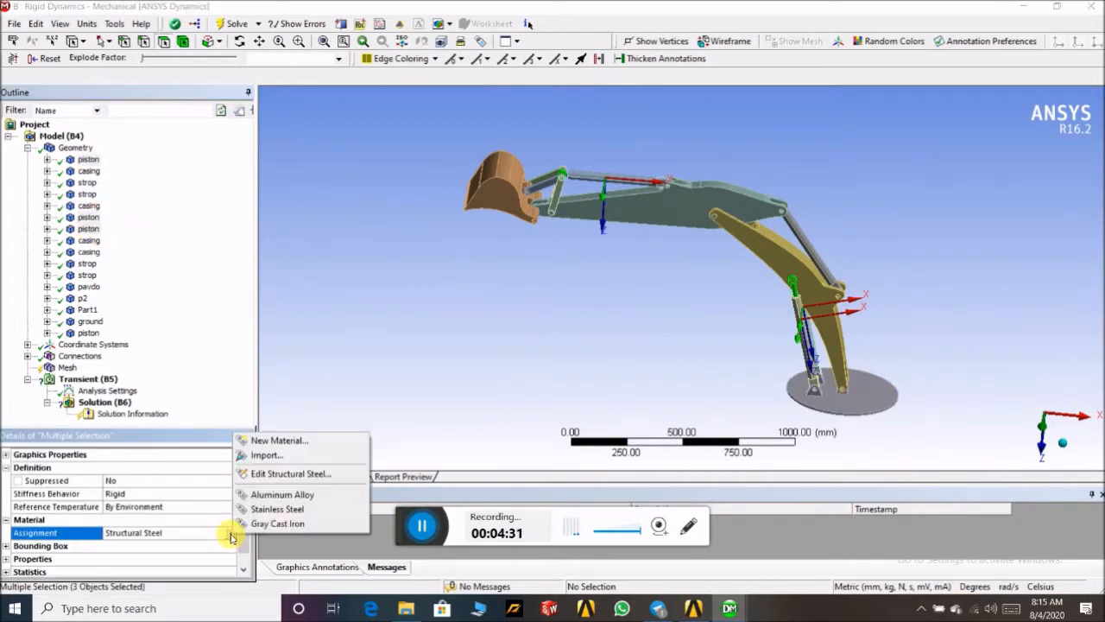
click(266, 509)
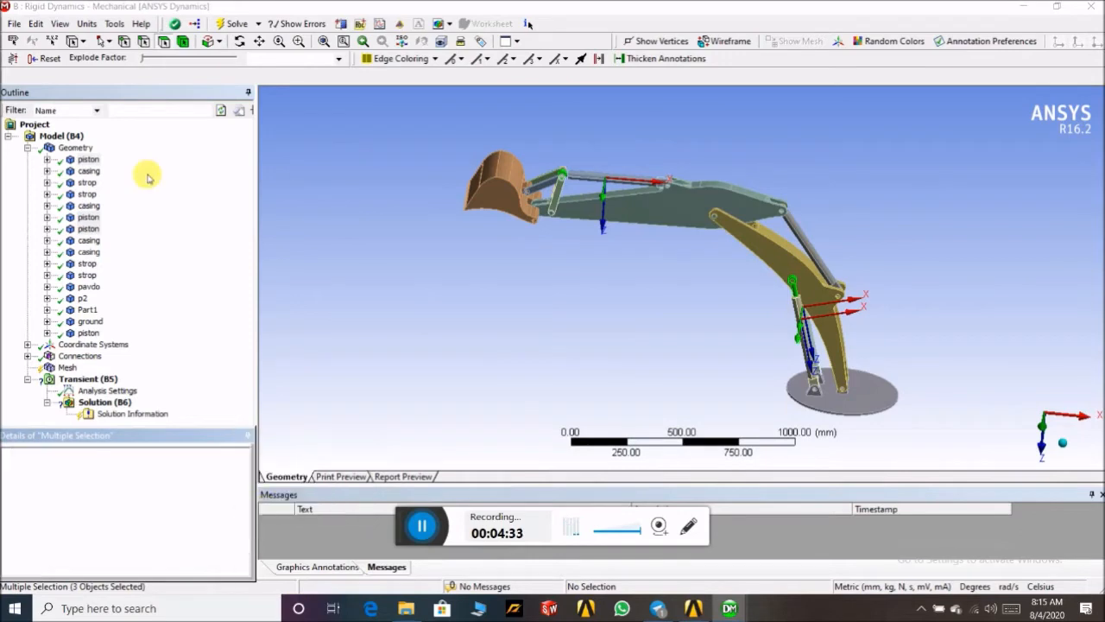
- Assign Gray Cast Iron to all four cylinder casing parts together
click(88, 171)
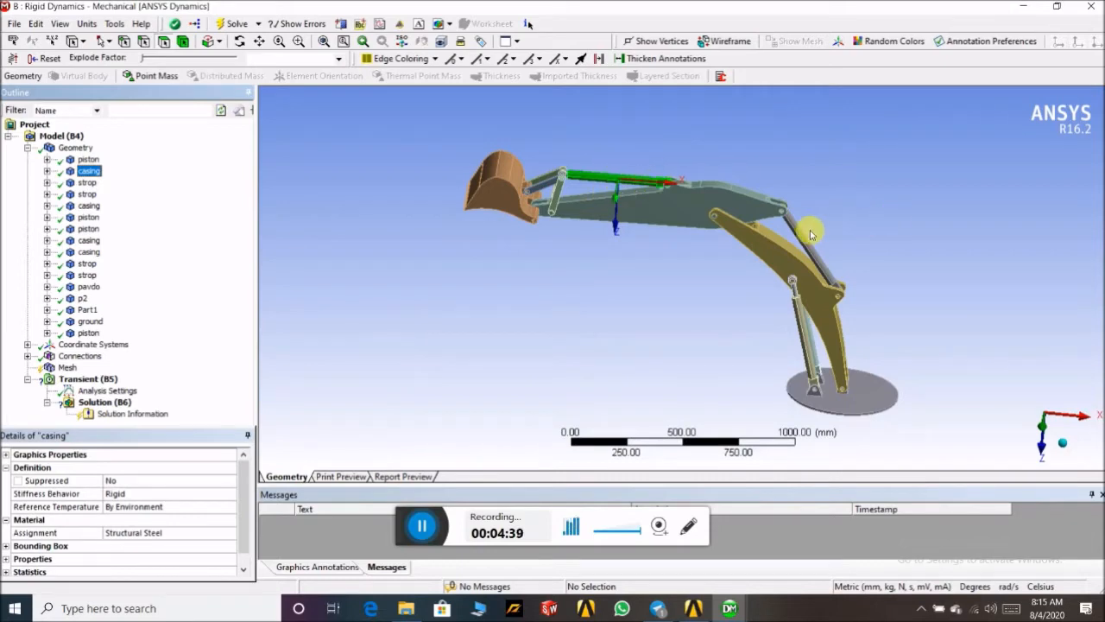
ctrl+click(90, 208)
ctrl+click(92, 241)
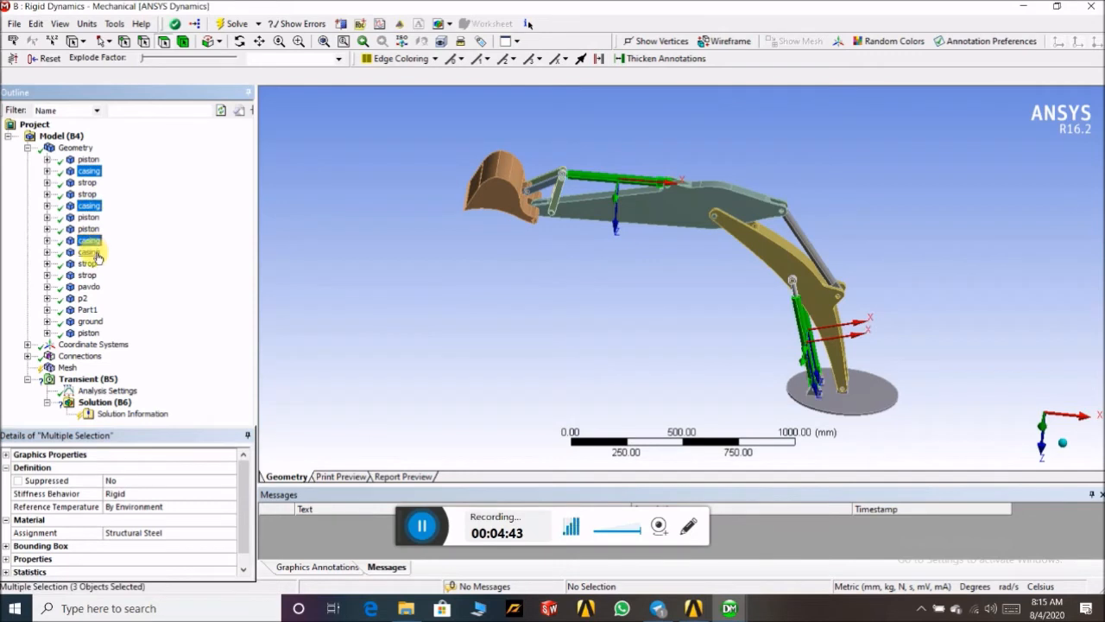
ctrl+click(90, 251)
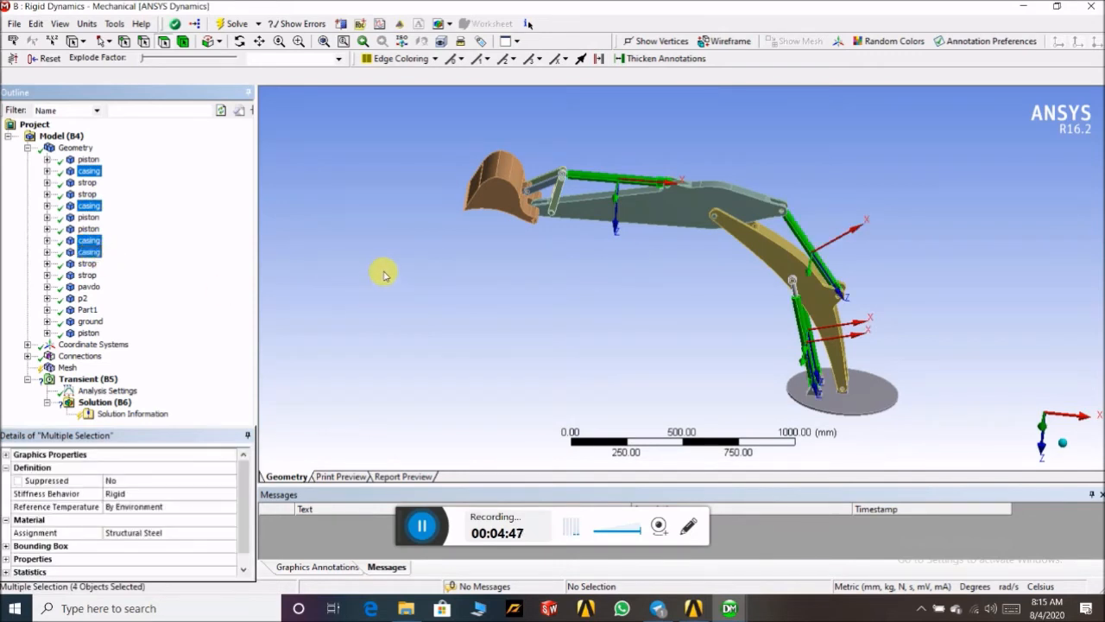
click(231, 536)
click(231, 535)
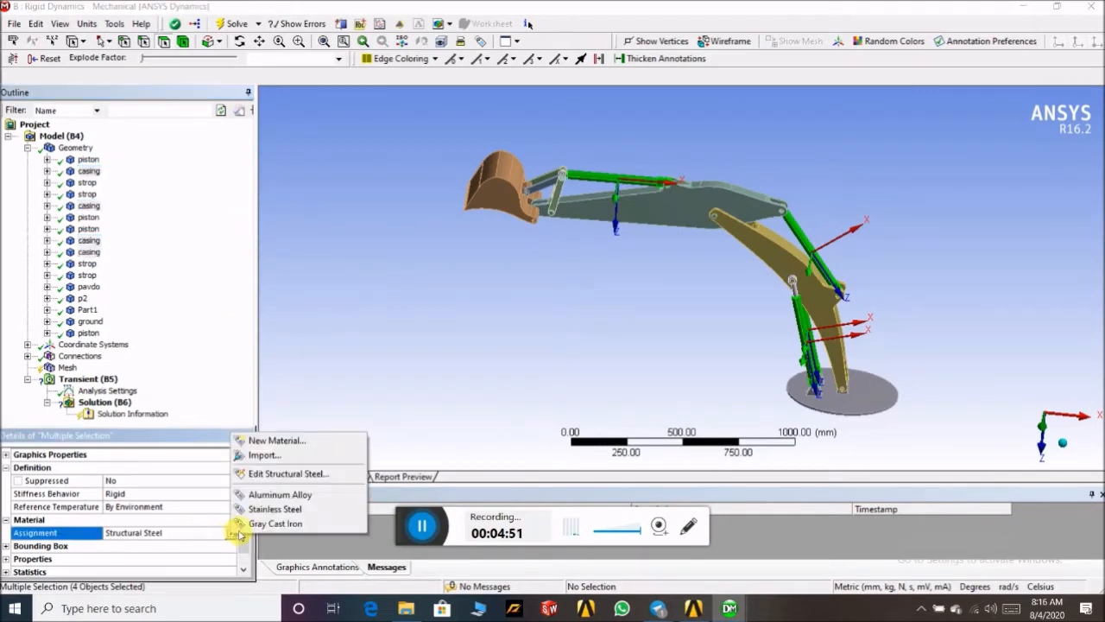
click(247, 525)
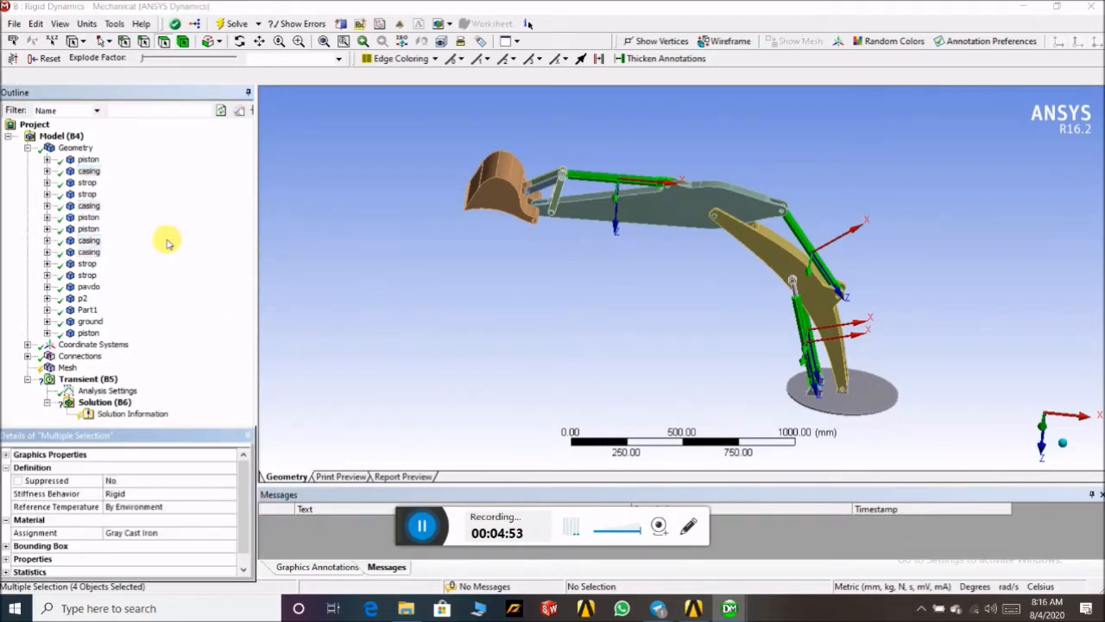
- Check the material assignments of the piston parts and set the last piston in the geometry list to Stainless Steel
click(87, 159)
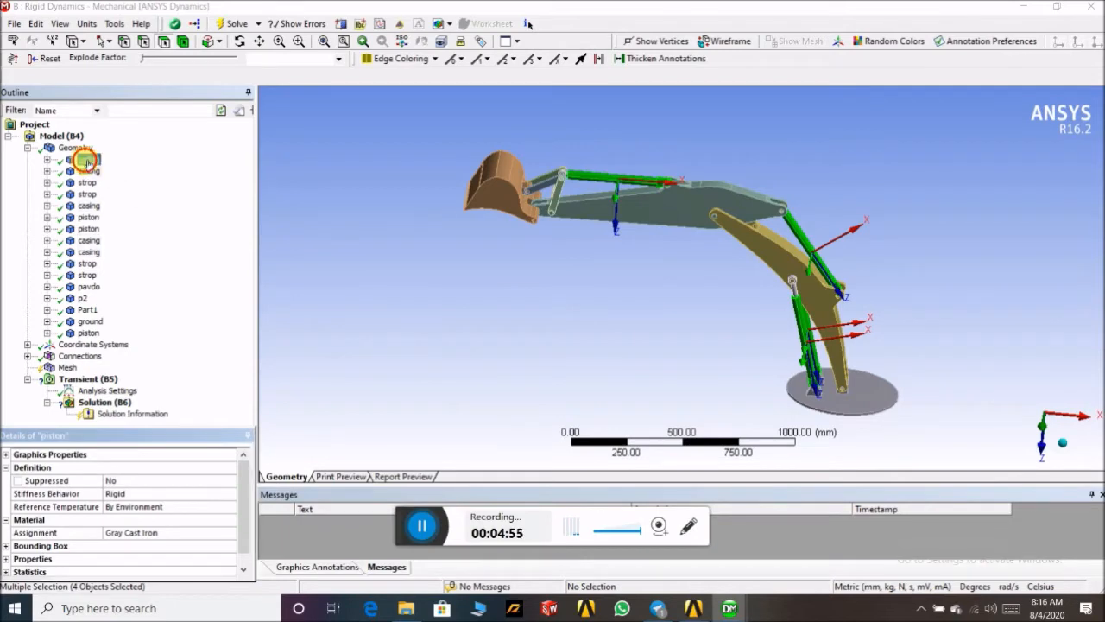
click(91, 217)
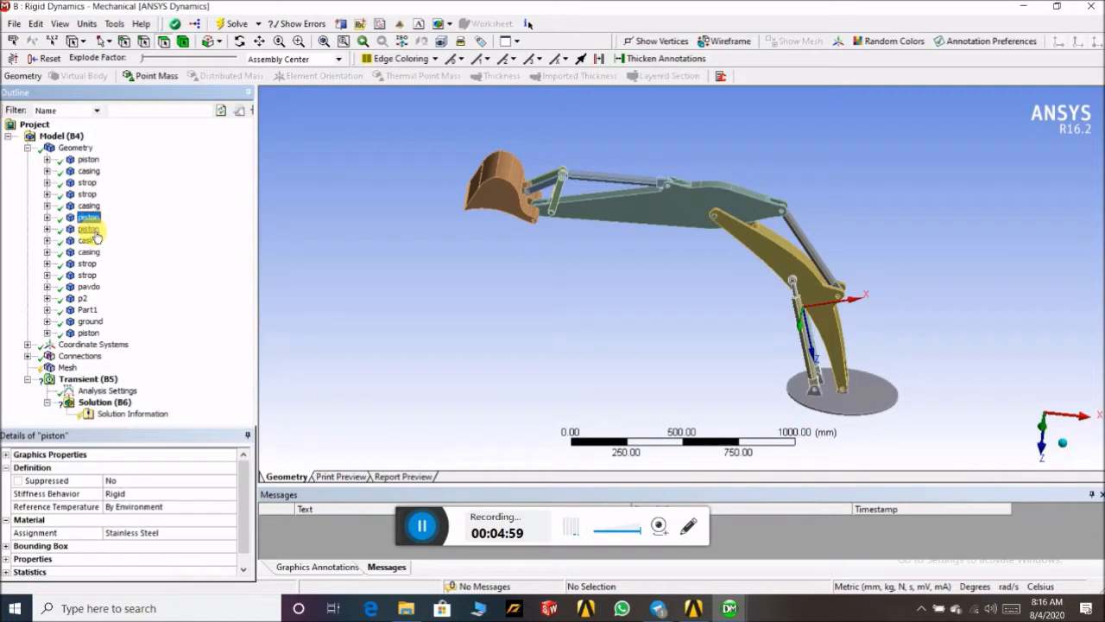
click(90, 229)
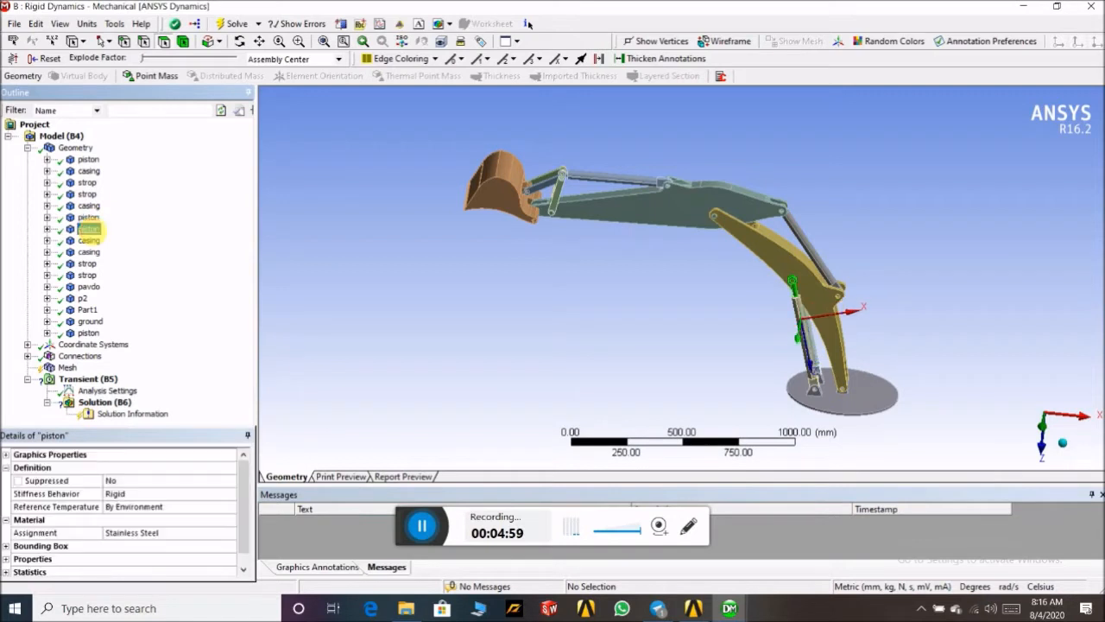
ctrl+click(95, 218)
ctrl+click(92, 161)
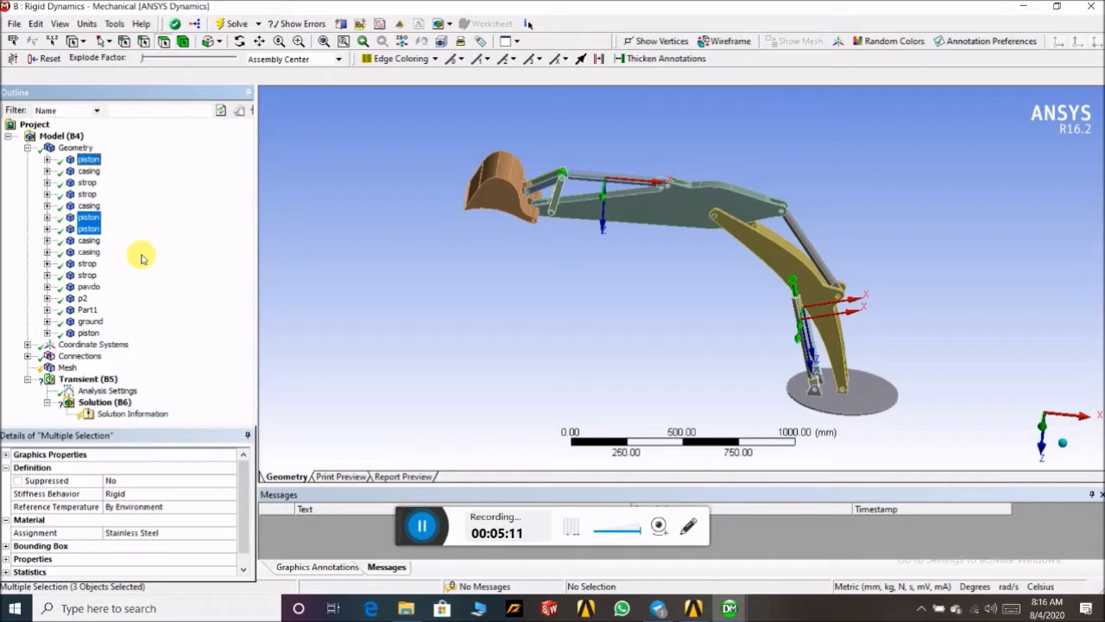
ctrl+click(89, 334)
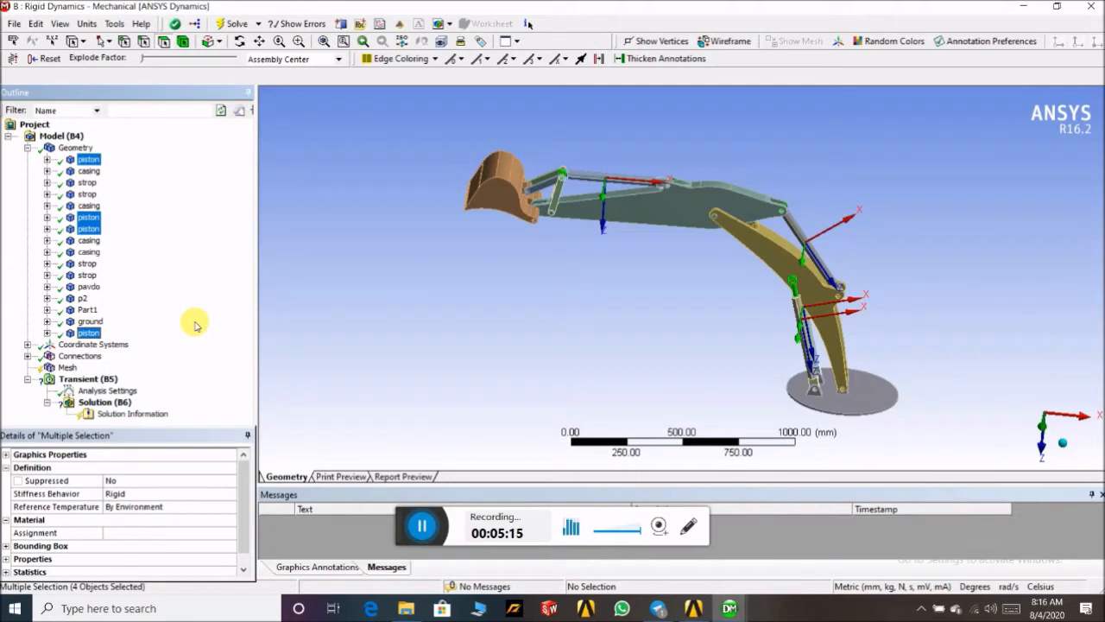
click(89, 334)
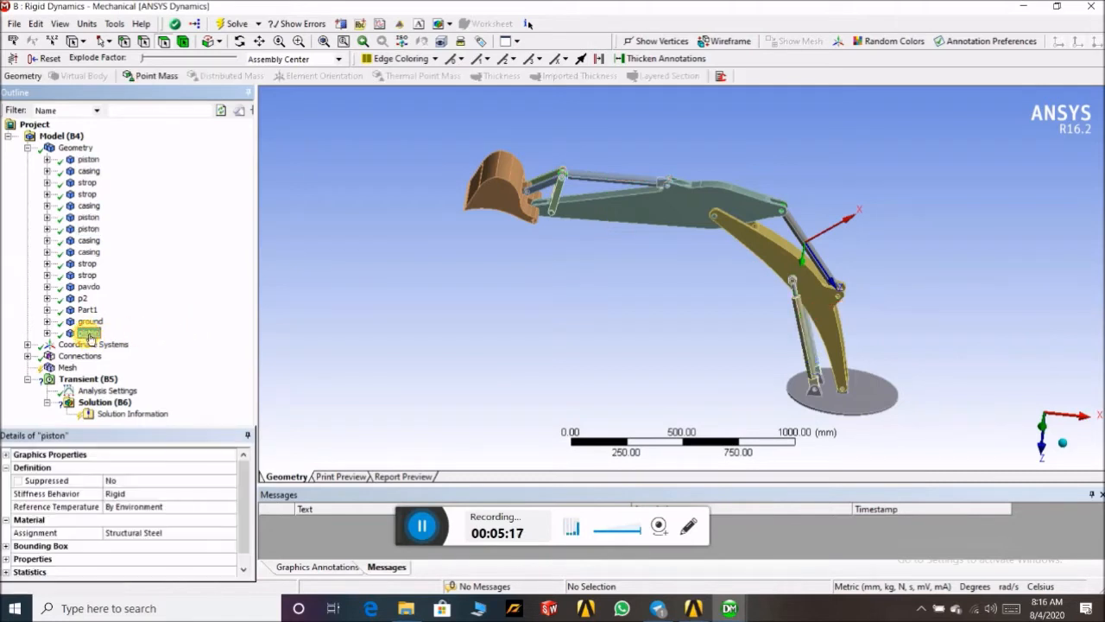
click(230, 538)
click(230, 538)
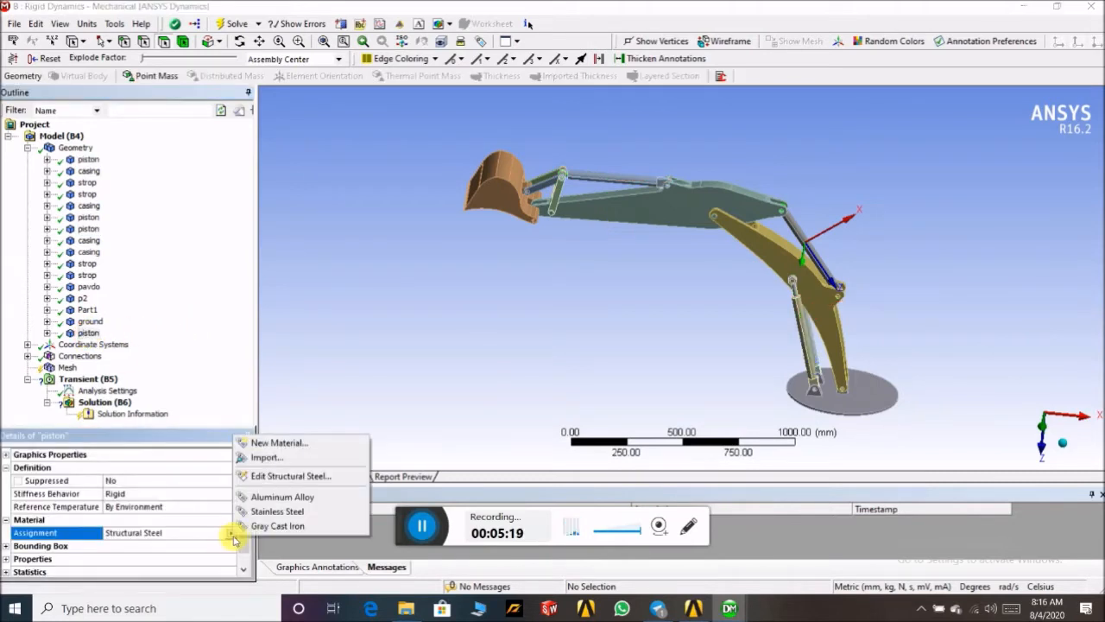
click(252, 509)
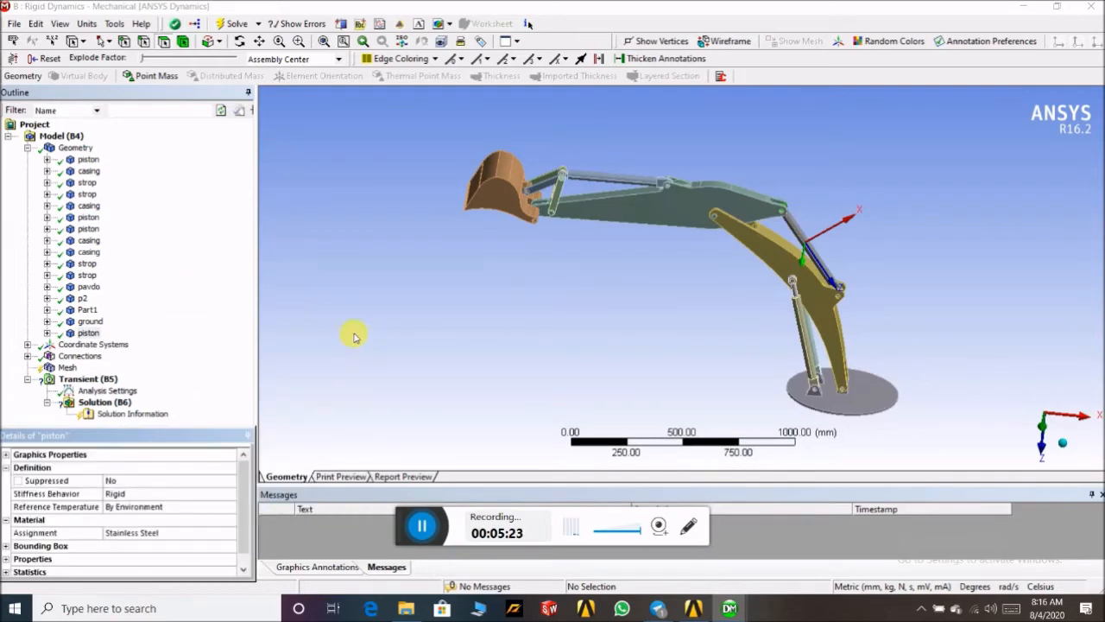
click(186, 288)
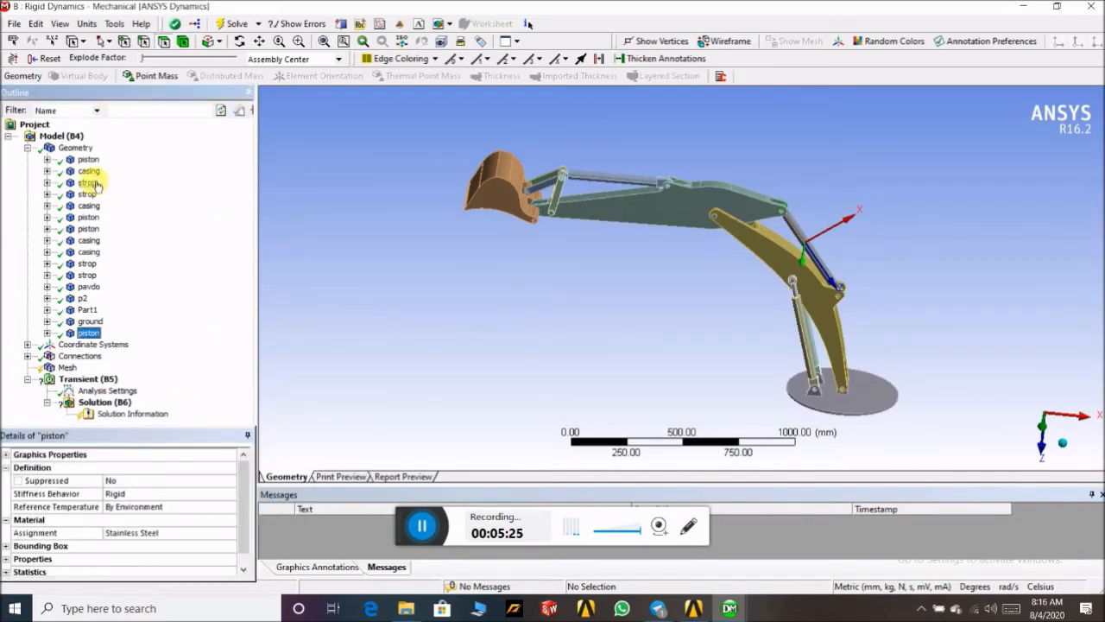
- Assign Aluminum Alloy to the four strop parts of the bucket linkage, leaving the piston out of the selection
scroll(566, 174, down, 3)
scroll(572, 178, up, 6)
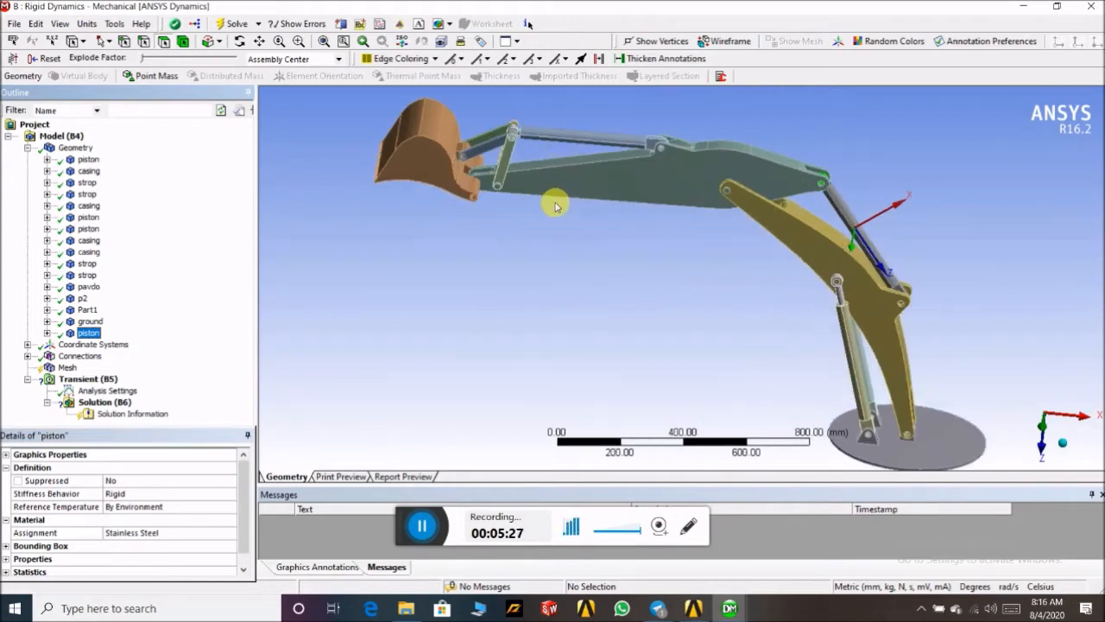
middle_drag(526, 114, 489, 195)
scroll(488, 195, up, 3)
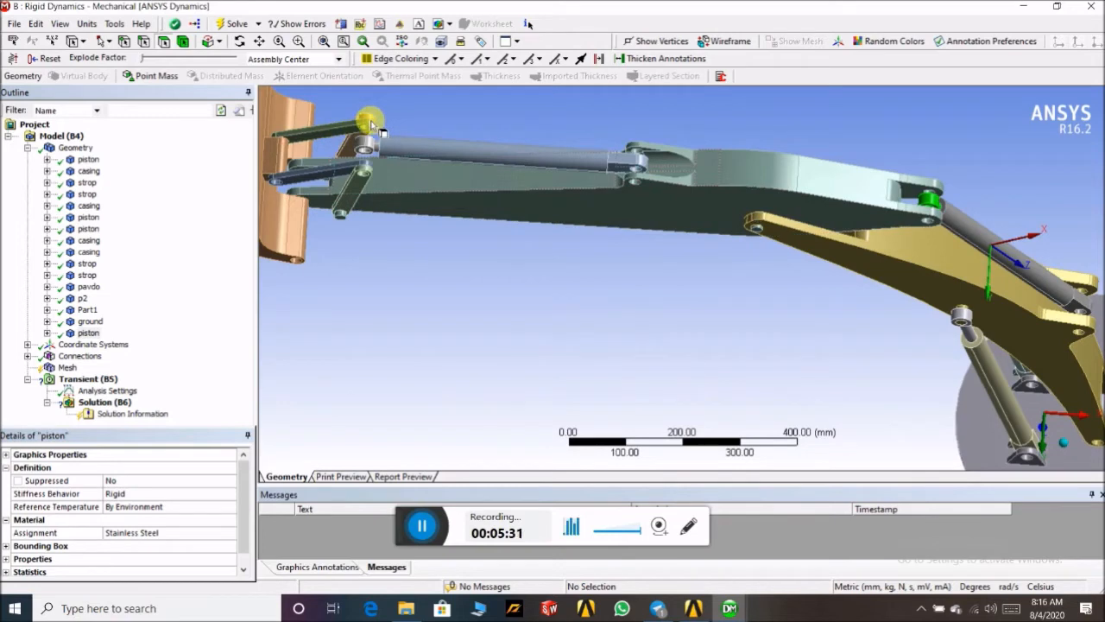
scroll(420, 128, down, 3)
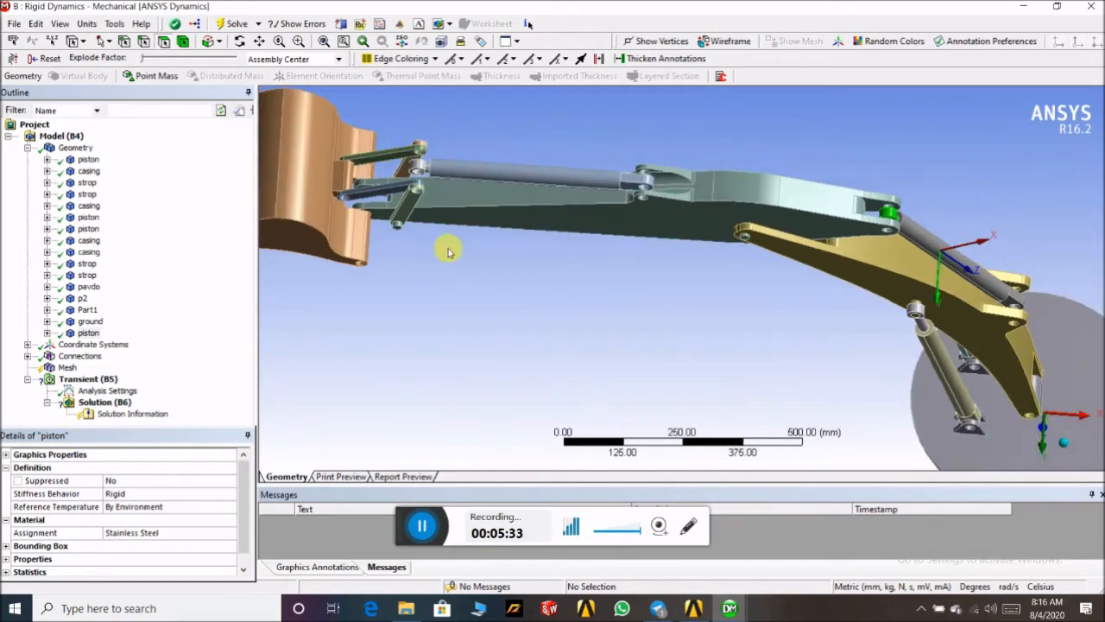
middle_drag(451, 250, 469, 239)
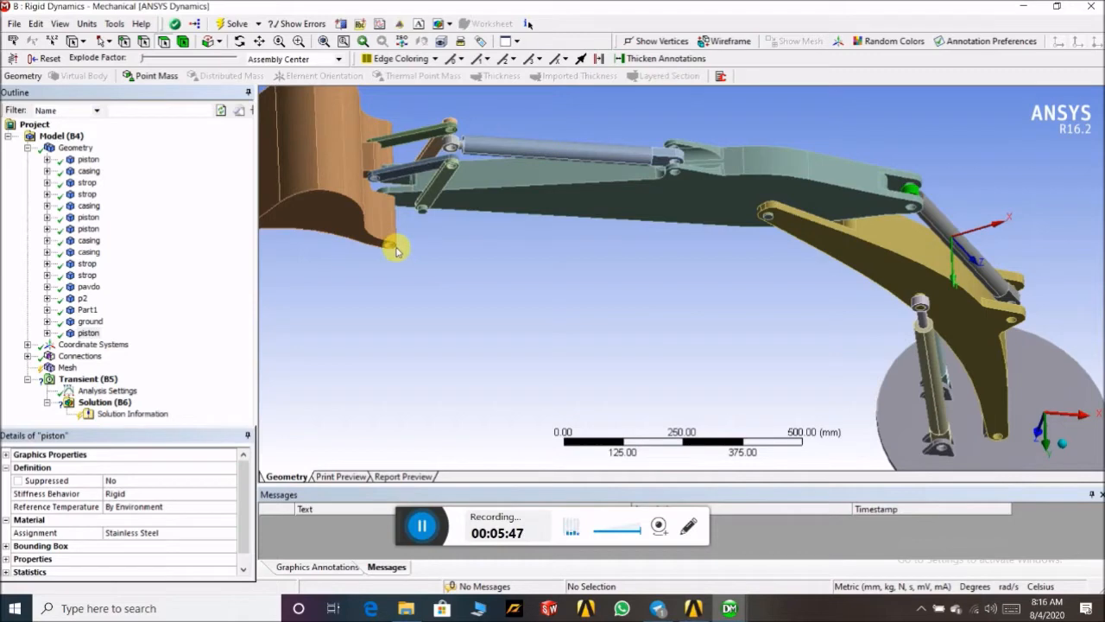
ctrl+click(90, 182)
ctrl+click(89, 195)
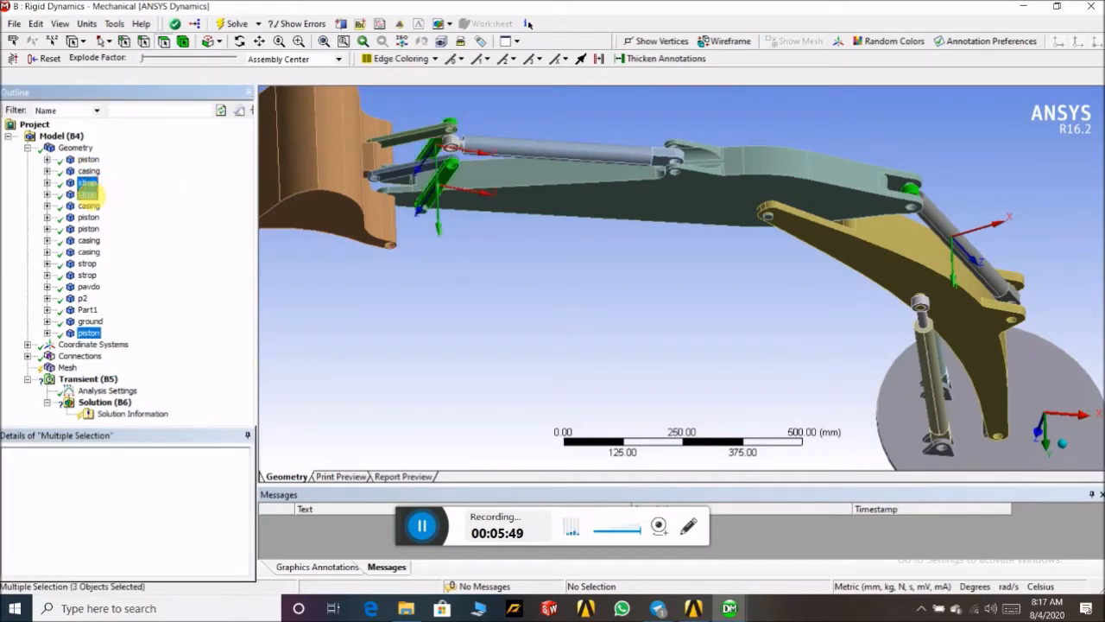
ctrl+click(88, 275)
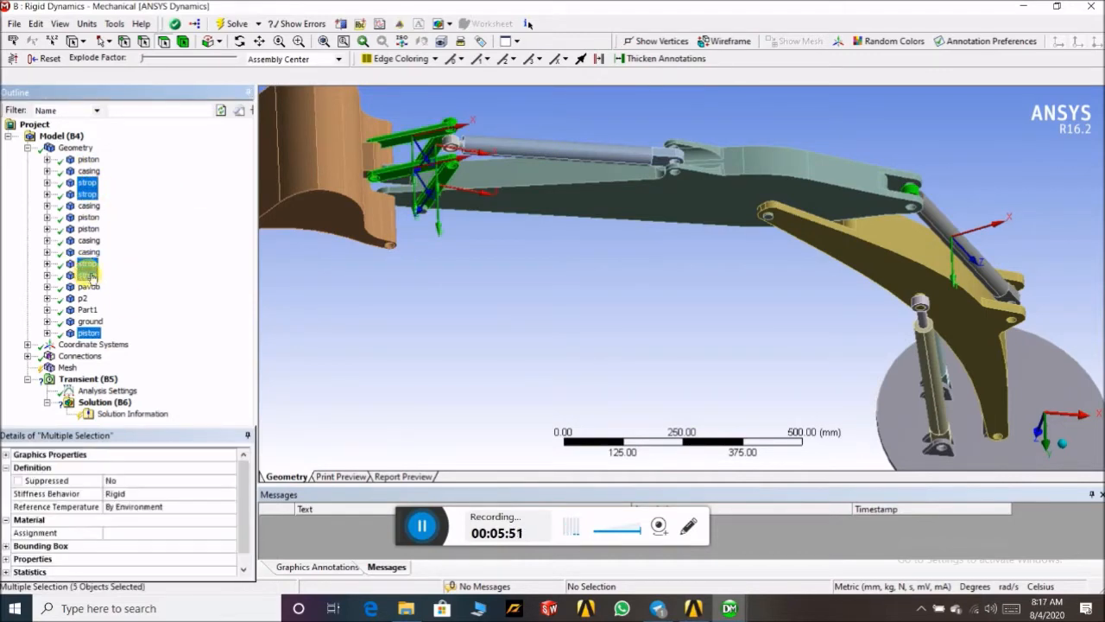
ctrl+click(89, 332)
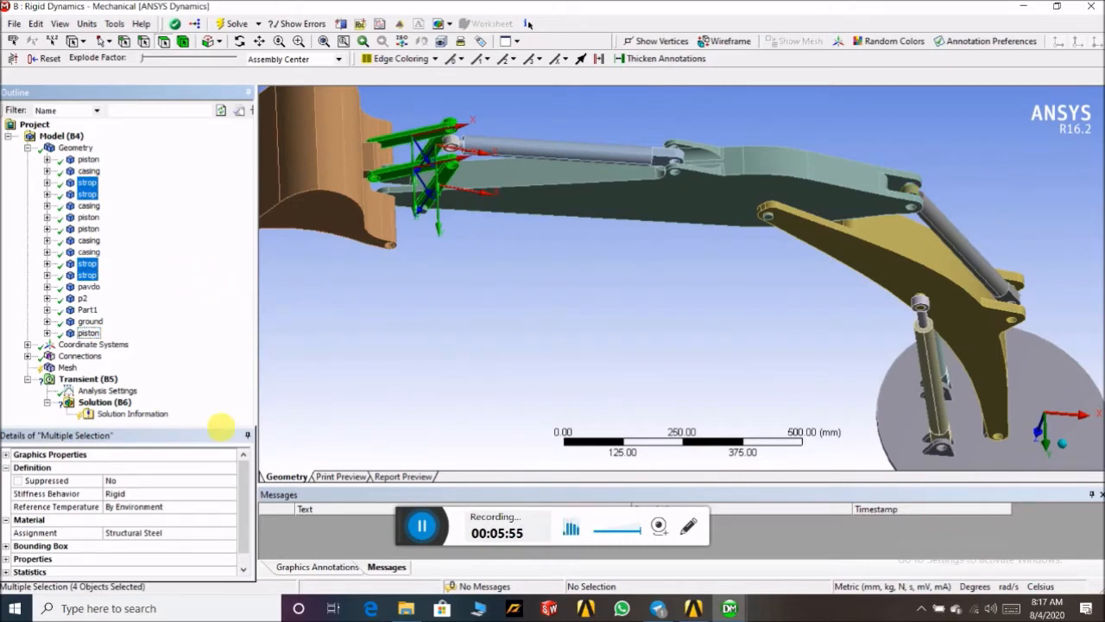
click(229, 535)
click(229, 537)
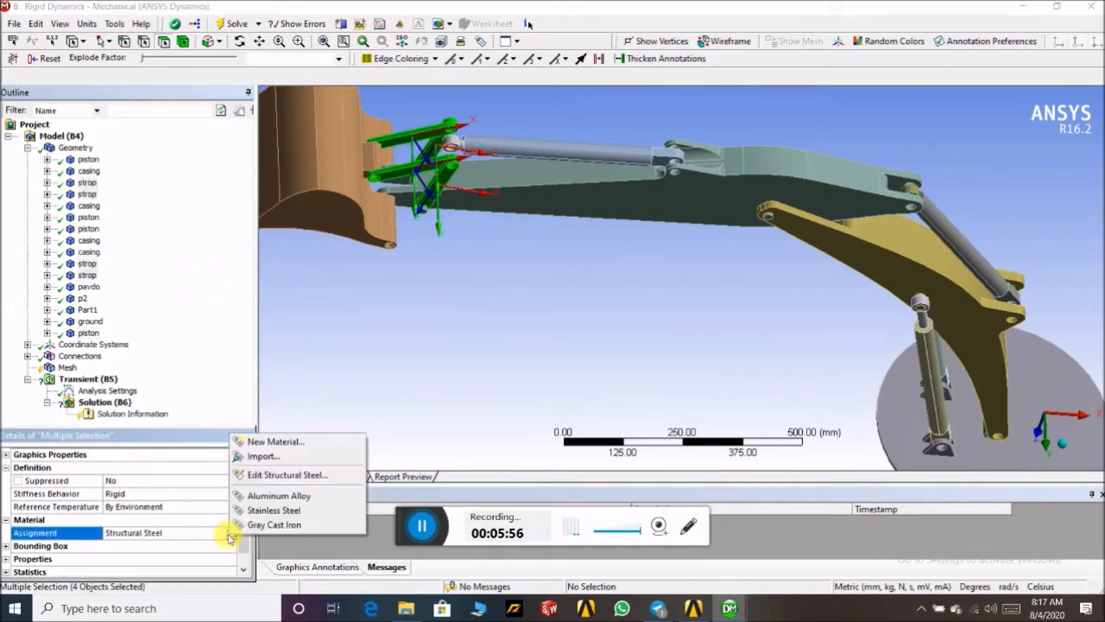
click(289, 495)
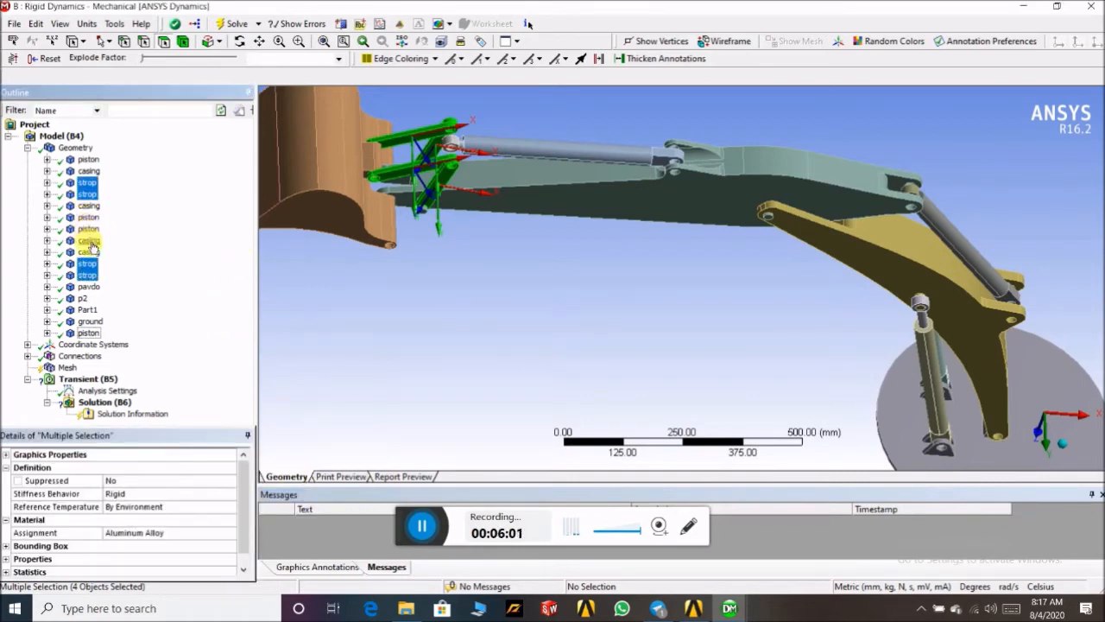
- Assign Stainless Steel to the bucket part pavdo
click(91, 287)
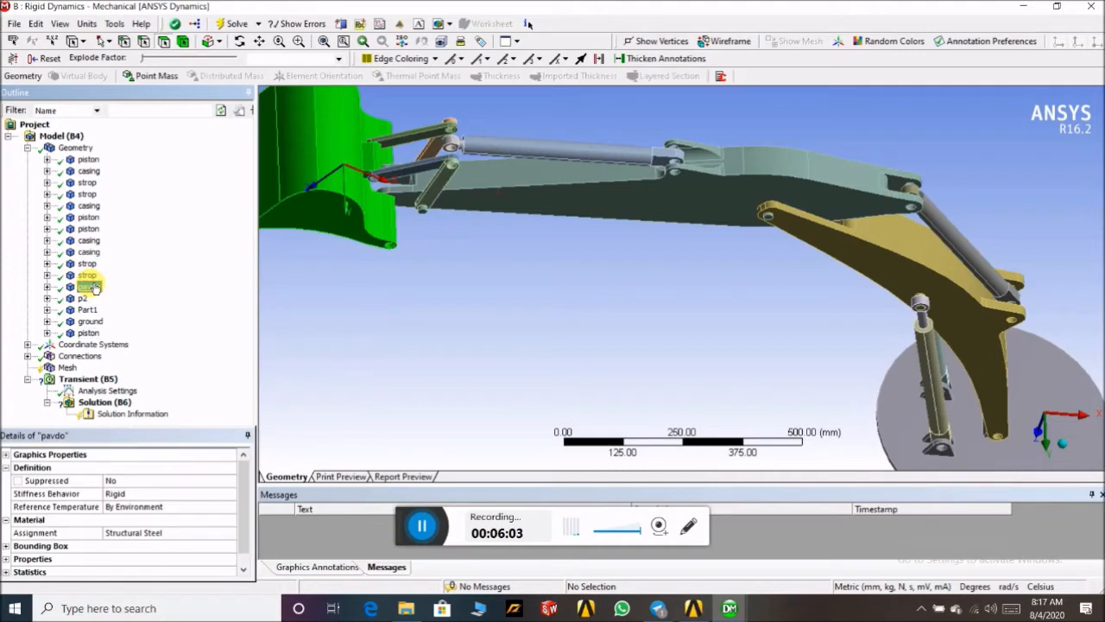
click(230, 533)
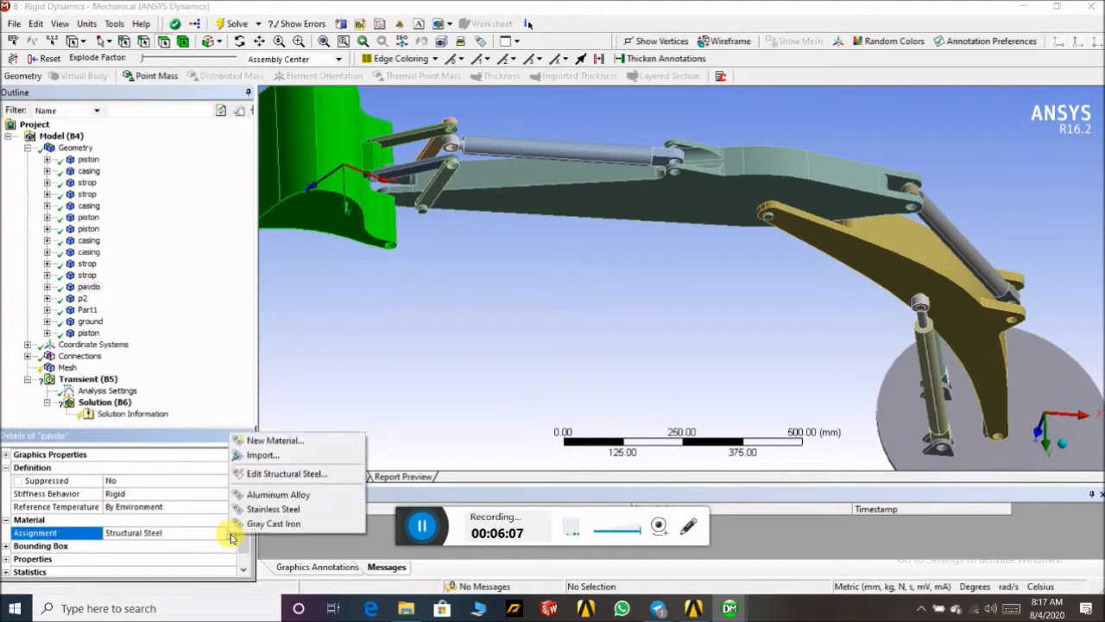
click(303, 509)
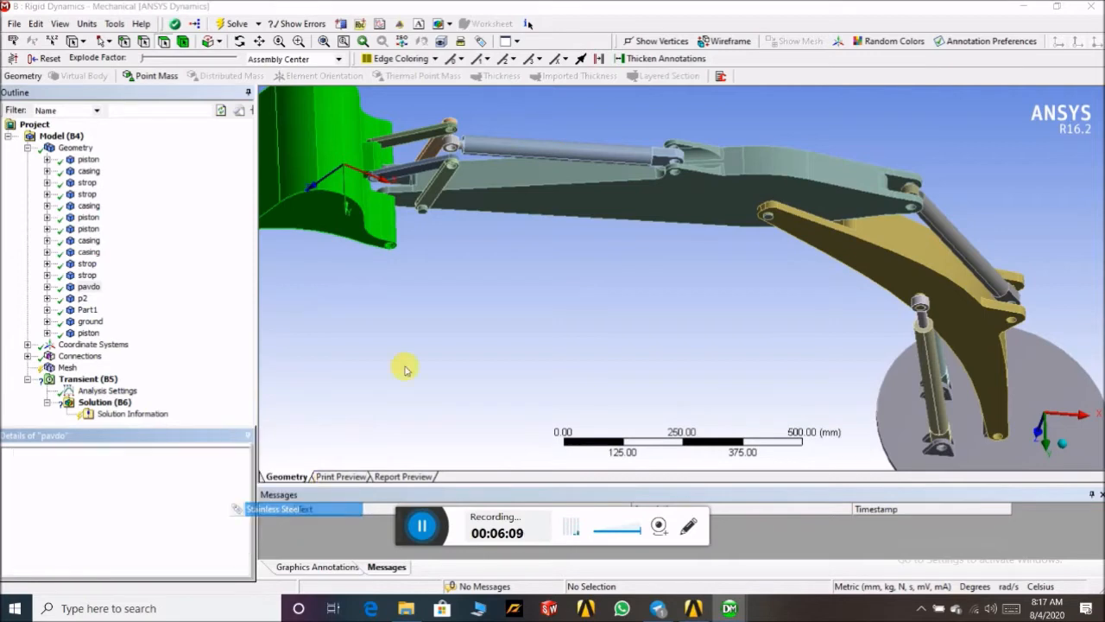
scroll(436, 296, down, 4)
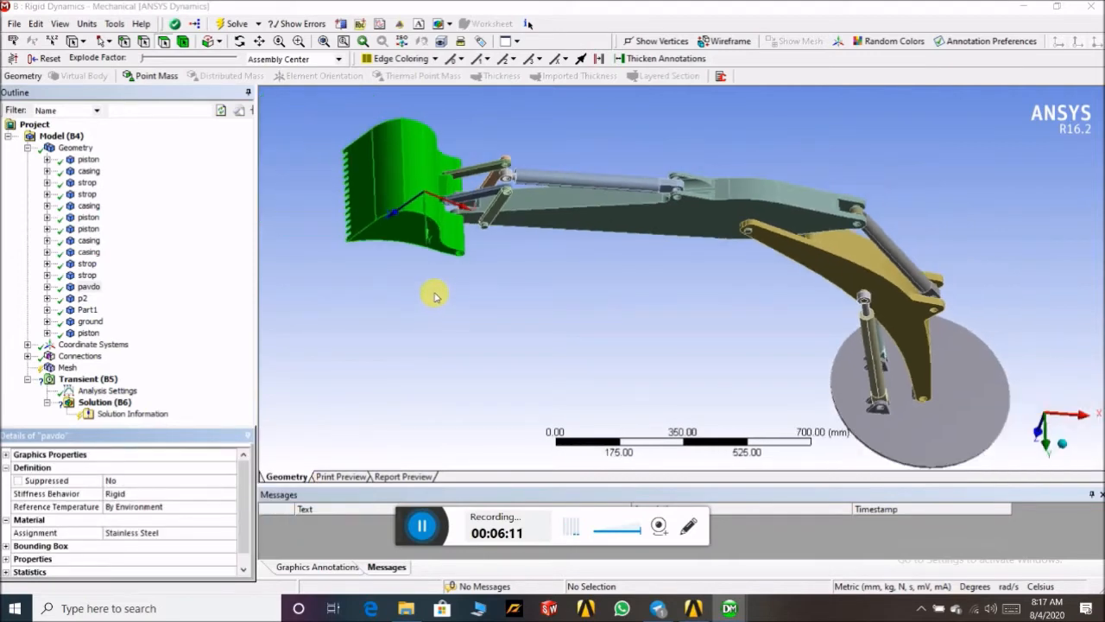
- Assign Stainless Steel to the two main arm parts p2 and Part1 together, leaving the bucket out of the selection
ctrl+click(86, 298)
ctrl+click(89, 310)
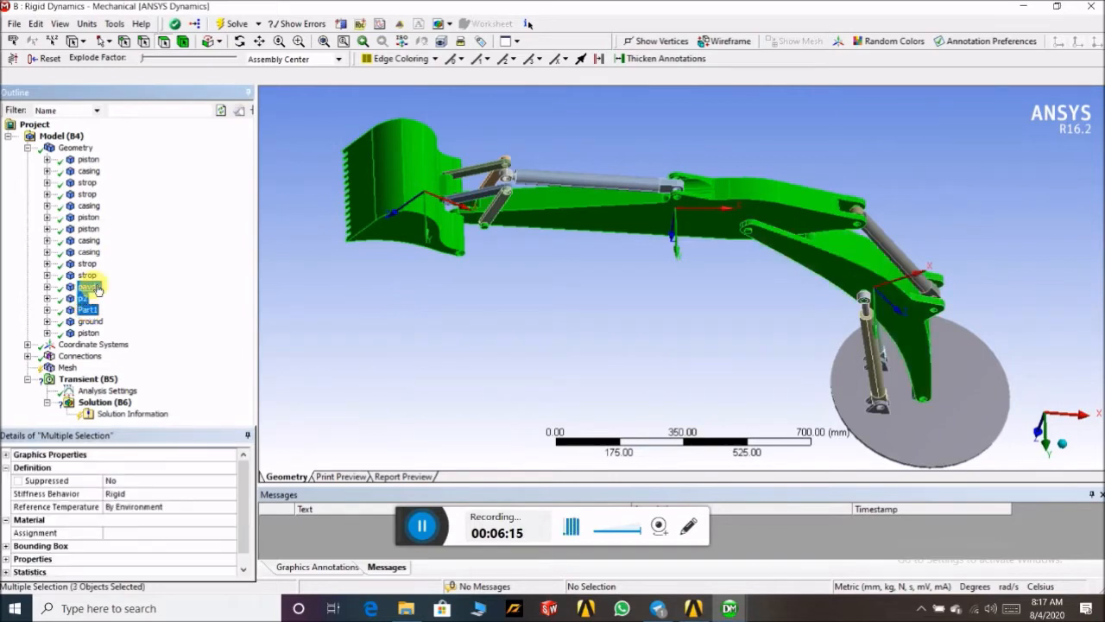
ctrl+click(89, 287)
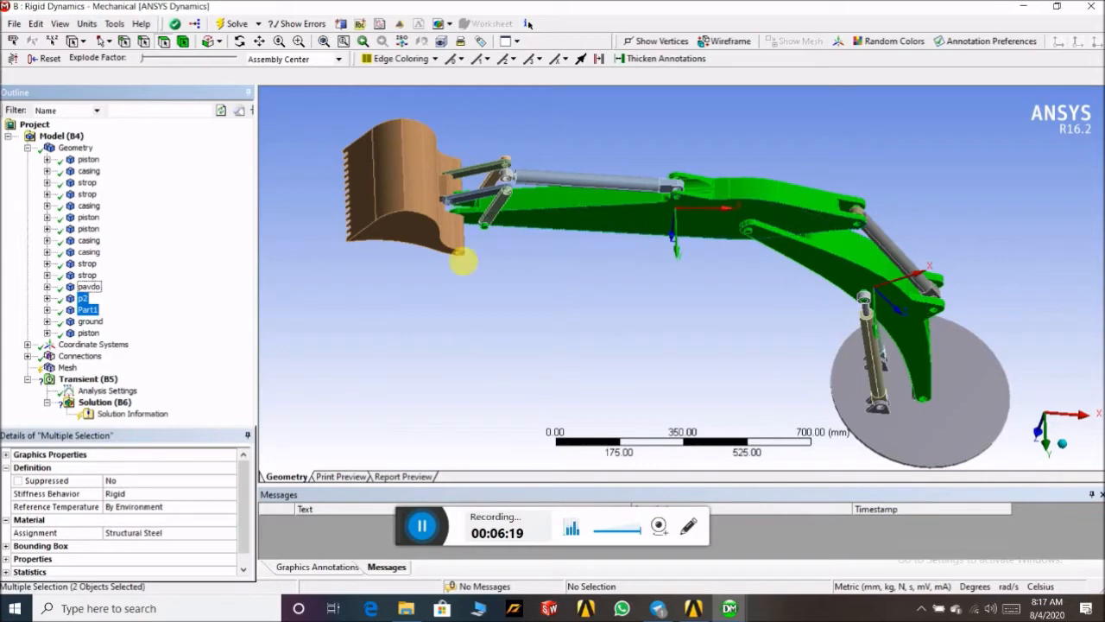
click(233, 535)
click(231, 534)
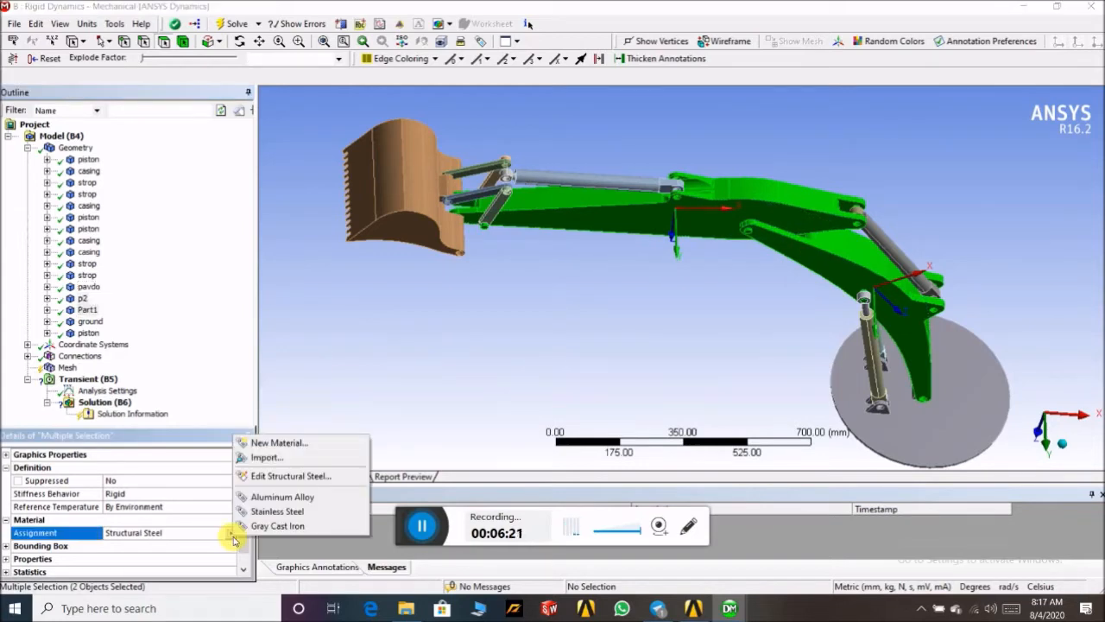
click(276, 517)
click(191, 288)
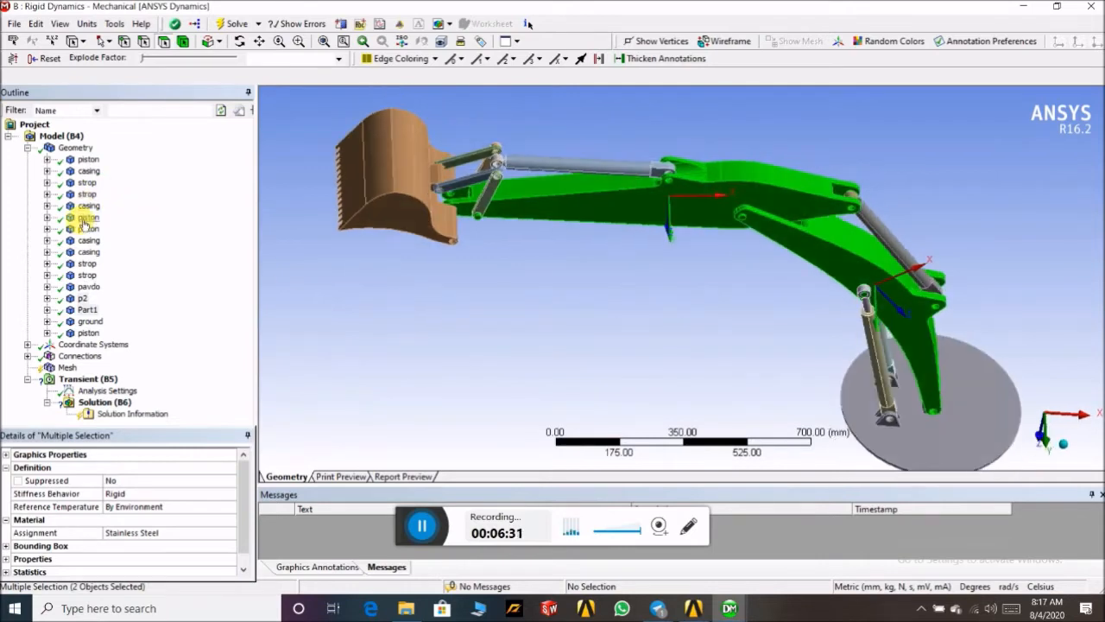
- Assign Gray Cast Iron to the ground part, the round base plate under the arm
click(90, 321)
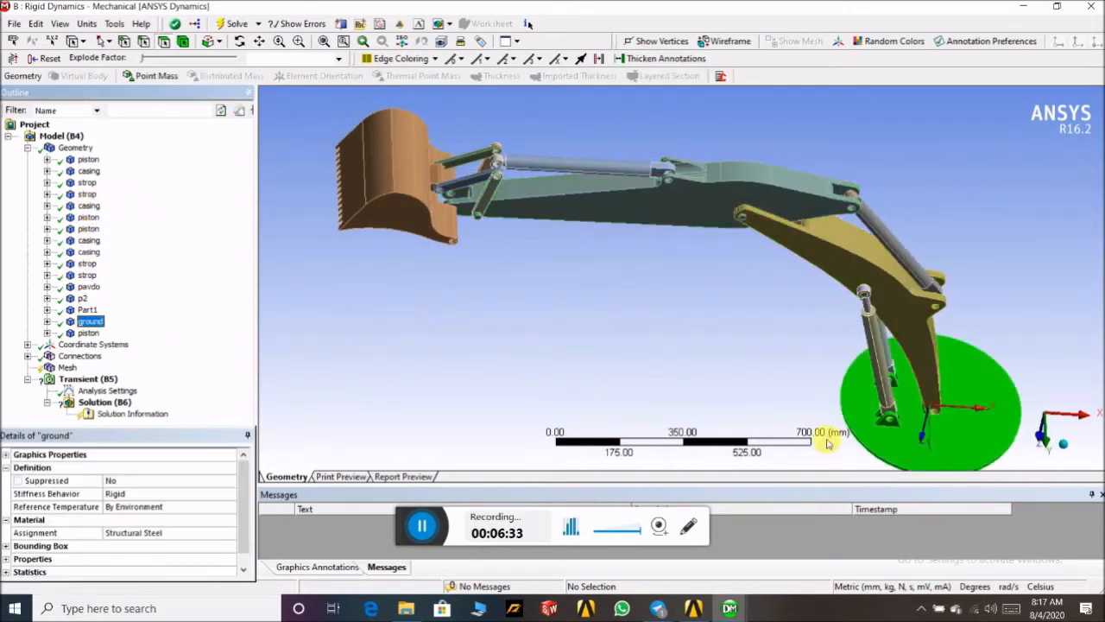
click(229, 536)
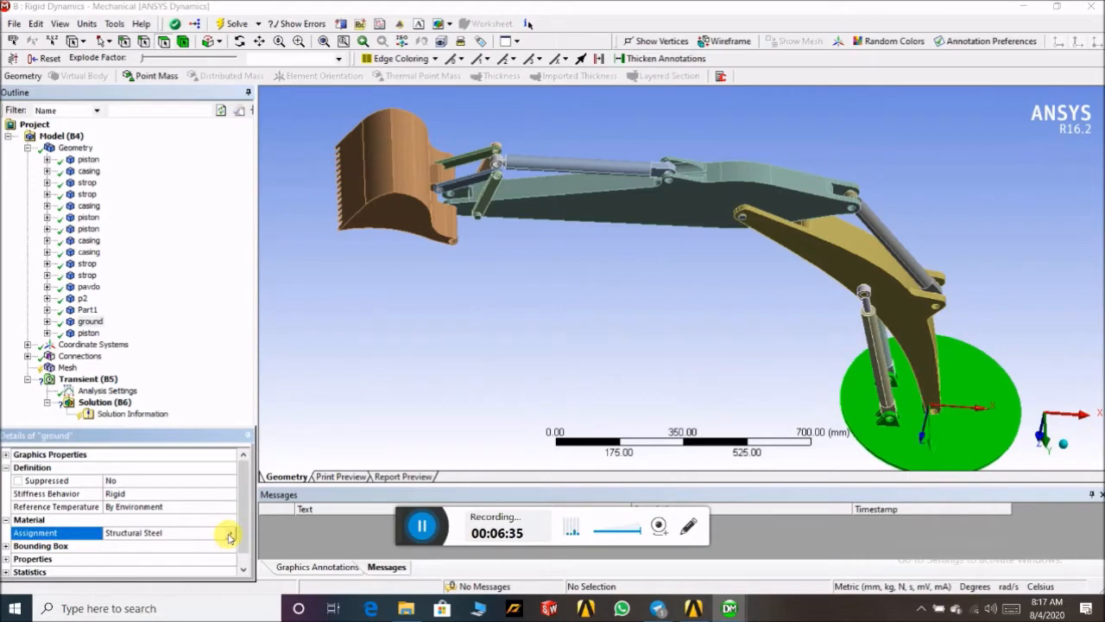
click(264, 524)
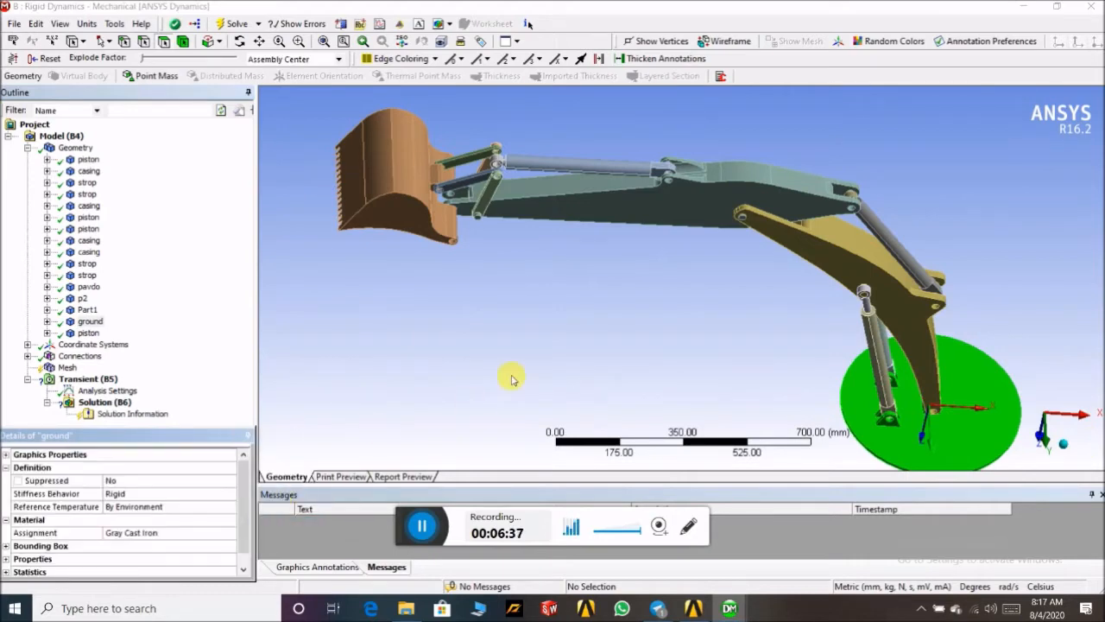
scroll(625, 289, down, 2)
middle_drag(625, 284, 633, 255)
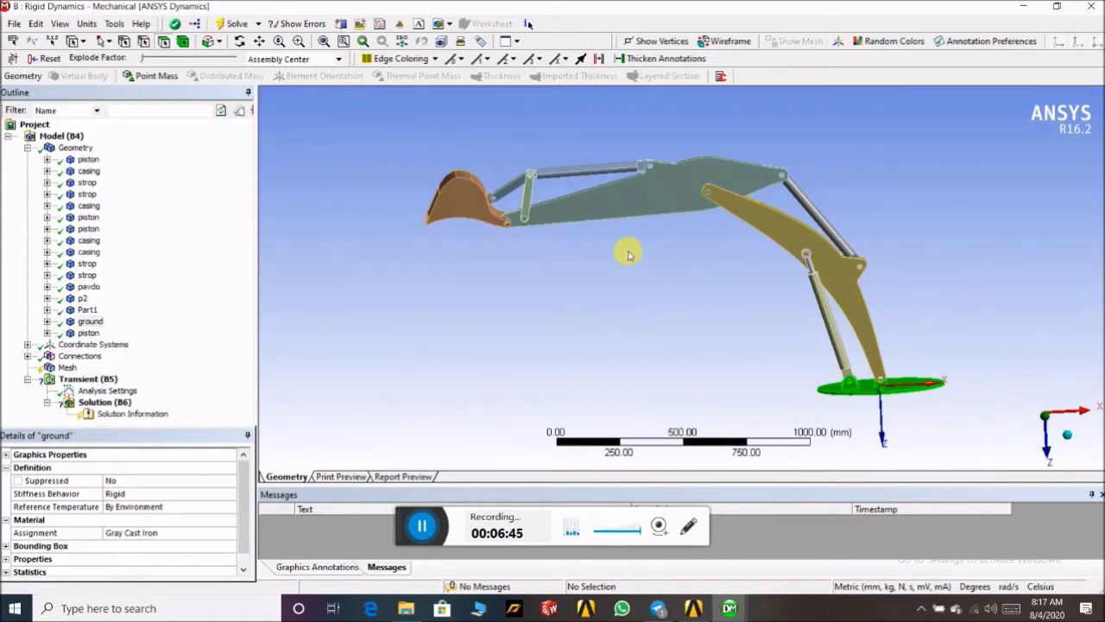
middle_drag(614, 300, 623, 304)
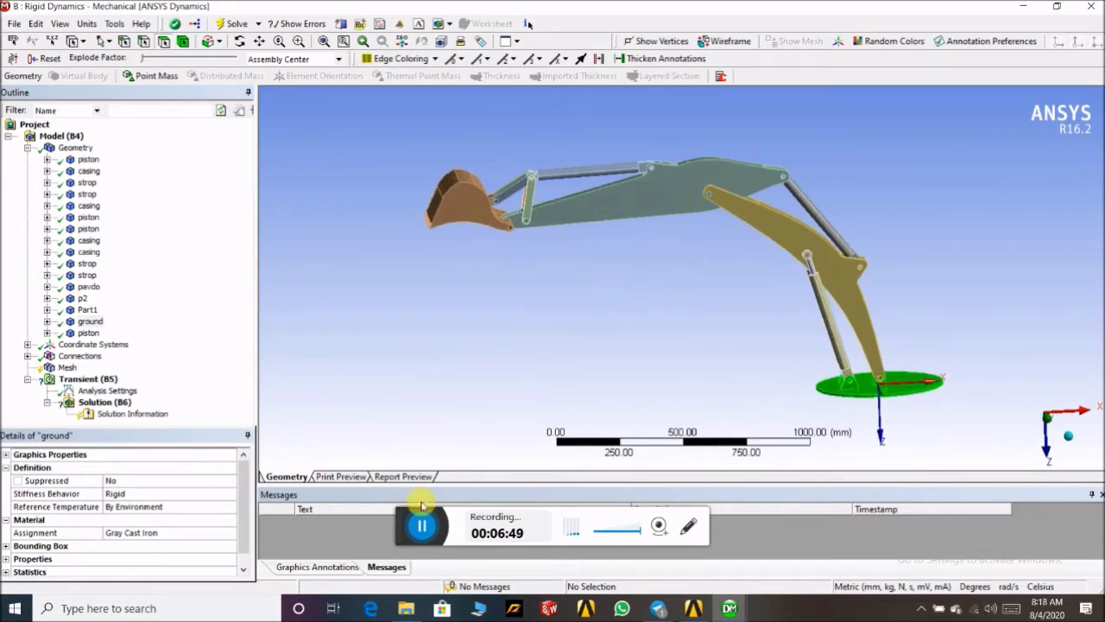
click(422, 511)
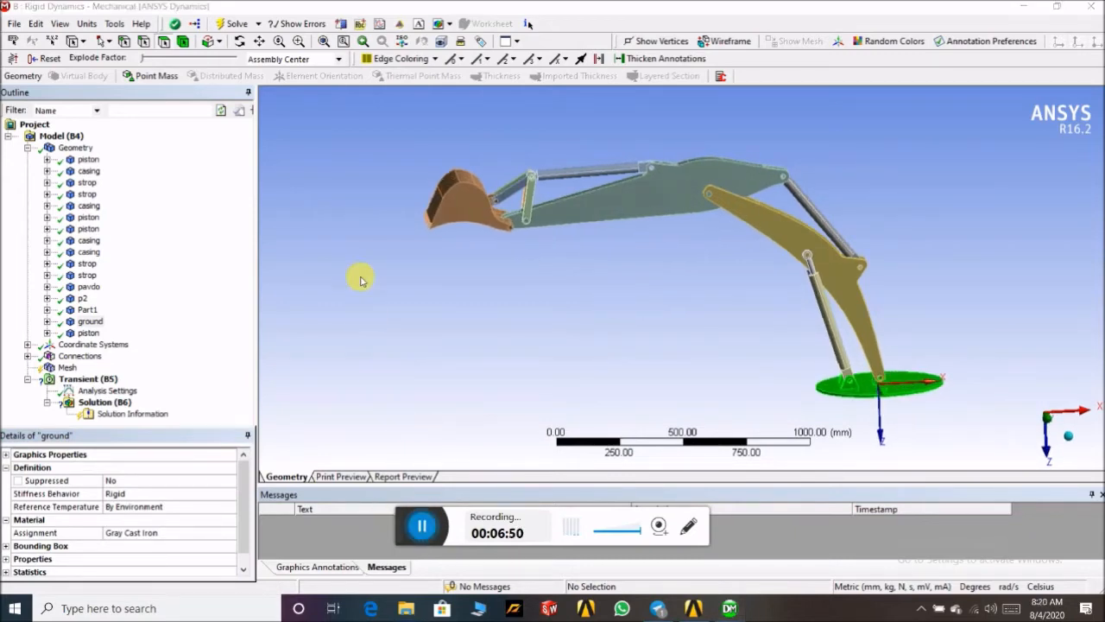
- Collapse the geometry list and delete the whole group of automatically generated contacts from the model's connections
click(27, 149)
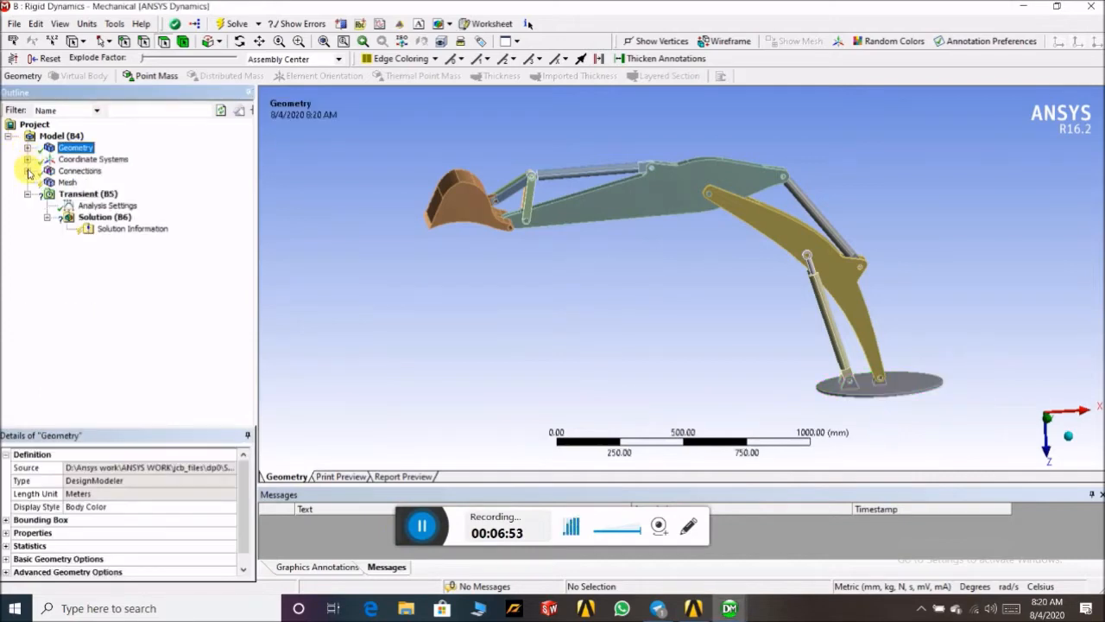
click(28, 171)
click(46, 183)
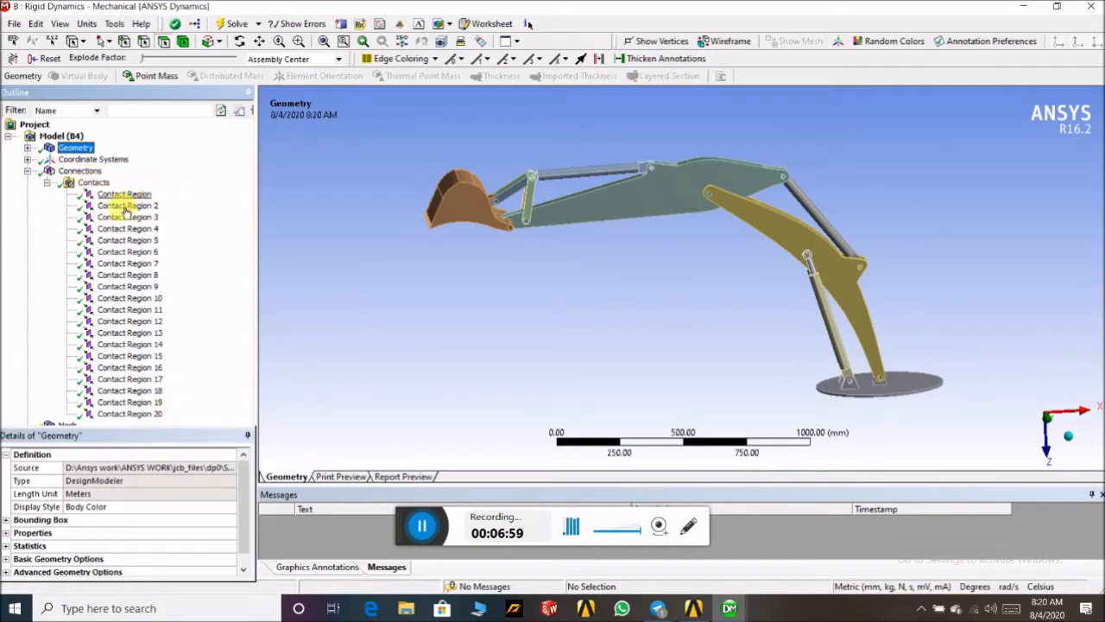
click(46, 183)
click(86, 187)
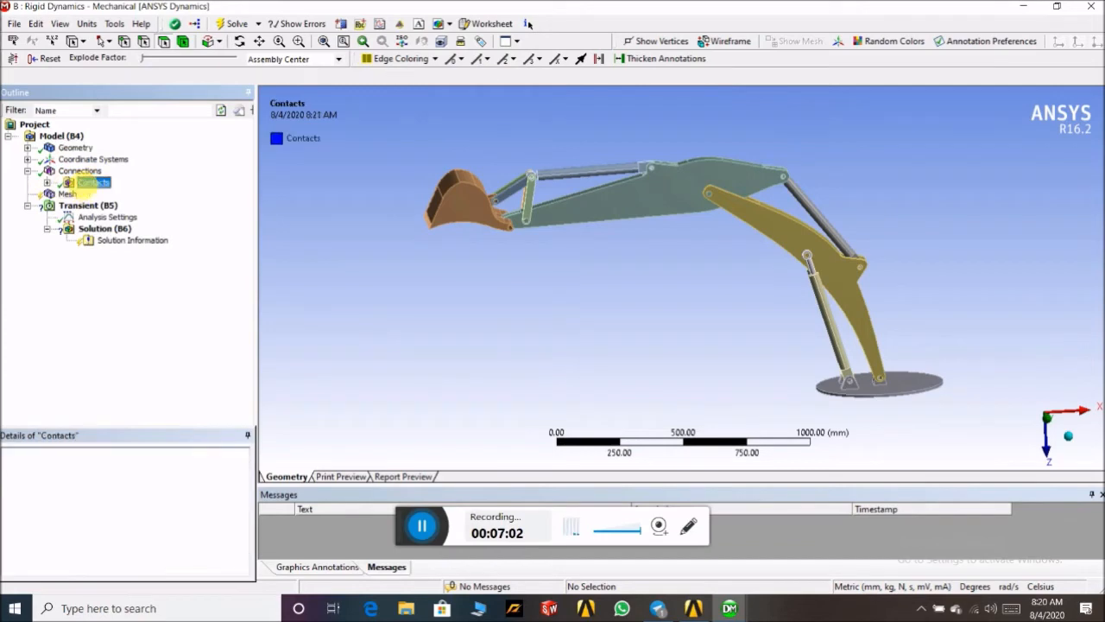
right_click(85, 186)
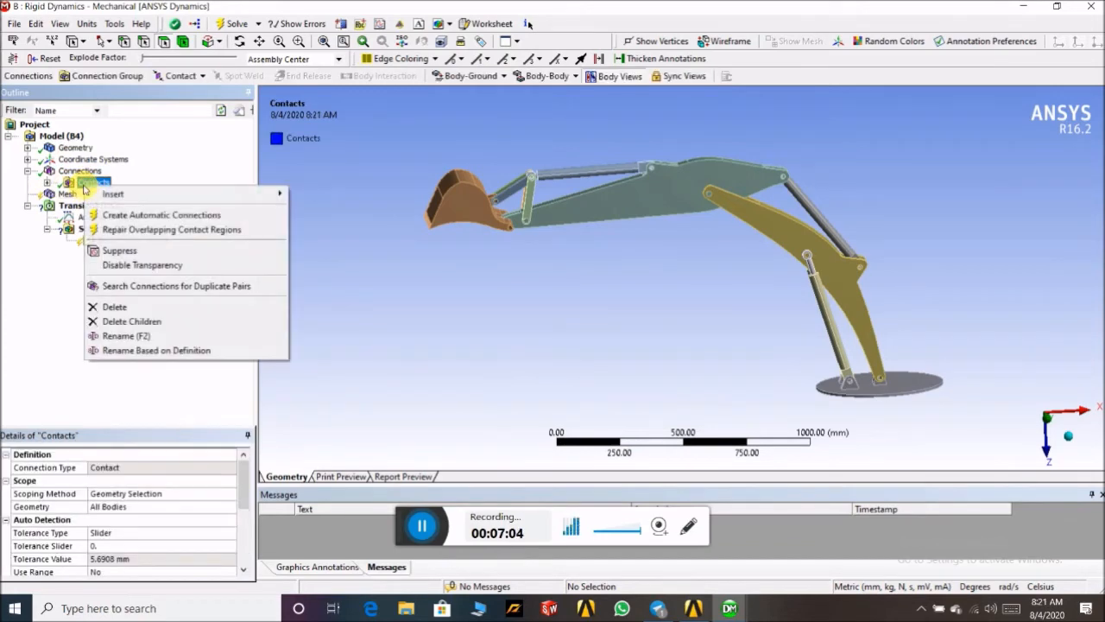
click(138, 309)
click(553, 349)
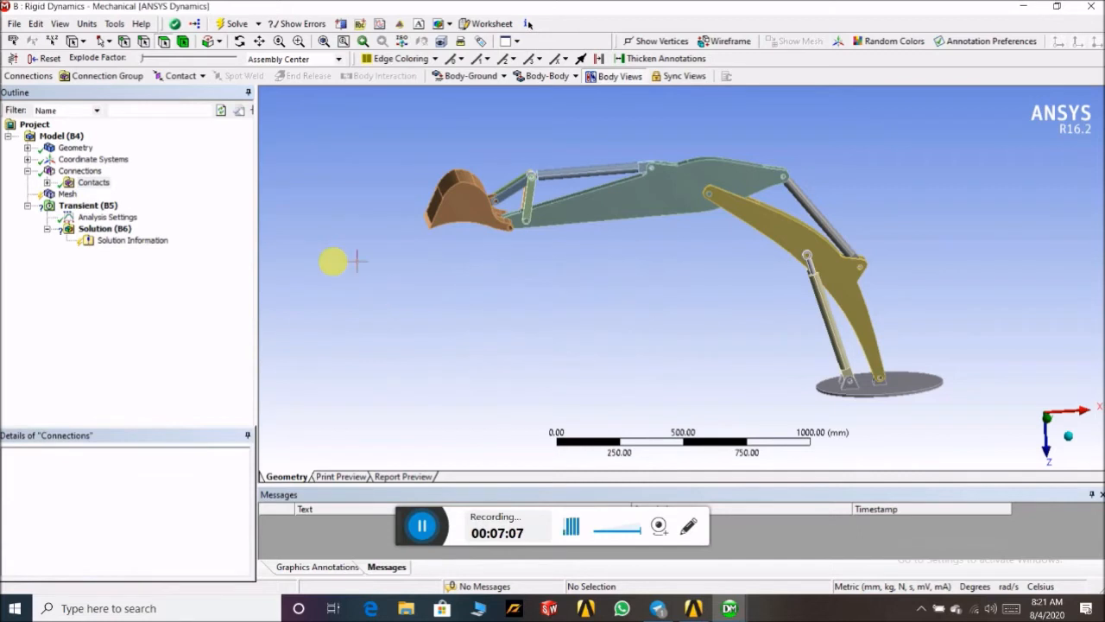
- With Connections selected, examine the pin points between the bucket linkage, cylinders, arm parts and base plate to plan the joints
middle_drag(335, 162, 320, 215)
middle_drag(819, 336, 643, 170)
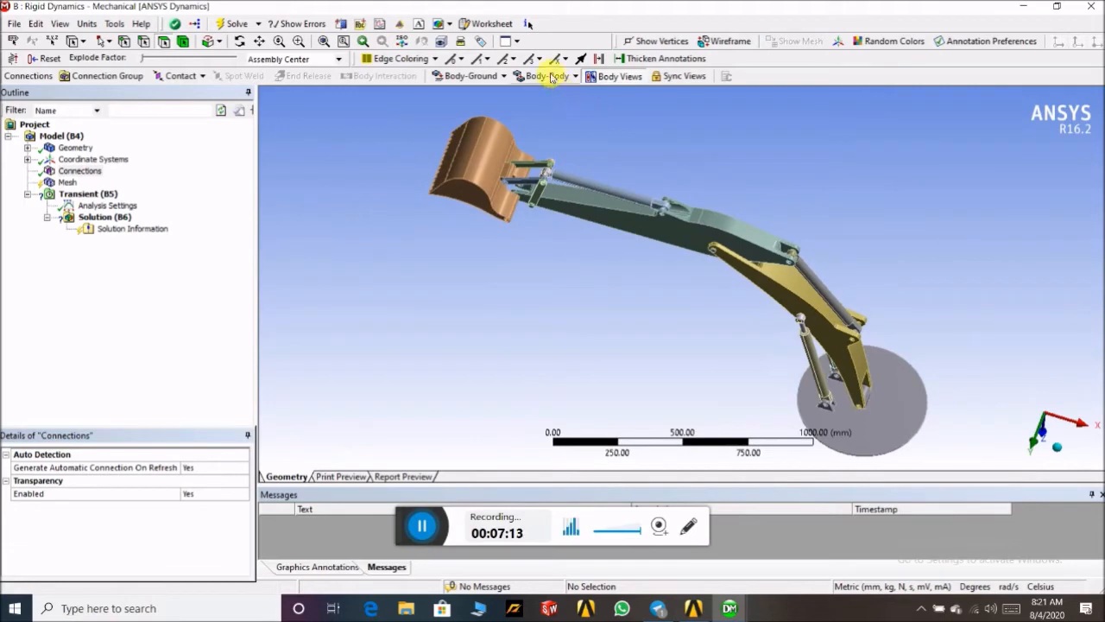
click(86, 173)
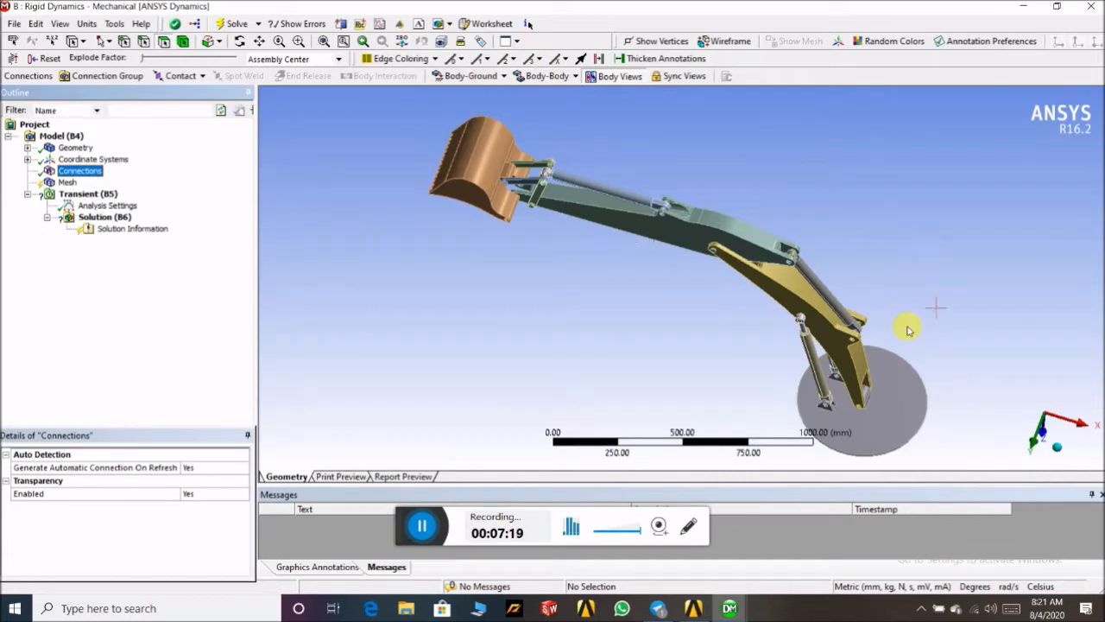
middle_drag(879, 236, 933, 237)
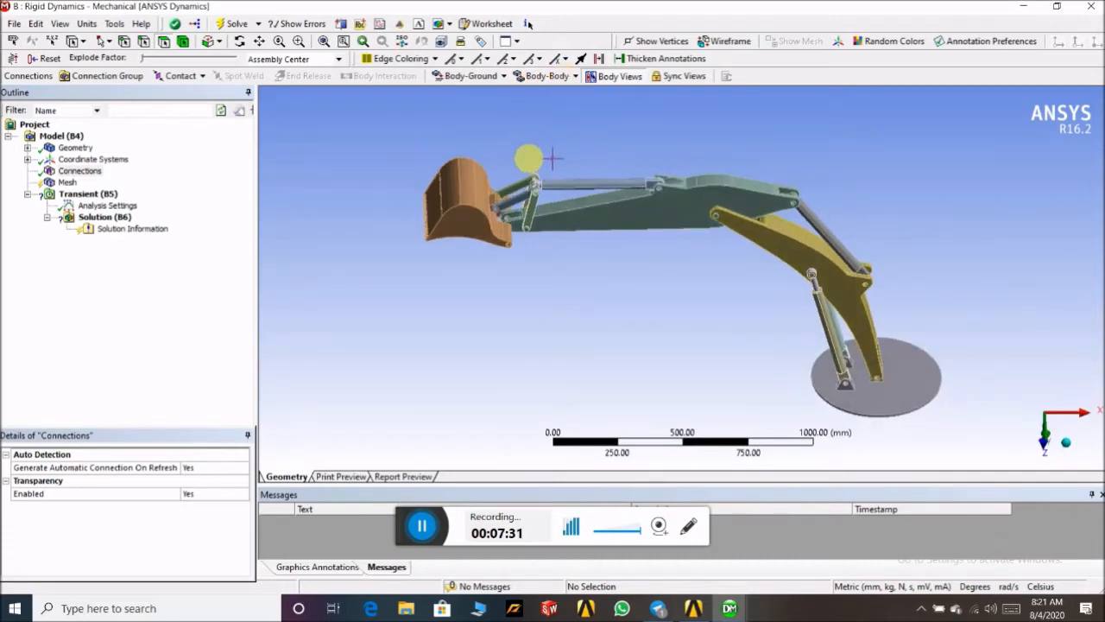
scroll(535, 167, up, 3)
mouse_move(537, 178)
middle_down()
mouse_move(484, 182)
mouse_move(548, 185)
middle_up()
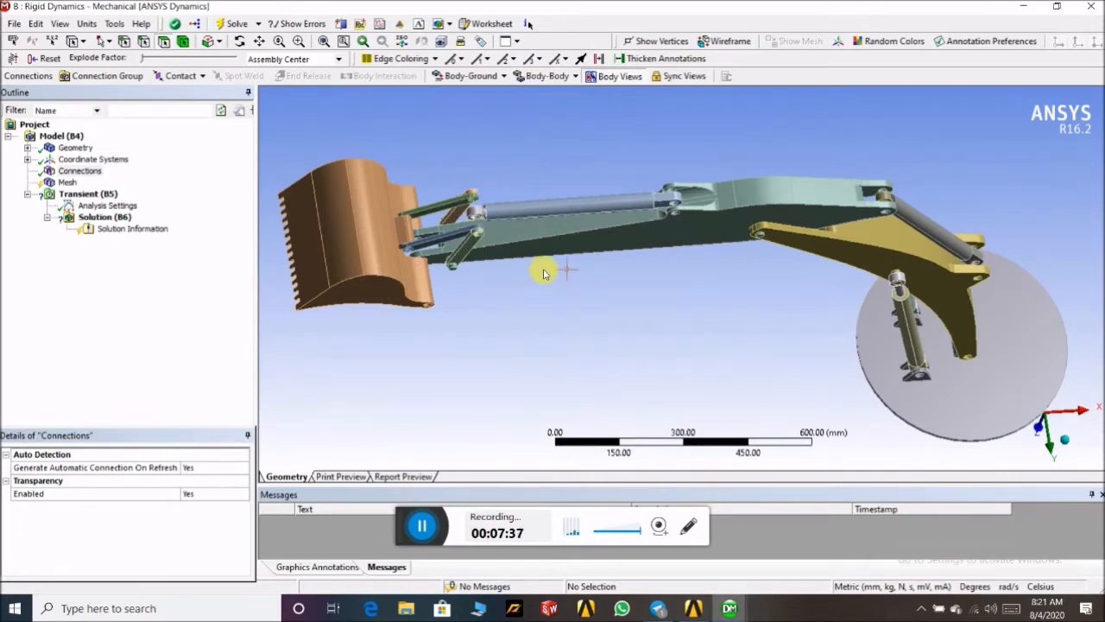
scroll(466, 203, up, 3)
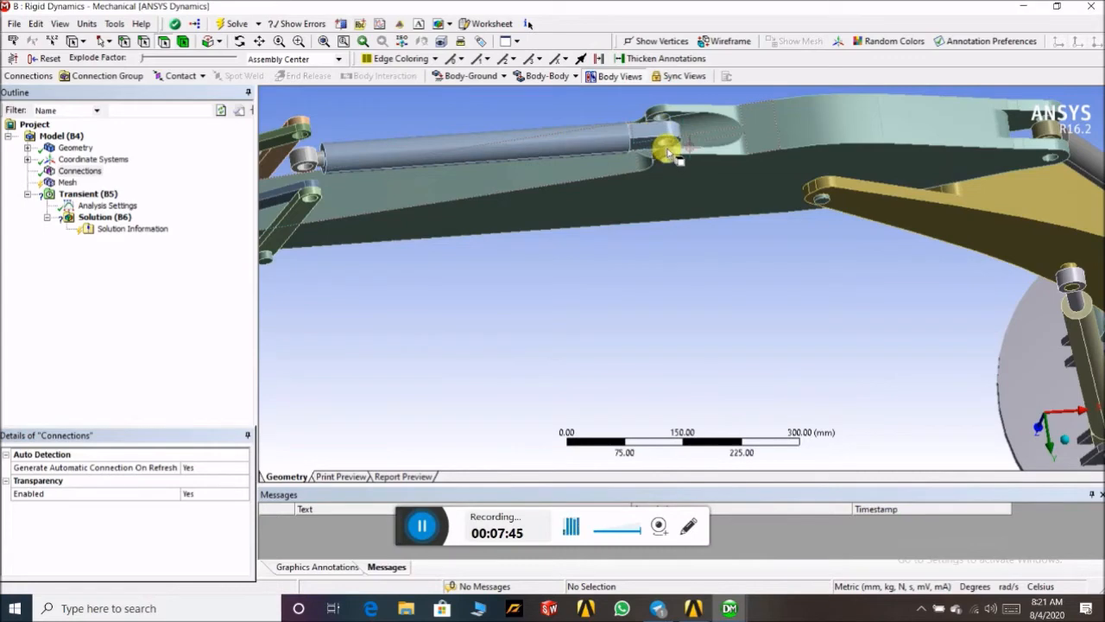
scroll(666, 122, up, 5)
scroll(666, 123, down, 6)
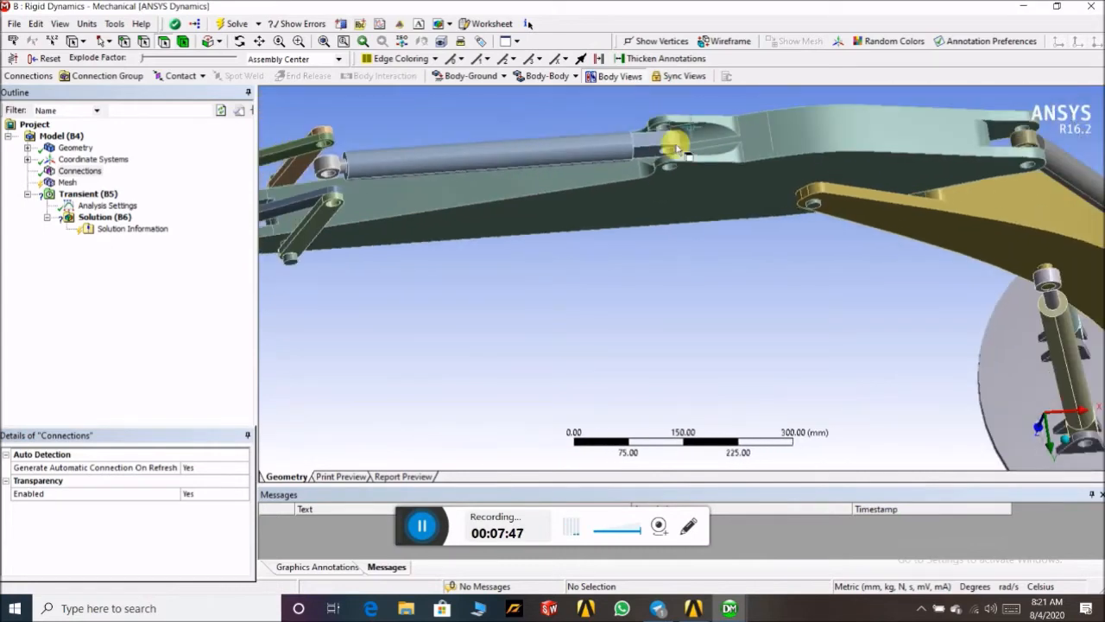
scroll(677, 152, down, 5)
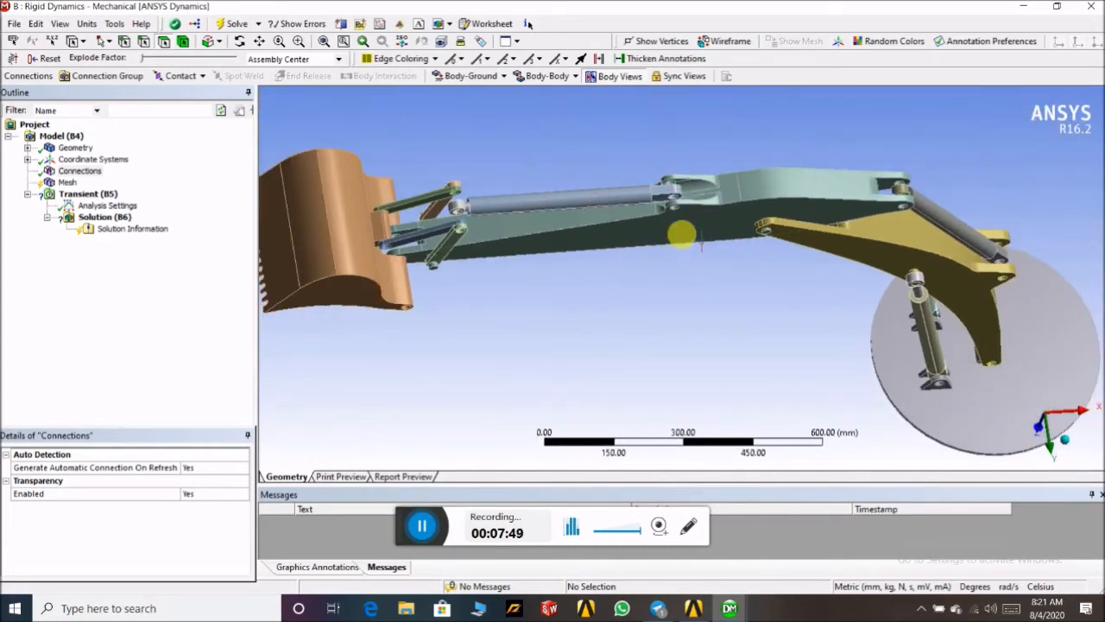
scroll(691, 251, down, 2)
mouse_move(713, 279)
middle_down()
mouse_move(730, 264)
mouse_move(720, 274)
middle_up()
scroll(742, 283, down, 1)
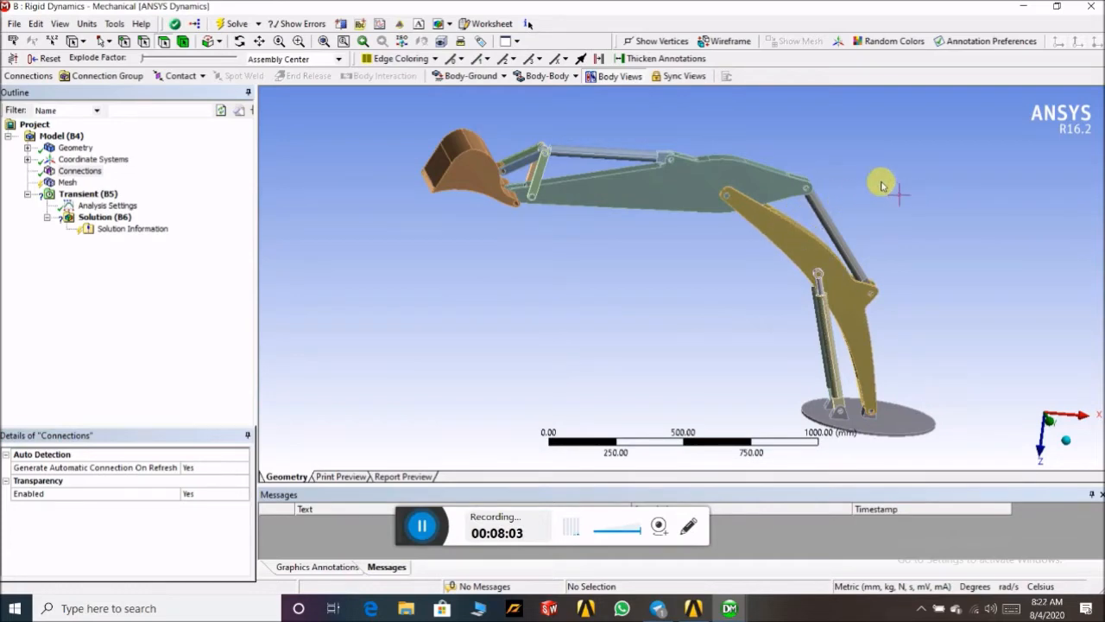
middle_drag(831, 227, 765, 215)
scroll(764, 229, up, 2)
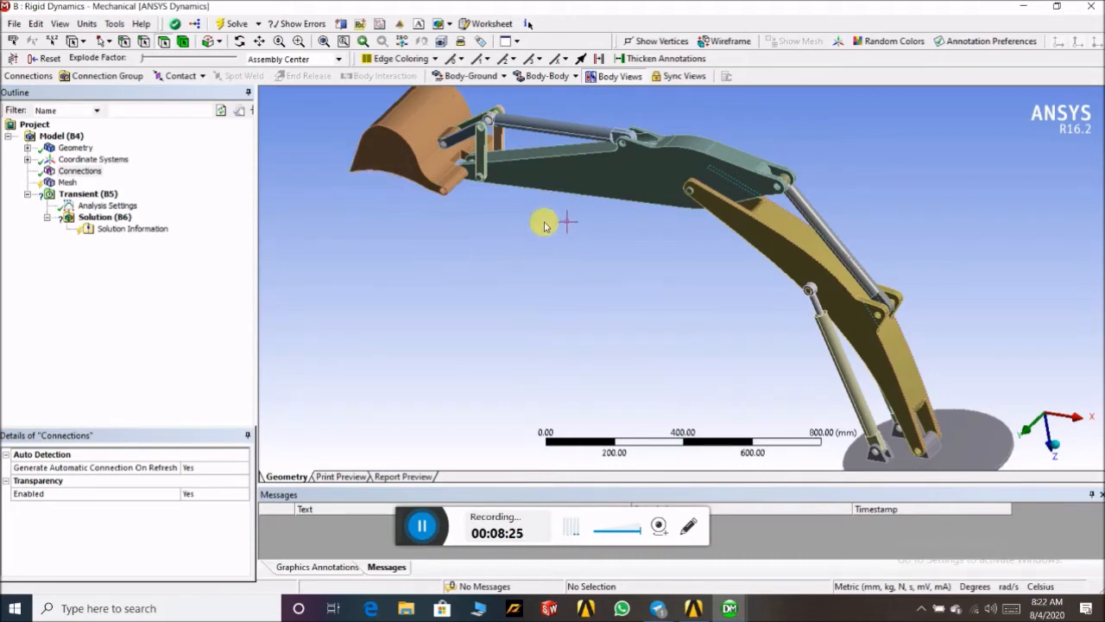
scroll(582, 182, down, 2)
middle_drag(646, 306, 712, 304)
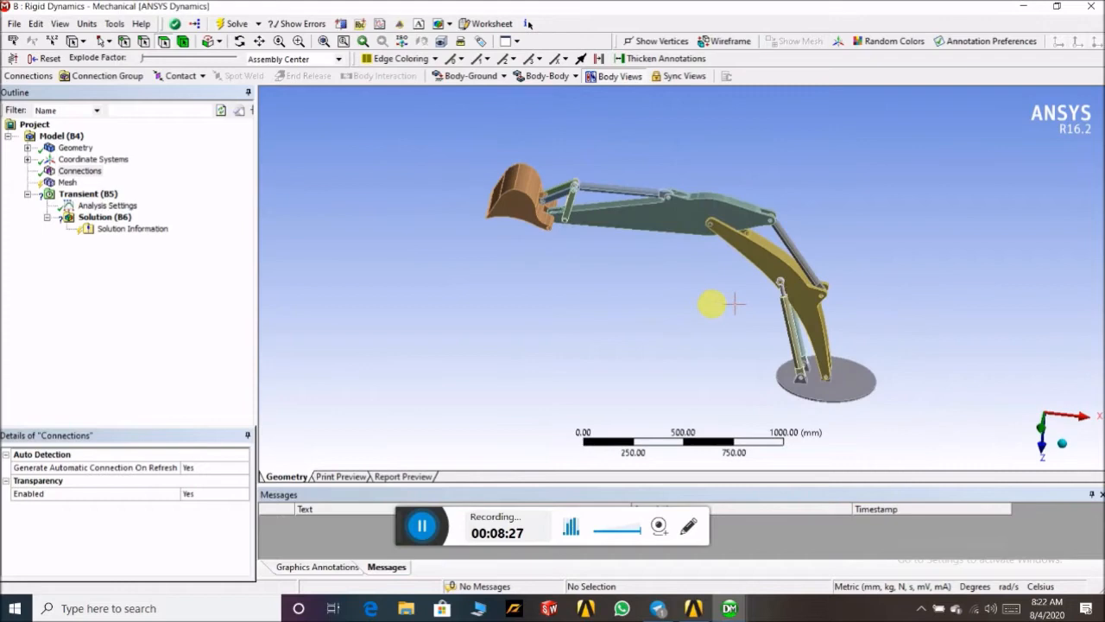
scroll(647, 168, up, 3)
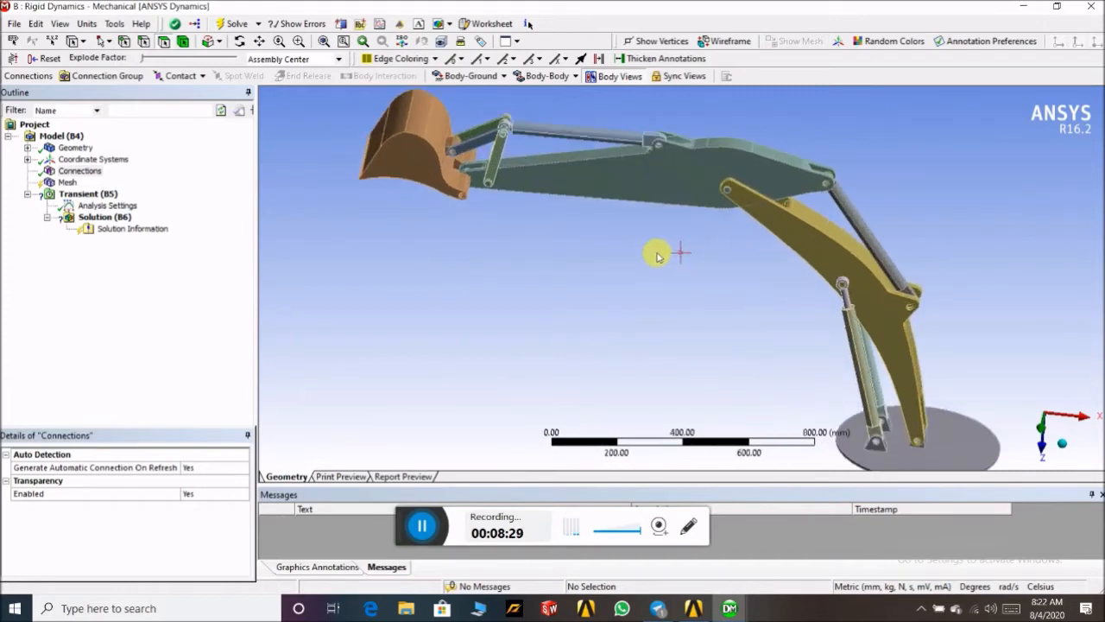
scroll(657, 256, down, 1)
middle_drag(604, 264, 646, 242)
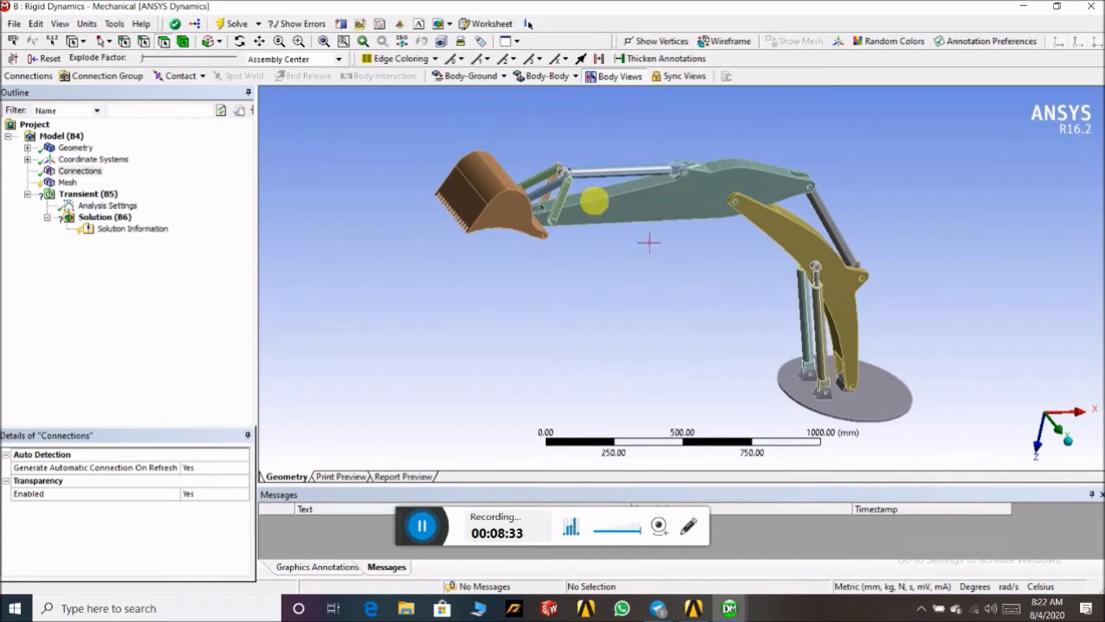
- Add a Body-Ground revolute joint with the outer cylindrical rim face of the round base plate as its mobile scope
click(473, 77)
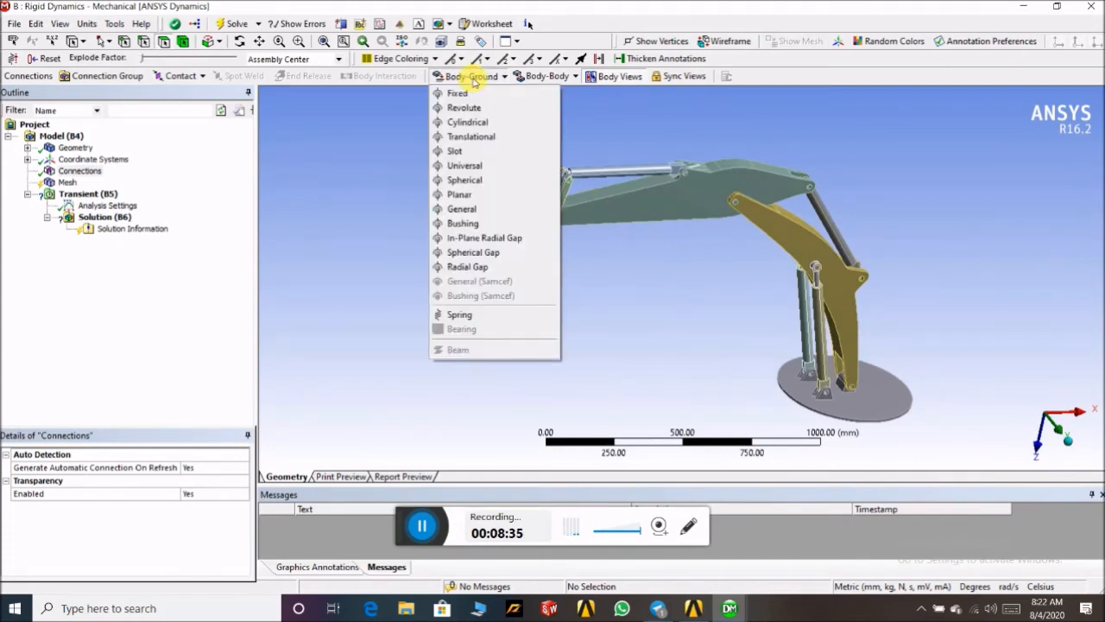
click(463, 108)
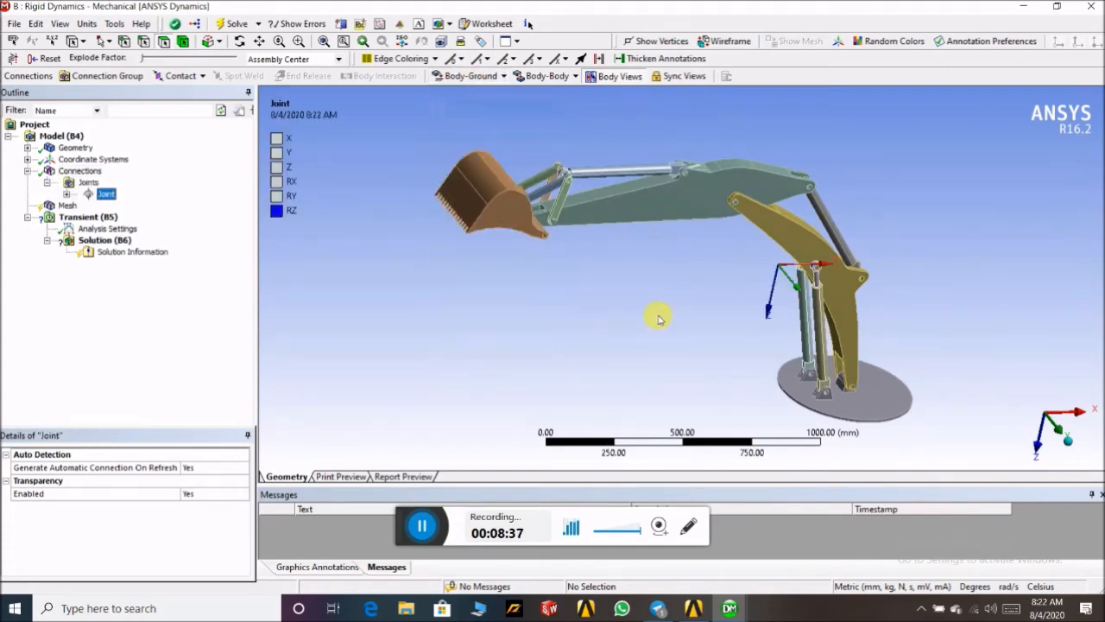
scroll(696, 405, down, 5)
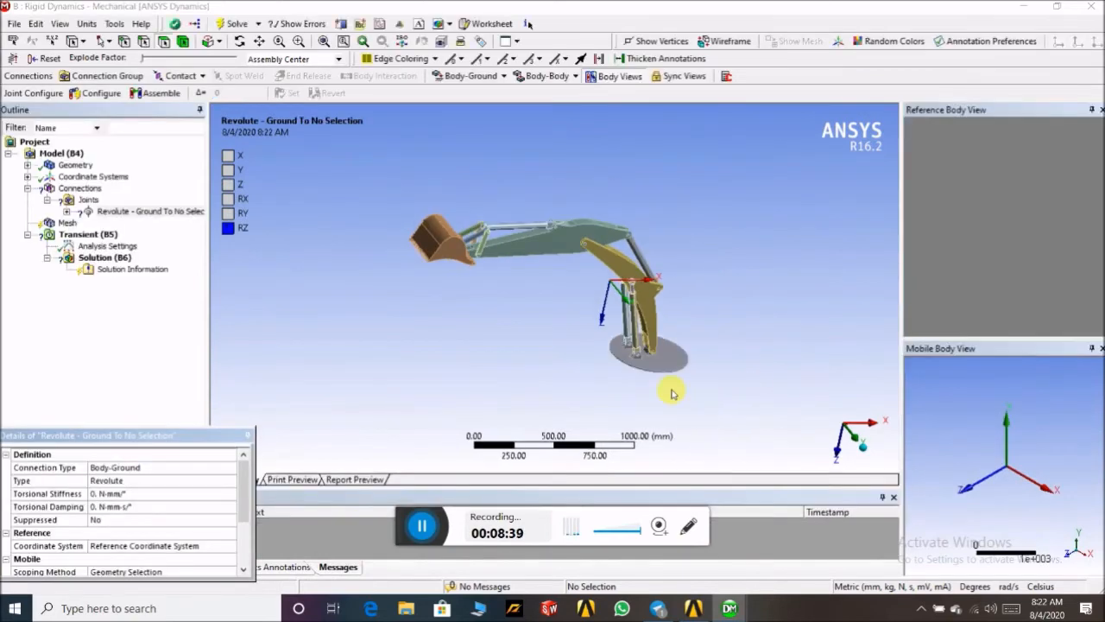
scroll(656, 375, up, 3)
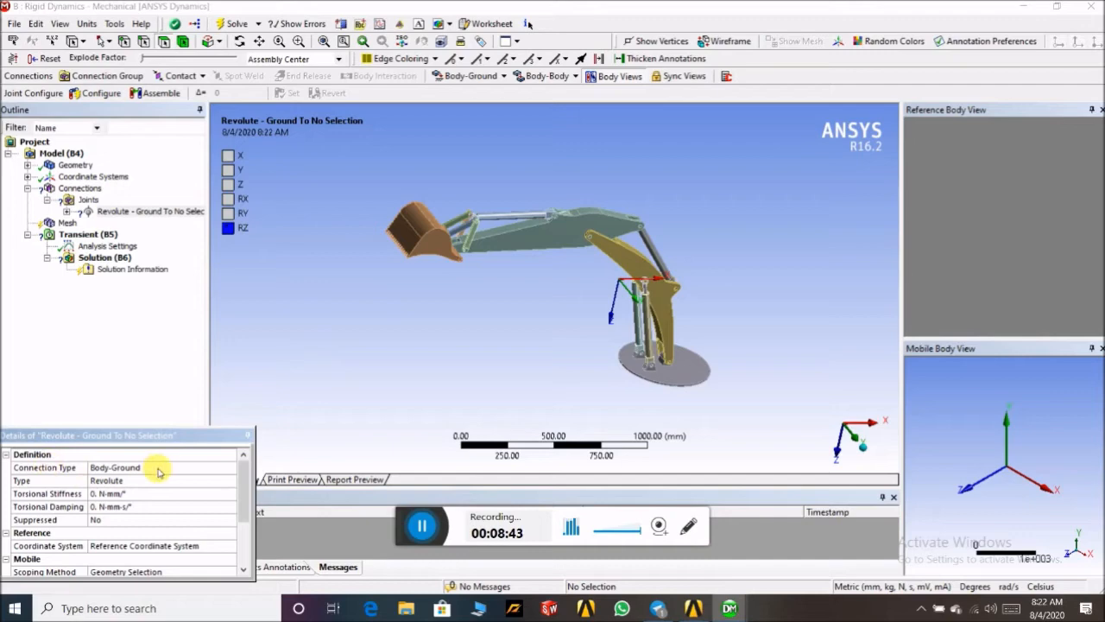
middle_drag(664, 375, 663, 343)
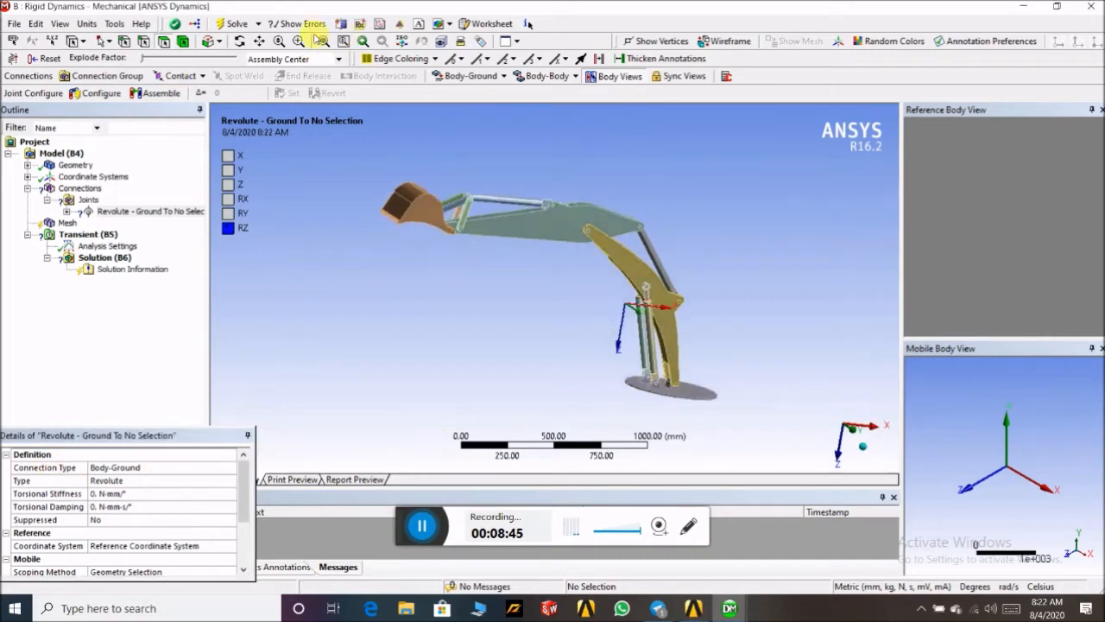
drag(639, 373, 761, 458)
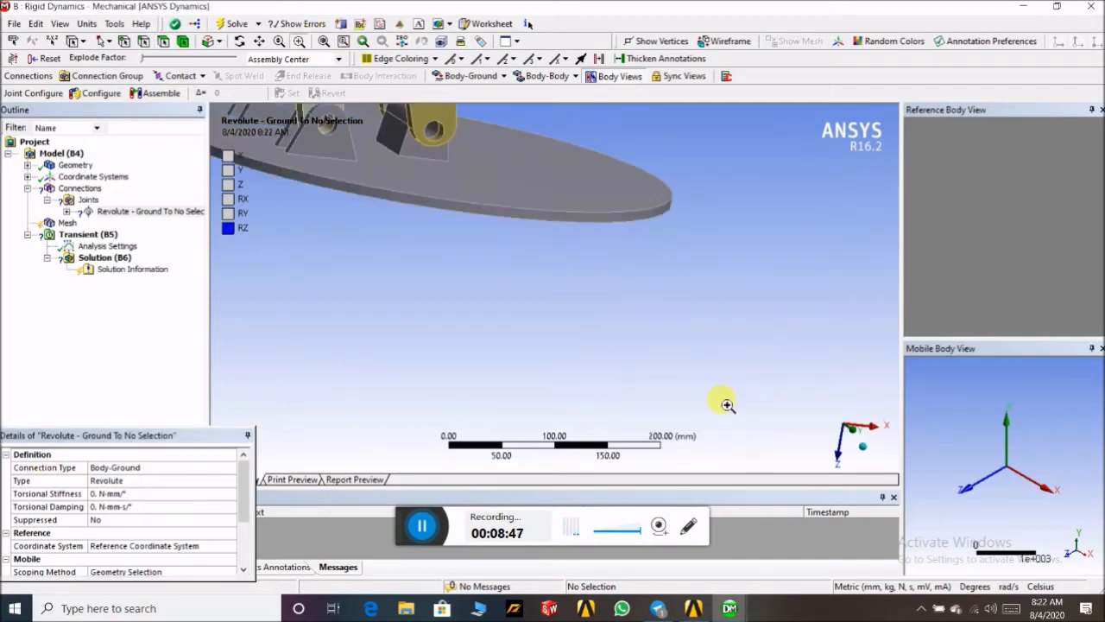
scroll(153, 526, down, 2)
click(147, 532)
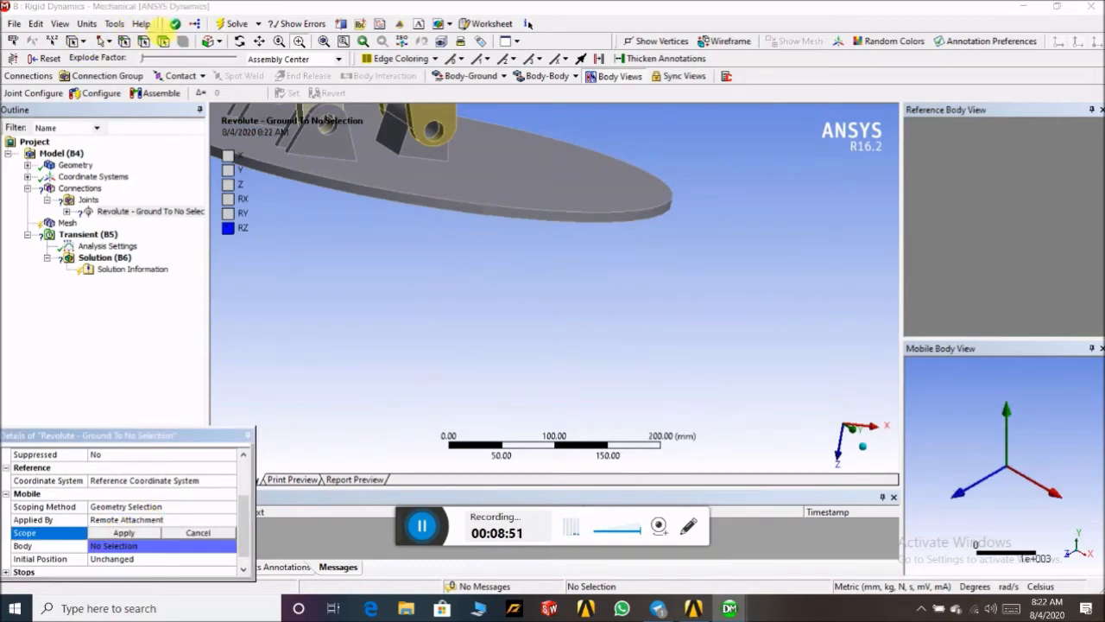
click(163, 41)
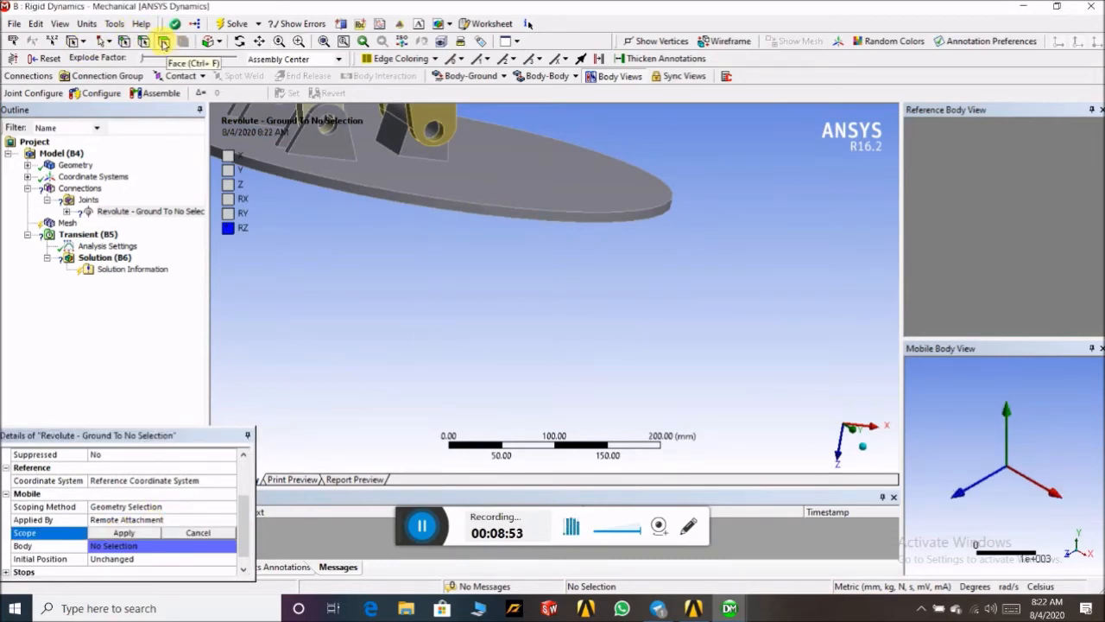
click(504, 215)
click(118, 533)
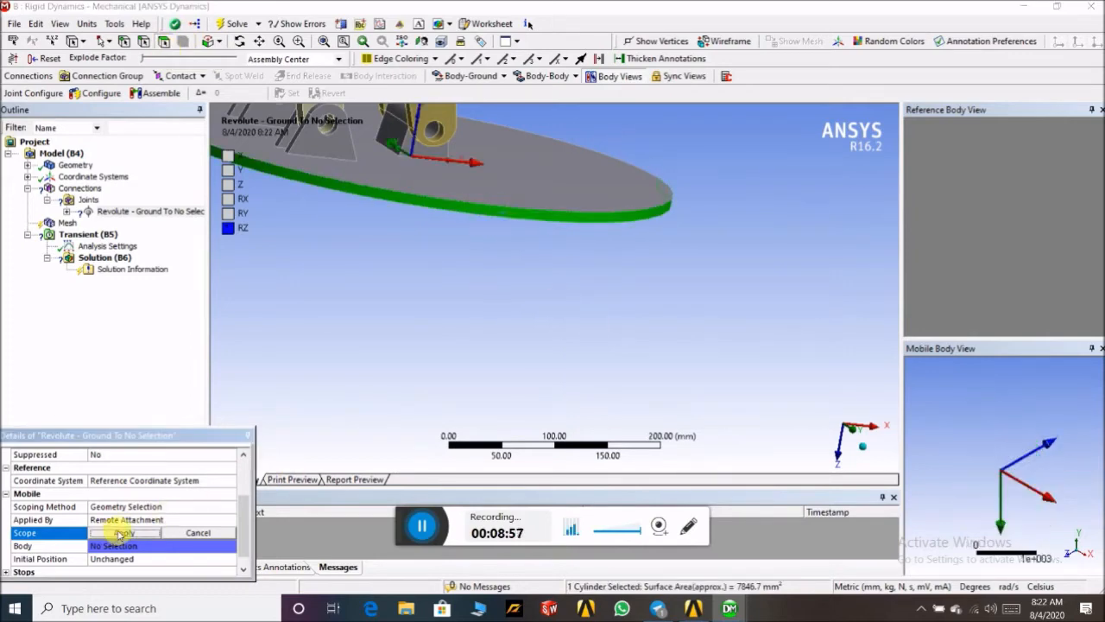
- Add a Body-Body fixed joint to the model's connections
scroll(510, 338, down, 10)
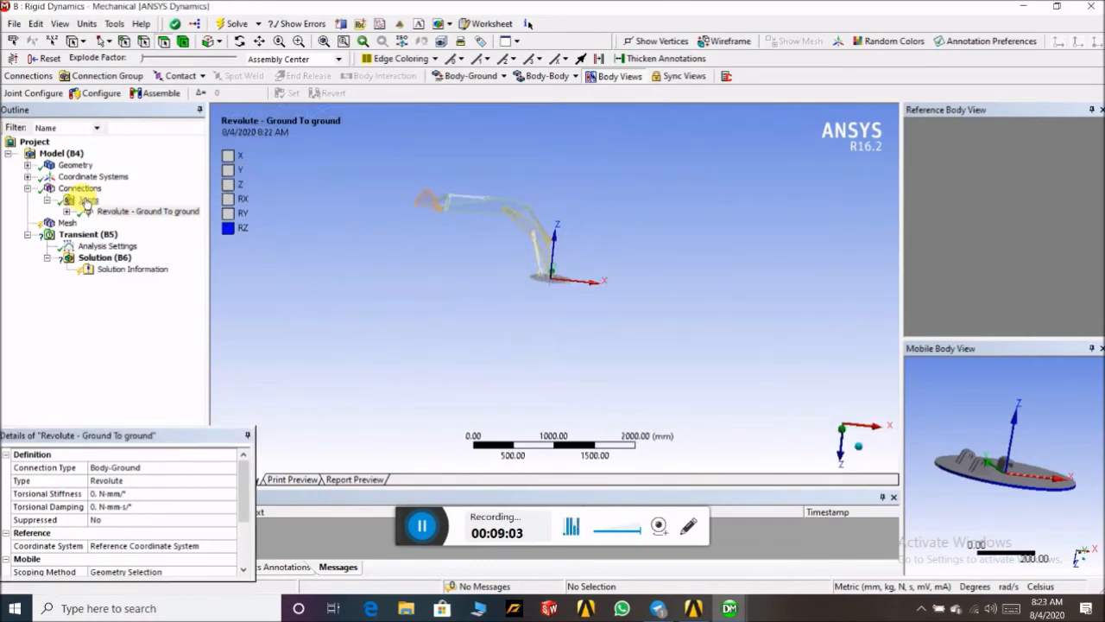
click(544, 79)
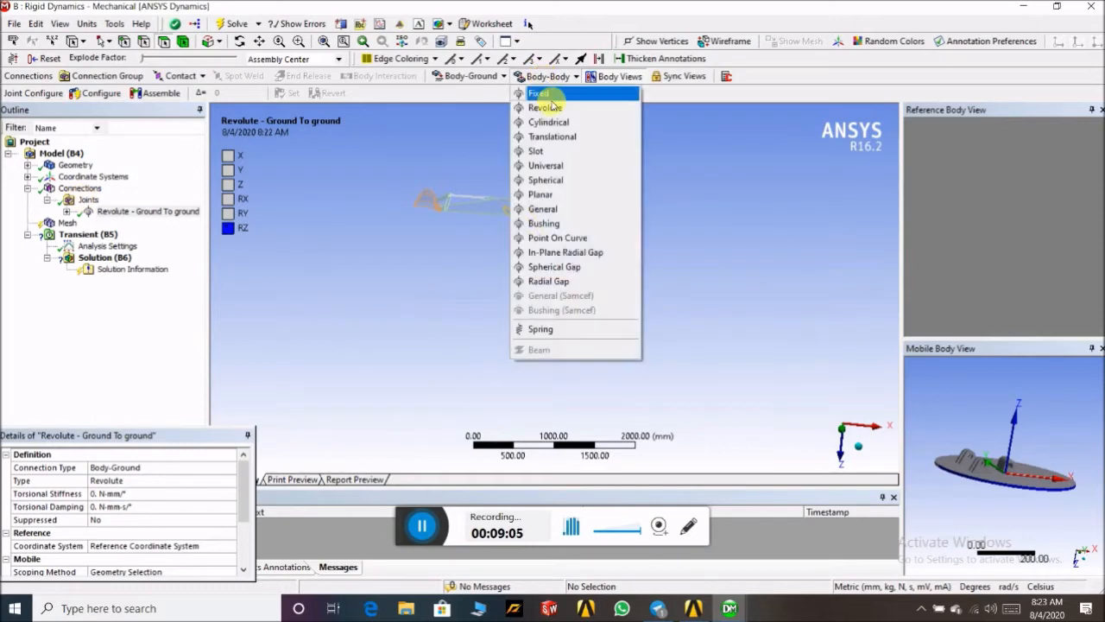
click(546, 90)
- Set the fixed joint's reference scope to the two hole faces of the base plate bracket holding the beige cylinder casing
scroll(522, 265, up, 6)
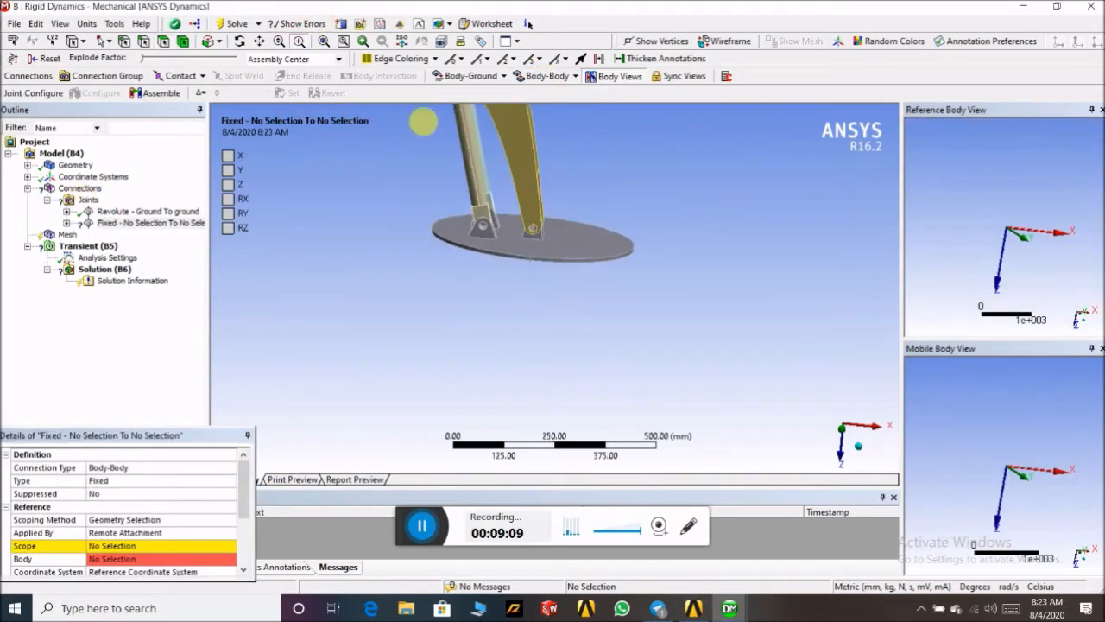
scroll(587, 308, up, 5)
middle_drag(601, 244, 681, 246)
scroll(603, 252, down, 1)
scroll(602, 252, down, 2)
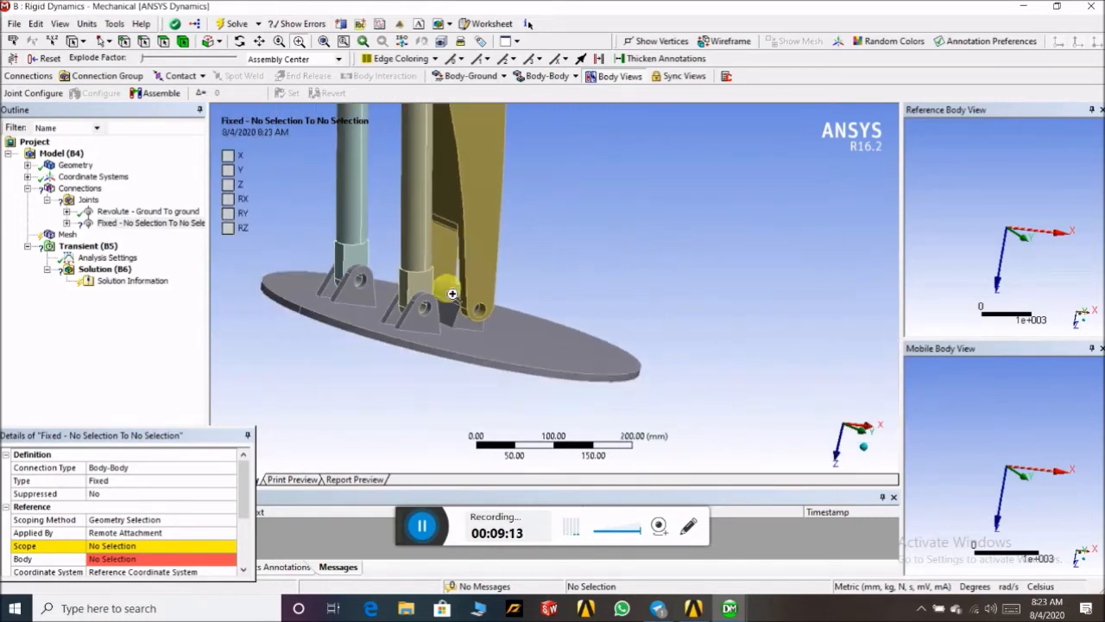
scroll(391, 292, up, 2)
scroll(373, 319, up, 3)
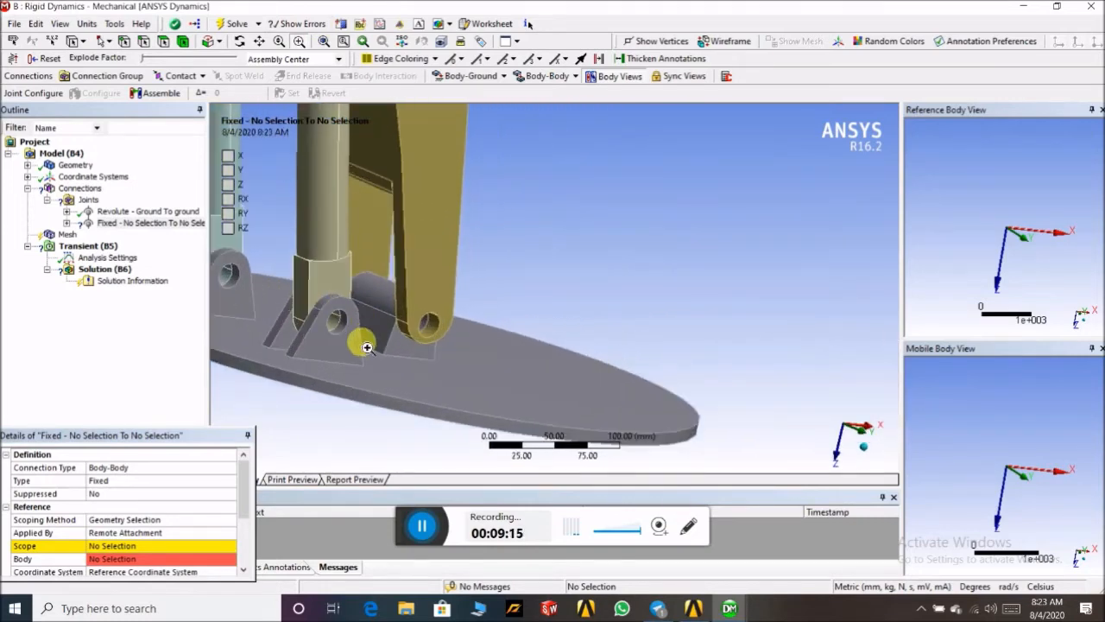
scroll(188, 505, down, 2)
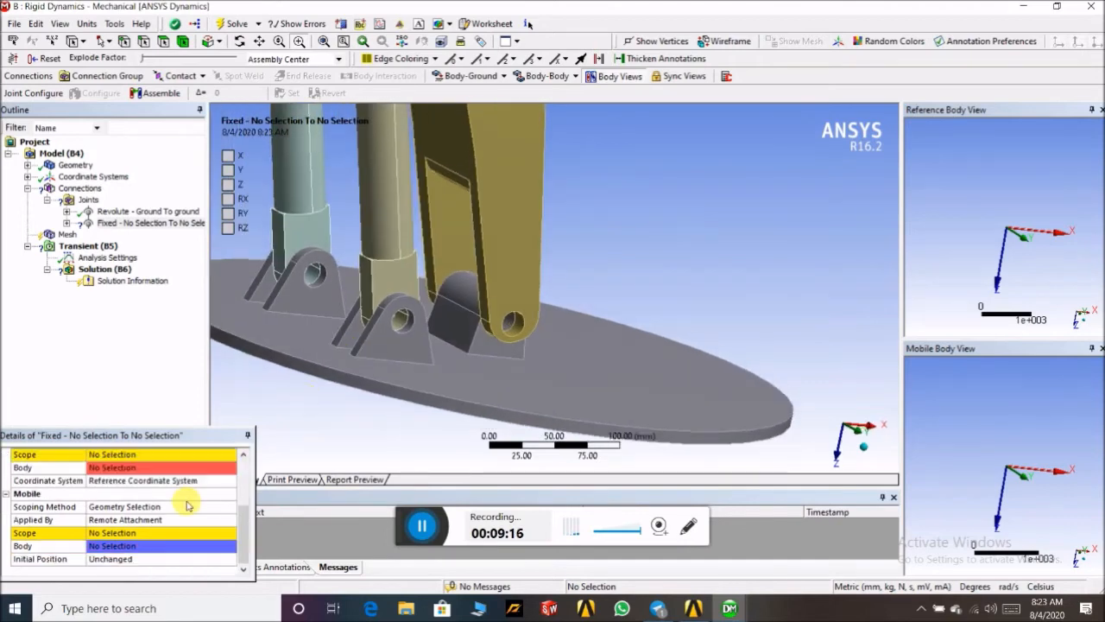
click(110, 456)
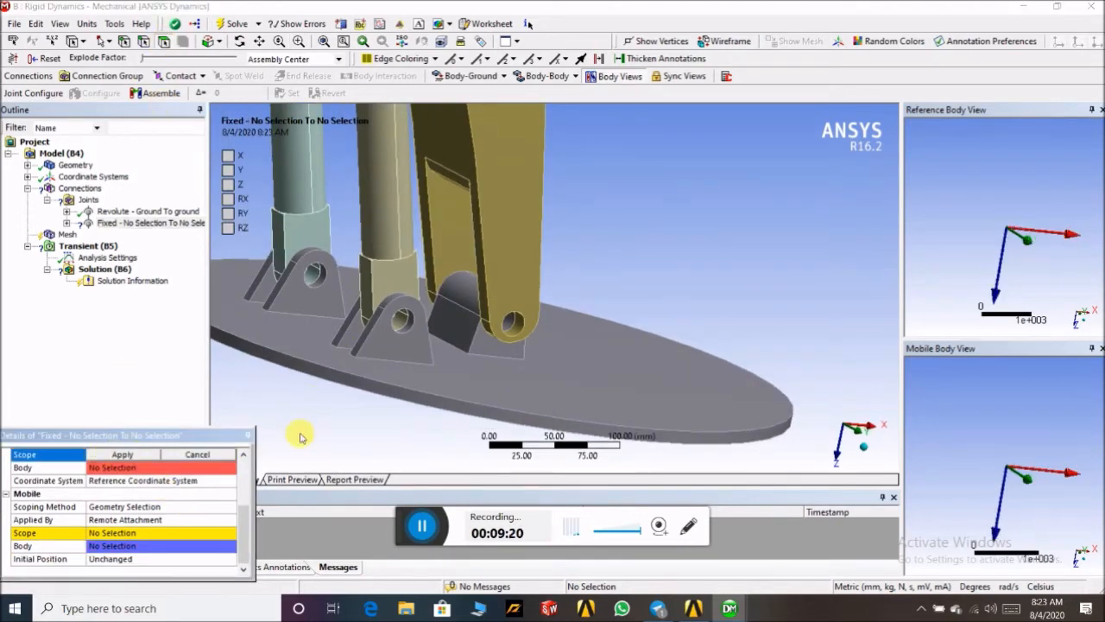
click(411, 331)
middle_drag(587, 353, 442, 362)
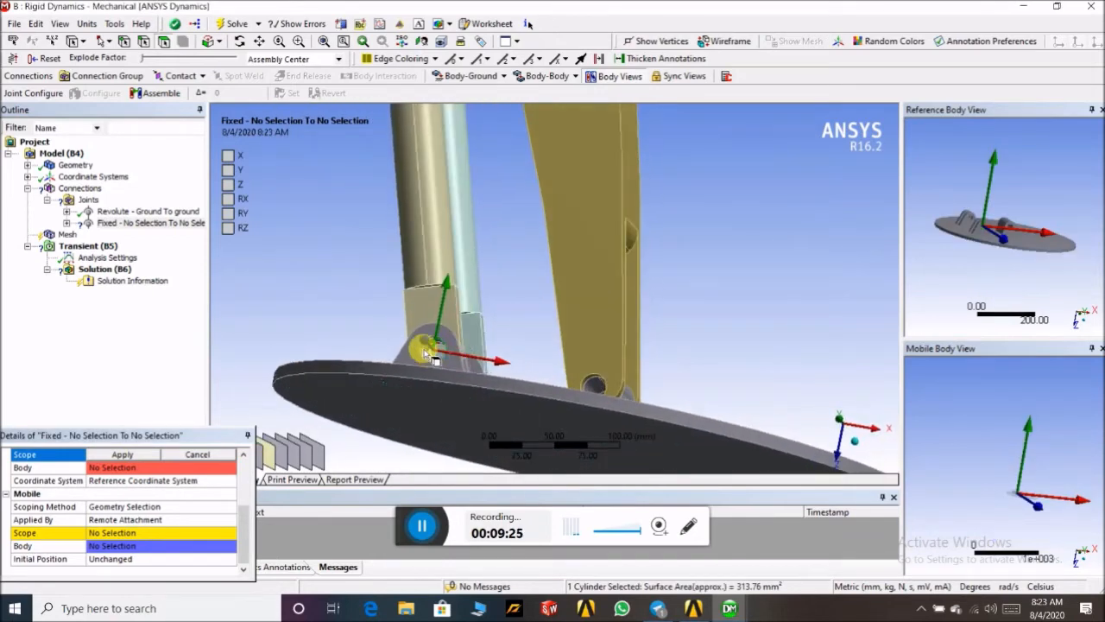
scroll(423, 353, up, 2)
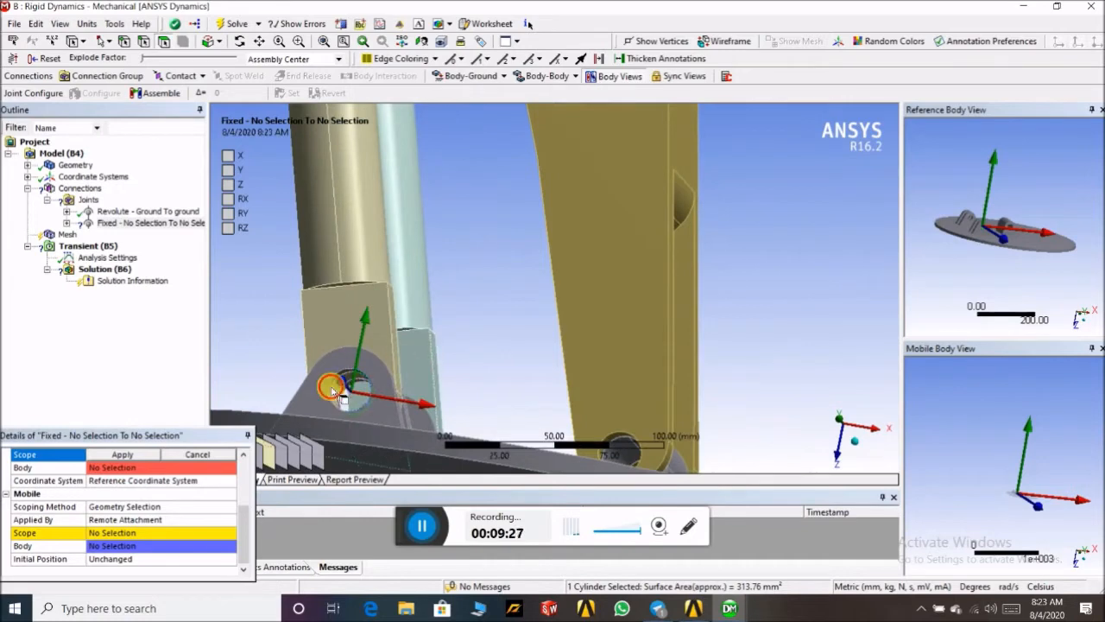
ctrl+click(334, 390)
middle_drag(444, 276, 506, 297)
scroll(464, 272, down, 3)
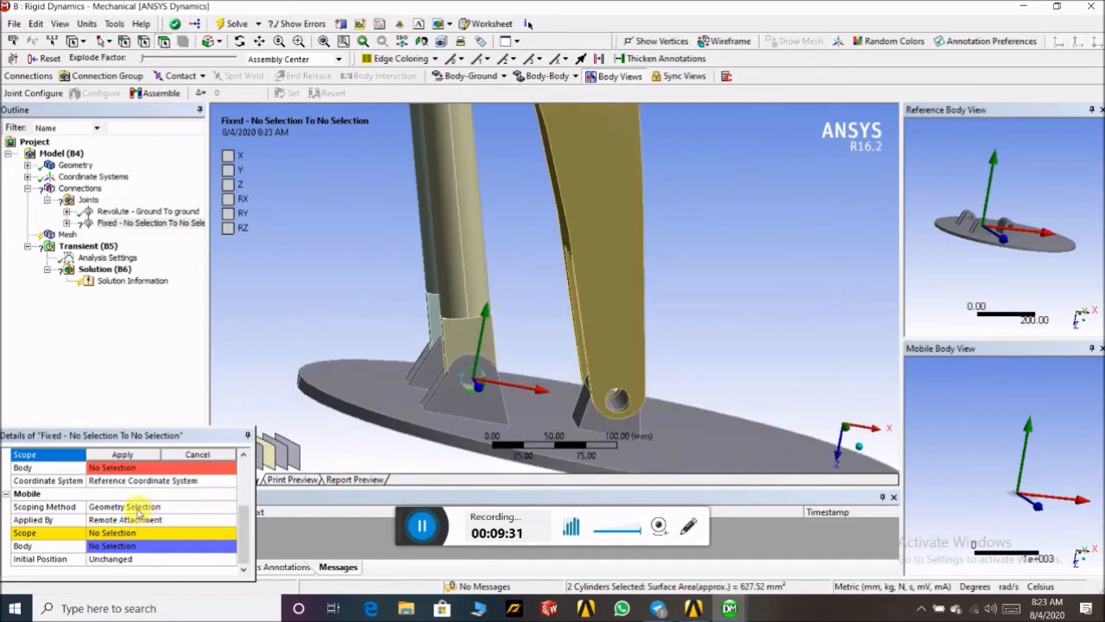
click(124, 455)
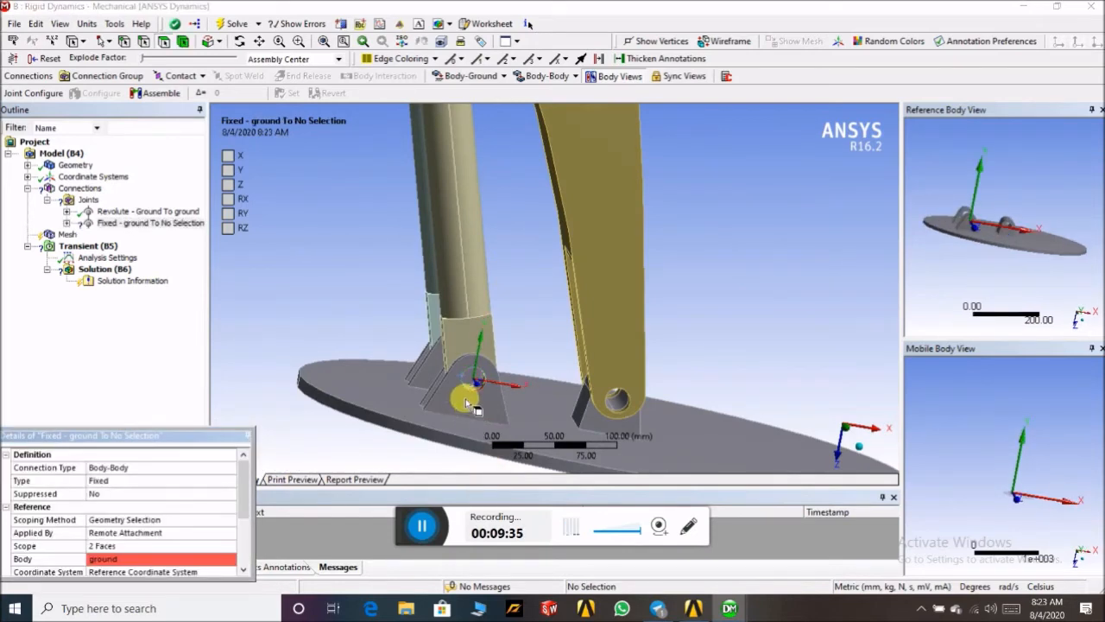
- Set the fixed joint's mobile scope to the two pin-hole faces at the lower end of the beige cylinder casing
scroll(141, 516, down, 3)
click(101, 534)
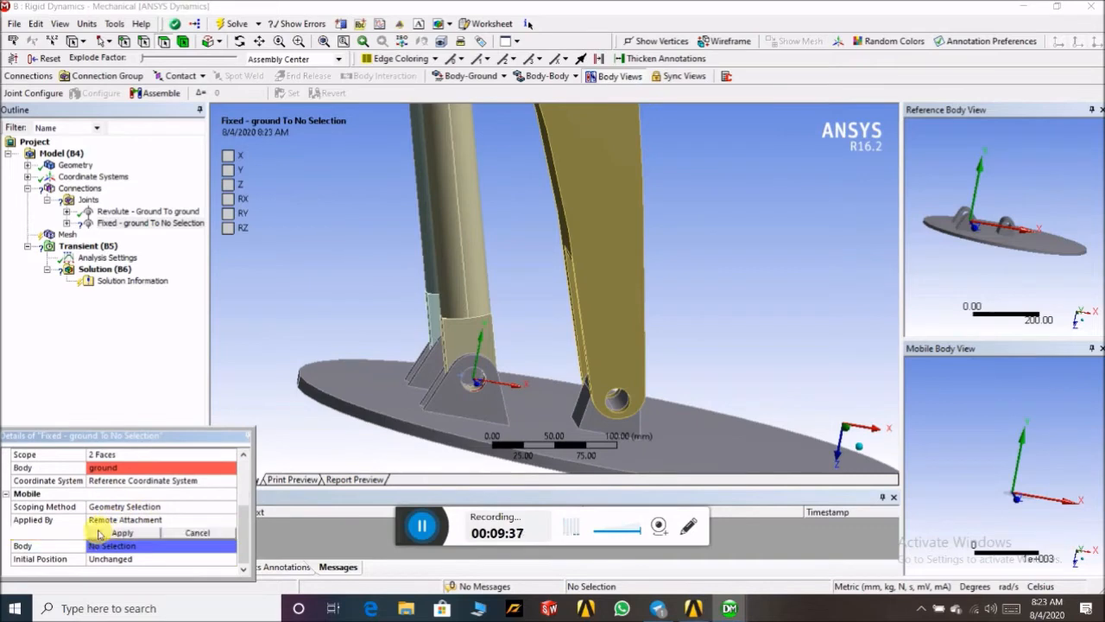
middle_drag(326, 269, 383, 302)
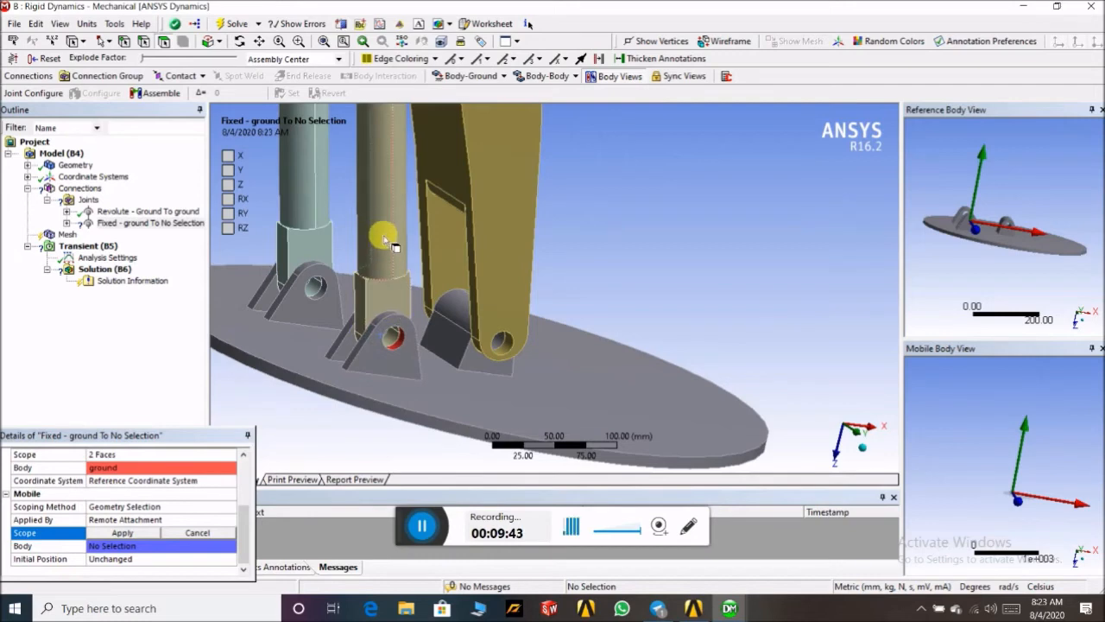
click(396, 341)
ctrl+click(390, 337)
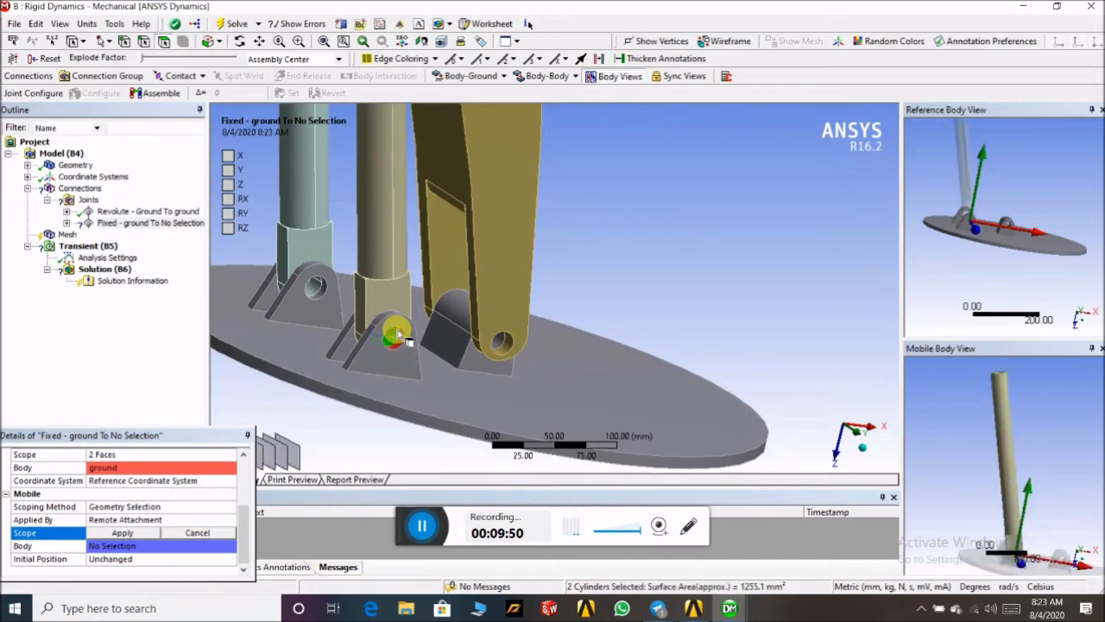
click(150, 533)
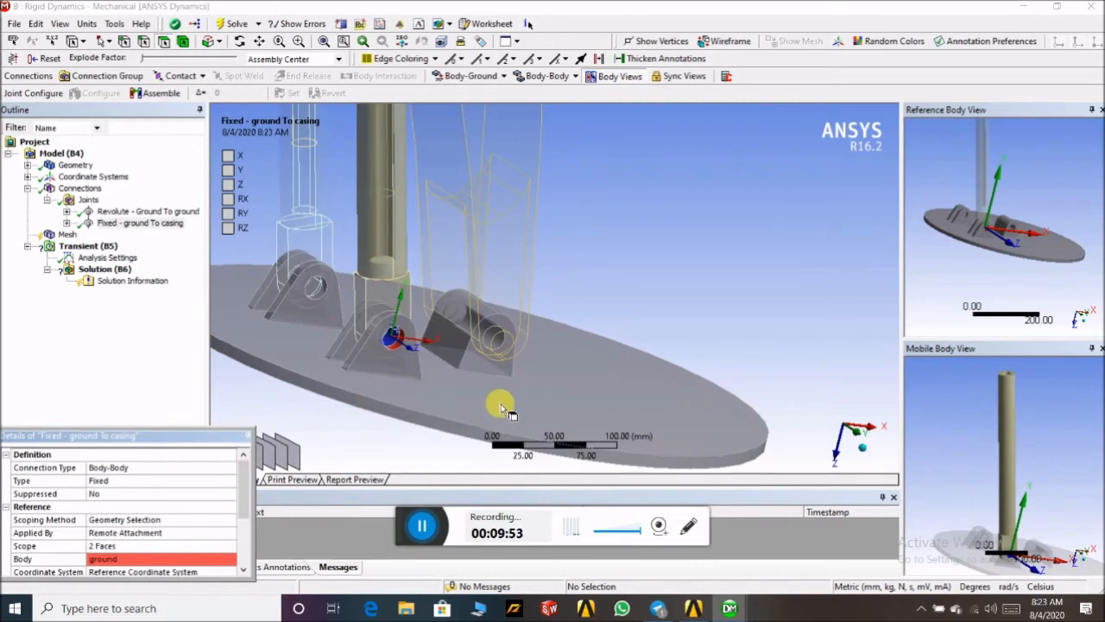
- Add a Body-Body revolute joint with the two hole faces of the pale green cylinder's base bracket as its reference scope
scroll(501, 409, down, 2)
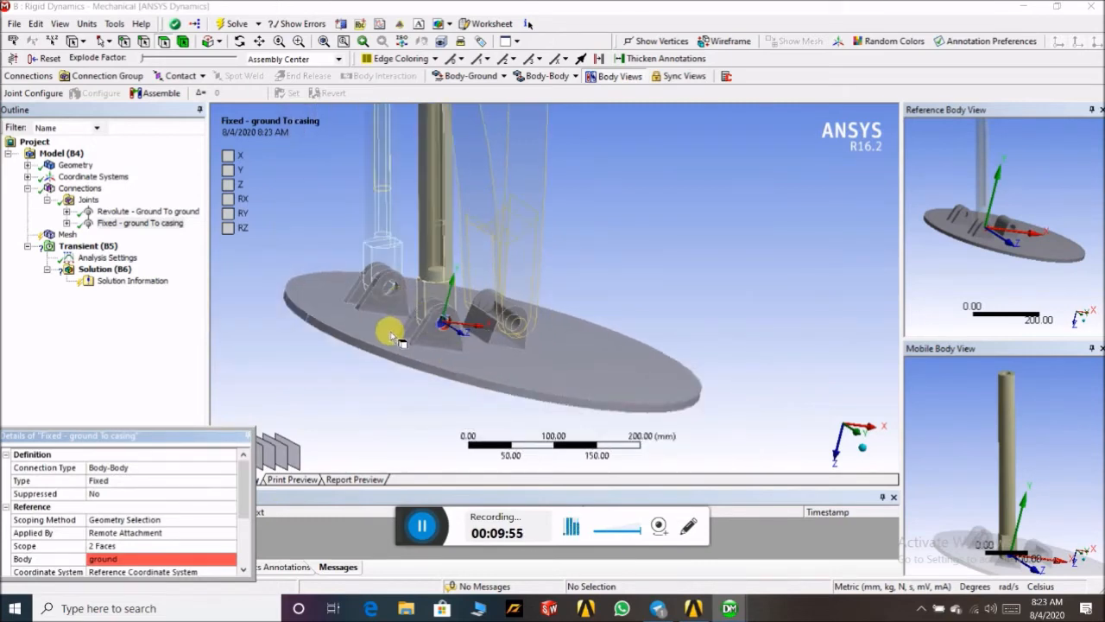
middle_drag(391, 334, 382, 330)
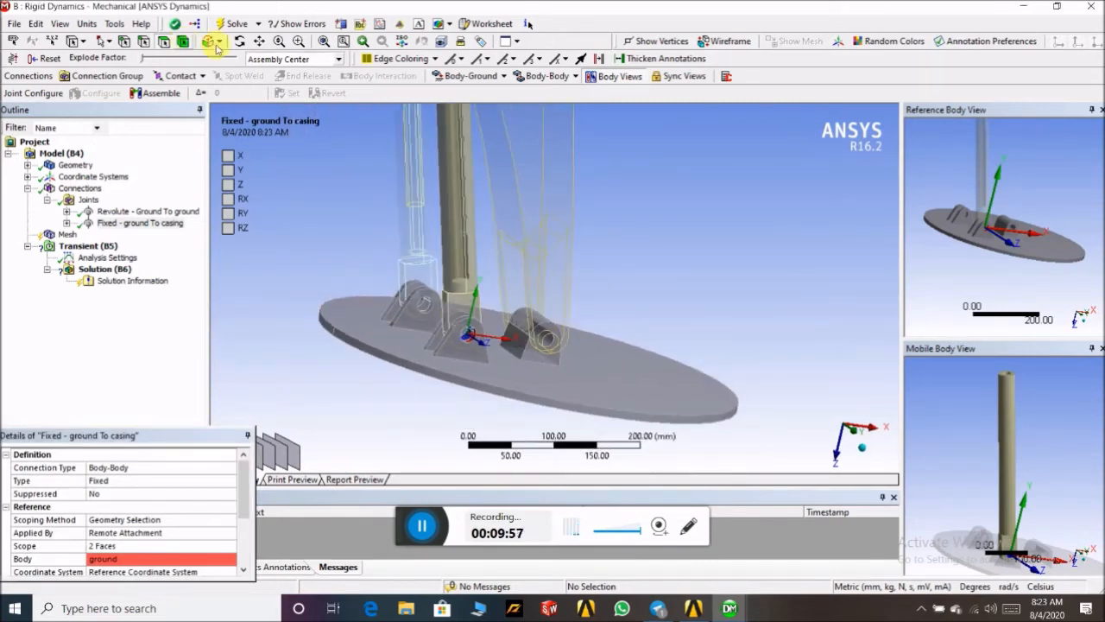
click(298, 41)
drag(390, 288, 471, 341)
click(542, 76)
click(544, 107)
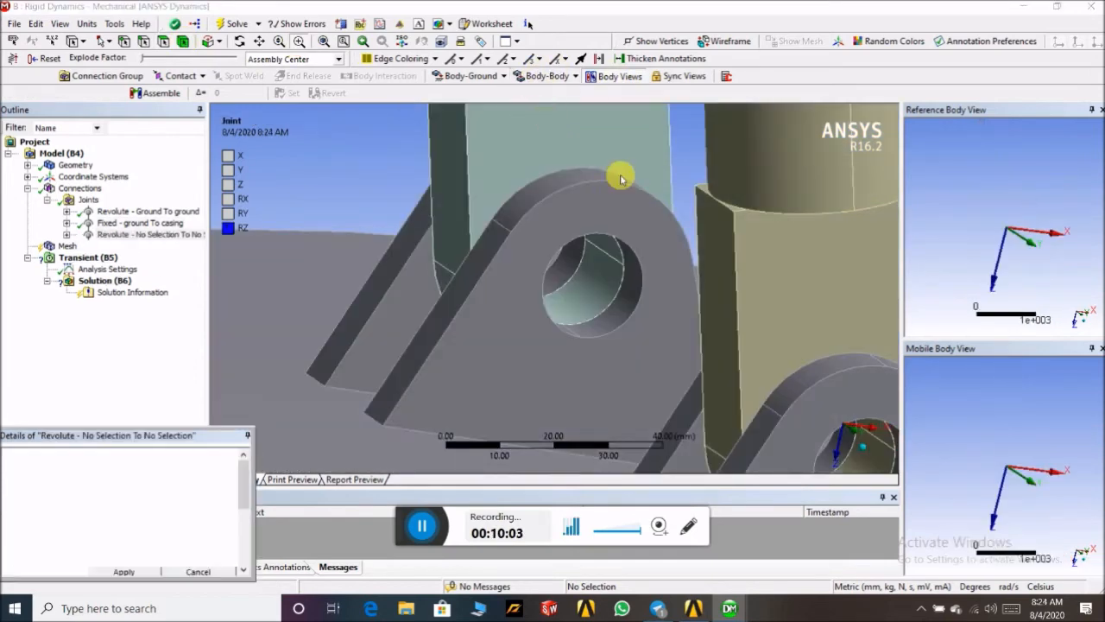
scroll(107, 480, down, 2)
click(116, 507)
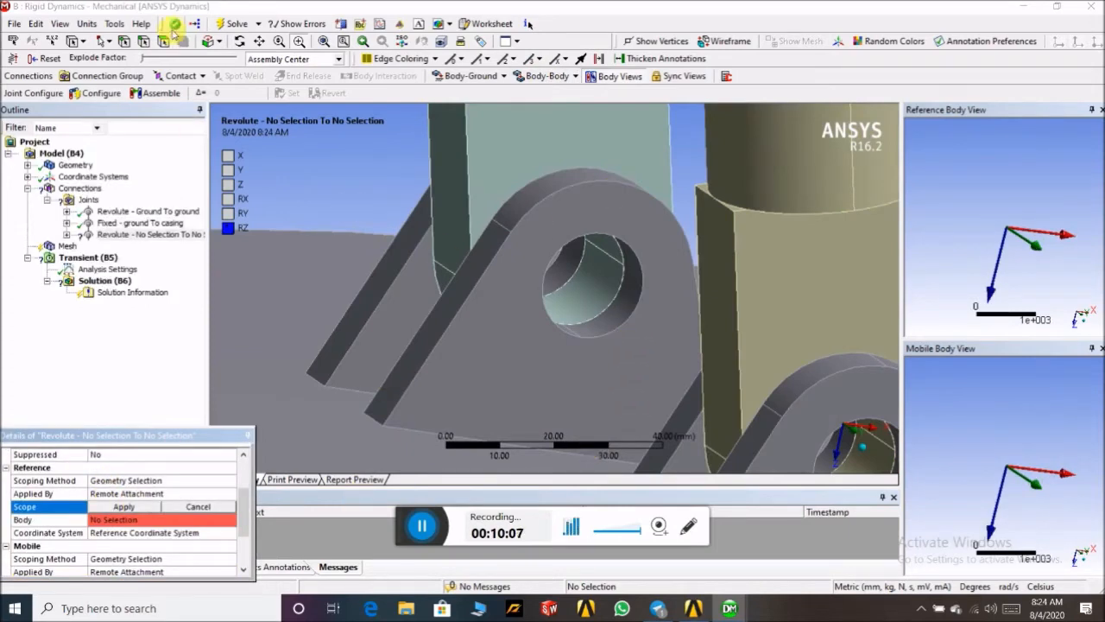
click(606, 326)
ctrl+click(568, 335)
click(126, 509)
click(125, 507)
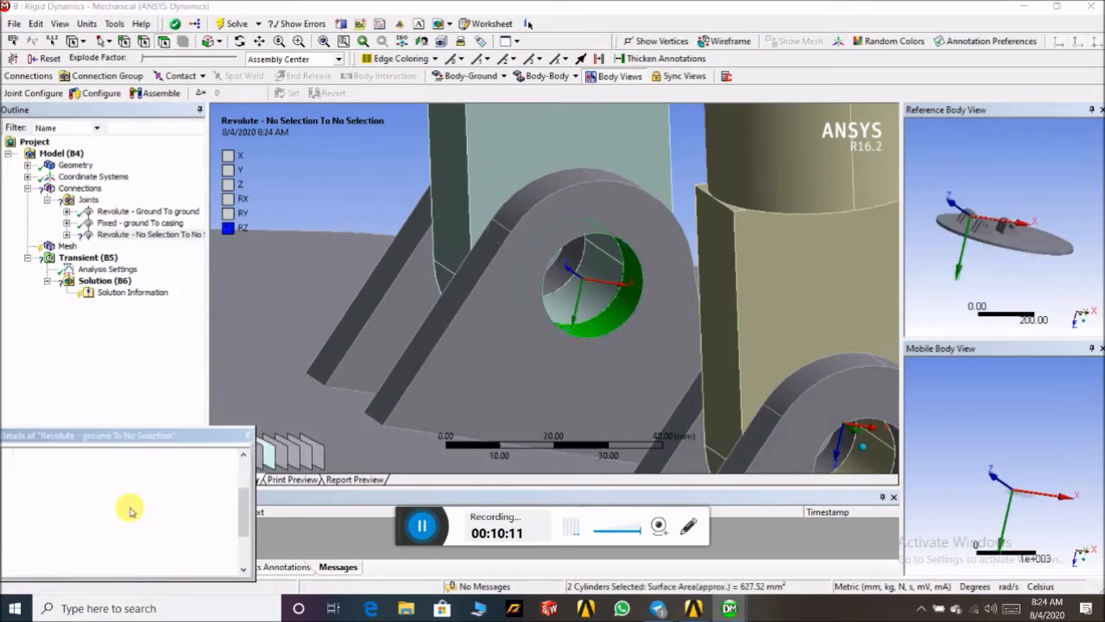
- Set this revolute joint's mobile scope to the two pin-hole faces at the lower end of the pale green casing
click(108, 521)
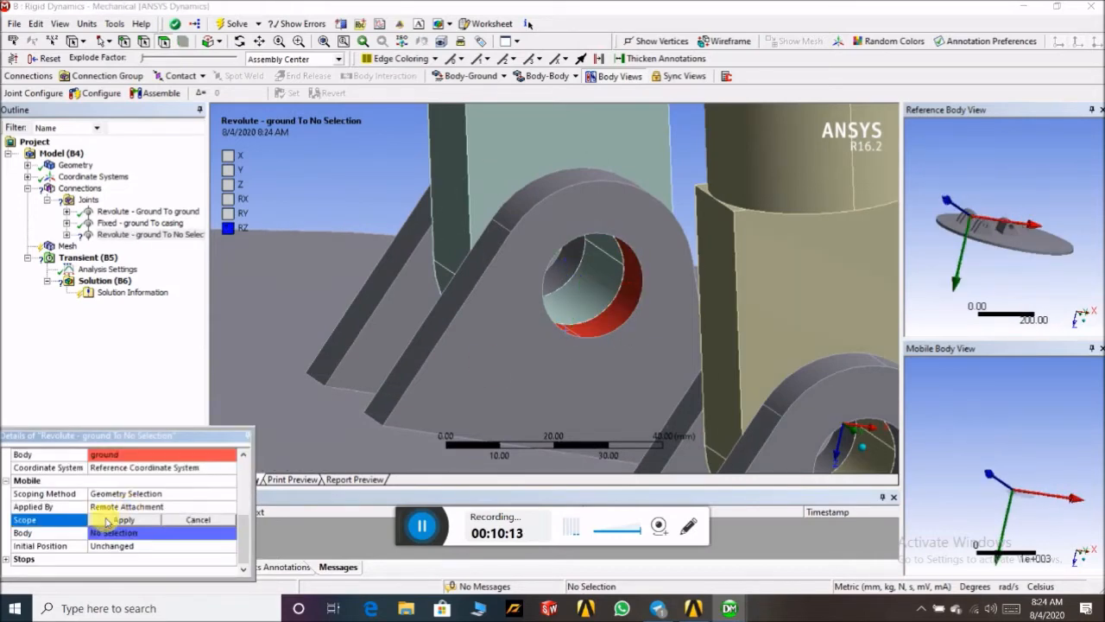
click(614, 251)
ctrl+click(608, 265)
click(124, 520)
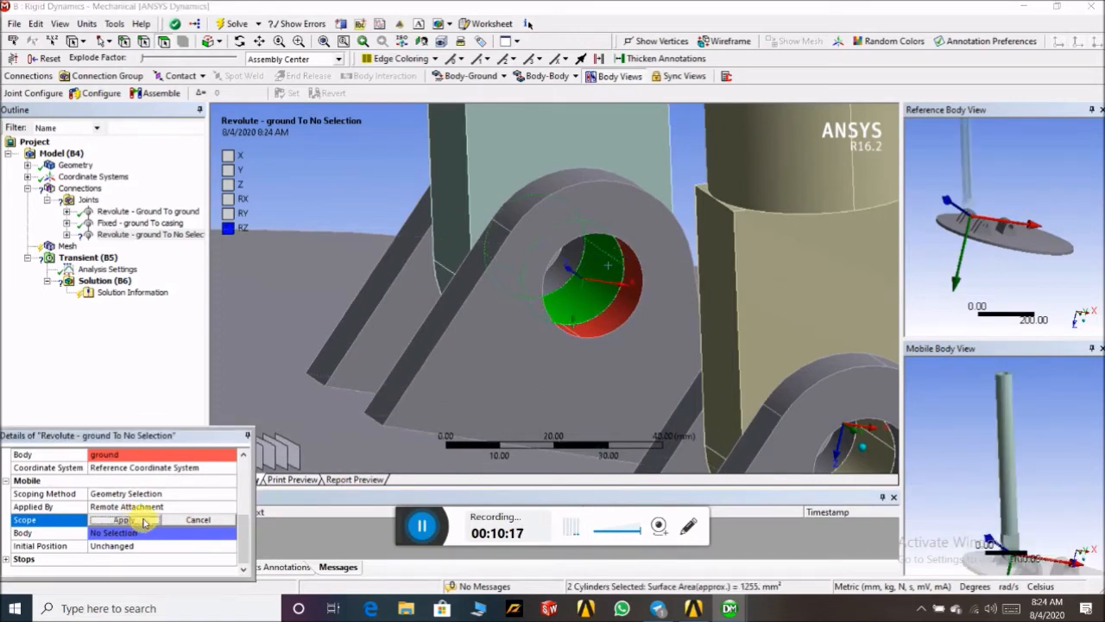
- Add a Body-Body revolute joint for the connection between the base plate and the yellow arm
scroll(471, 367, down, 5)
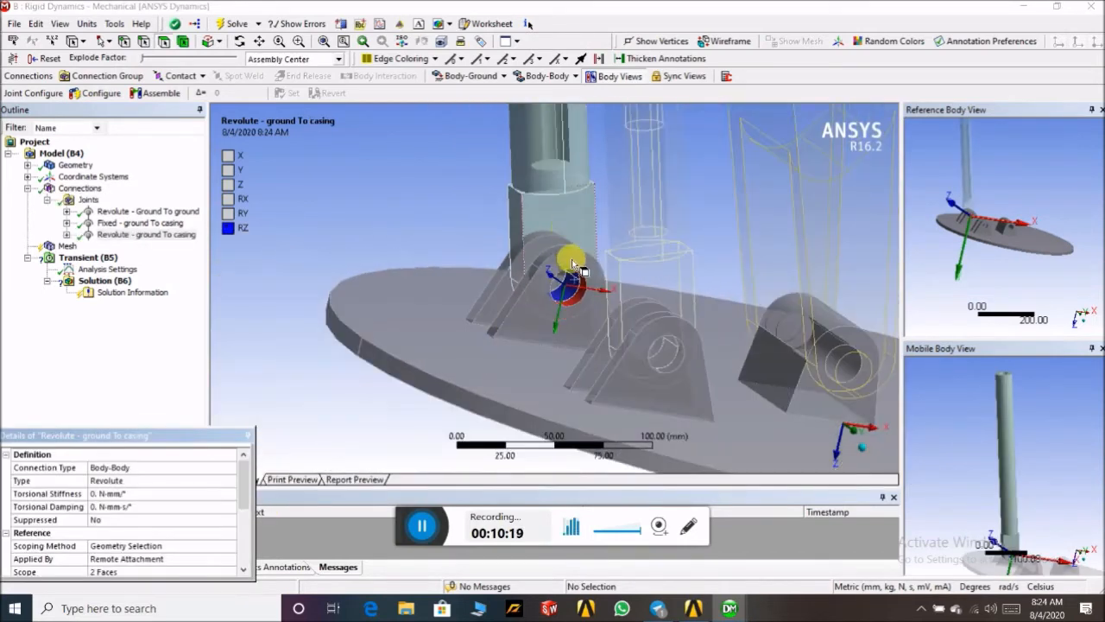
click(546, 76)
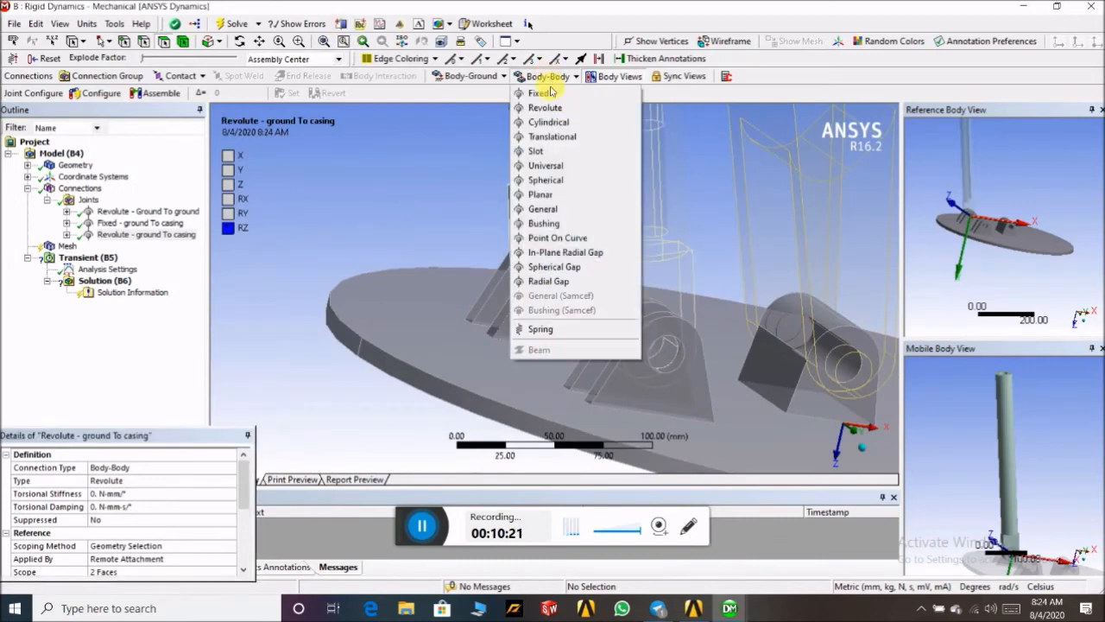
click(552, 109)
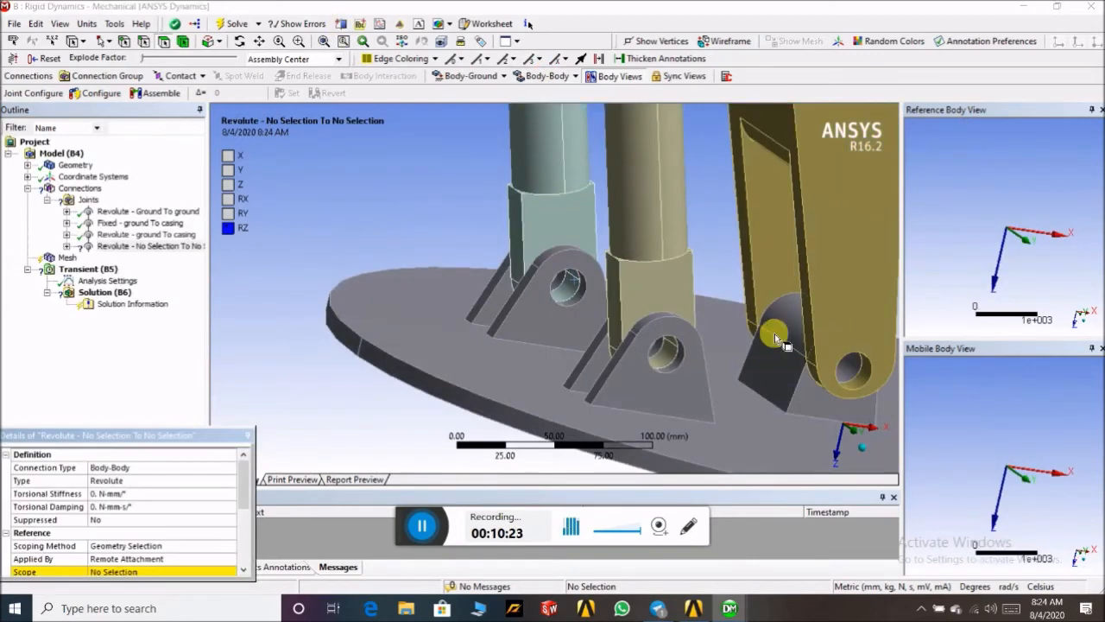
- Set the joint's reference scope to the two hole faces of the base plate bracket inside the yellow arm's lower fork
scroll(704, 344, down, 3)
scroll(703, 343, down, 5)
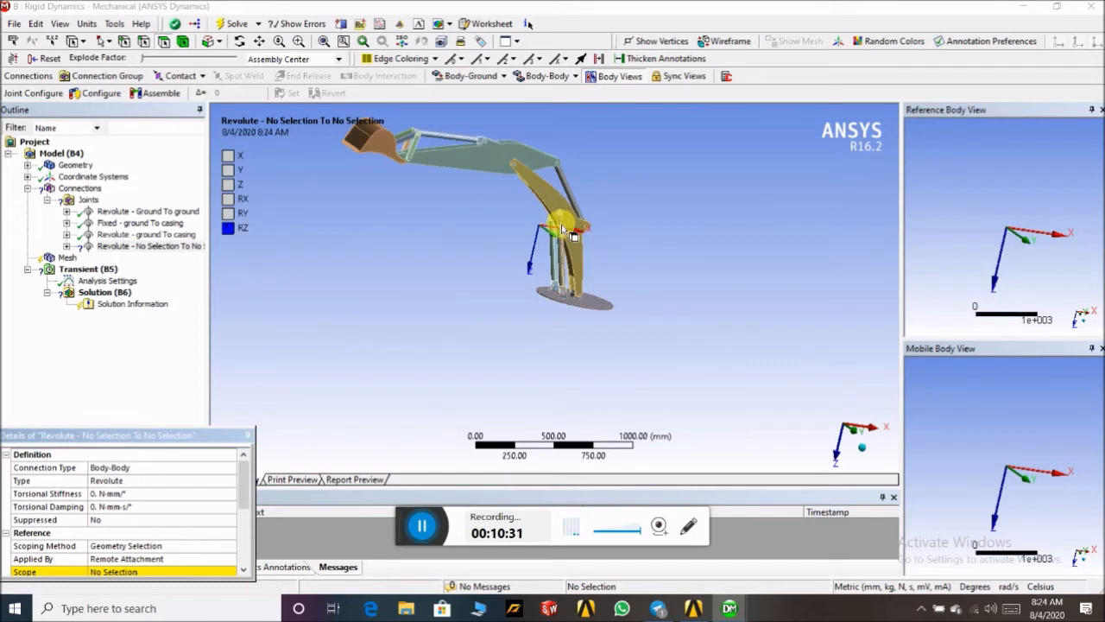
scroll(562, 229, up, 2)
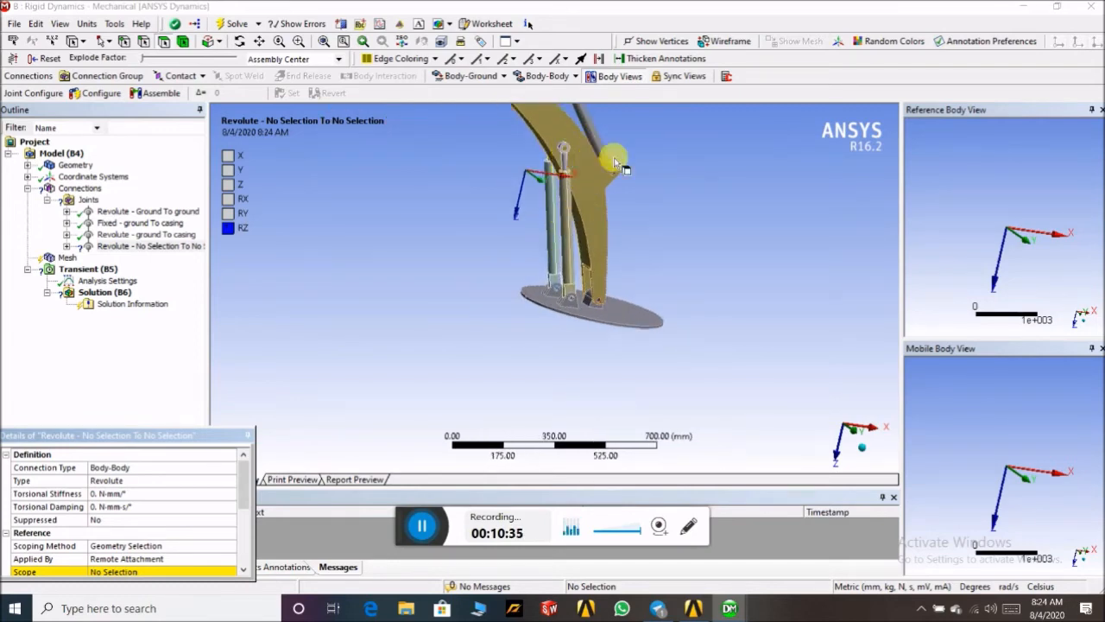
scroll(605, 207, down, 2)
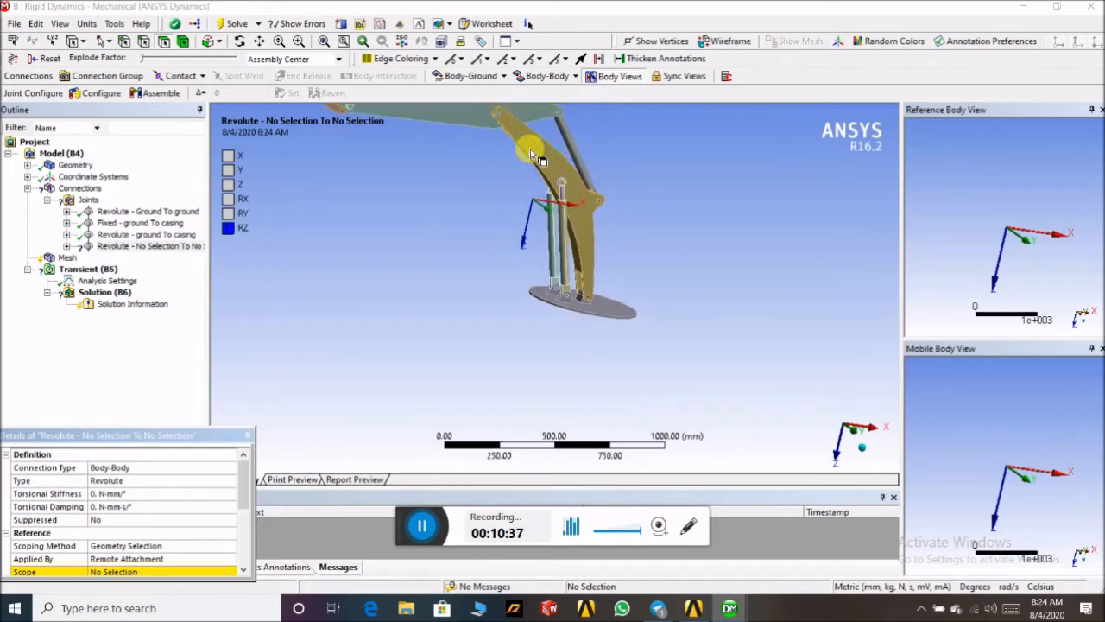
scroll(587, 299, down, 2)
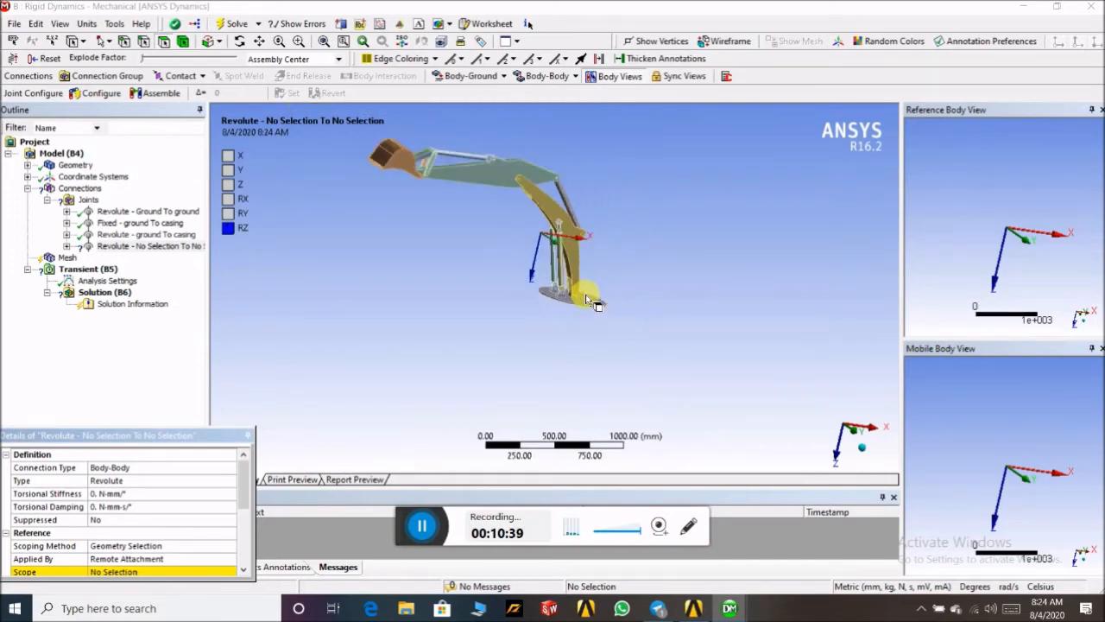
scroll(588, 299, up, 8)
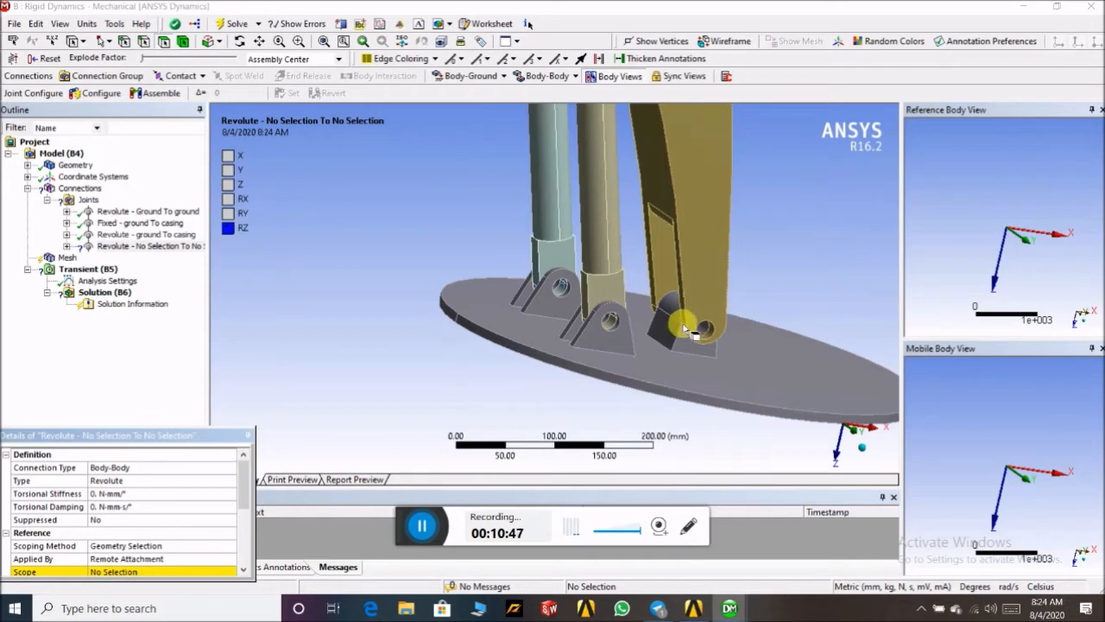
scroll(682, 318, up, 2)
middle_drag(758, 371, 801, 373)
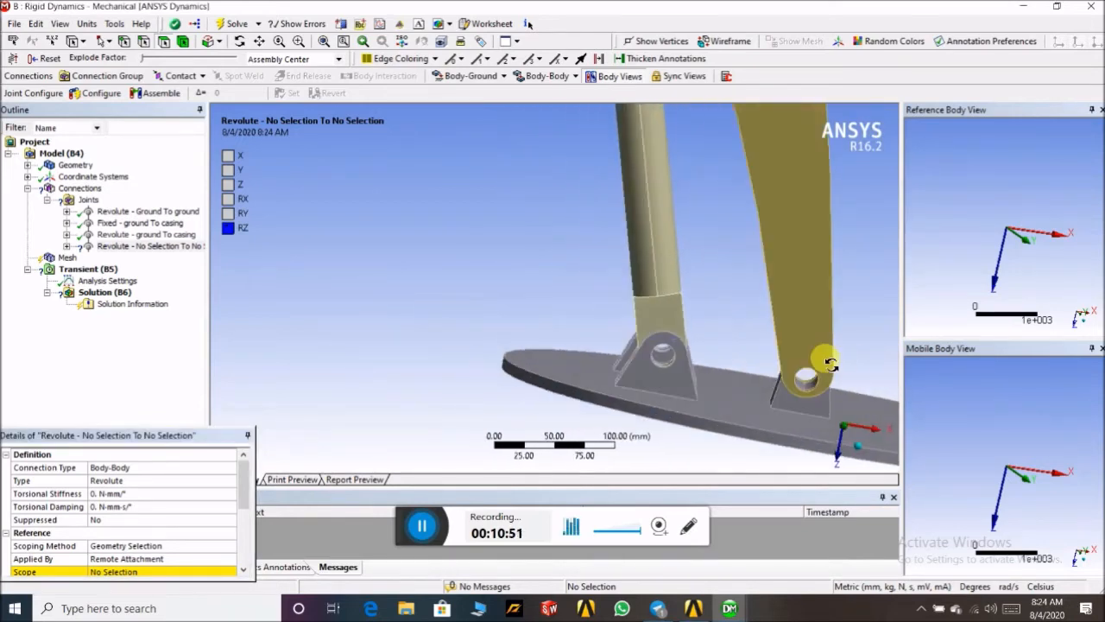
mouse_move(851, 352)
middle_down()
mouse_move(855, 366)
mouse_move(836, 360)
middle_up()
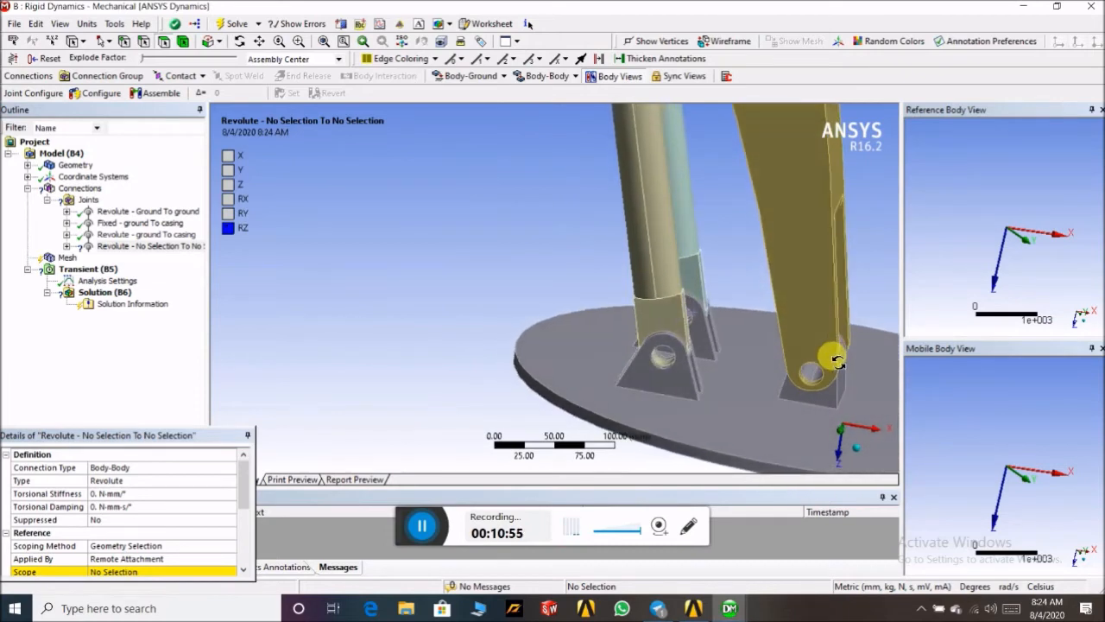
click(299, 42)
drag(733, 323, 855, 421)
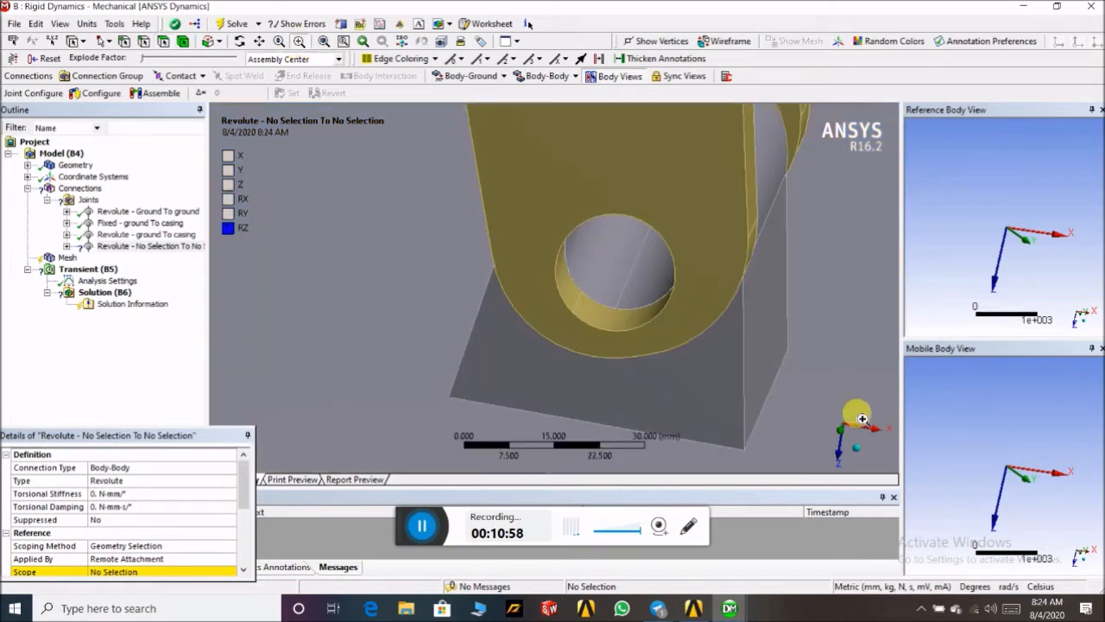
scroll(143, 513, down, 2)
click(142, 508)
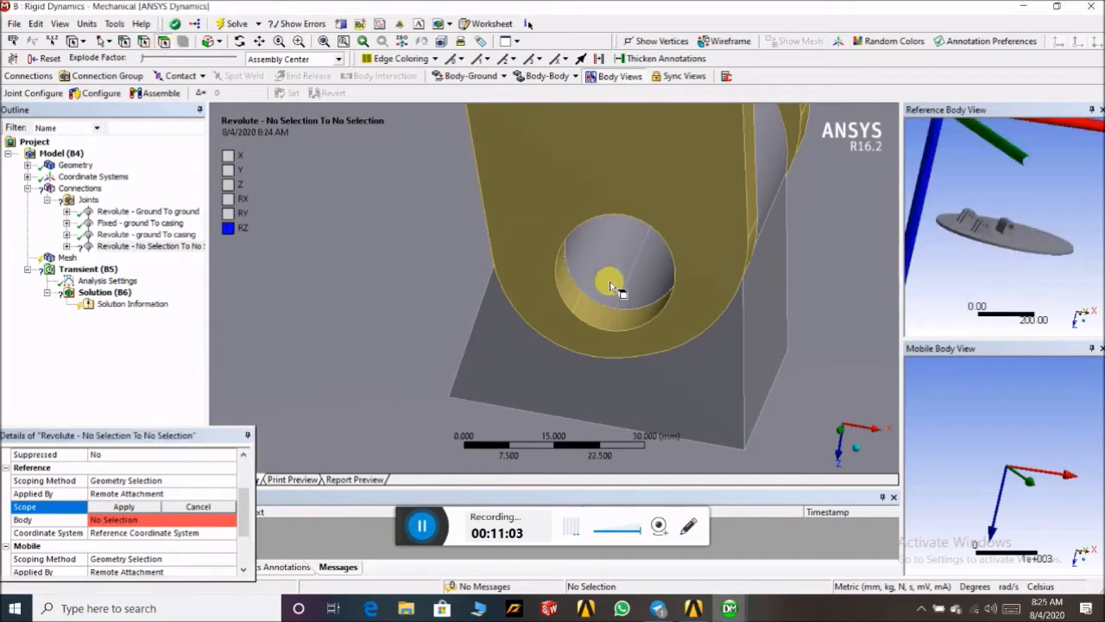
click(630, 289)
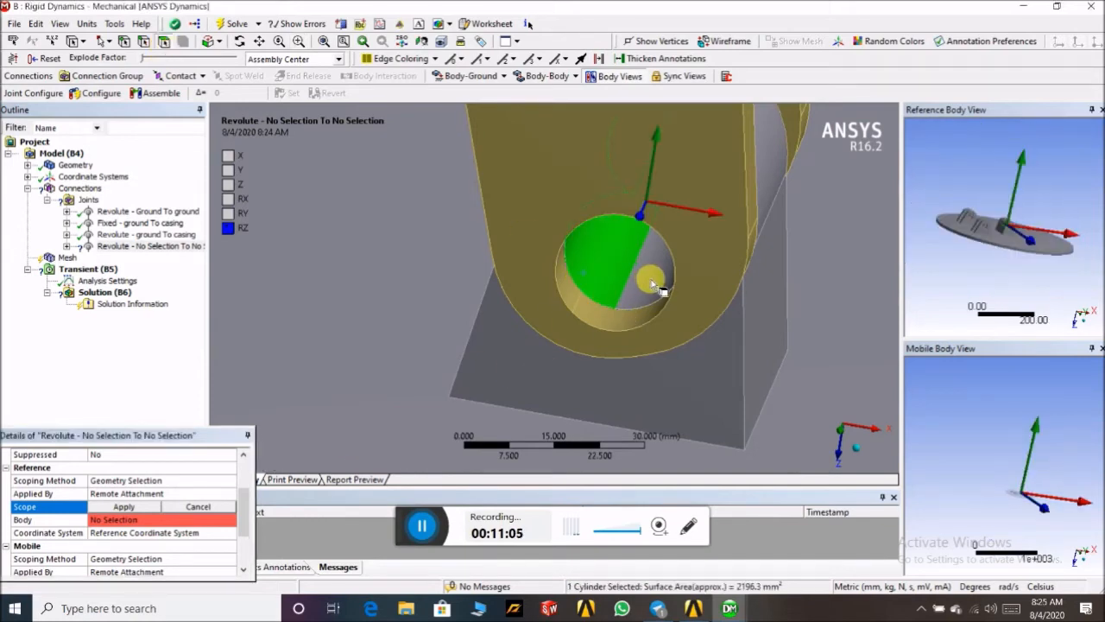
click(654, 285)
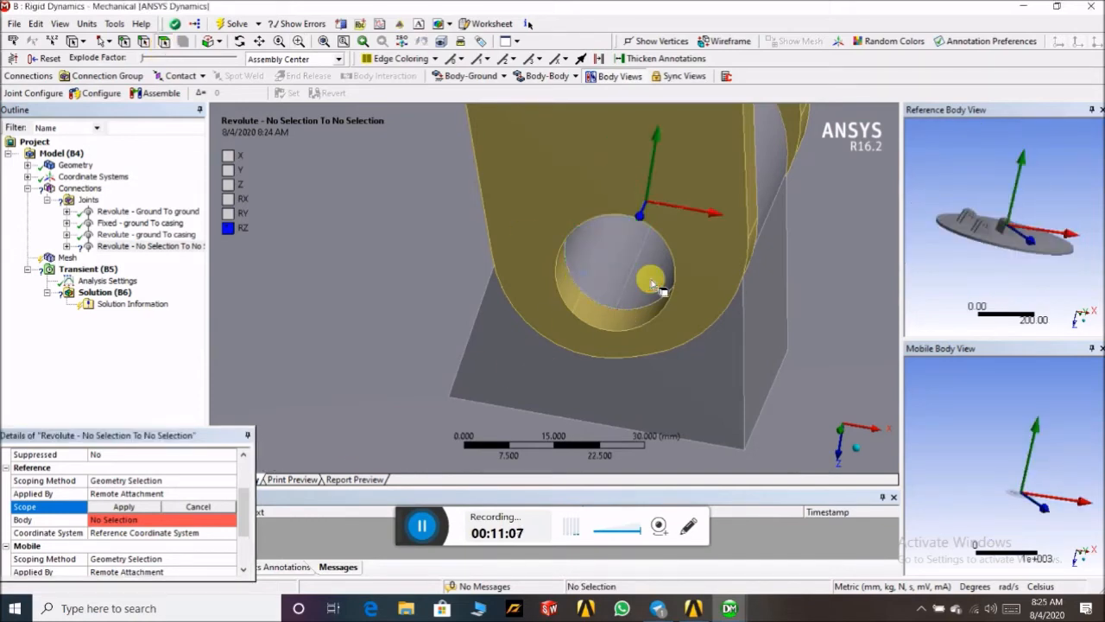
click(625, 282)
ctrl+click(634, 290)
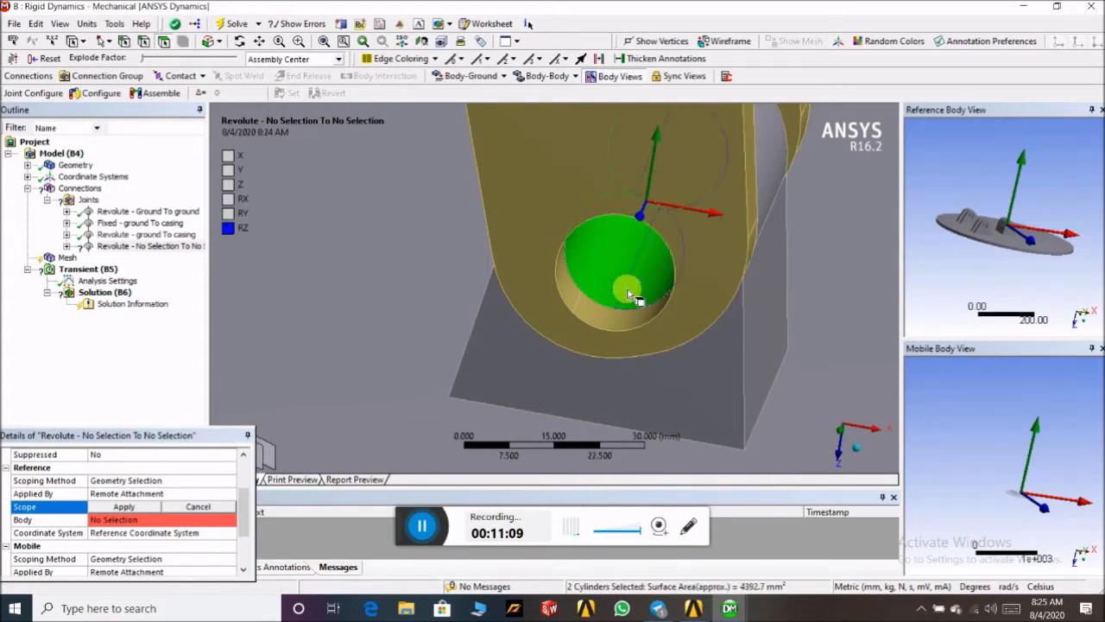
click(147, 508)
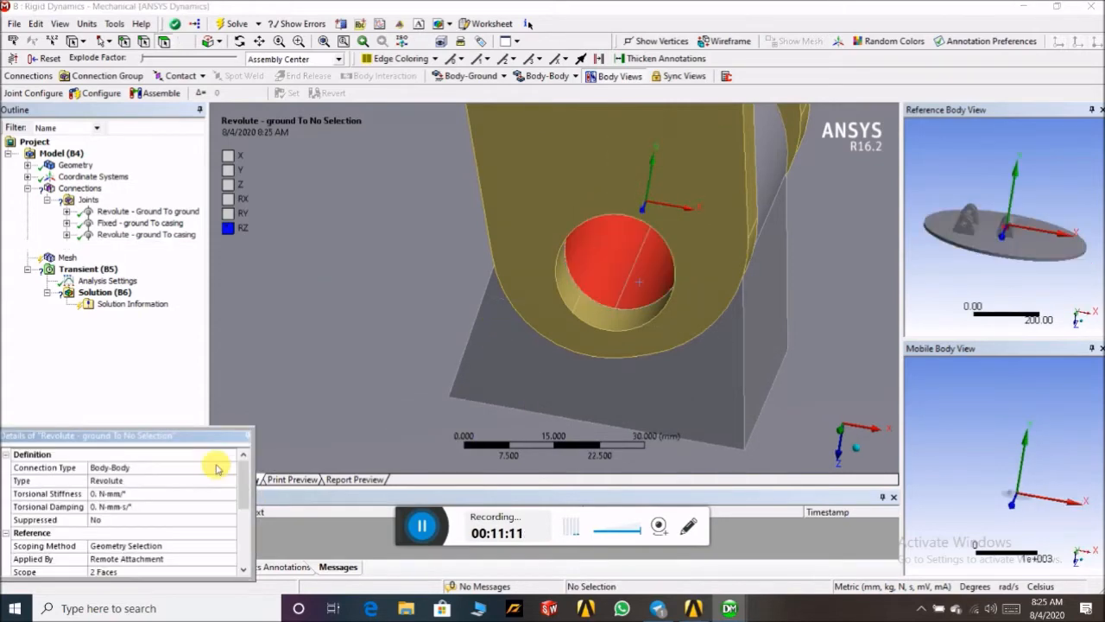
- Set the joint's mobile scope to the two pin-hole faces at the lower end of the yellow arm
scroll(173, 496, down, 3)
click(97, 522)
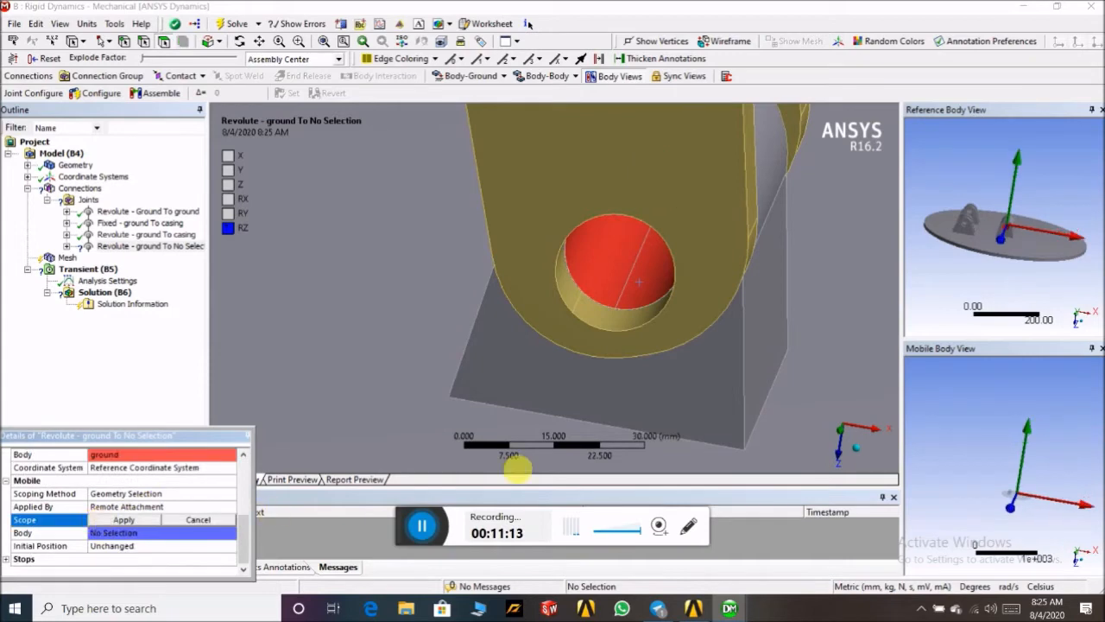
click(582, 312)
ctrl+click(584, 314)
click(124, 519)
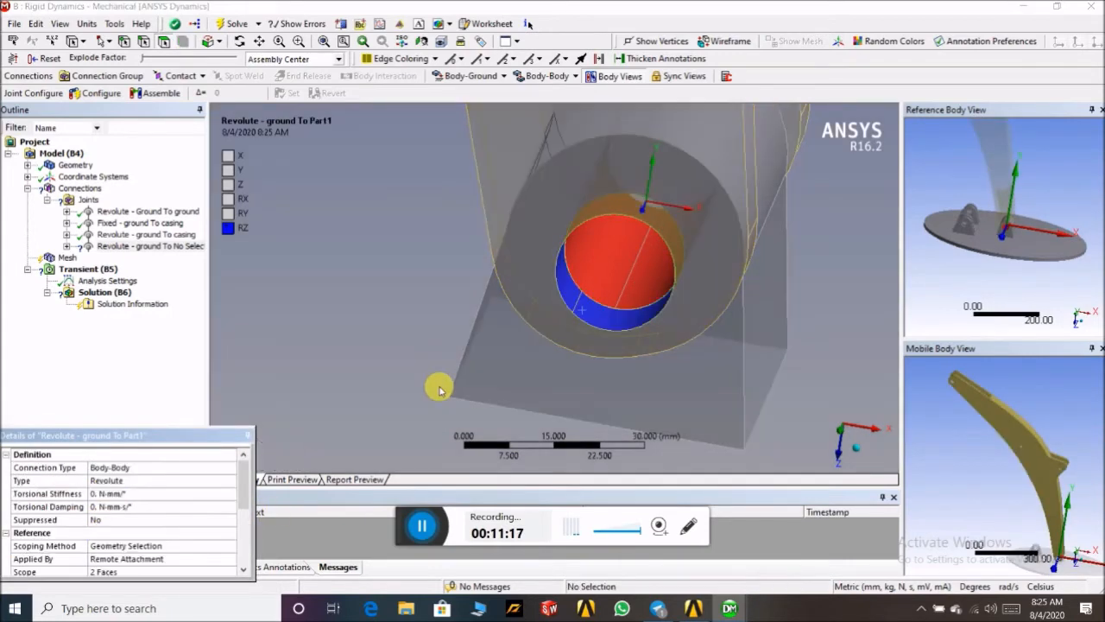
- Add another Body-Body revolute joint to the Joints group for the yellow arm's rear lug
mouse_move(570, 335)
middle_down()
mouse_move(637, 323)
mouse_move(607, 353)
mouse_move(585, 338)
middle_up()
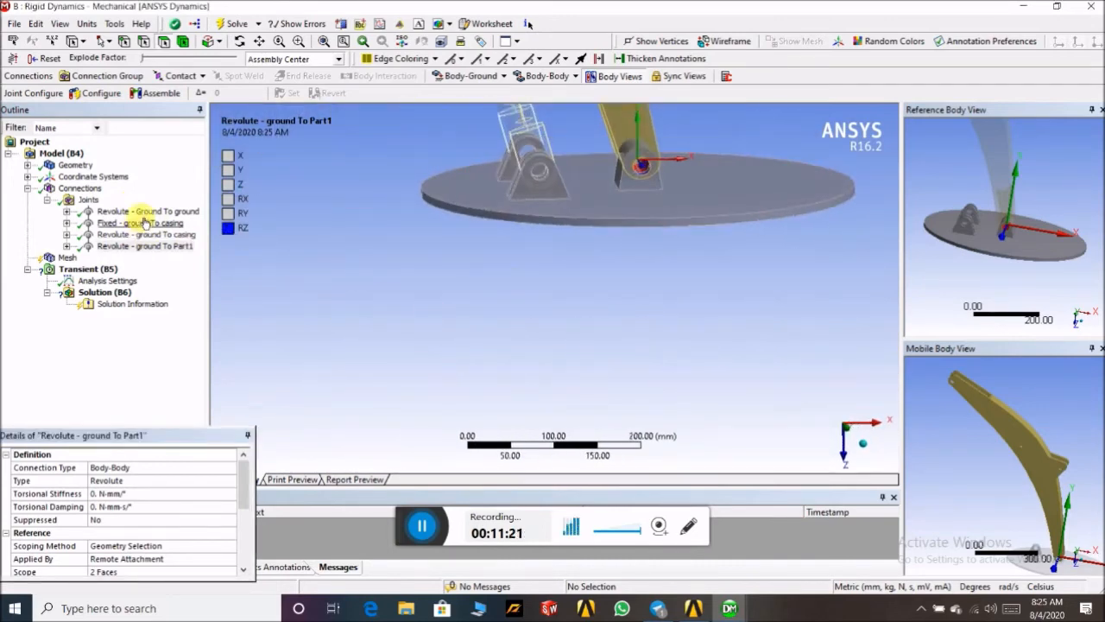
scroll(461, 294, down, 8)
mouse_move(502, 211)
middle_down()
mouse_move(516, 213)
mouse_move(490, 211)
middle_up()
middle_drag(583, 201, 507, 142)
drag(508, 142, 432, 140)
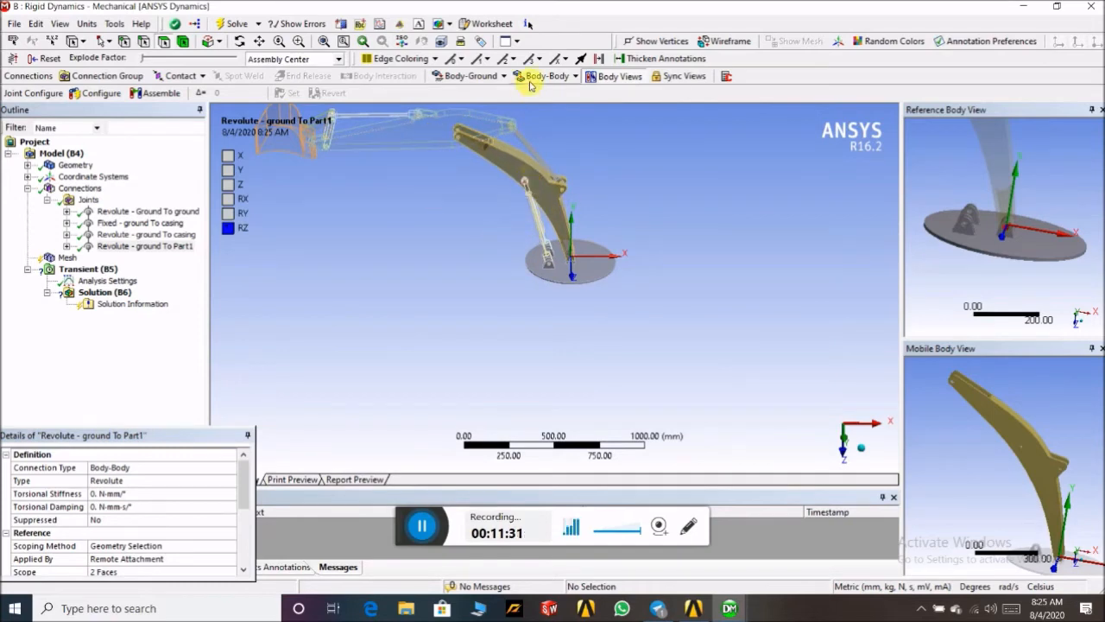
scroll(507, 201, up, 5)
scroll(508, 201, down, 5)
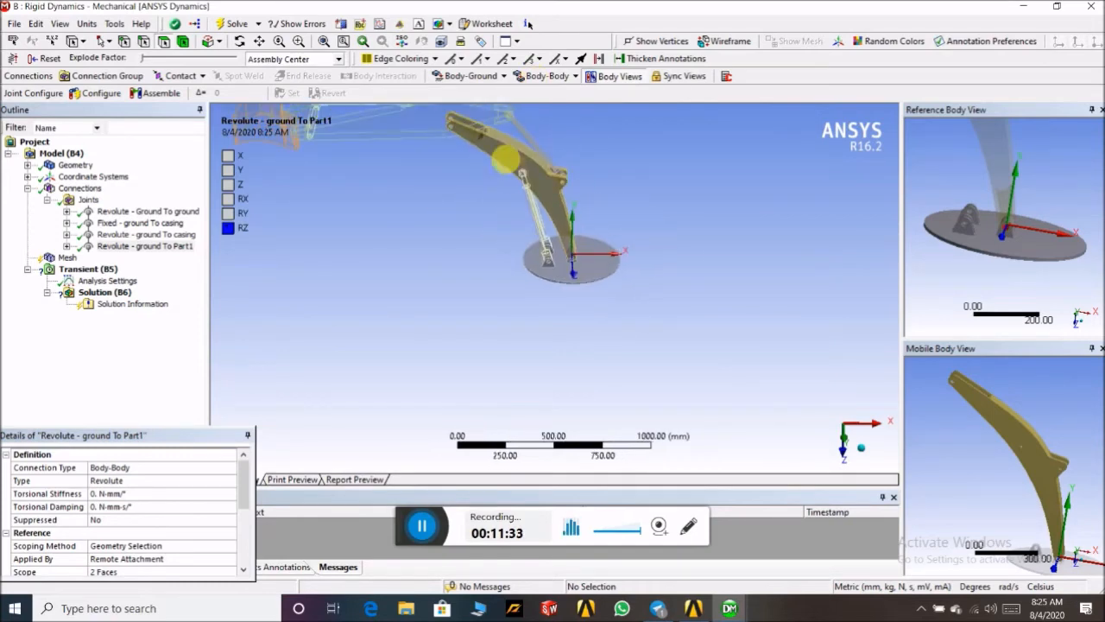
click(87, 200)
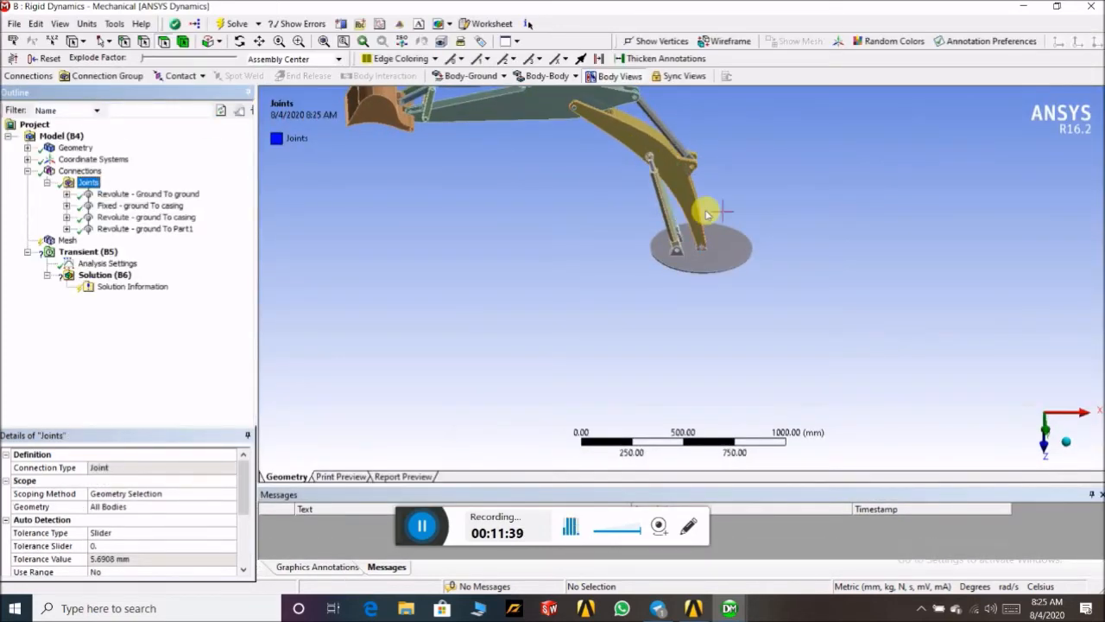
middle_drag(733, 167, 672, 156)
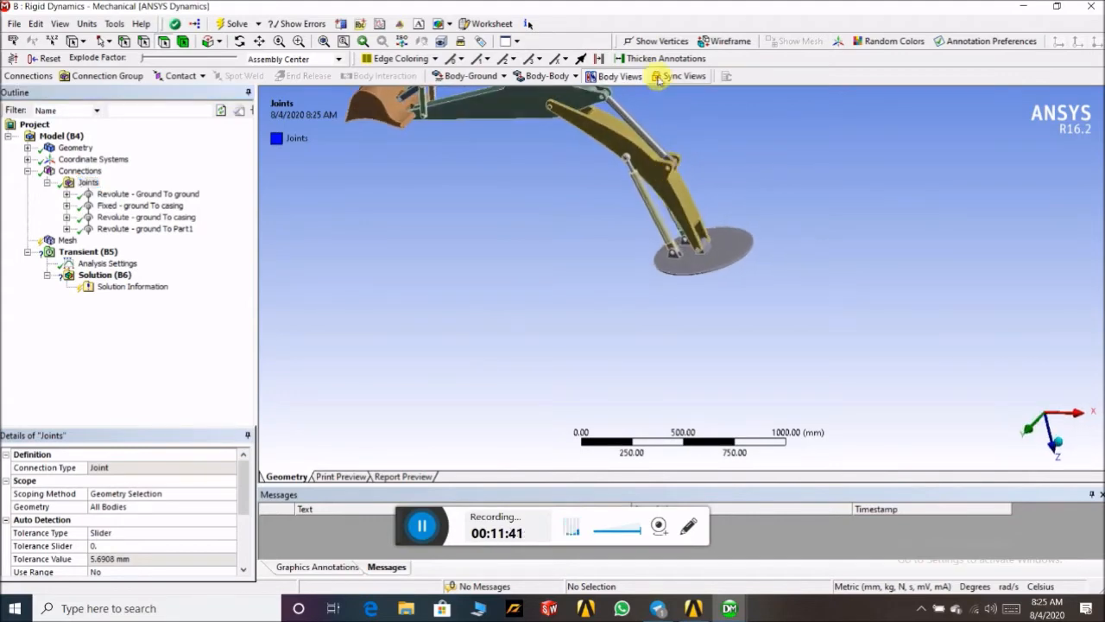
click(552, 78)
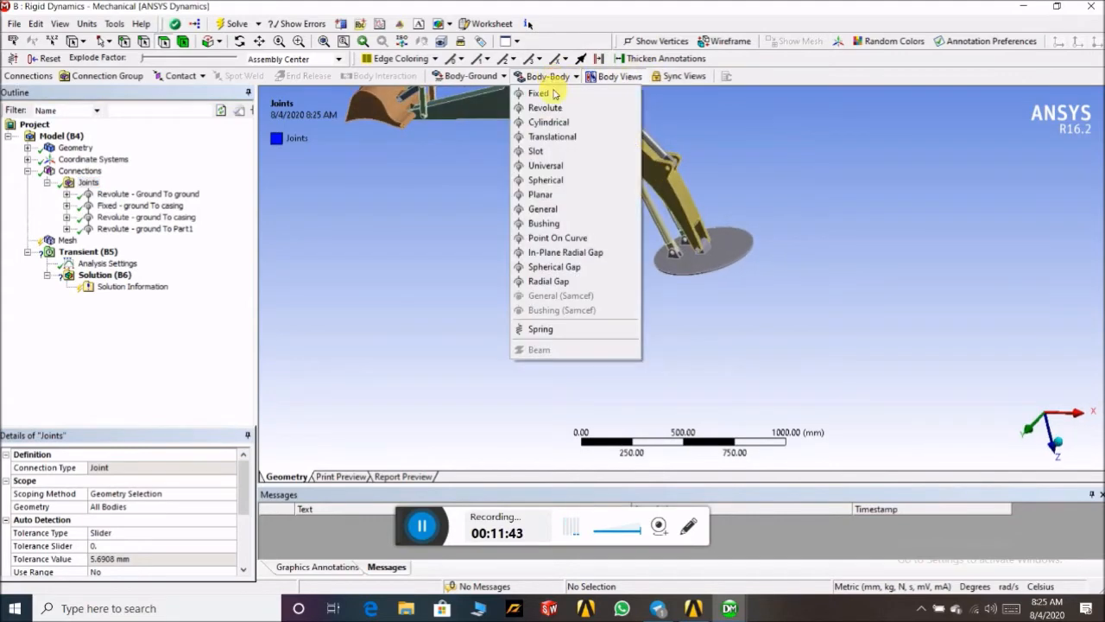
click(545, 107)
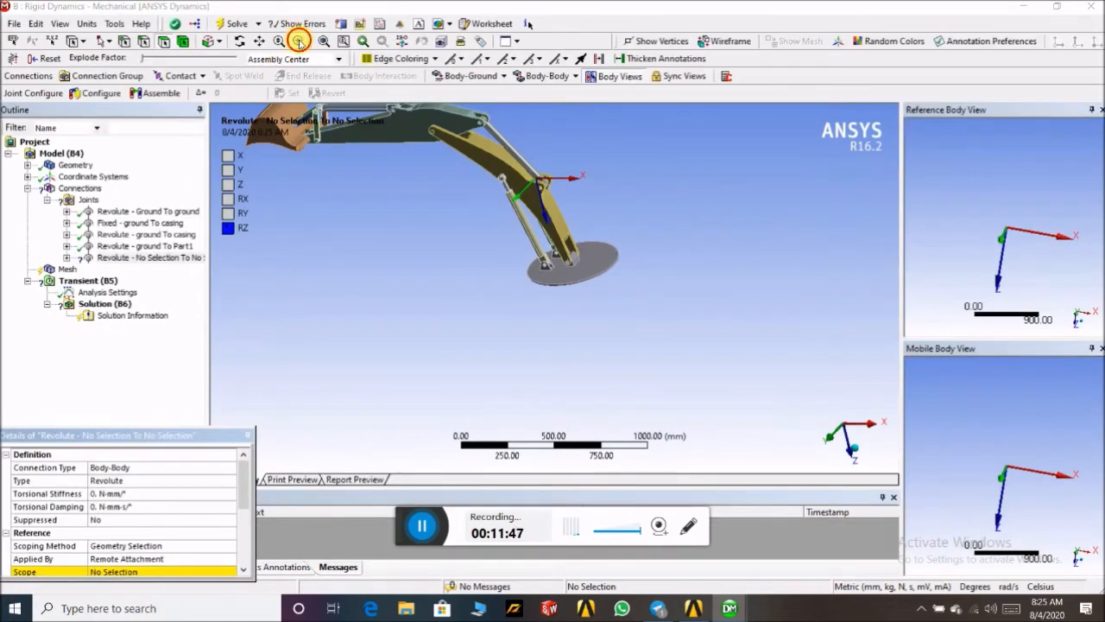
- Set the new joint's reference scope to the two pin-hole faces of the grey cylinder casing seated in the yellow arm's rear lug
click(298, 40)
drag(515, 161, 630, 210)
drag(302, 249, 434, 322)
scroll(622, 235, down, 2)
middle_drag(661, 326, 627, 264)
scroll(597, 249, down, 2)
scroll(188, 491, down, 3)
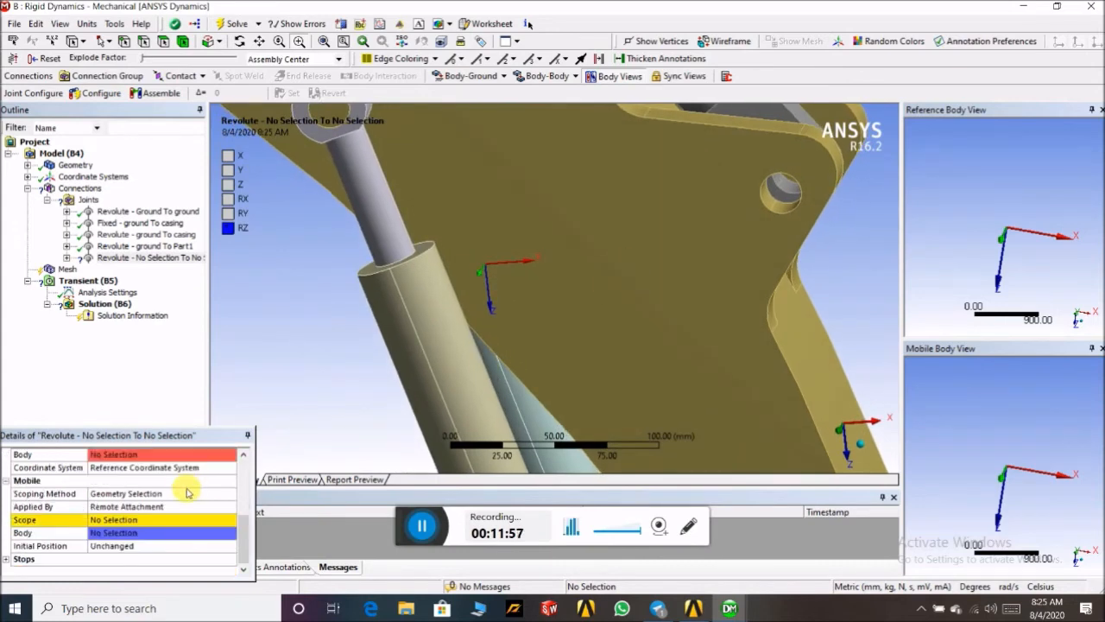
scroll(107, 467, up, 2)
click(111, 508)
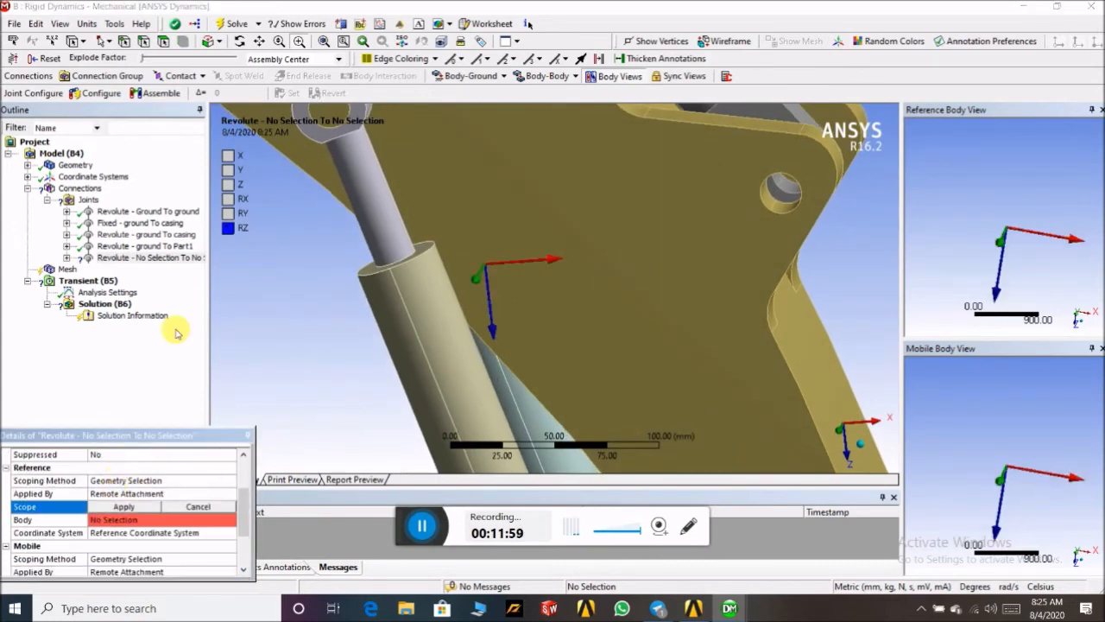
click(784, 189)
ctrl+click(788, 191)
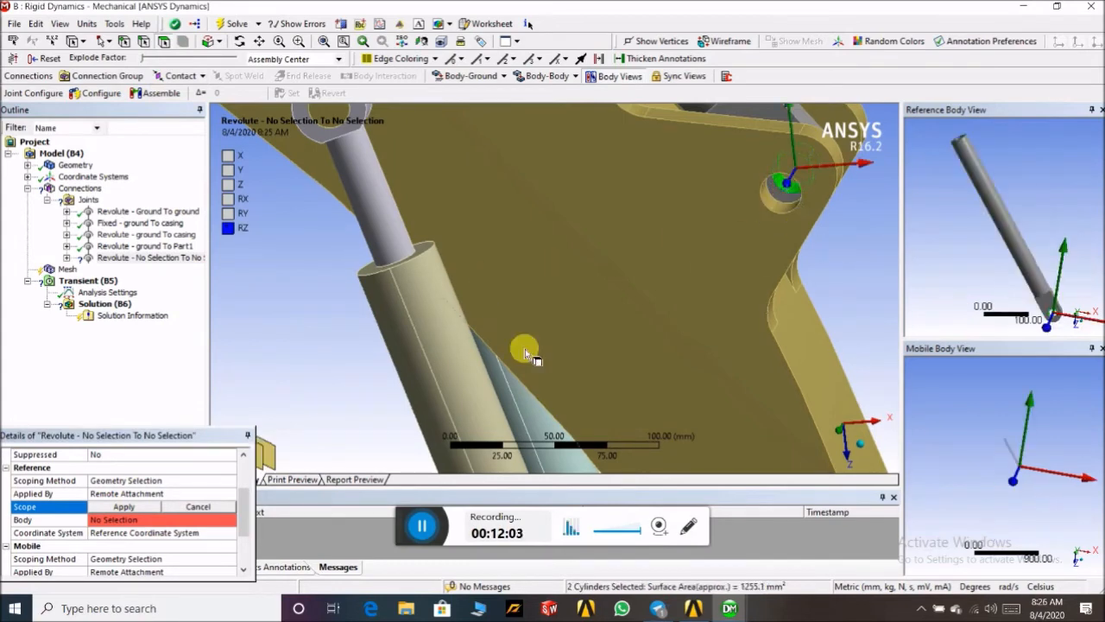
click(126, 507)
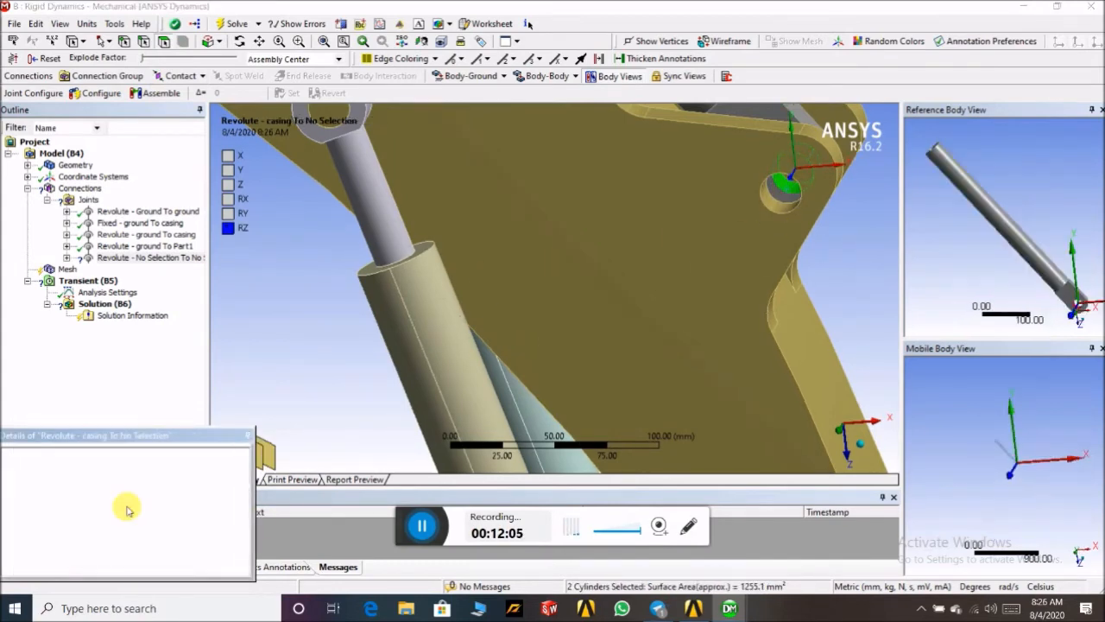
- Set the casing joint's mobile scope to the two hole faces of the yellow arm's rear lug
click(114, 520)
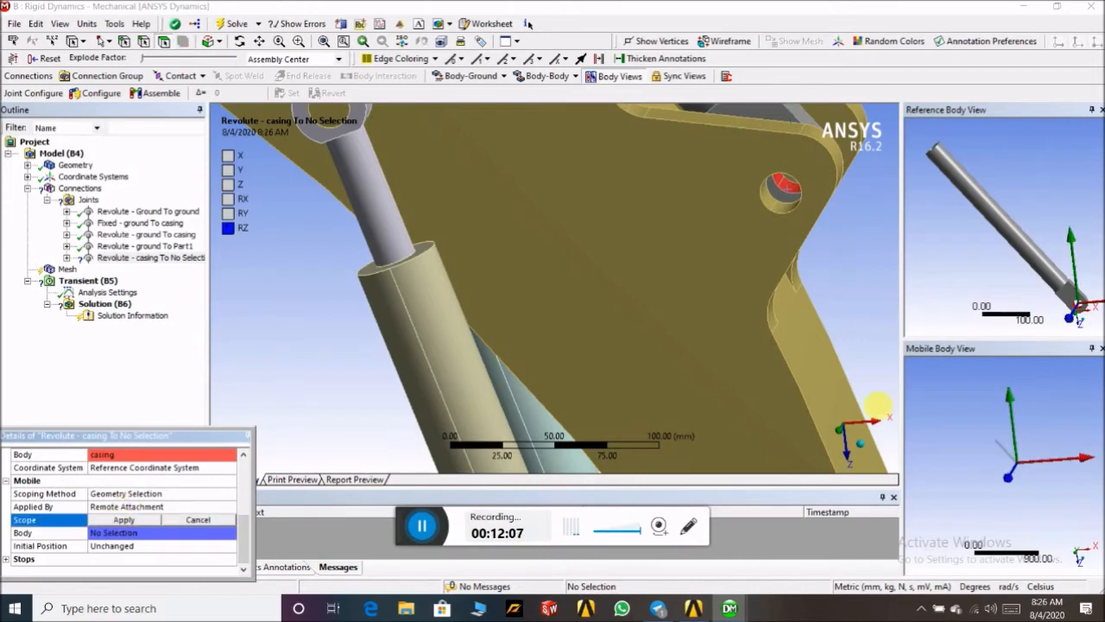
click(777, 205)
ctrl+click(780, 197)
click(125, 519)
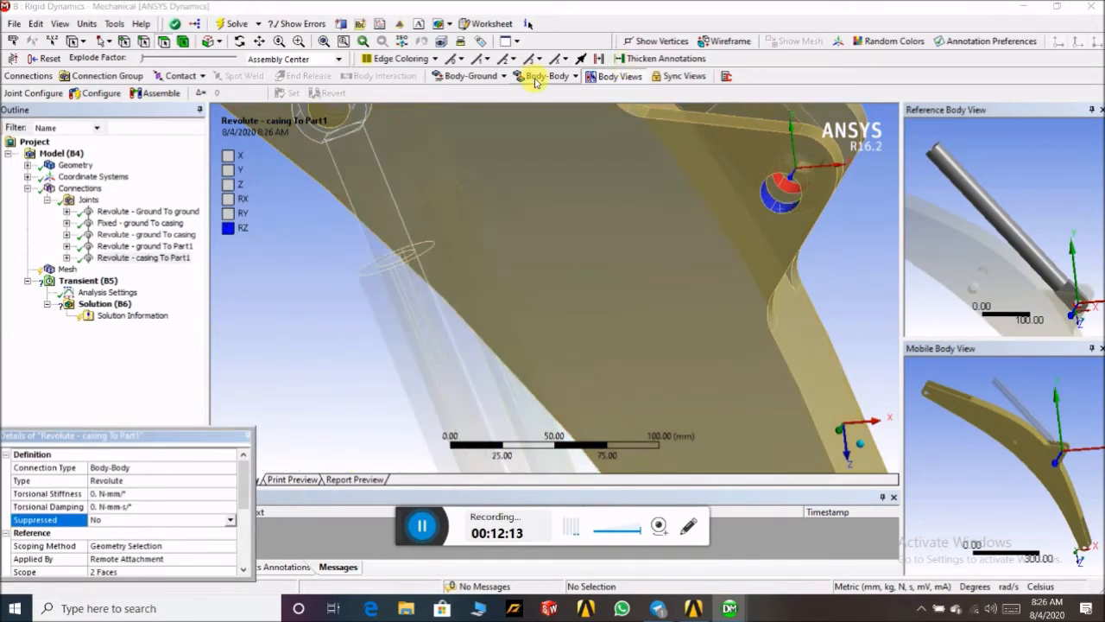
- Add another Body-Body revolute joint for the grey piston rod eye on the yellow arm's side pin
click(536, 77)
click(541, 106)
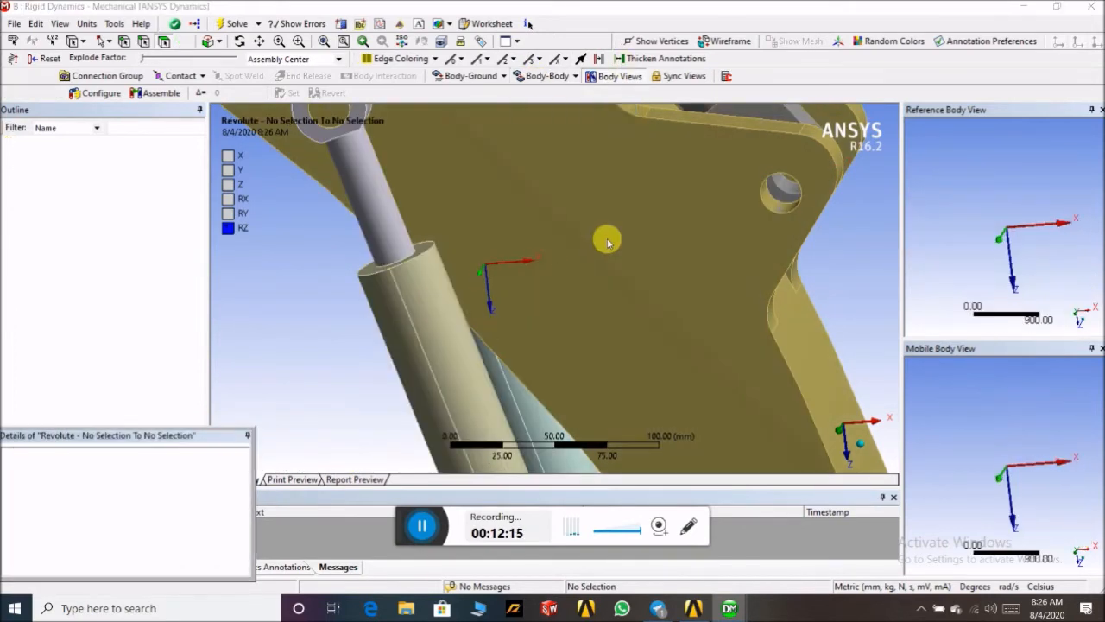
scroll(608, 243, down, 6)
middle_drag(616, 264, 682, 262)
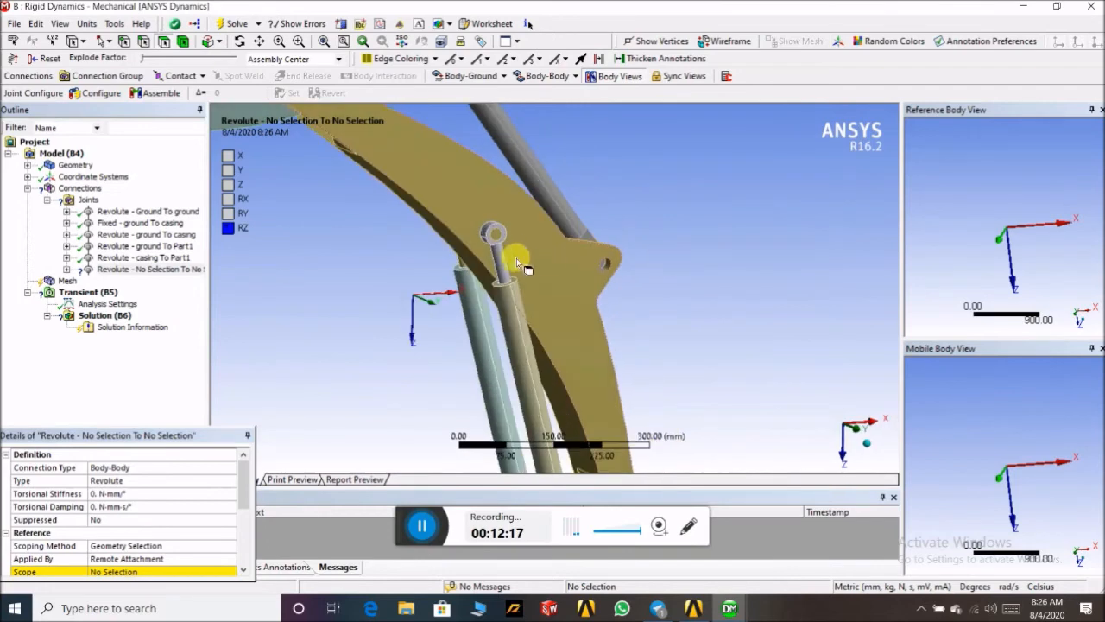
scroll(517, 259, up, 3)
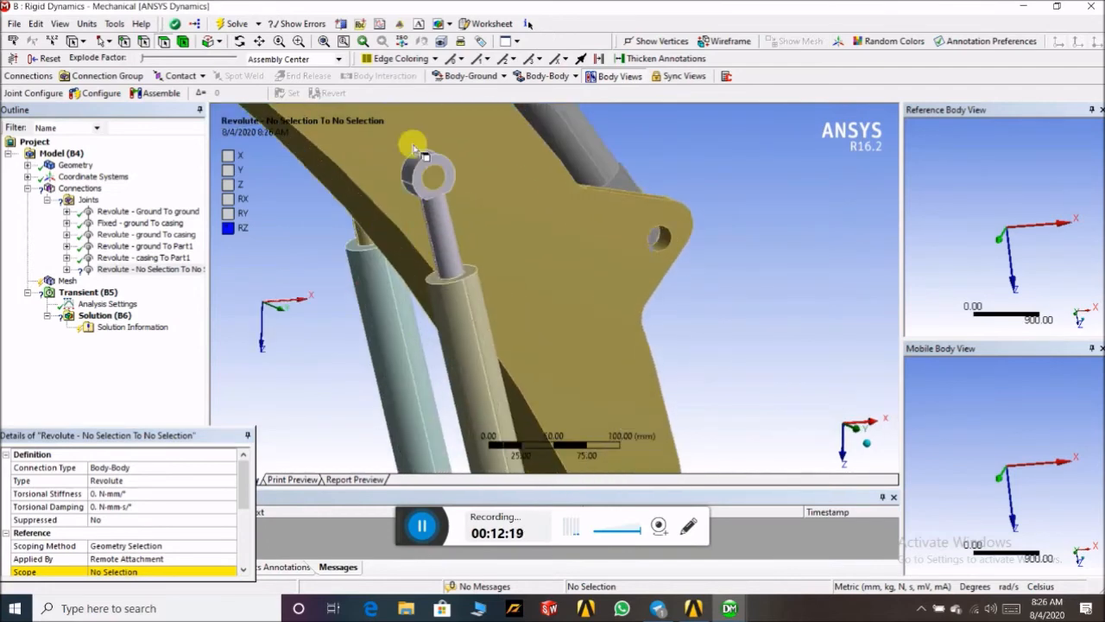
scroll(423, 187, up, 1)
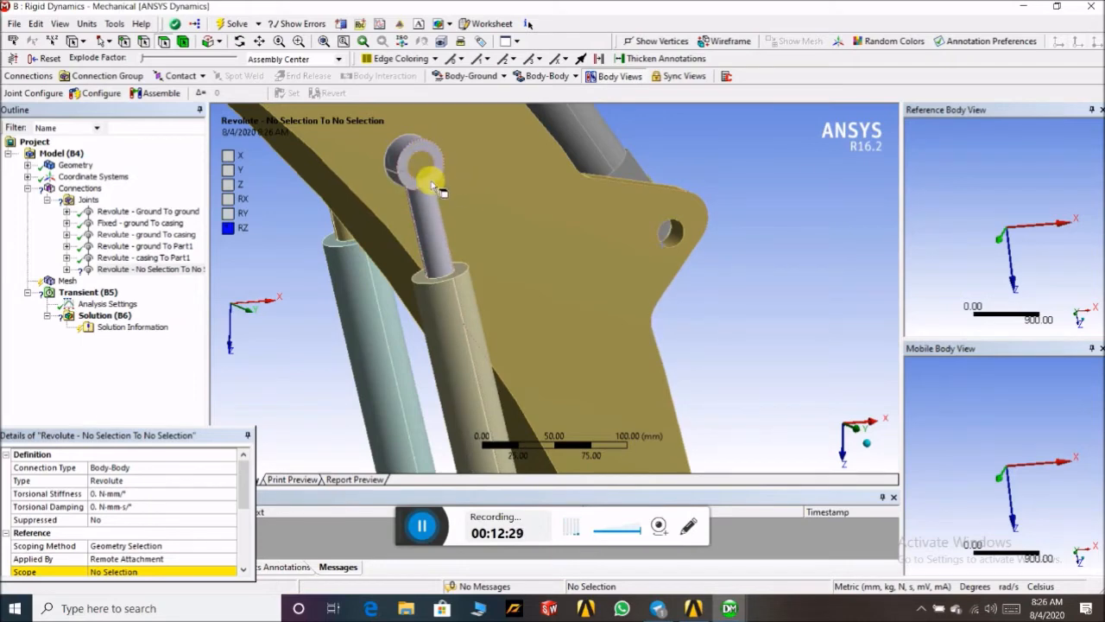
middle_drag(471, 177, 512, 178)
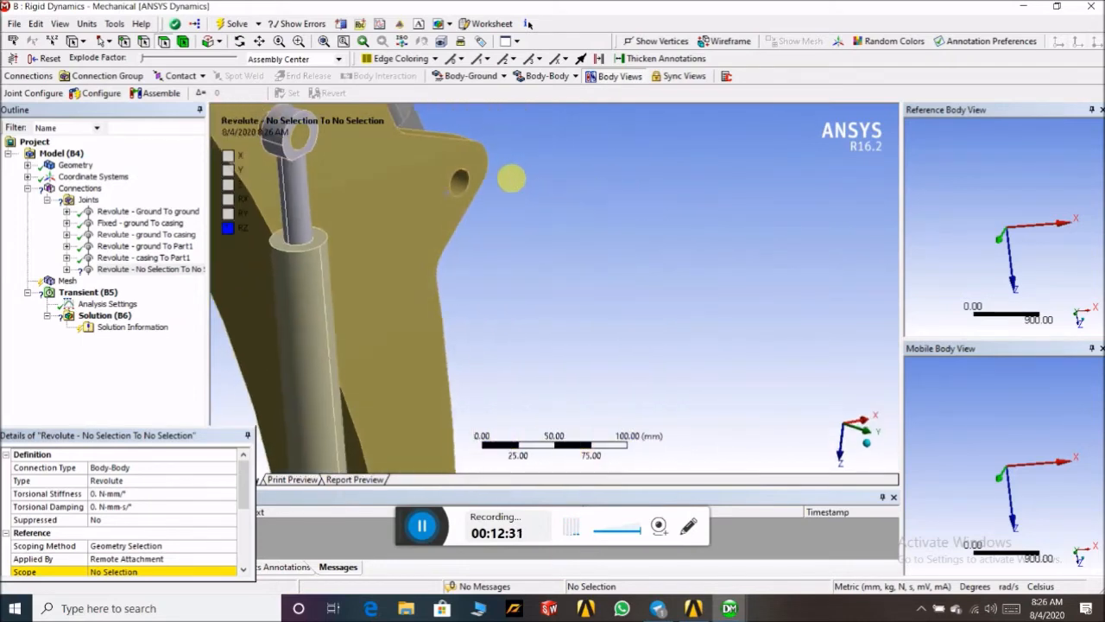
scroll(514, 173, down, 5)
middle_drag(442, 212, 494, 222)
scroll(365, 238, up, 5)
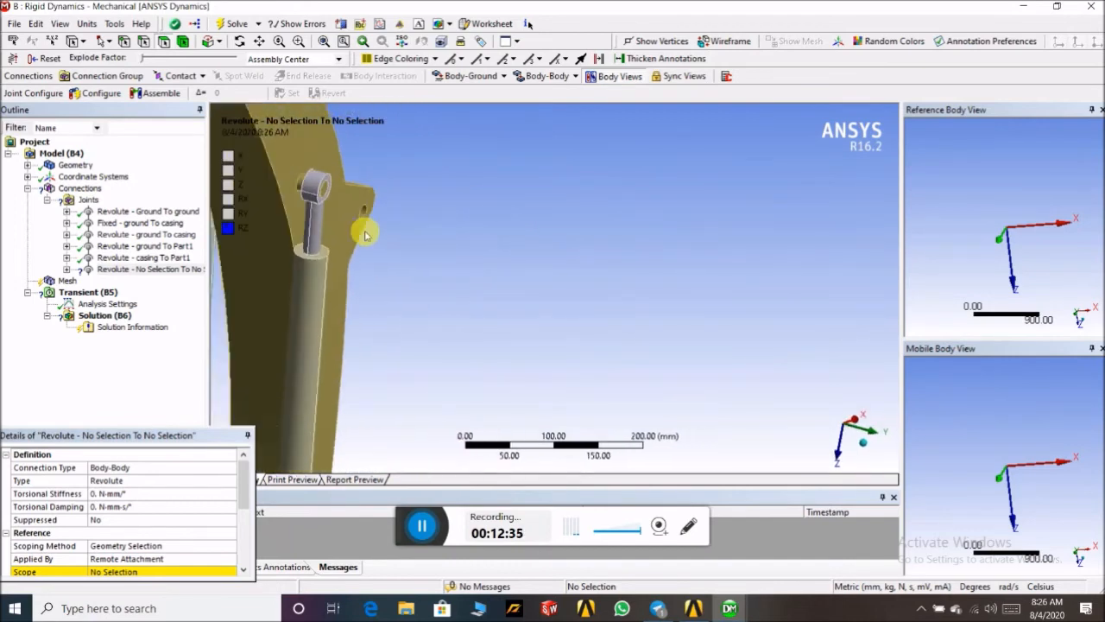
scroll(366, 231, down, 2)
click(297, 42)
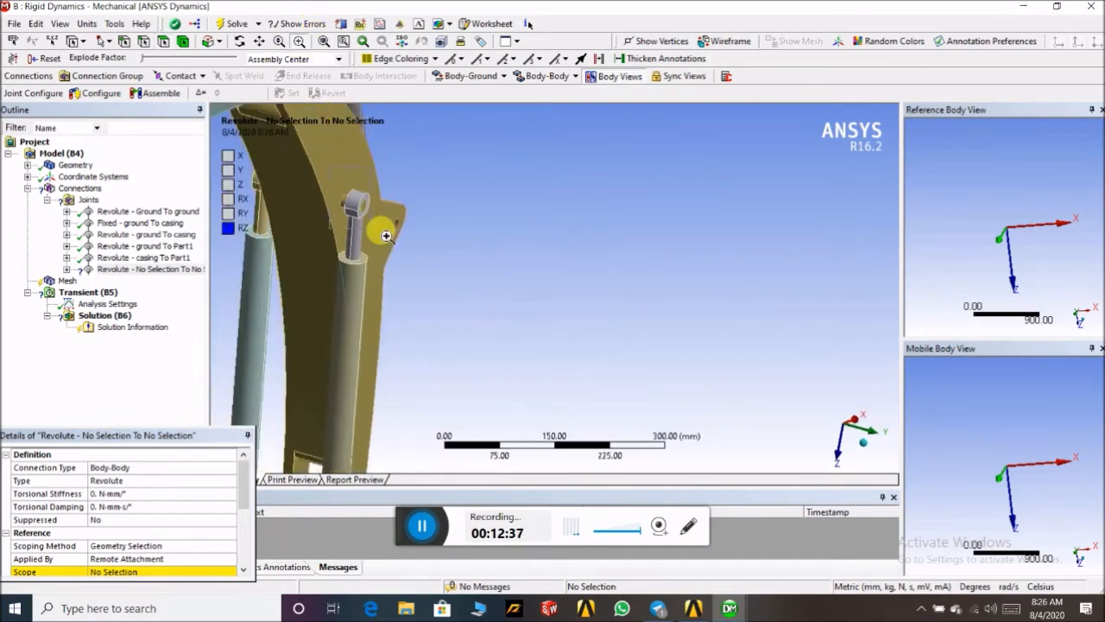
drag(328, 169, 393, 235)
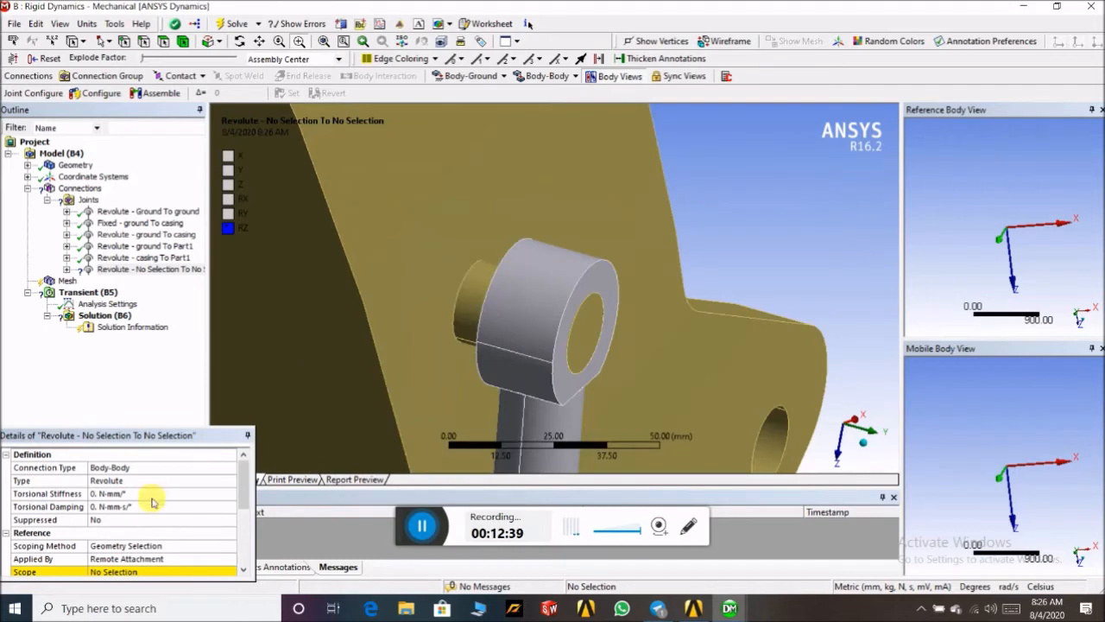
- Set the new joint's reference scope to the two cylindrical faces of the yellow arm's pin inside the grey rod eye
scroll(152, 494, down, 2)
click(112, 506)
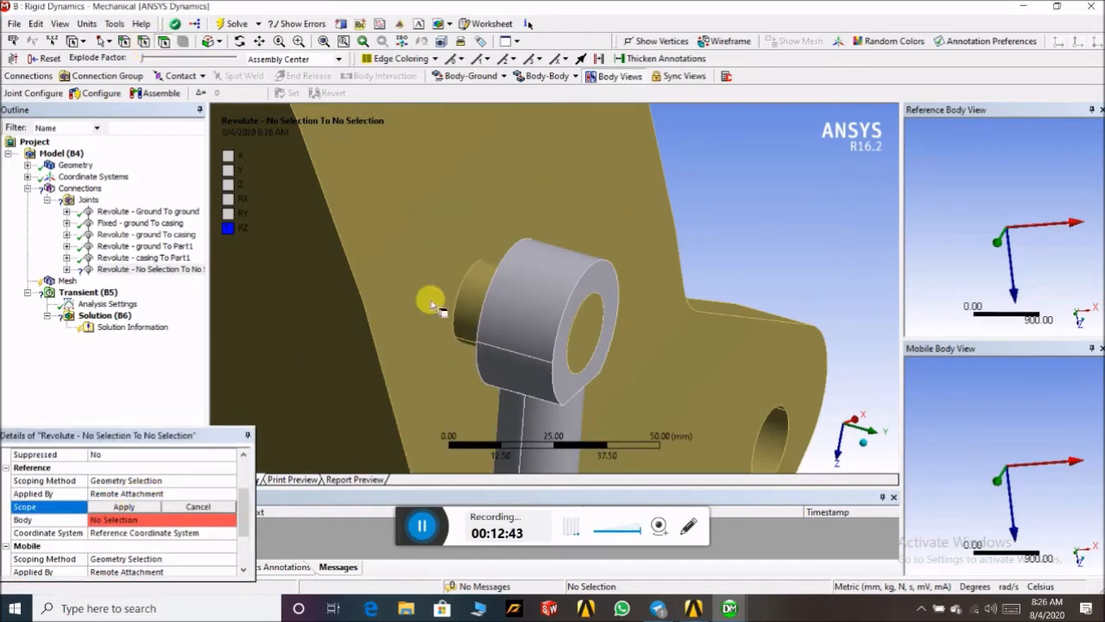
click(472, 343)
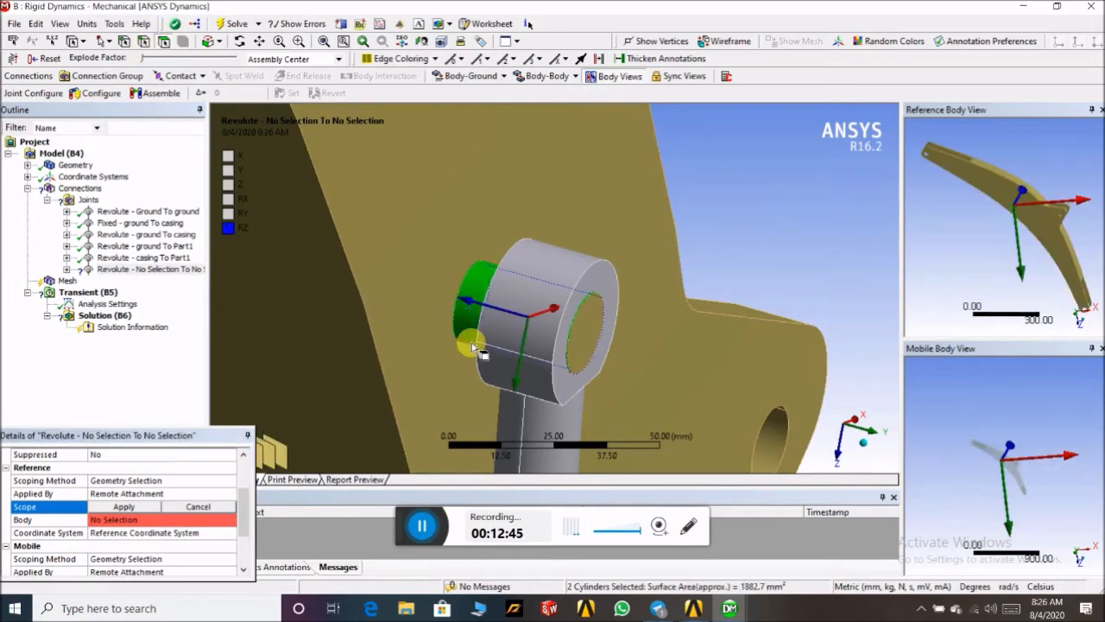
ctrl+click(473, 287)
click(124, 507)
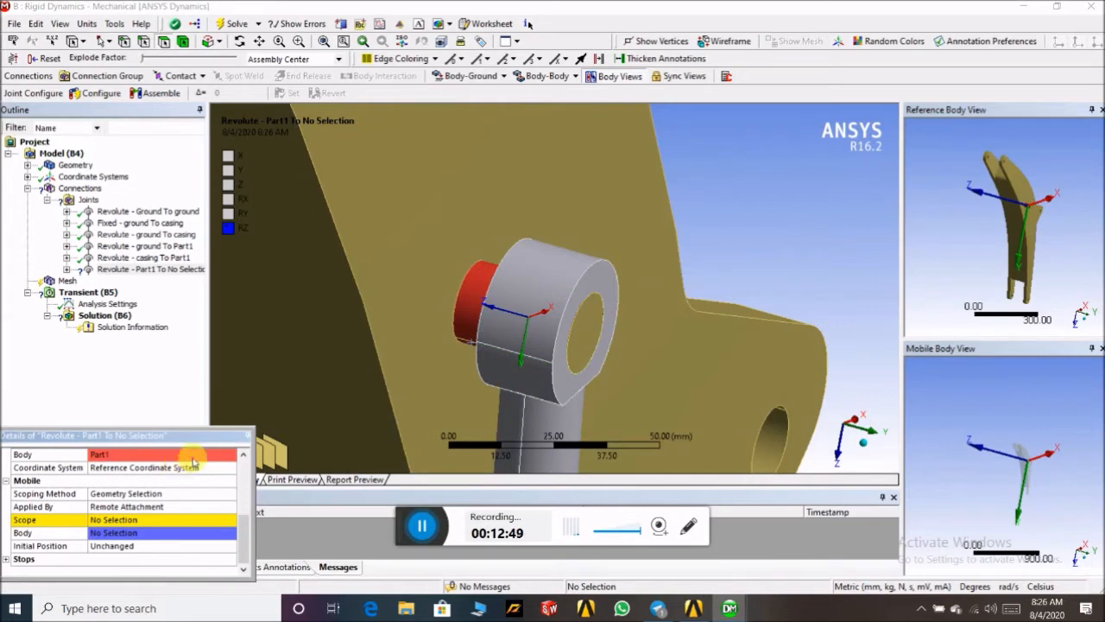
- Examine how the two piston rod eyes sit on the pins at both sides of the yellow arm
scroll(743, 231, down, 5)
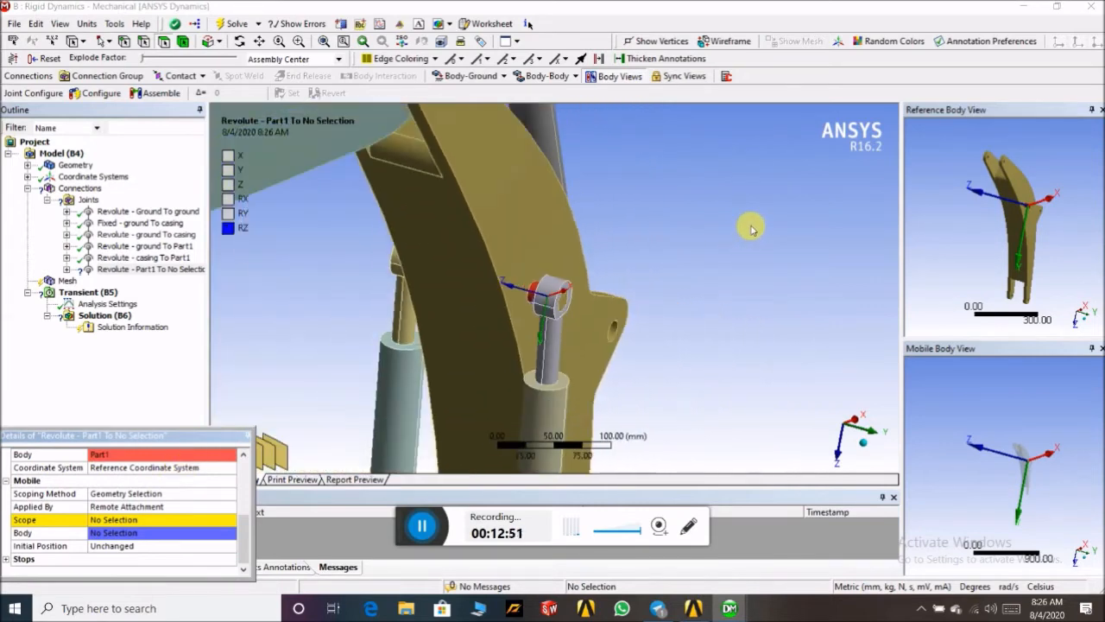
scroll(665, 242, down, 5)
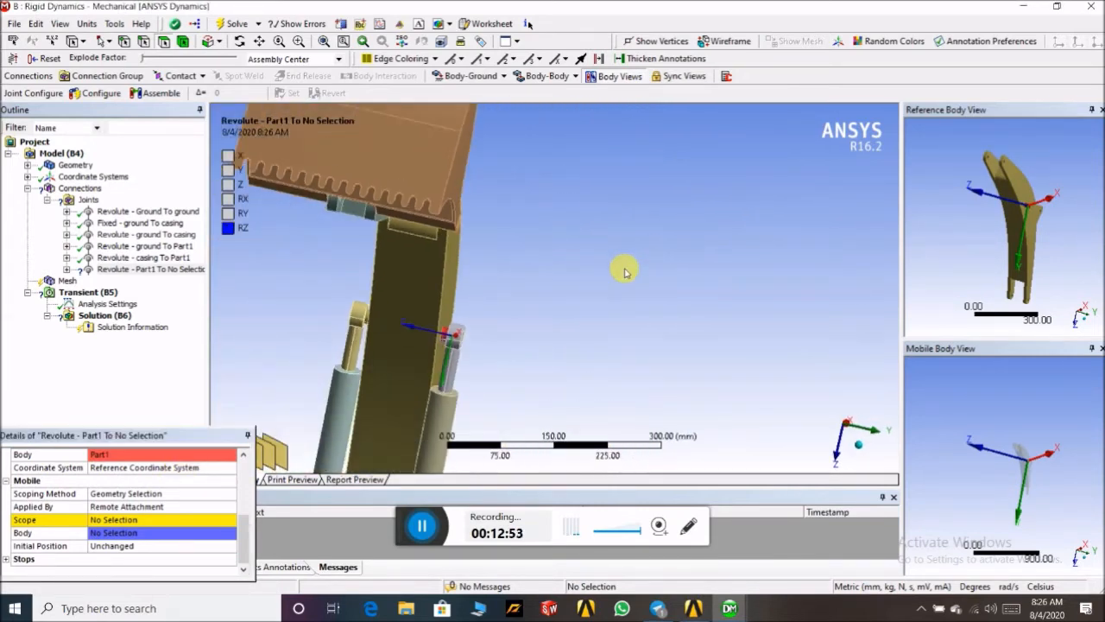
middle_drag(559, 296, 555, 291)
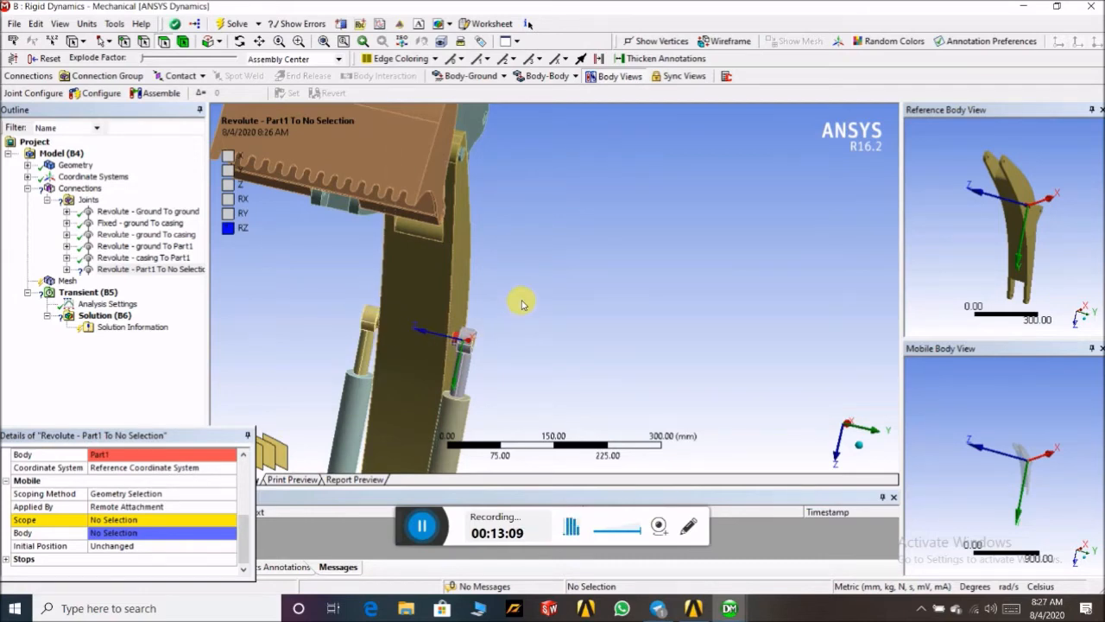
scroll(116, 464, up, 2)
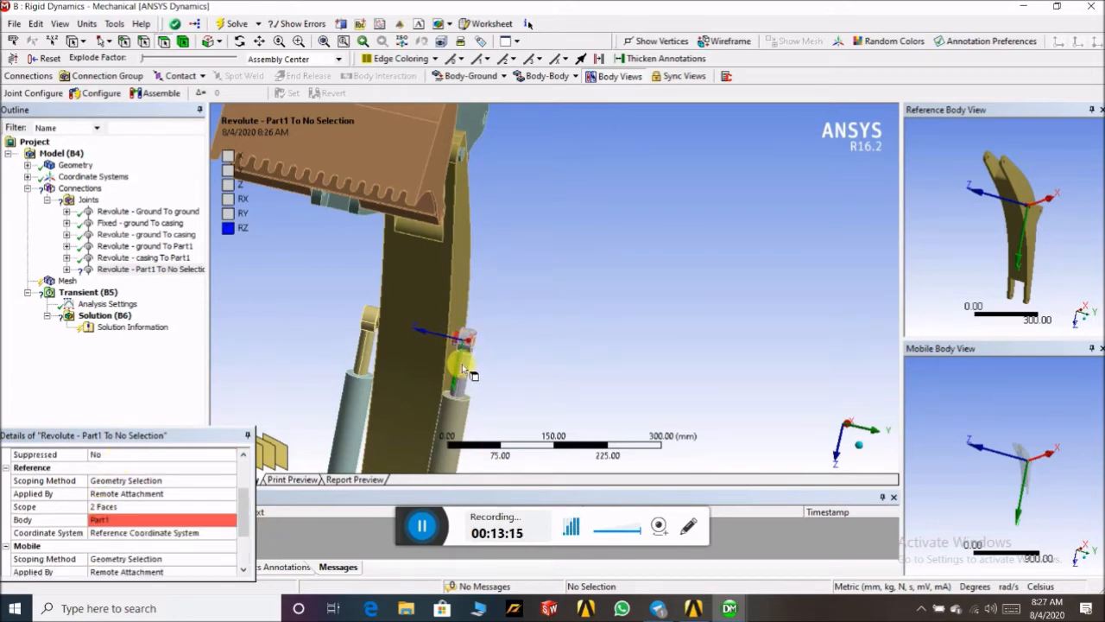
scroll(145, 510, down, 2)
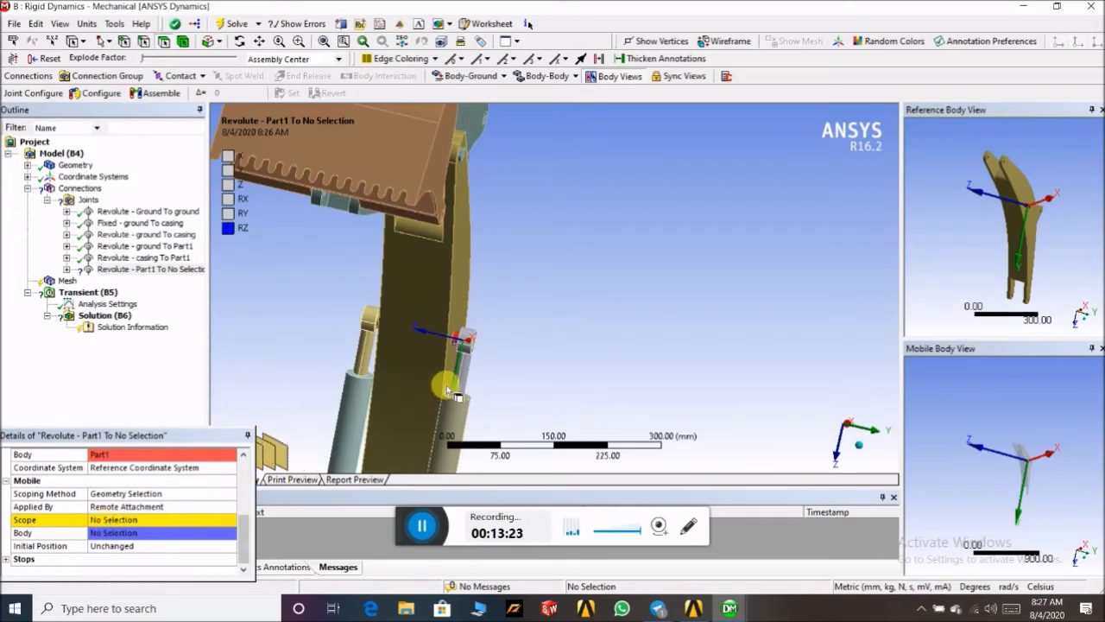
middle_drag(491, 294, 493, 290)
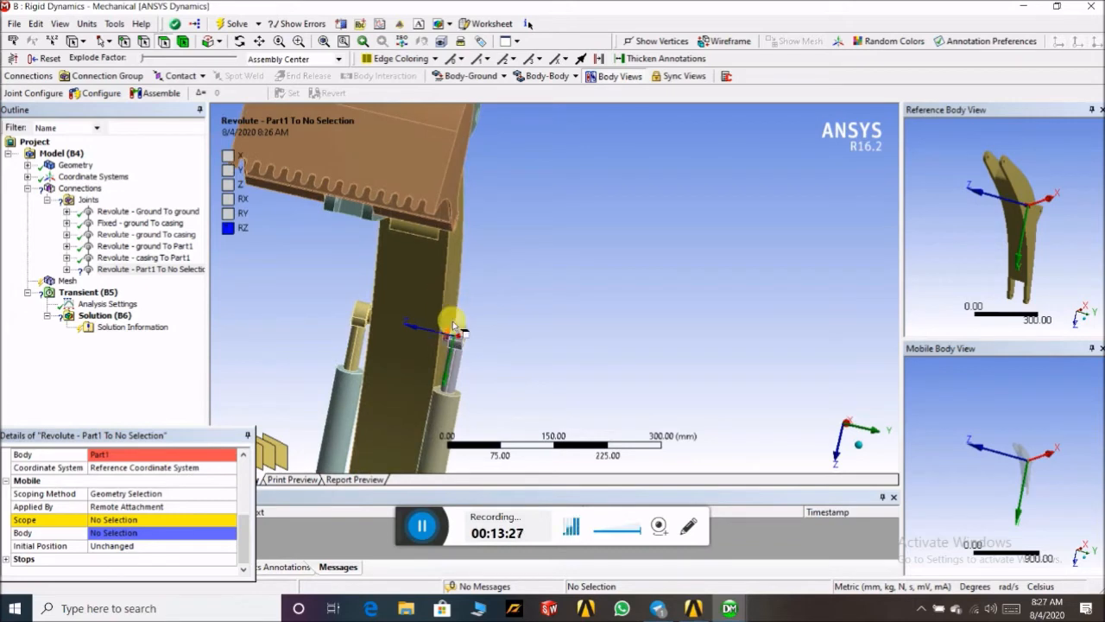
mouse_move(536, 346)
middle_down()
mouse_move(513, 342)
mouse_move(537, 348)
middle_up()
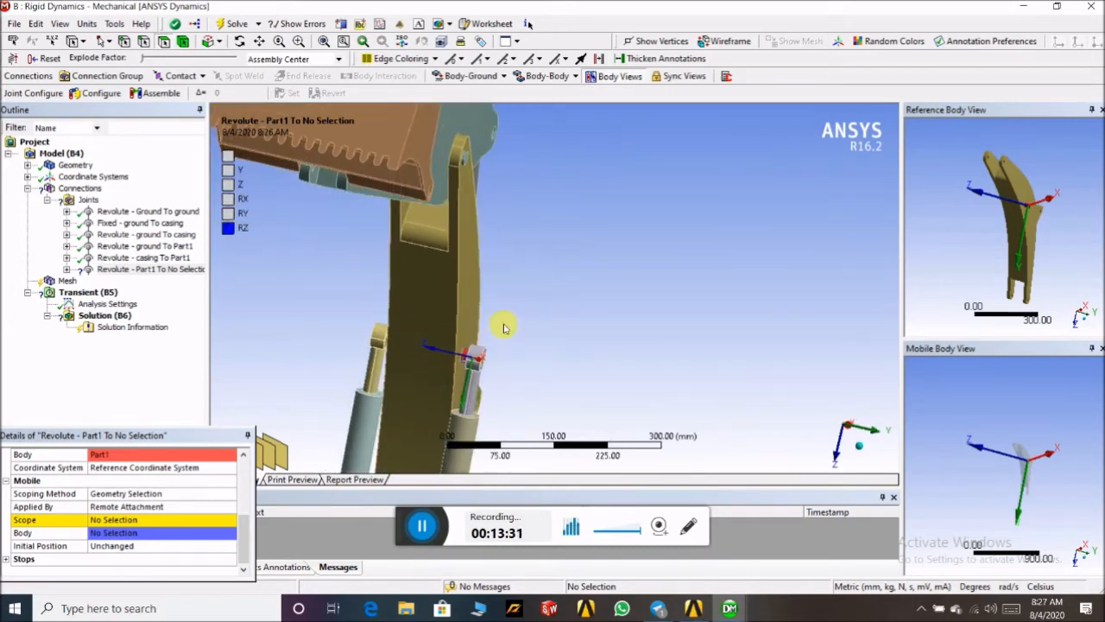
middle_drag(506, 320, 526, 320)
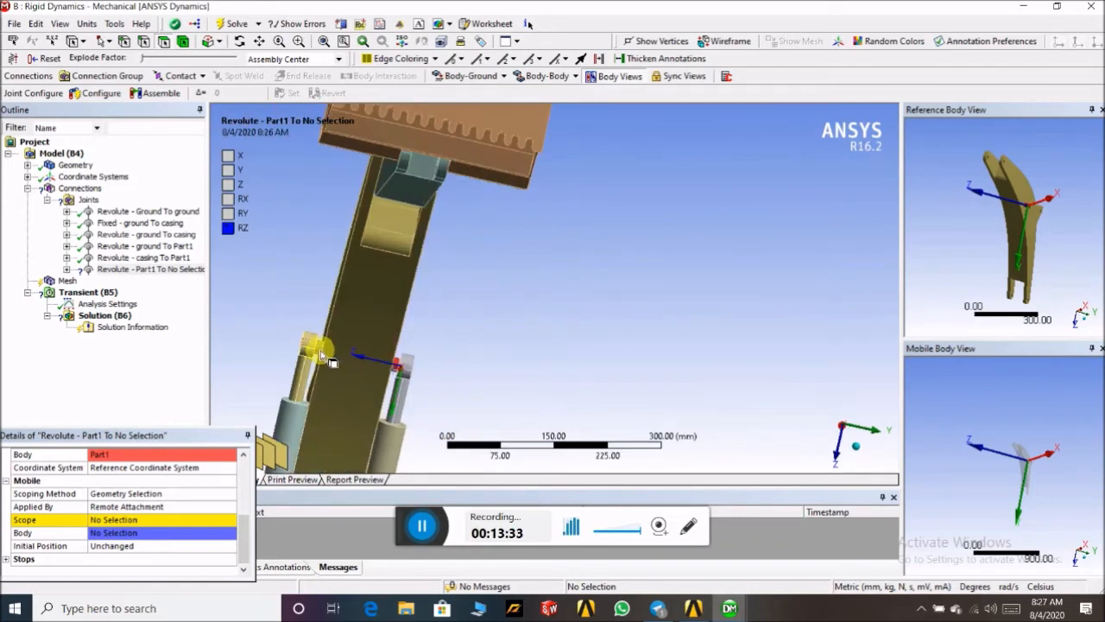
- Add a further Body-Body revolute joint for the beige piston rod eye on the opposite side of the yellow arm
click(545, 79)
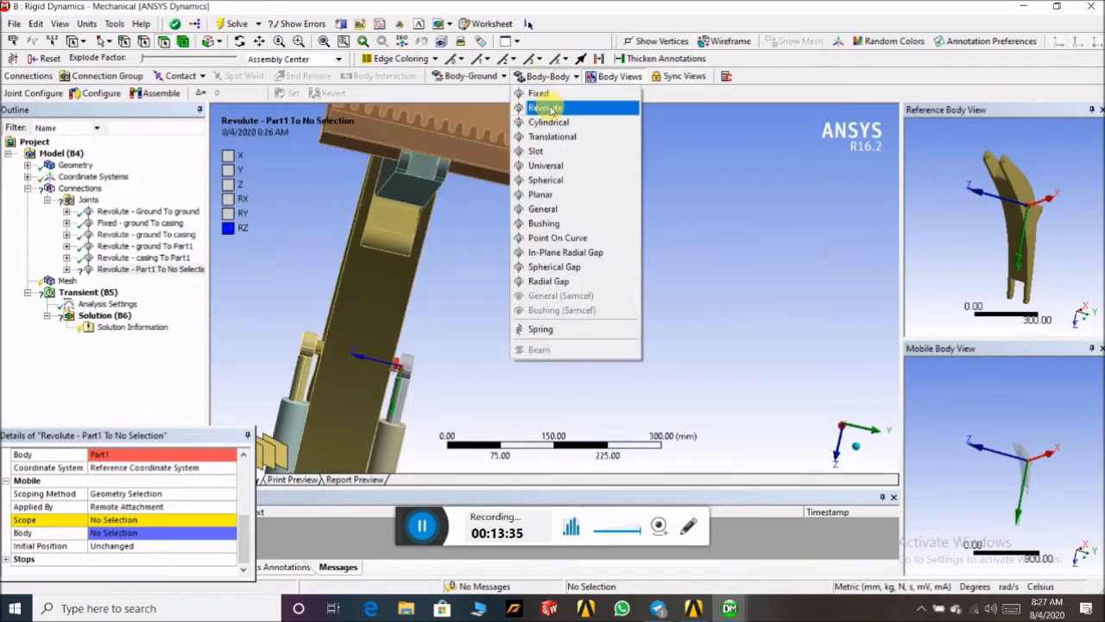
click(543, 107)
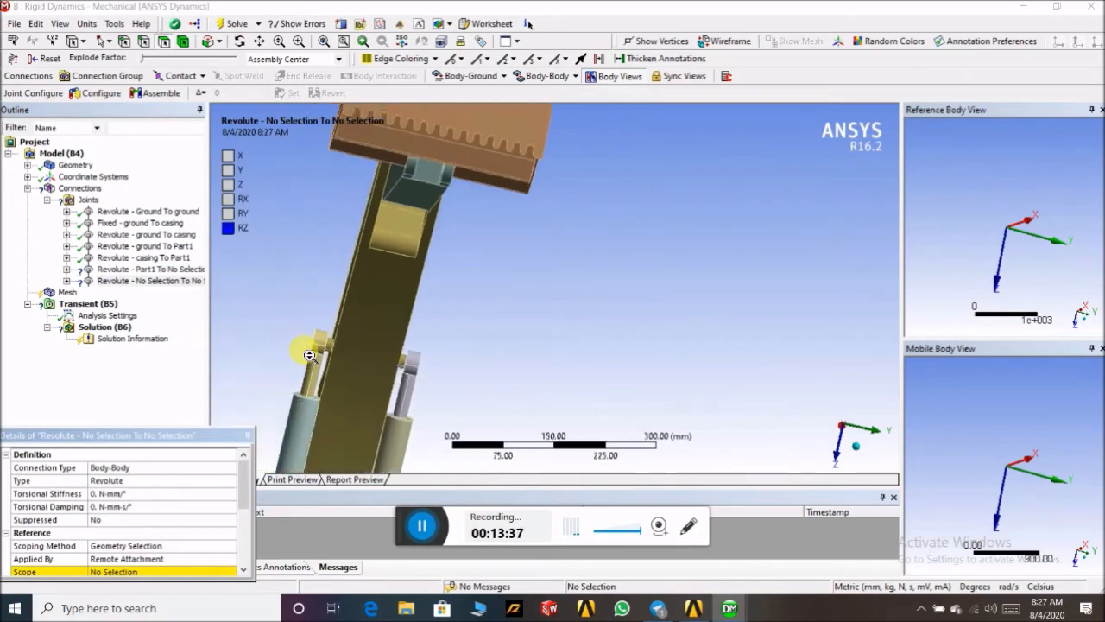
click(297, 42)
drag(293, 321, 378, 386)
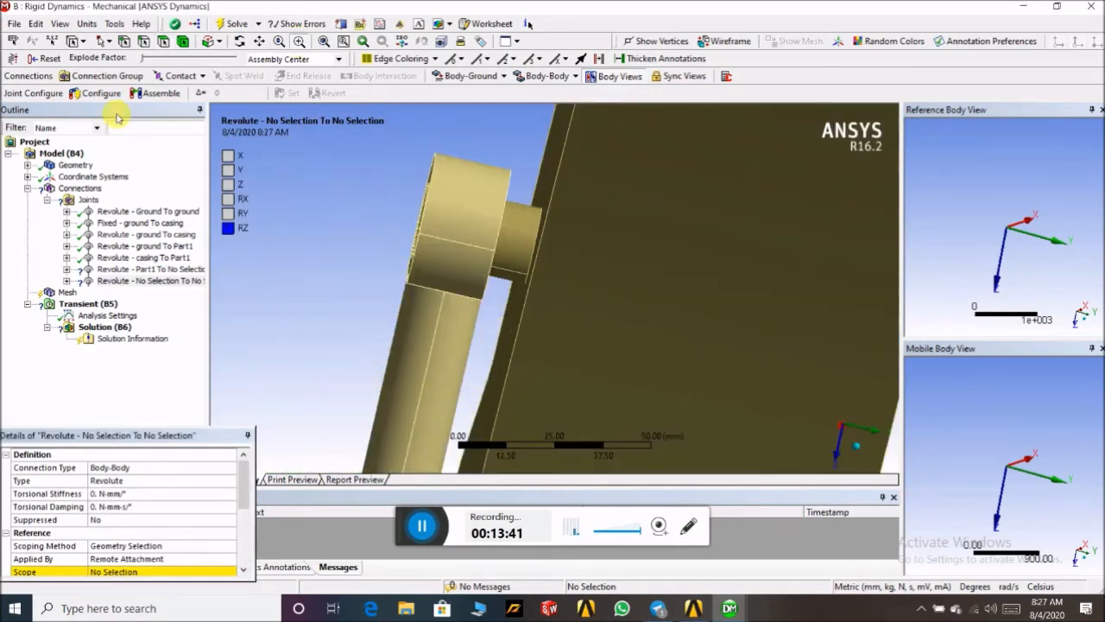
scroll(128, 519, down, 2)
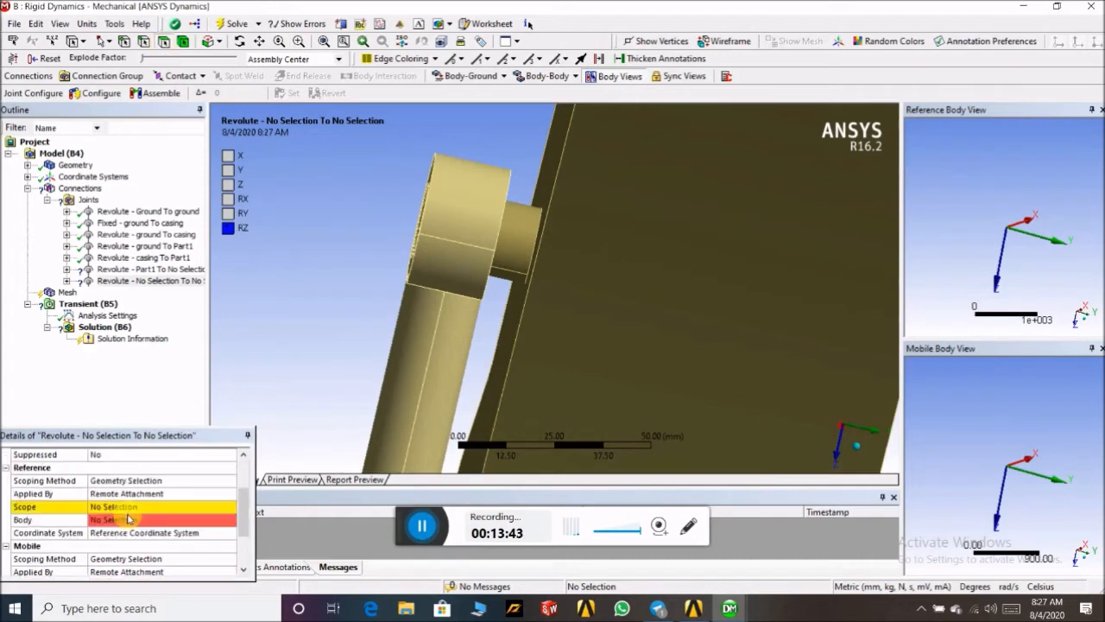
scroll(264, 241, down, 3)
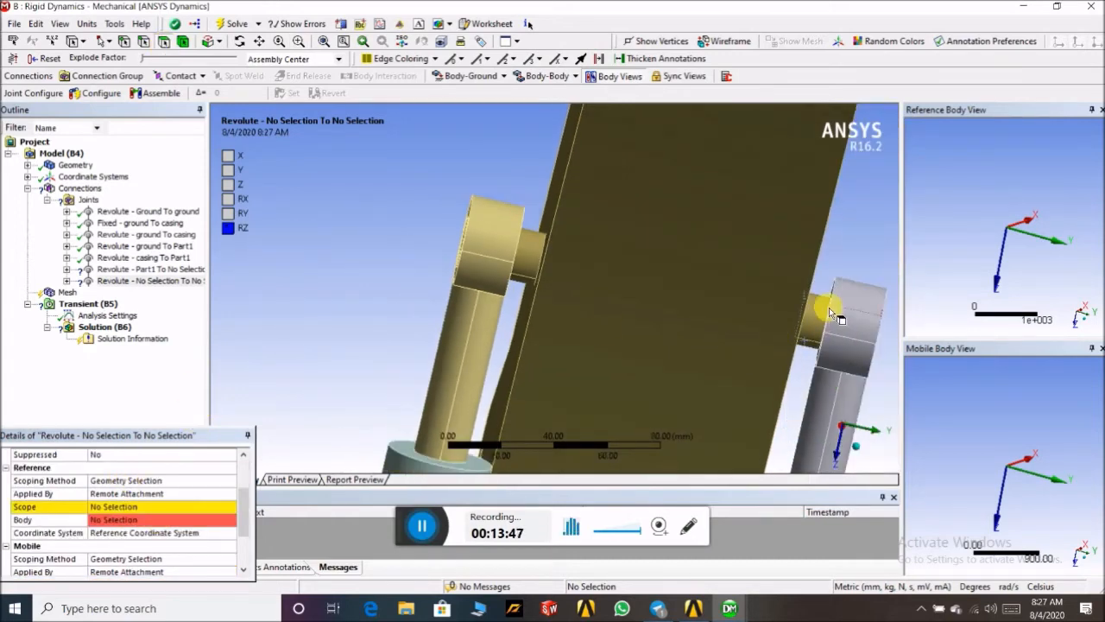
- Set the newest joint's reference scope to the two cylindrical faces of the yellow arm's pin in the beige rod eye
click(154, 269)
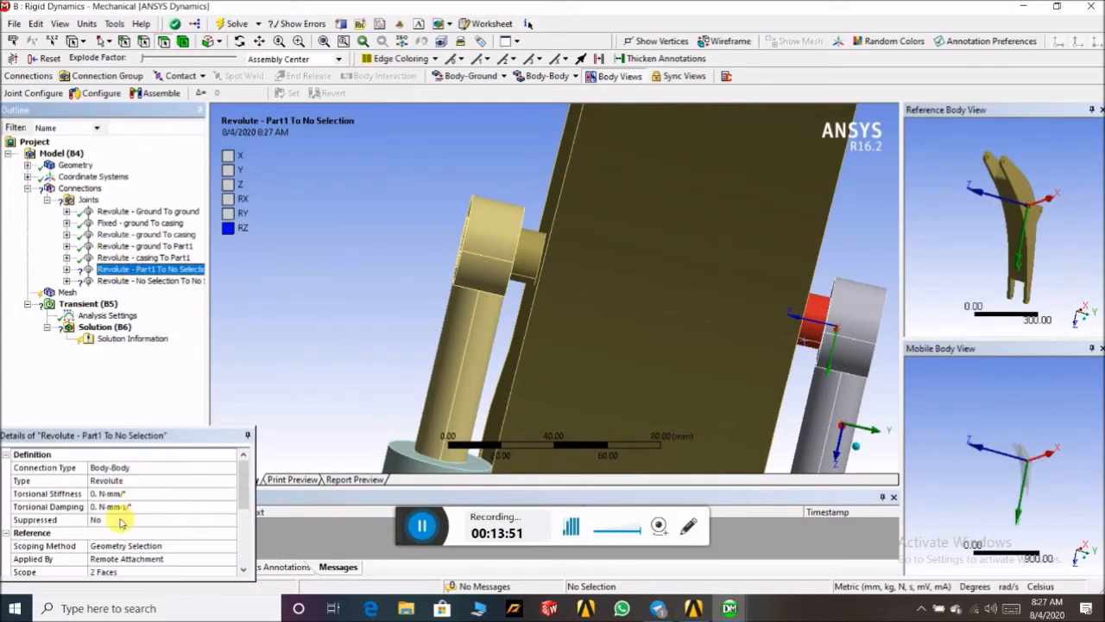
scroll(120, 522, down, 3)
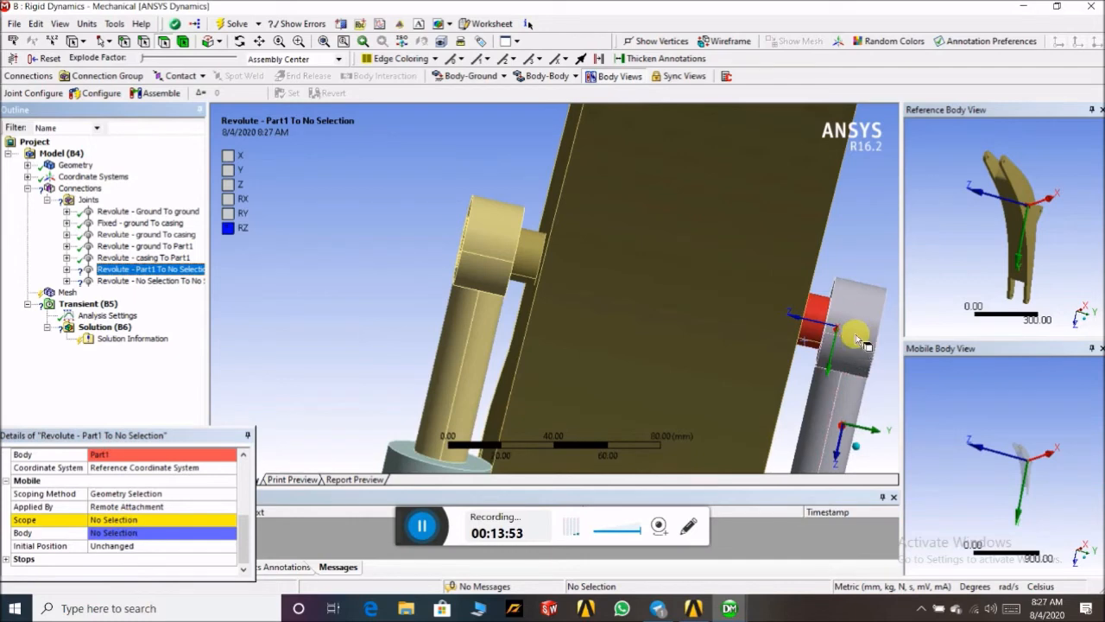
click(155, 281)
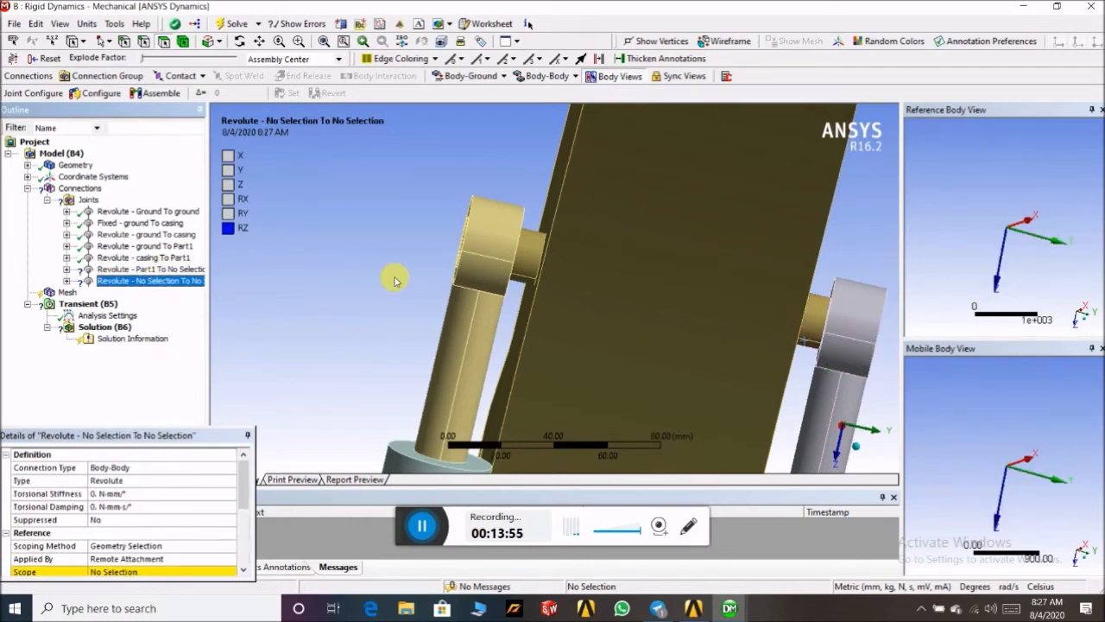
click(531, 259)
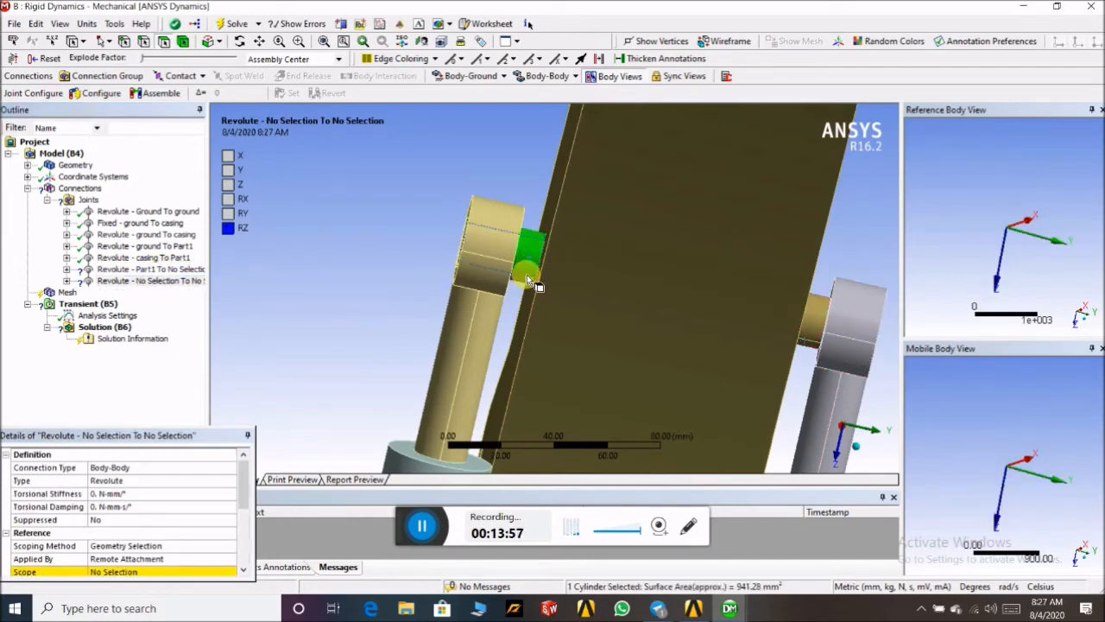
scroll(207, 495, down, 2)
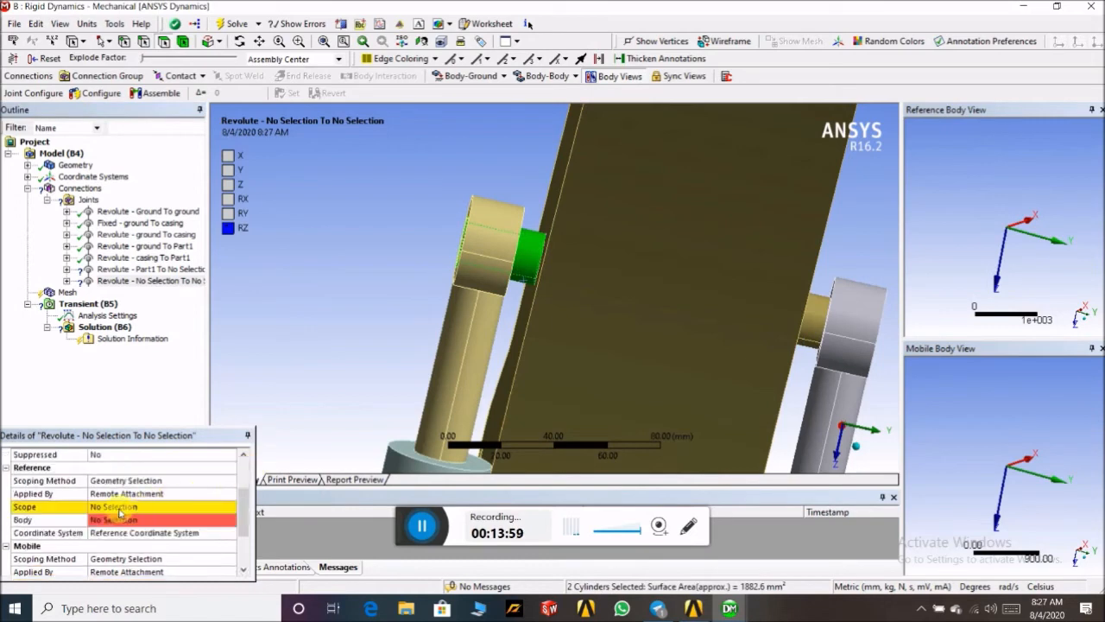
click(119, 508)
click(186, 507)
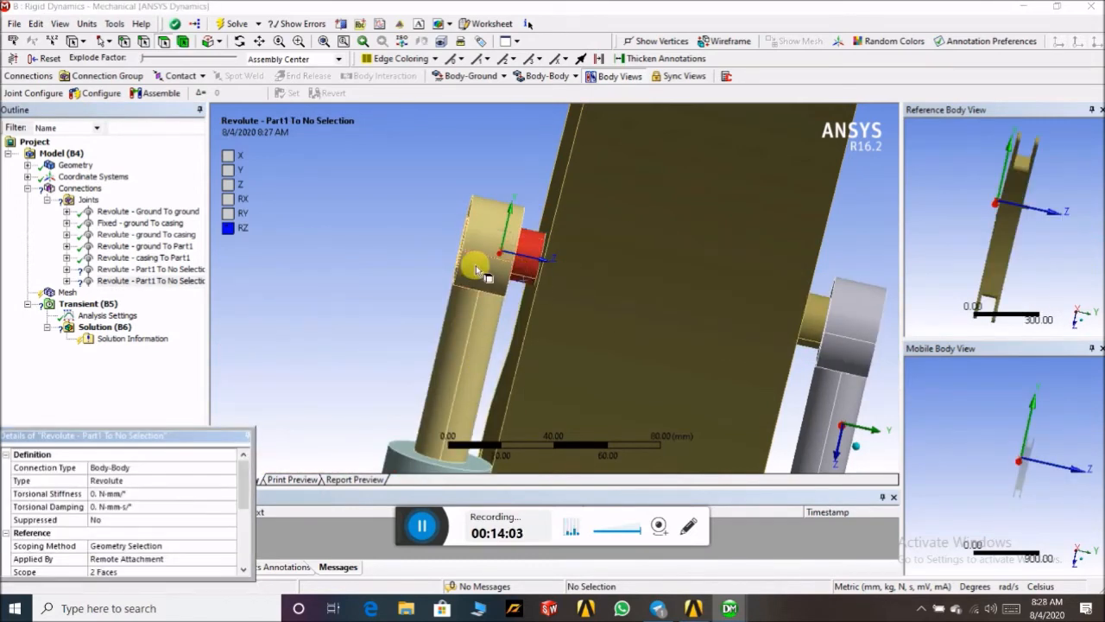
- Hide the yellow arm body to expose the hole faces of the piston rod eyes
click(694, 236)
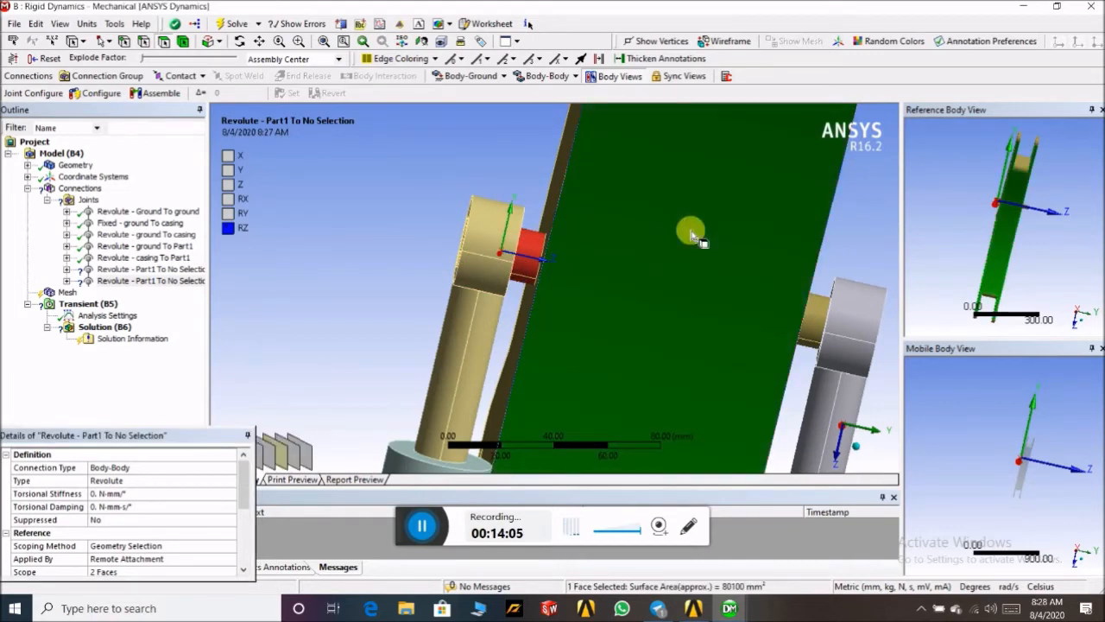
right_click(693, 235)
click(741, 275)
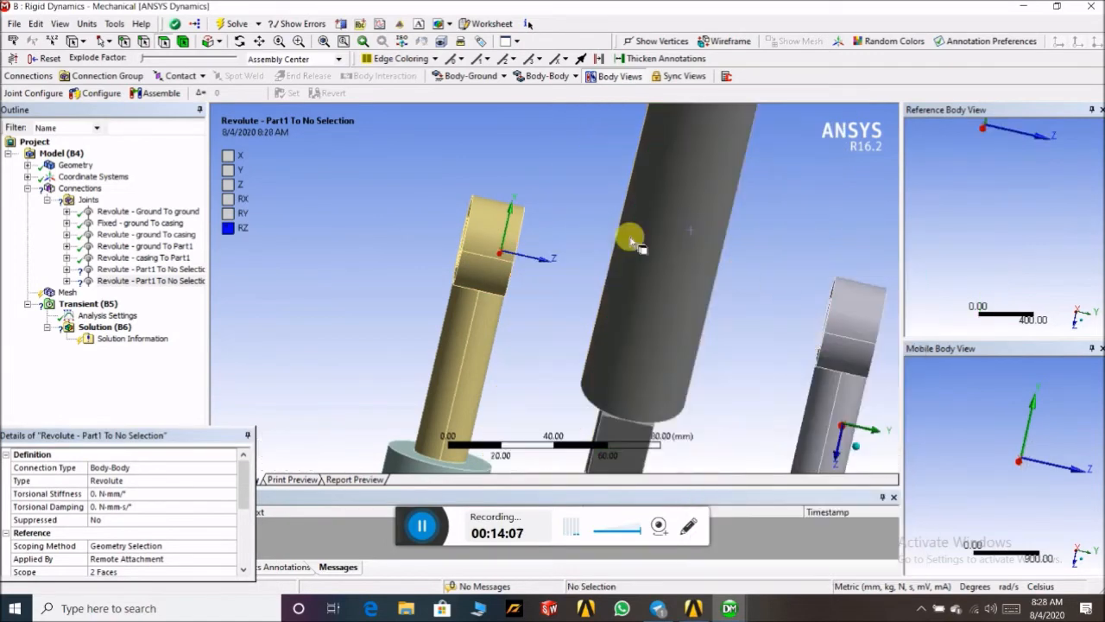
- Set the mobile scope of the first incomplete Part1 revolute joint to the two cylindrical hole faces of the grey piston rod eye
middle_drag(425, 182, 538, 231)
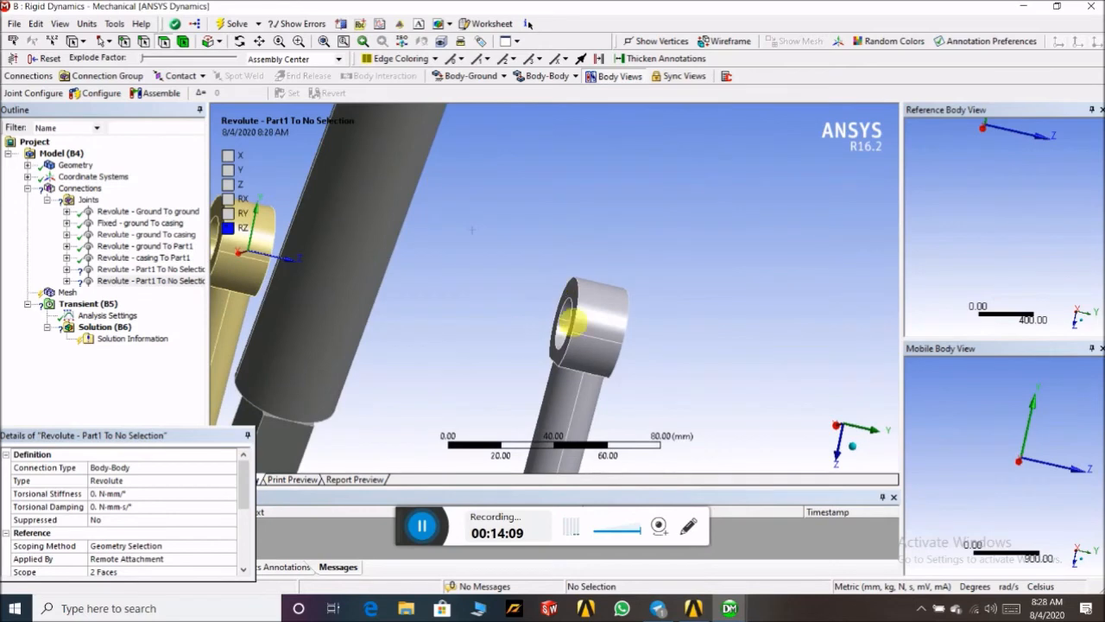
scroll(524, 322, down, 1)
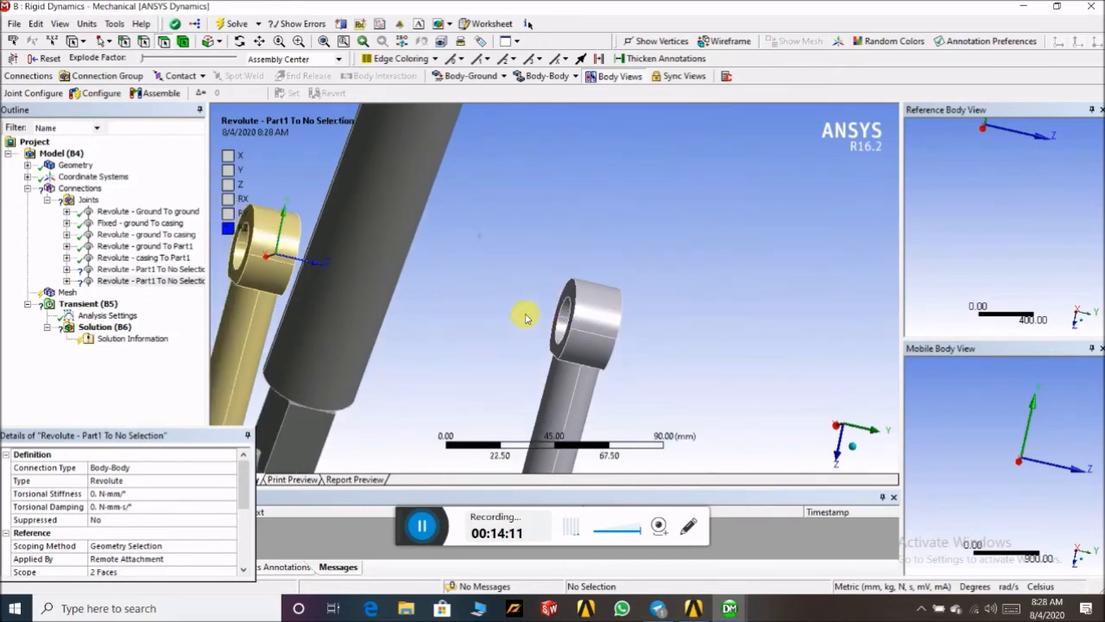
click(97, 269)
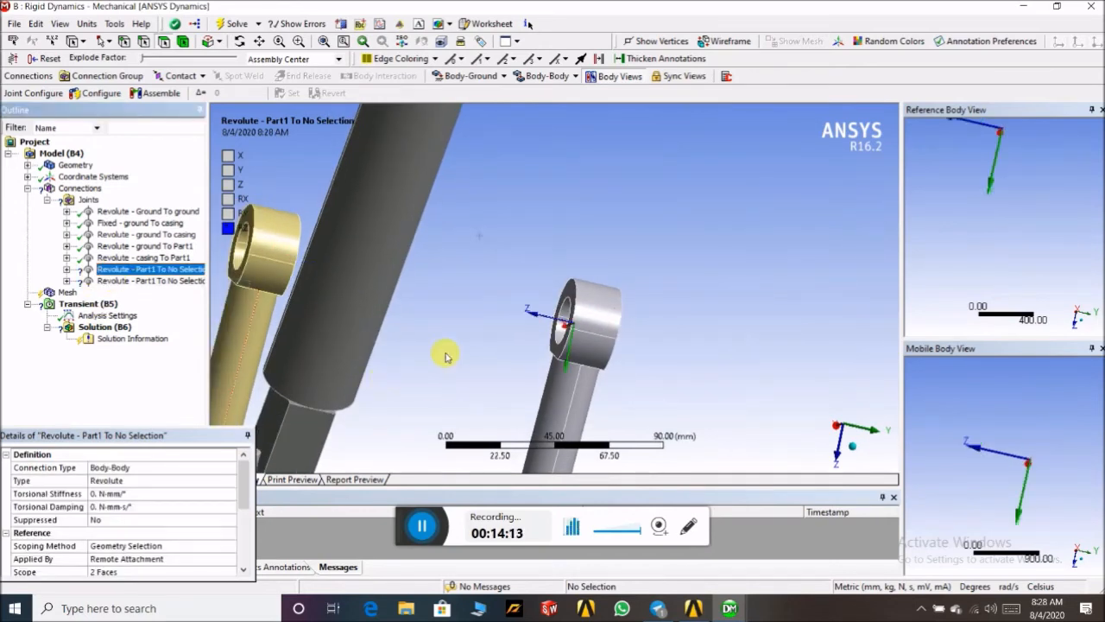
scroll(151, 516, down, 4)
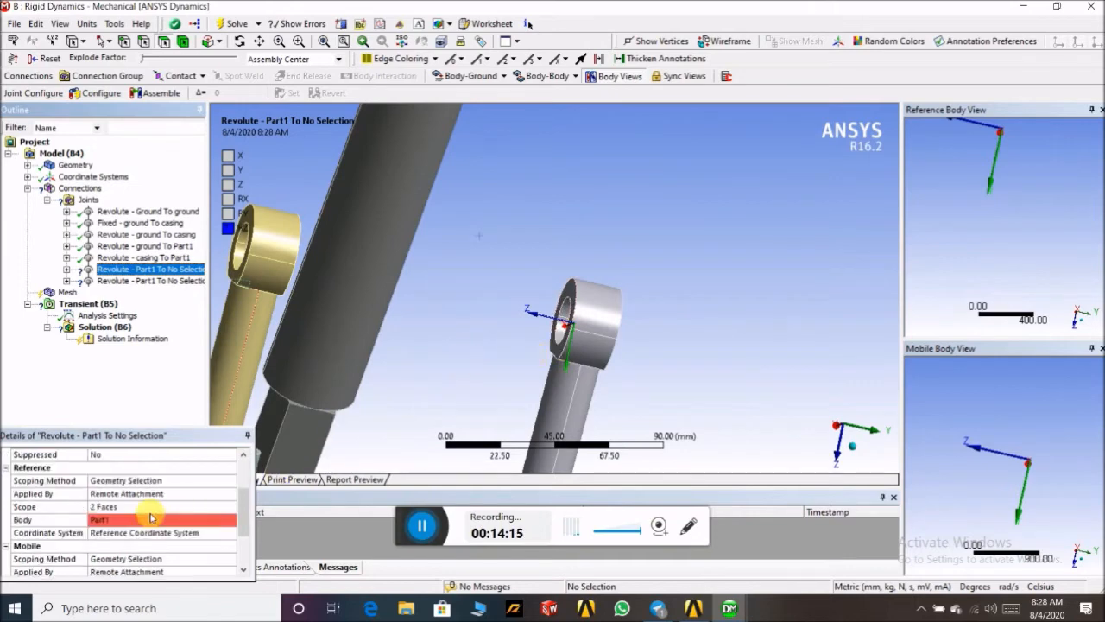
click(114, 521)
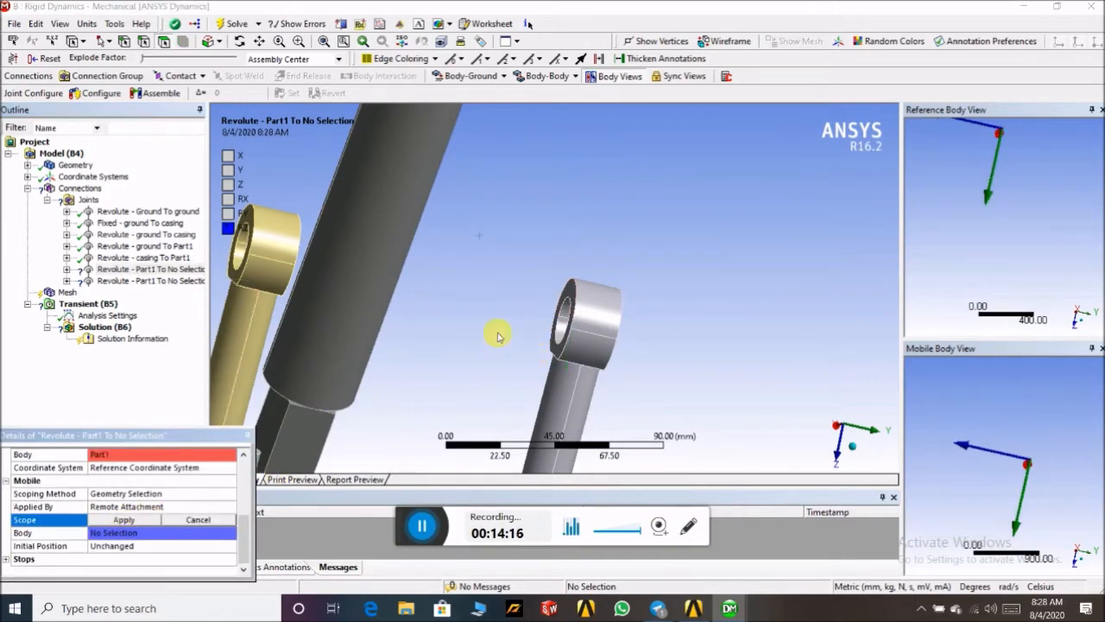
click(569, 309)
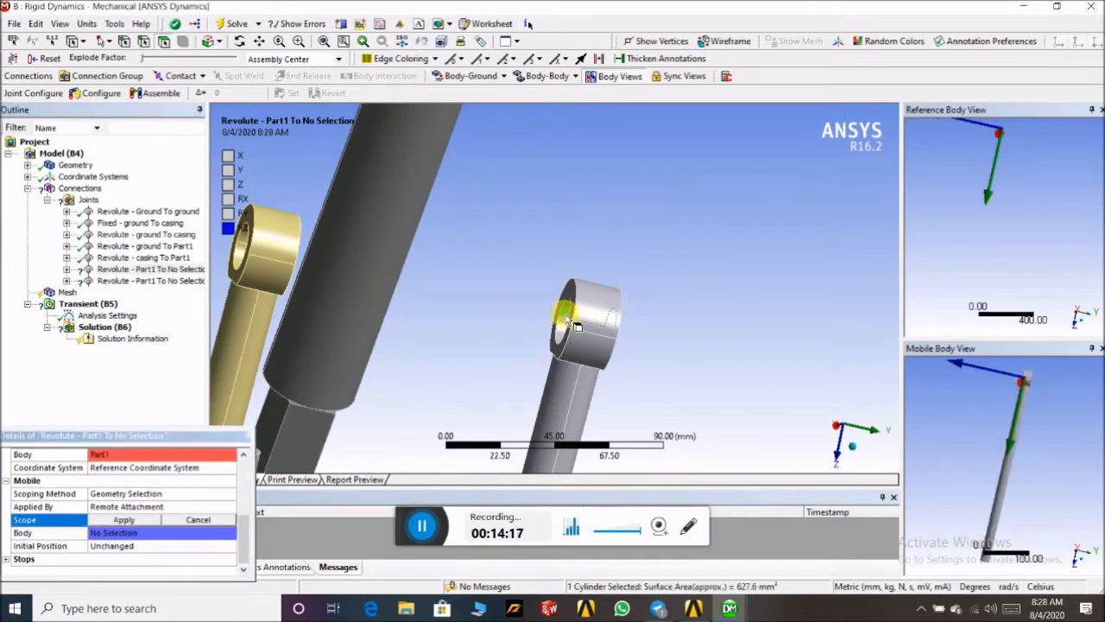
click(123, 521)
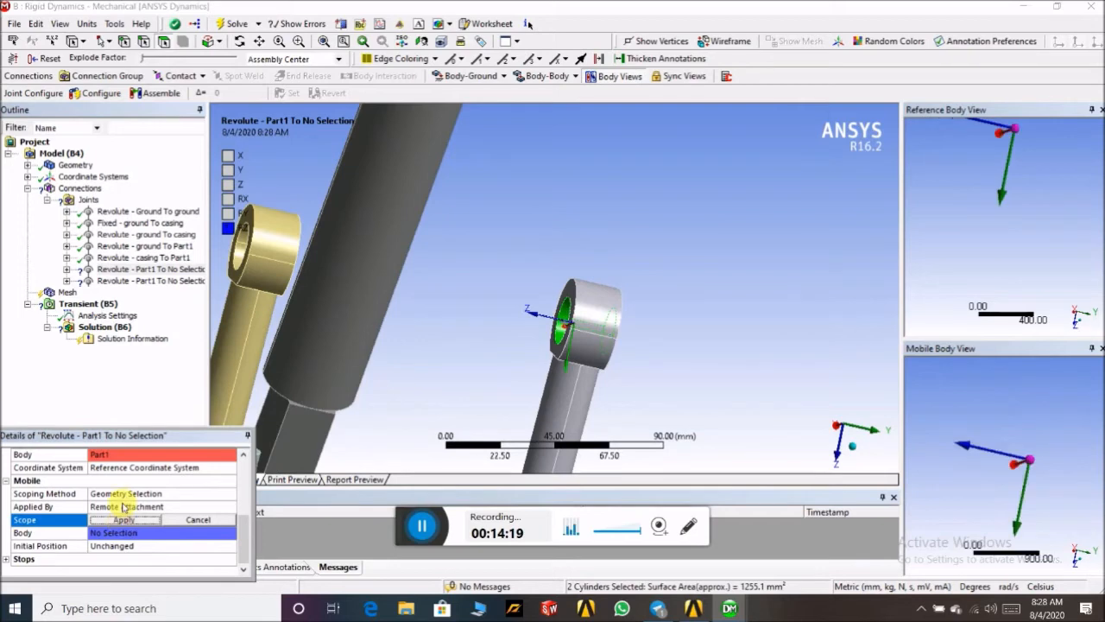
- Set the mobile scope of the remaining incomplete Part1 revolute joint to the two cylindrical hole faces of the beige piston rod eye
click(114, 281)
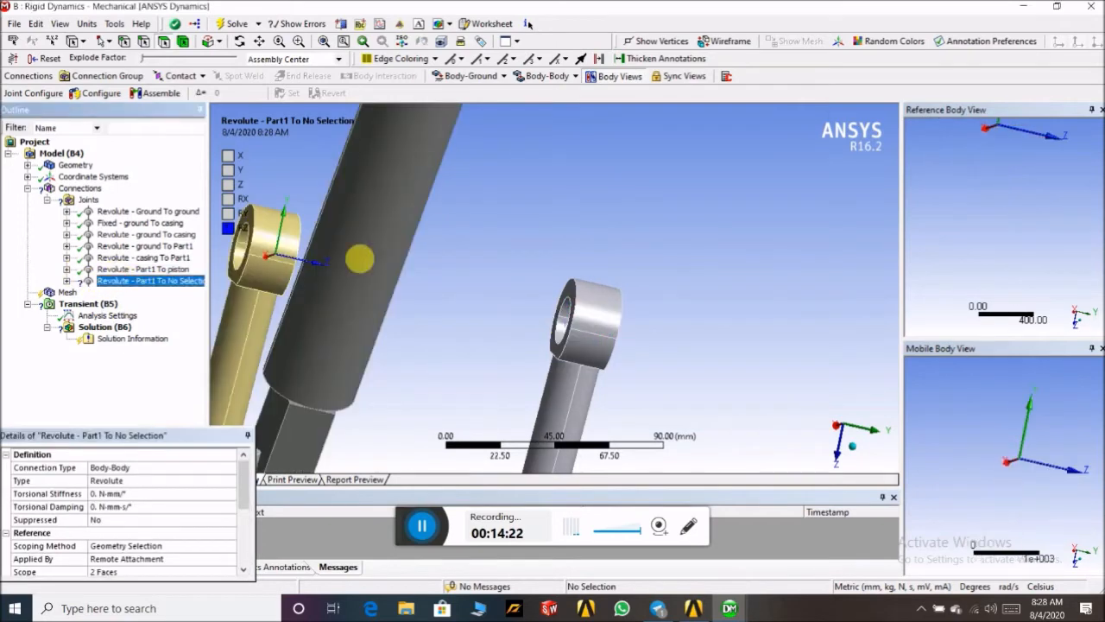
click(249, 246)
scroll(144, 471, down, 2)
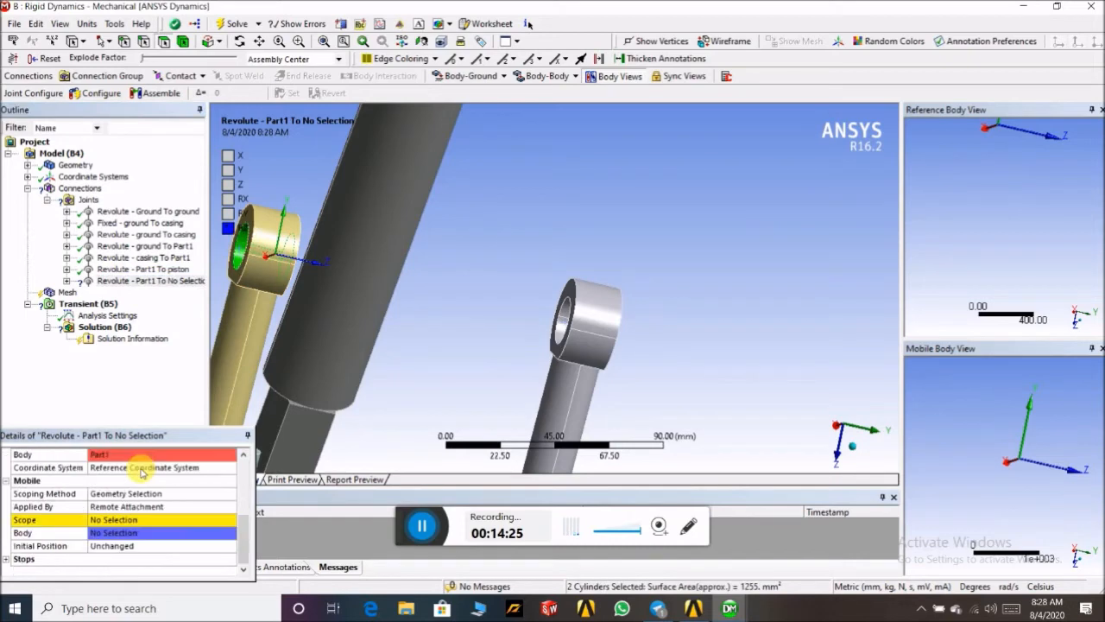
click(113, 522)
click(195, 519)
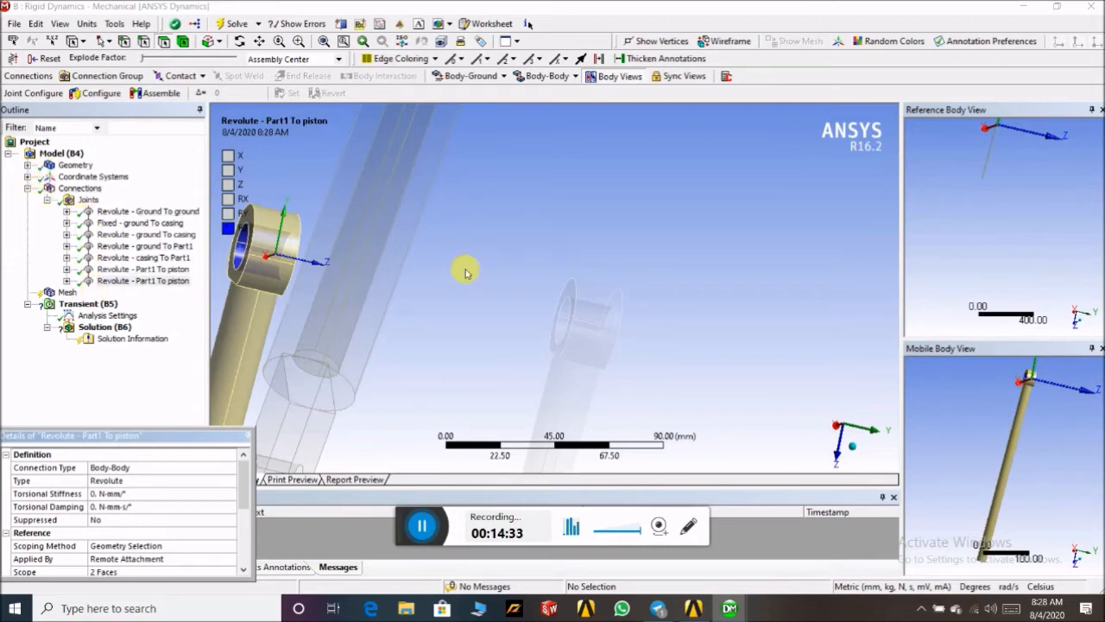
- Show the hidden yellow arm body Part1 again
scroll(605, 268, down, 1)
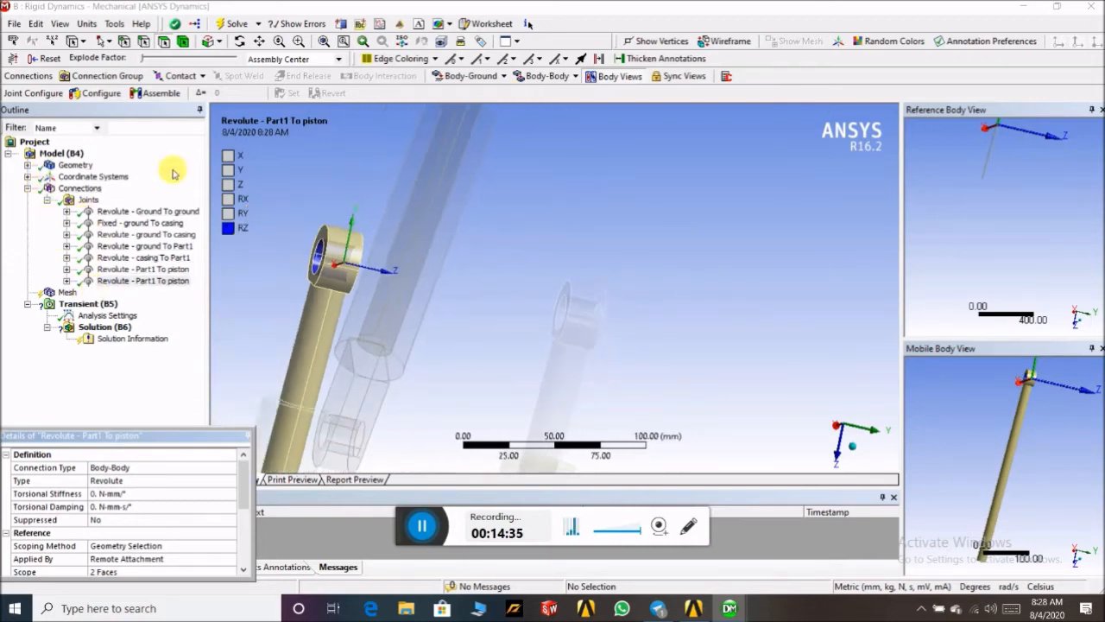
click(28, 164)
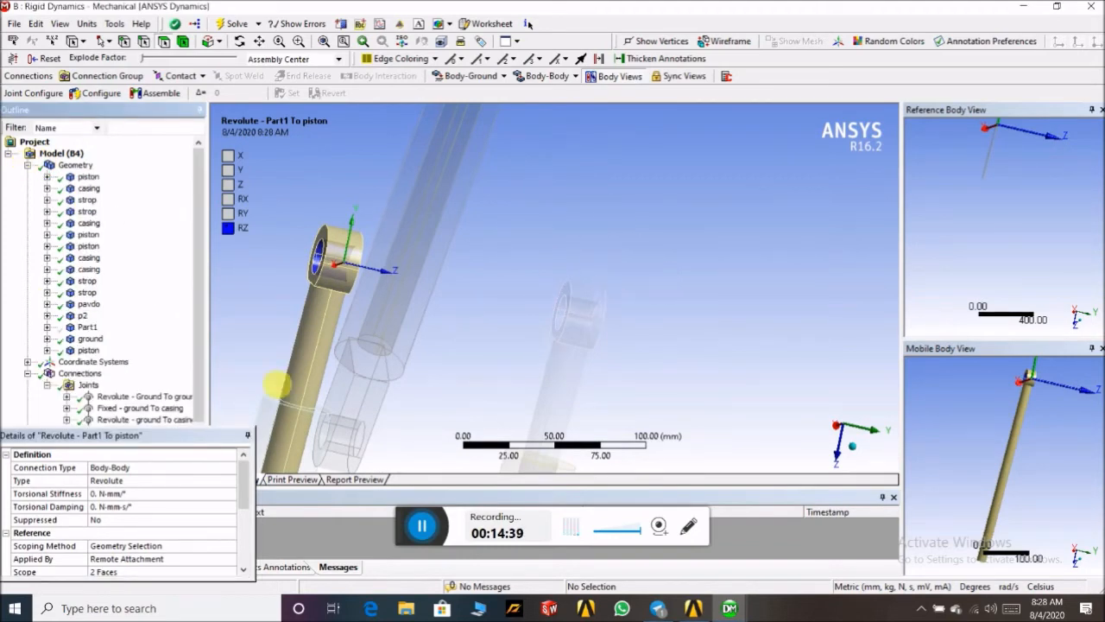
click(87, 328)
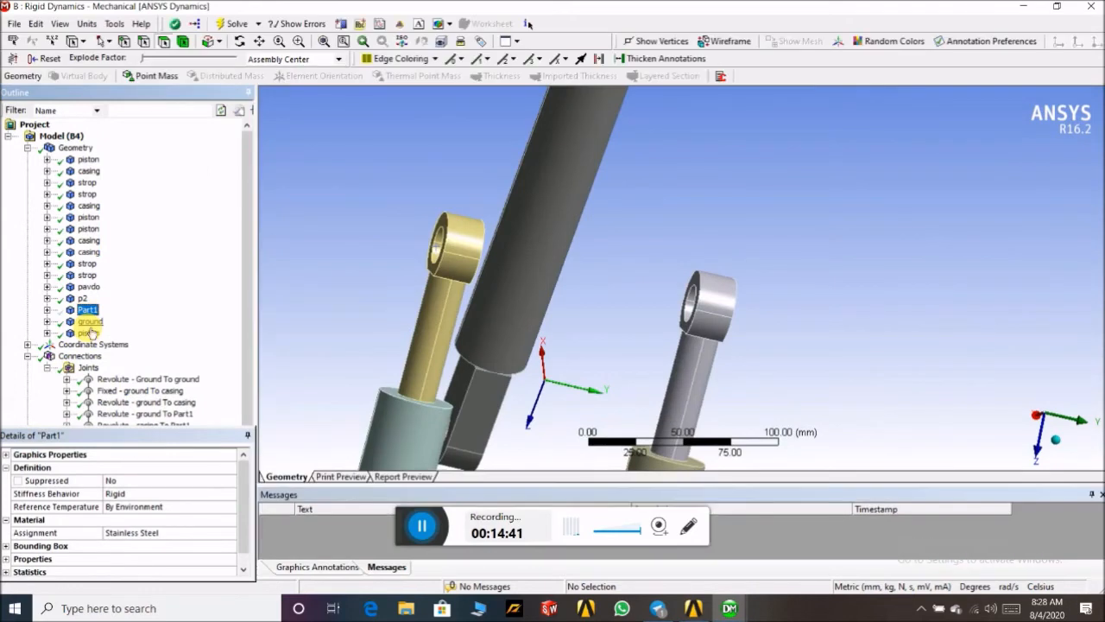
right_click(89, 316)
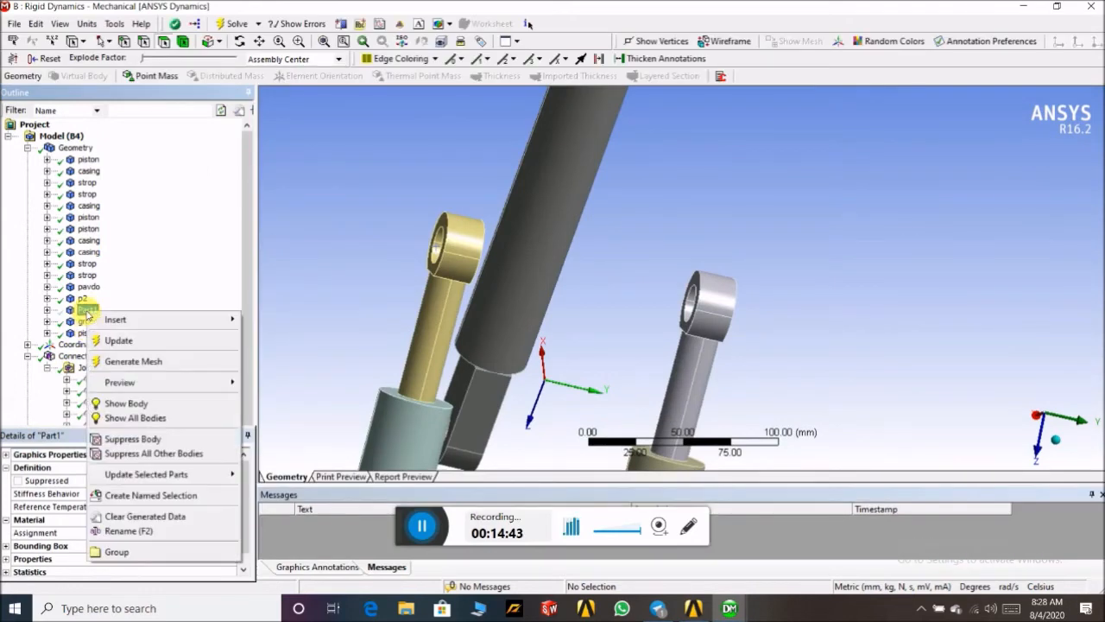
click(121, 401)
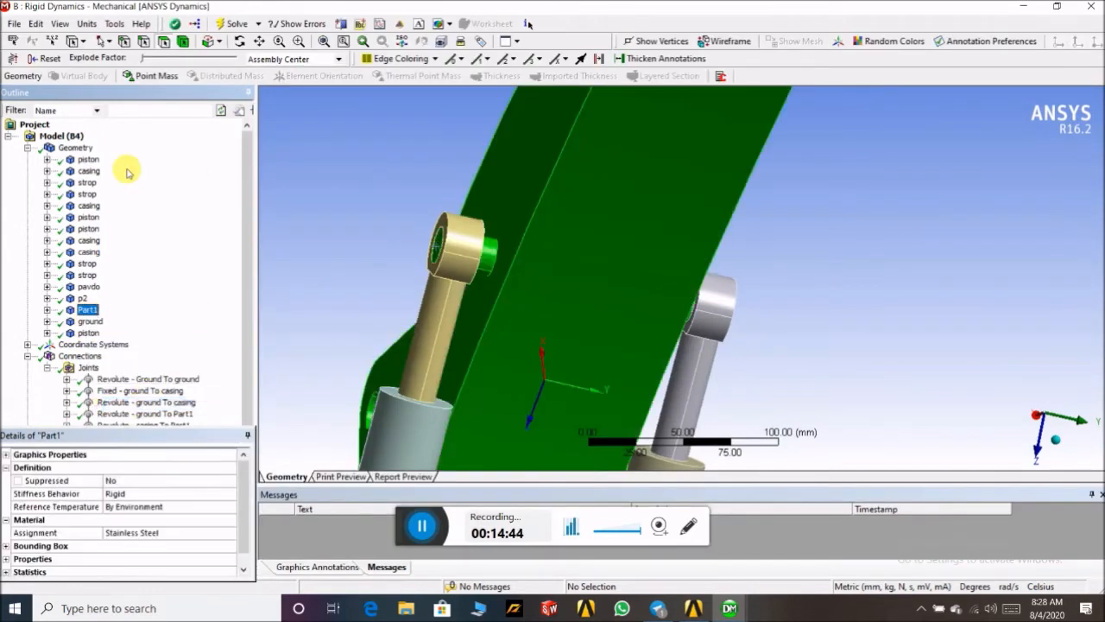
click(28, 149)
- Add a Body-Body revolute joint for the pin hole where the upper cylinder's piston rod meets the rear end of the green arm
scroll(773, 247, down, 5)
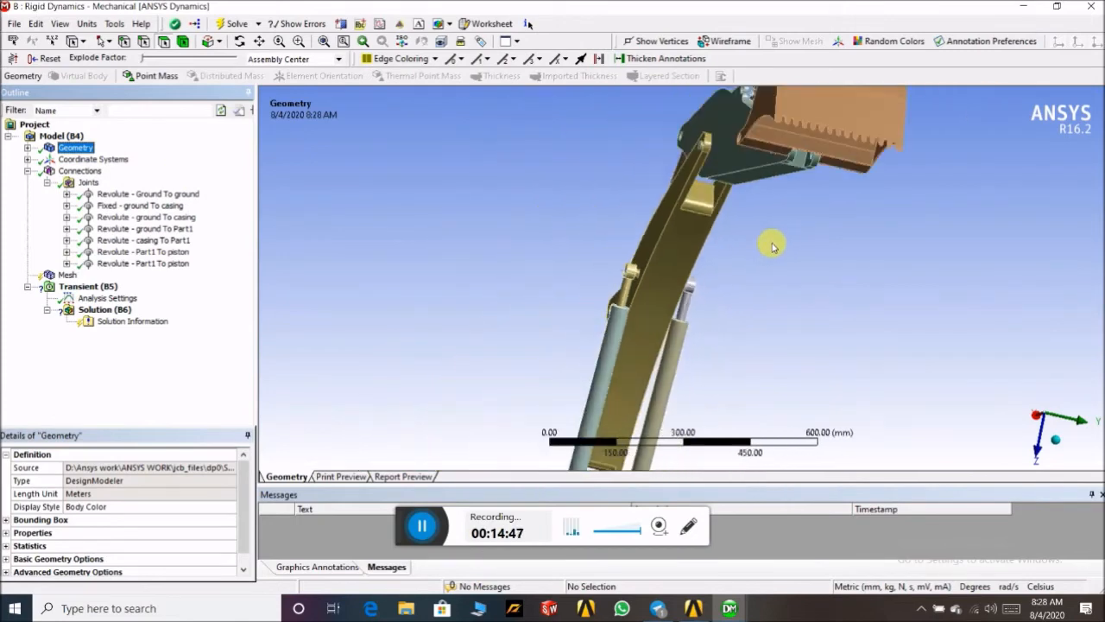
middle_drag(773, 247, 653, 270)
scroll(653, 271, down, 4)
middle_drag(830, 300, 773, 316)
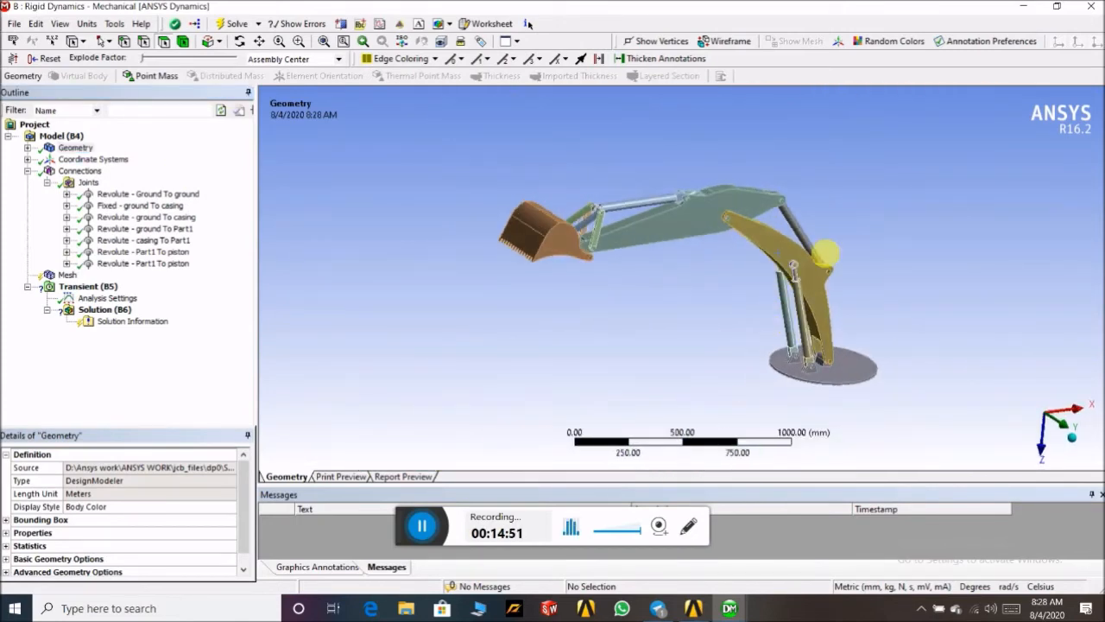
middle_drag(780, 204, 748, 212)
click(318, 41)
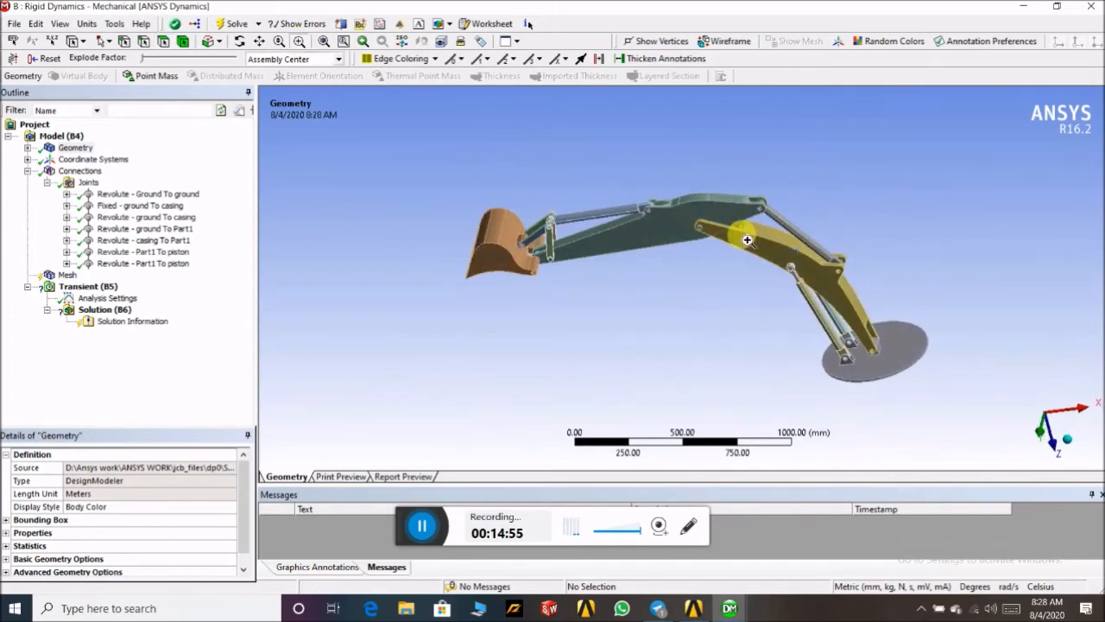
drag(748, 183, 845, 263)
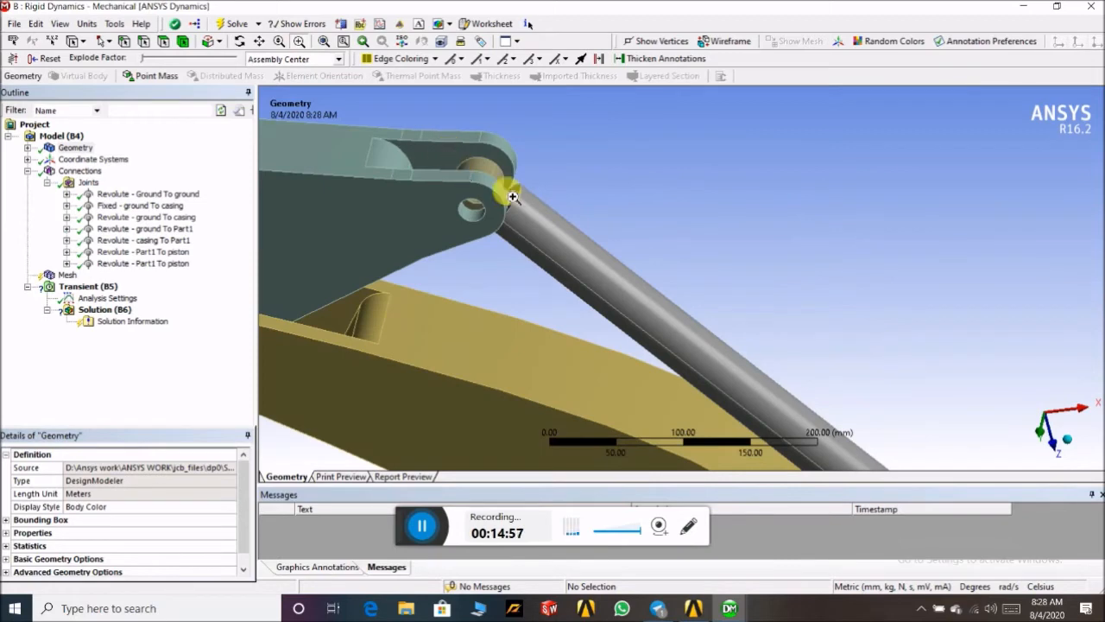
middle_drag(518, 177, 542, 169)
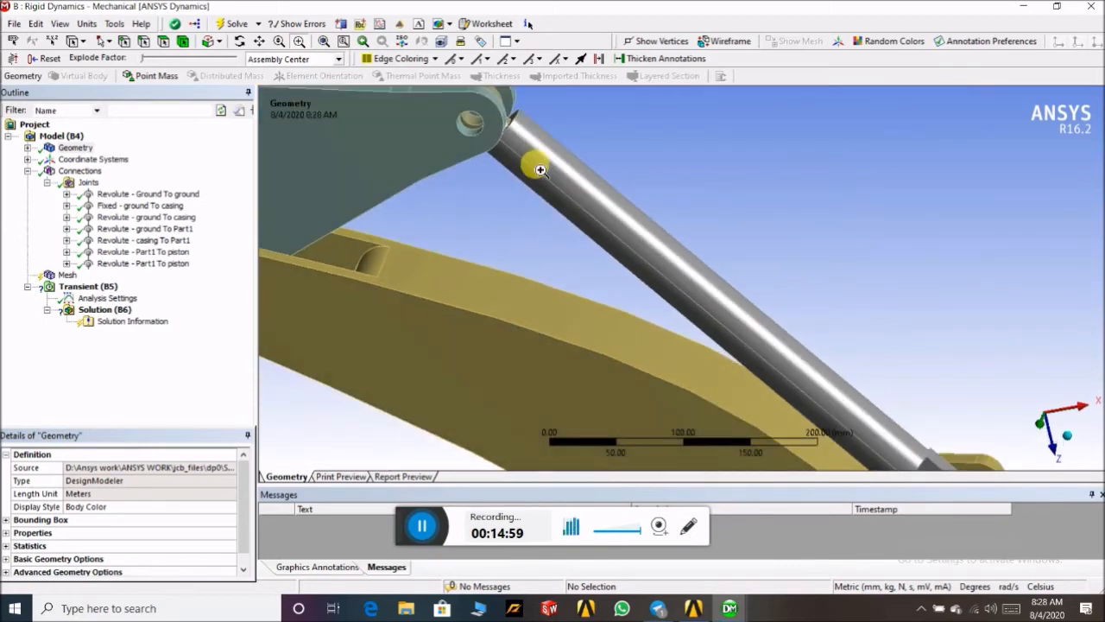
drag(432, 86, 510, 153)
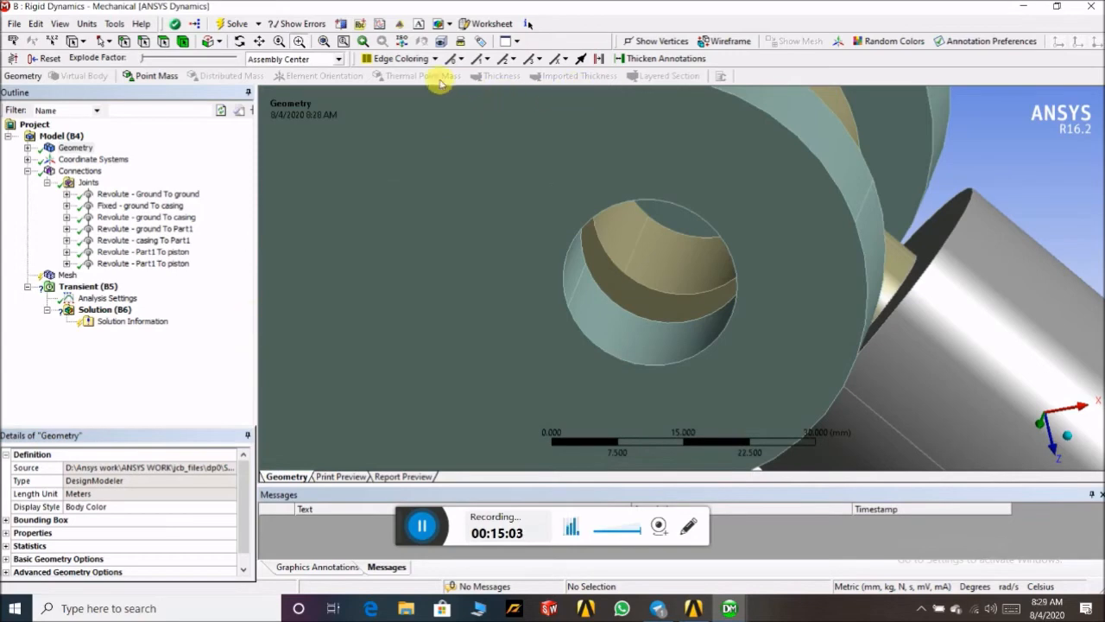
click(89, 182)
click(544, 76)
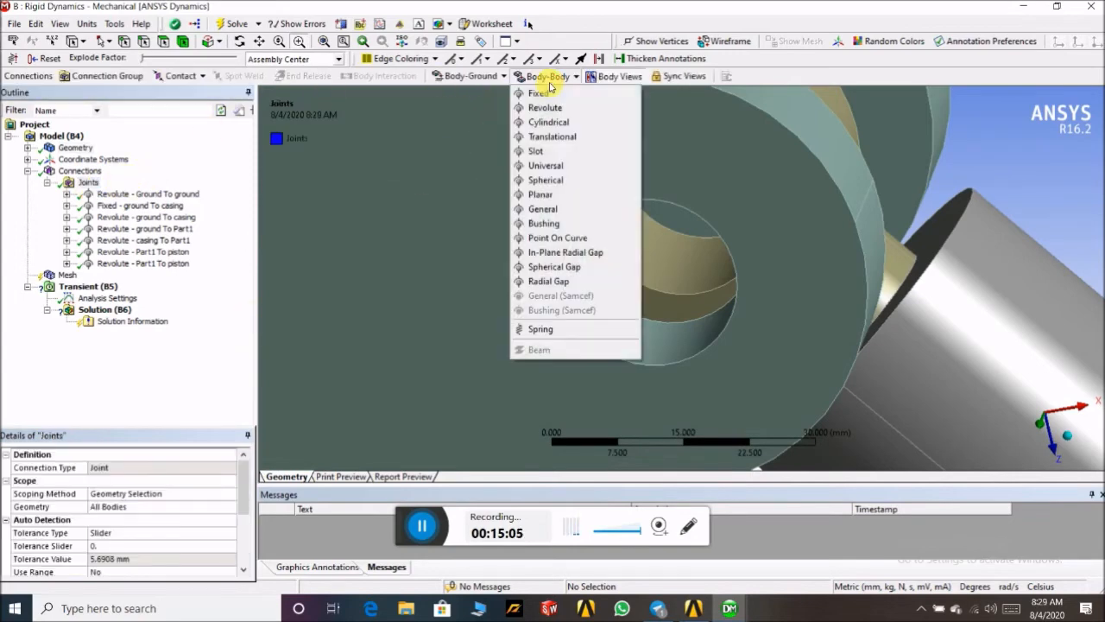
click(547, 105)
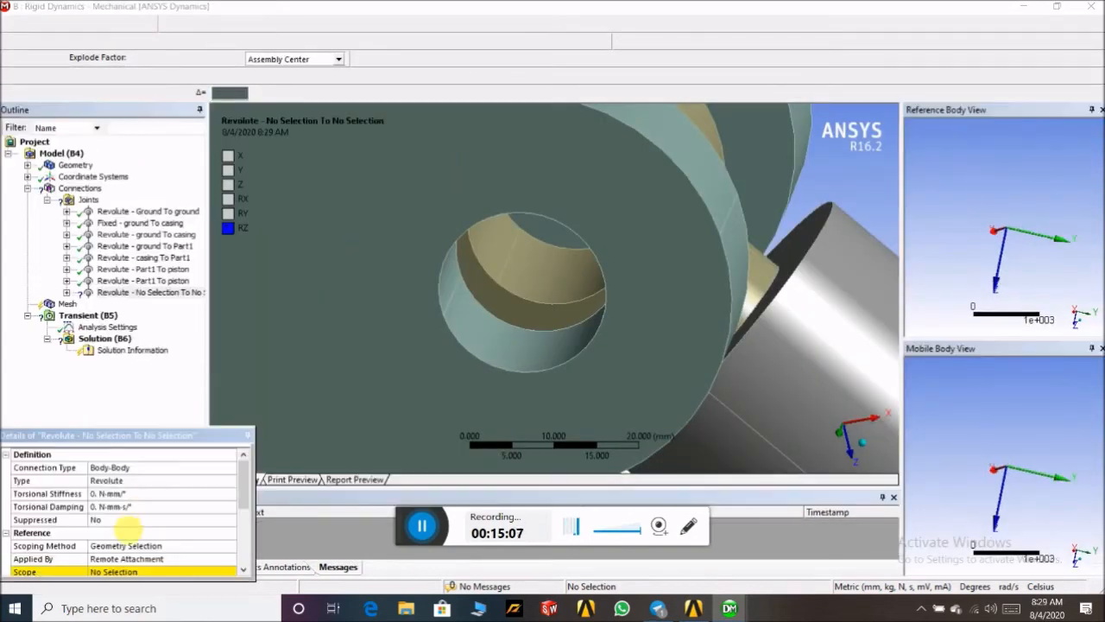
- Set the new joint's reference scope to the two cylindrical hole faces of the beige piston rod eye inside the green arm's fork
scroll(152, 516, down, 2)
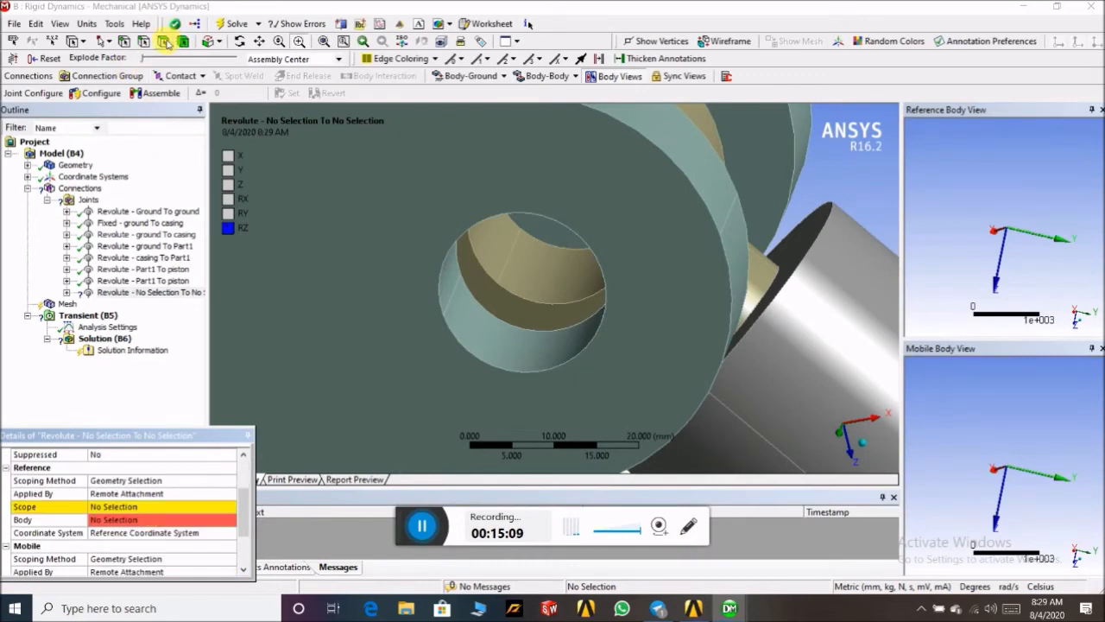
click(496, 250)
ctrl+click(513, 289)
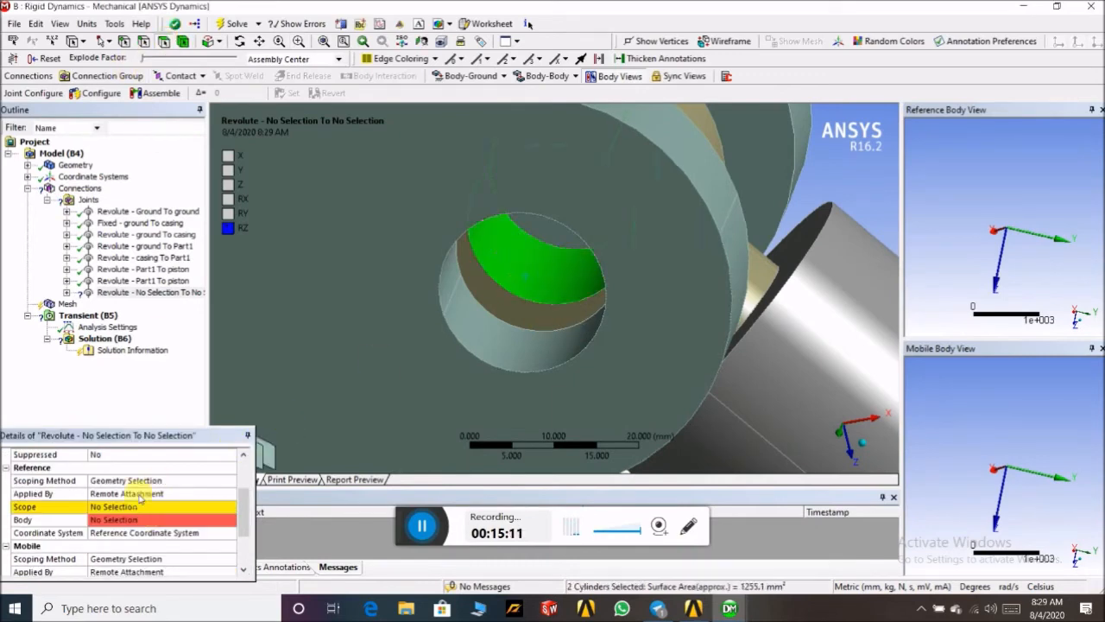
click(107, 507)
click(123, 506)
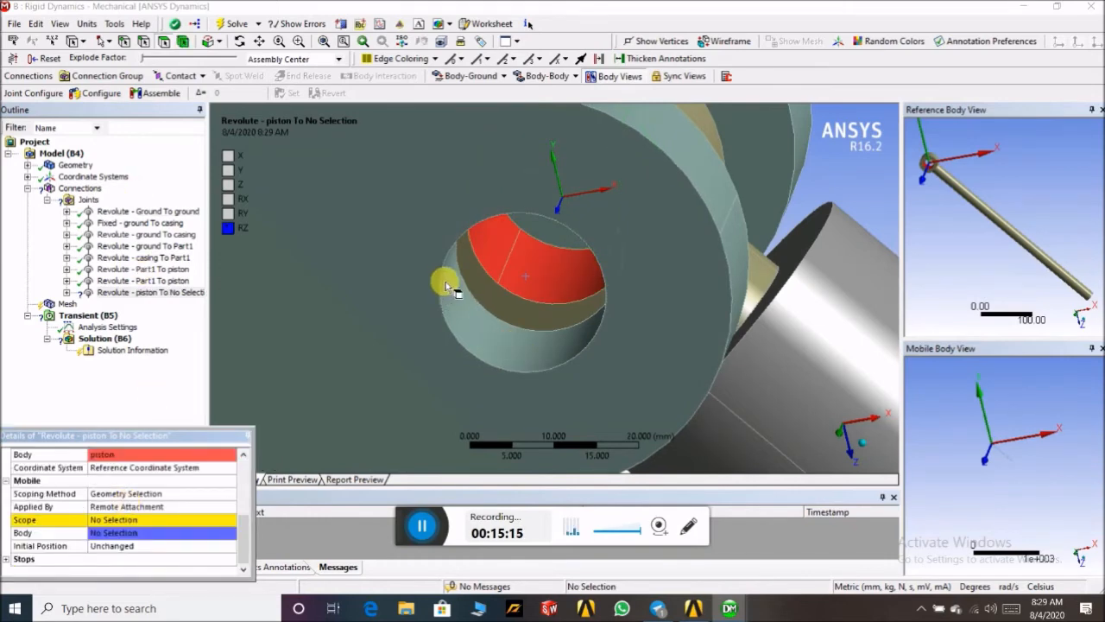
- Set the joint's mobile scope to the two cylindrical faces of the green arm's pin hole around the piston rod eye
click(456, 307)
ctrl+click(457, 313)
click(134, 521)
click(126, 520)
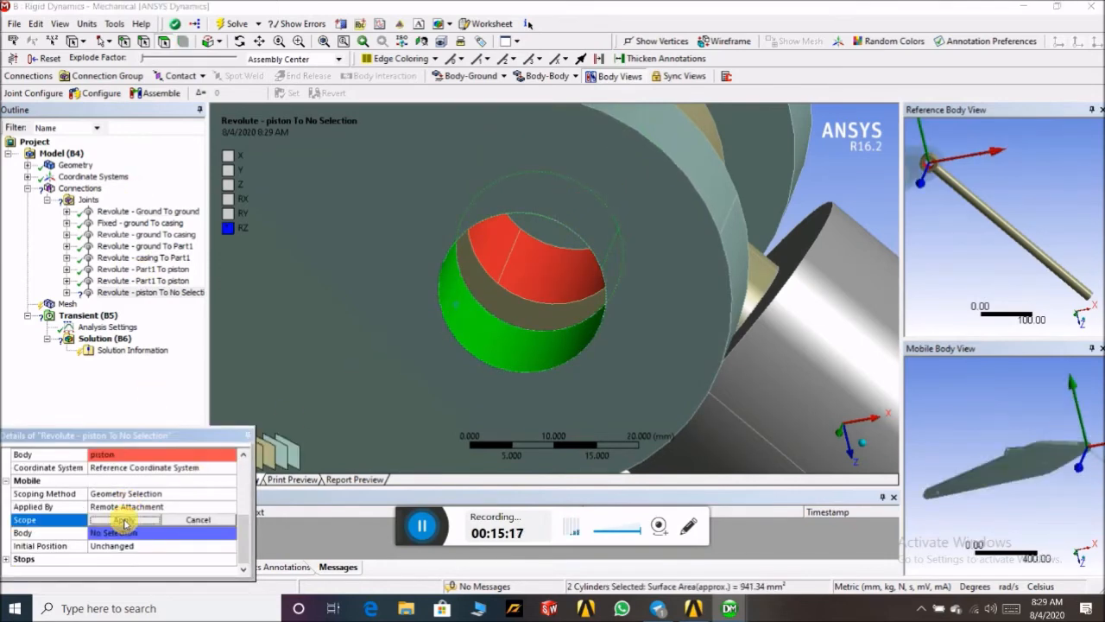
- Add another Body-Body revolute joint for the bucket cylinder casing's mount on top of the green arm
scroll(620, 346, down, 5)
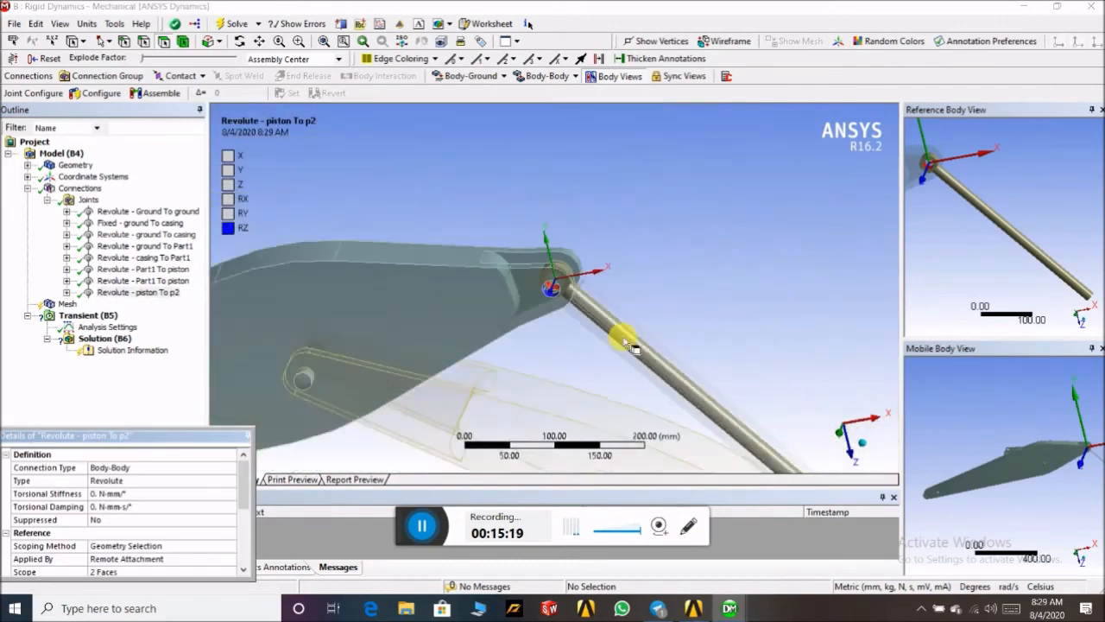
middle_drag(412, 418, 483, 407)
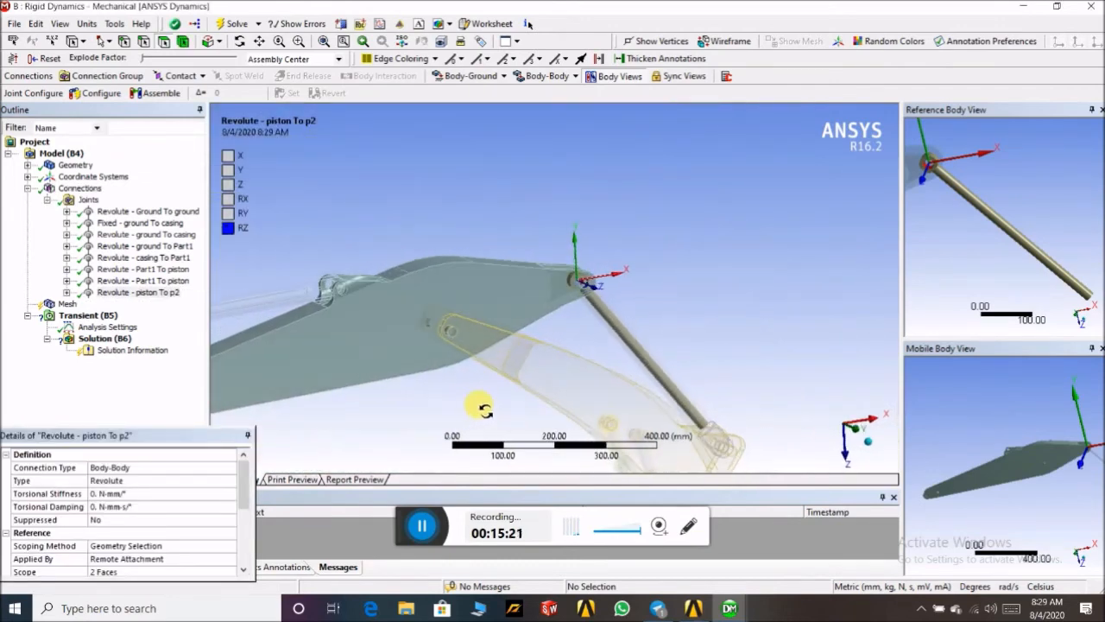
click(298, 41)
drag(291, 253, 398, 337)
click(526, 75)
click(533, 108)
- Set the new joint's reference scope to the two cylindrical hole faces of the bucket cylinder casing's eye
mouse_move(585, 168)
middle_down()
mouse_move(558, 156)
mouse_move(569, 173)
middle_up()
drag(455, 210, 585, 279)
scroll(129, 544, down, 1)
click(127, 533)
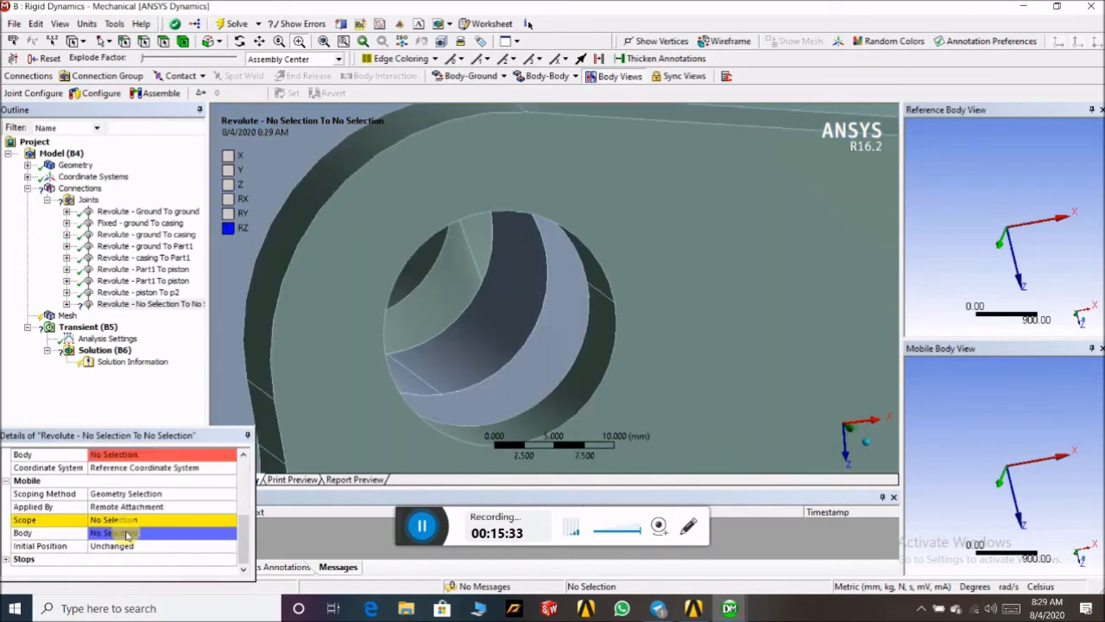
scroll(107, 513, up, 2)
click(107, 509)
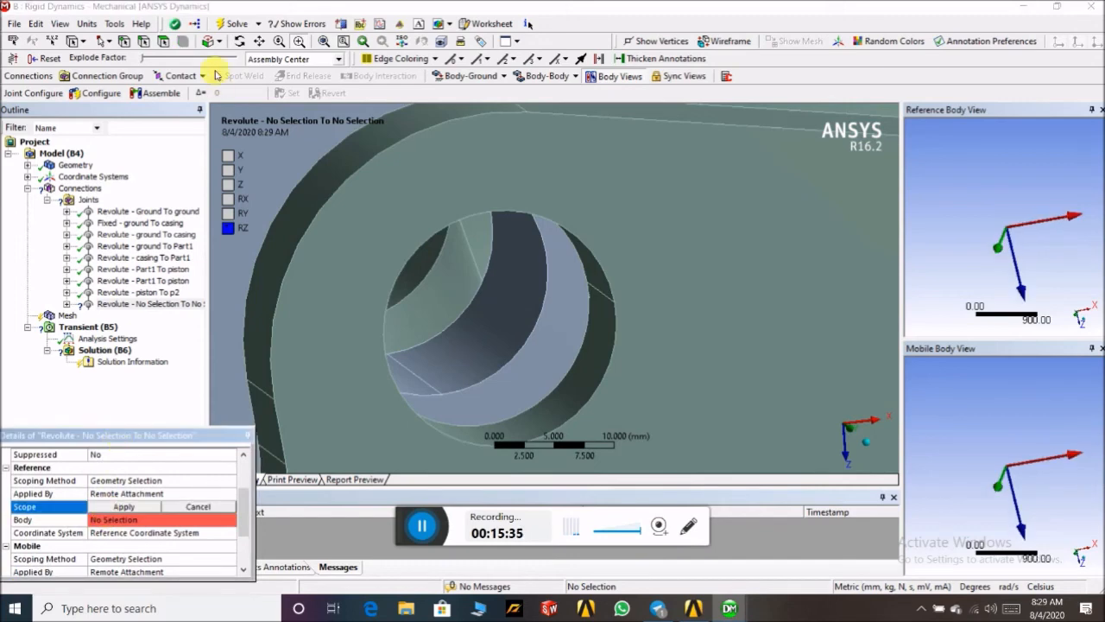
click(421, 379)
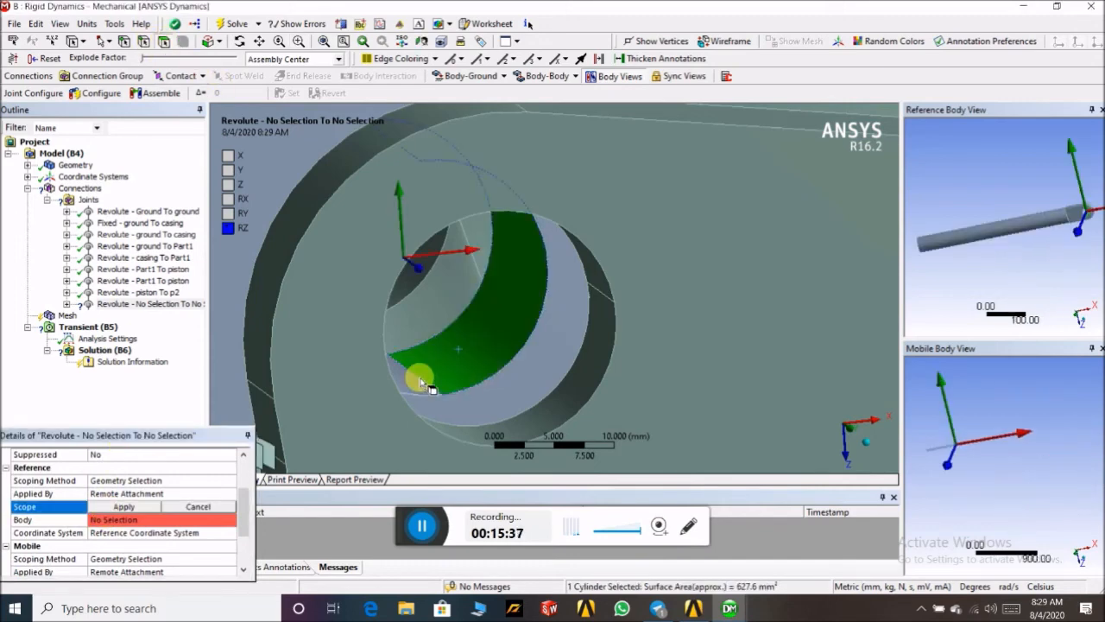
ctrl+click(407, 386)
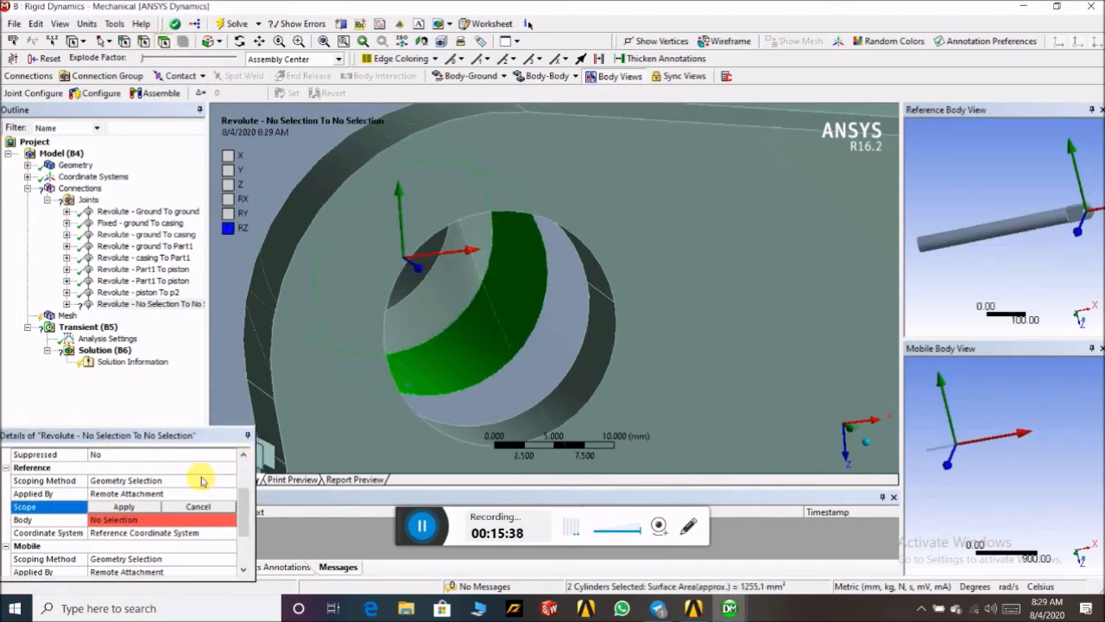
click(145, 509)
- Set the joint's mobile scope to the two cylindrical faces of the green arm's pin hole around the cylinder casing eye
click(117, 519)
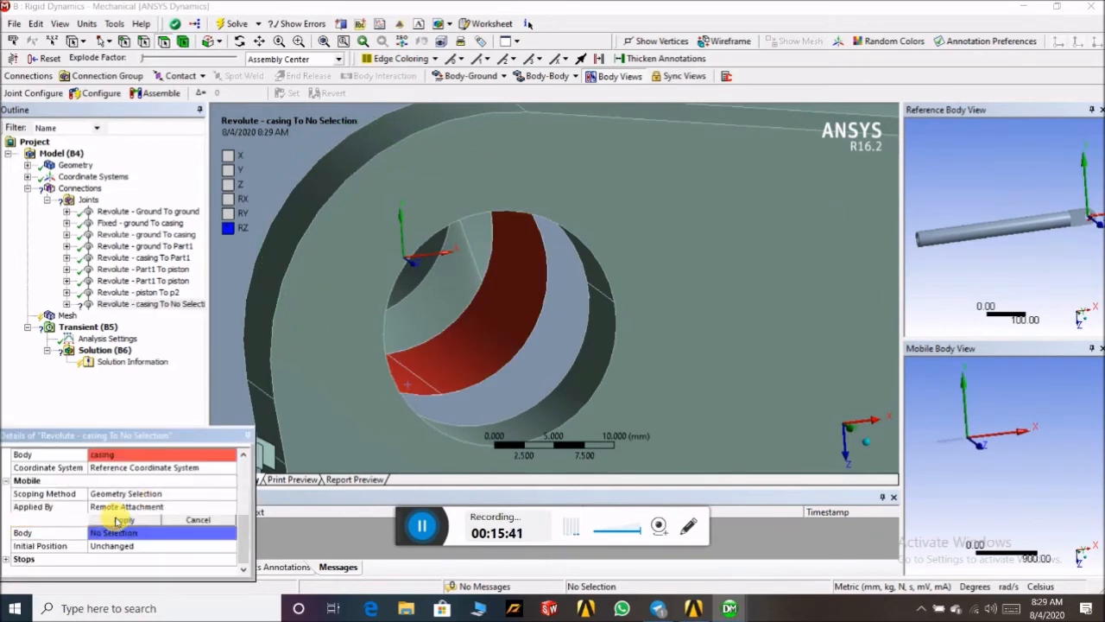
click(596, 285)
ctrl+click(581, 357)
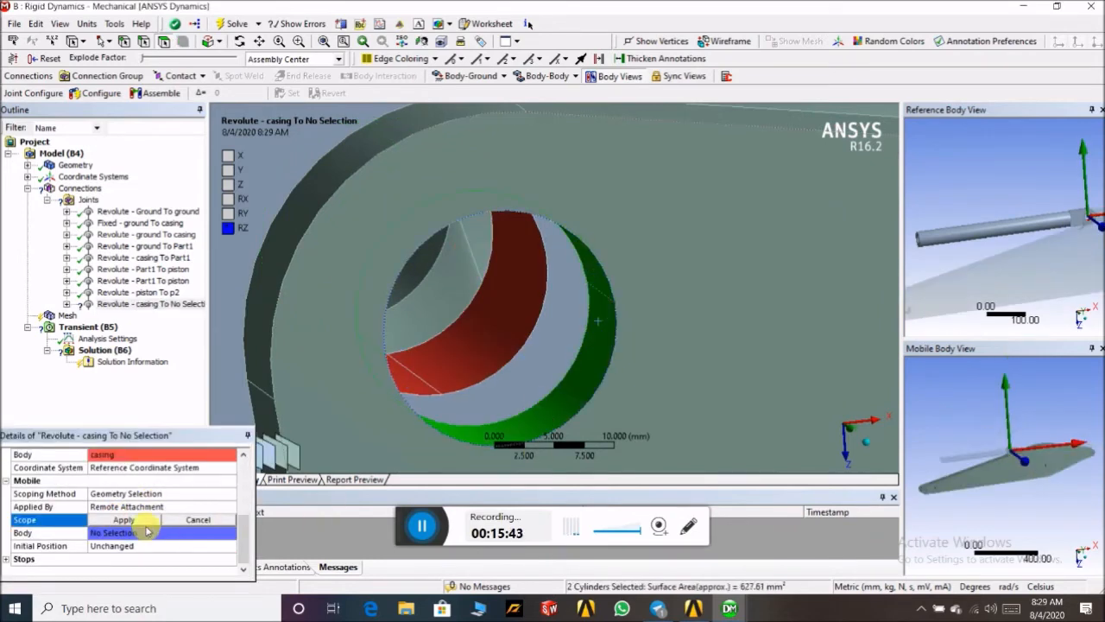
click(125, 520)
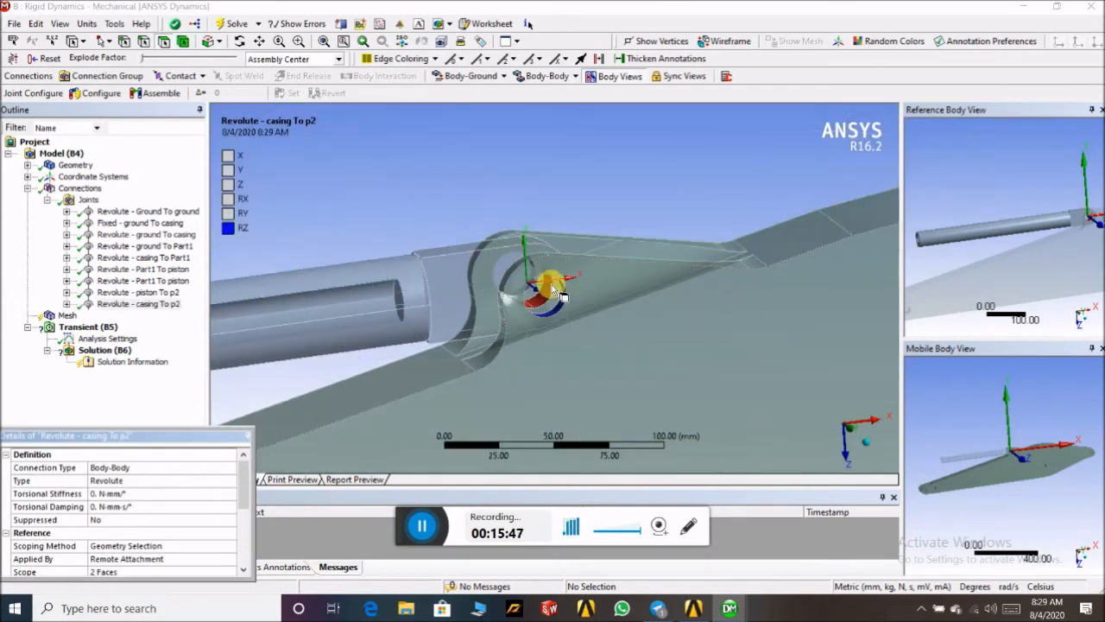
- Add another Body-Body revolute joint for the pivot between the green arm and the yellow boom
scroll(612, 217, down, 3)
scroll(611, 217, down, 4)
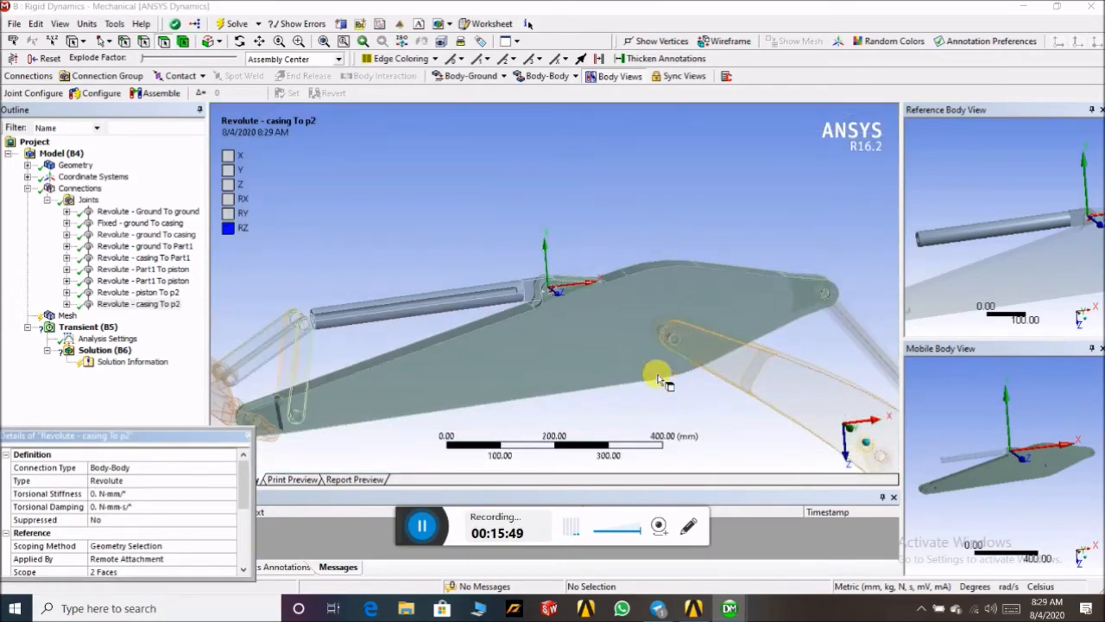
click(553, 78)
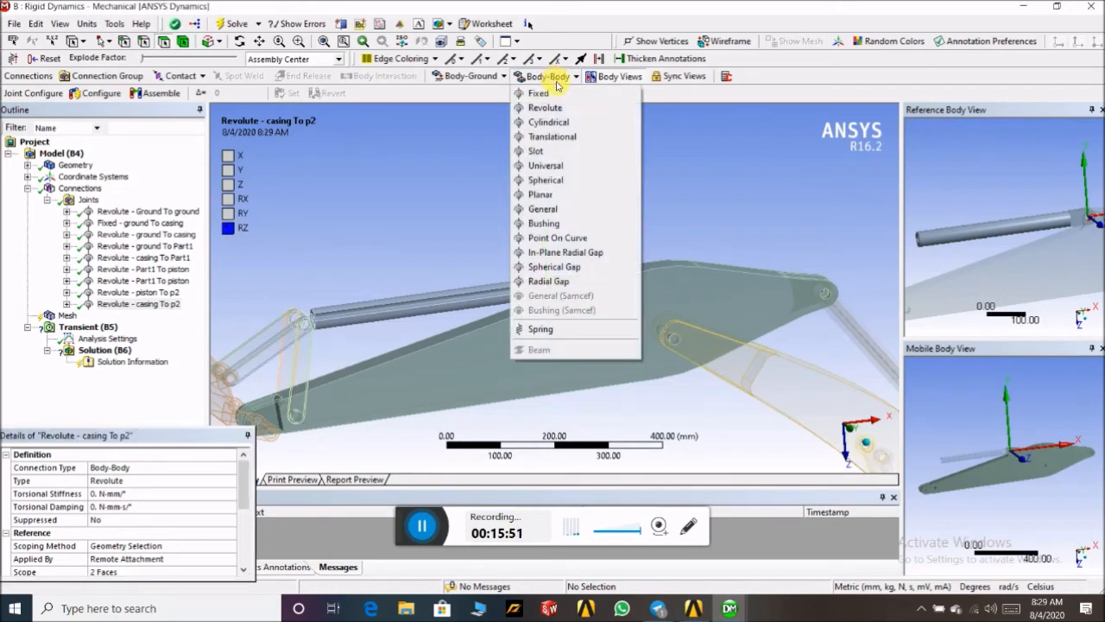
click(547, 107)
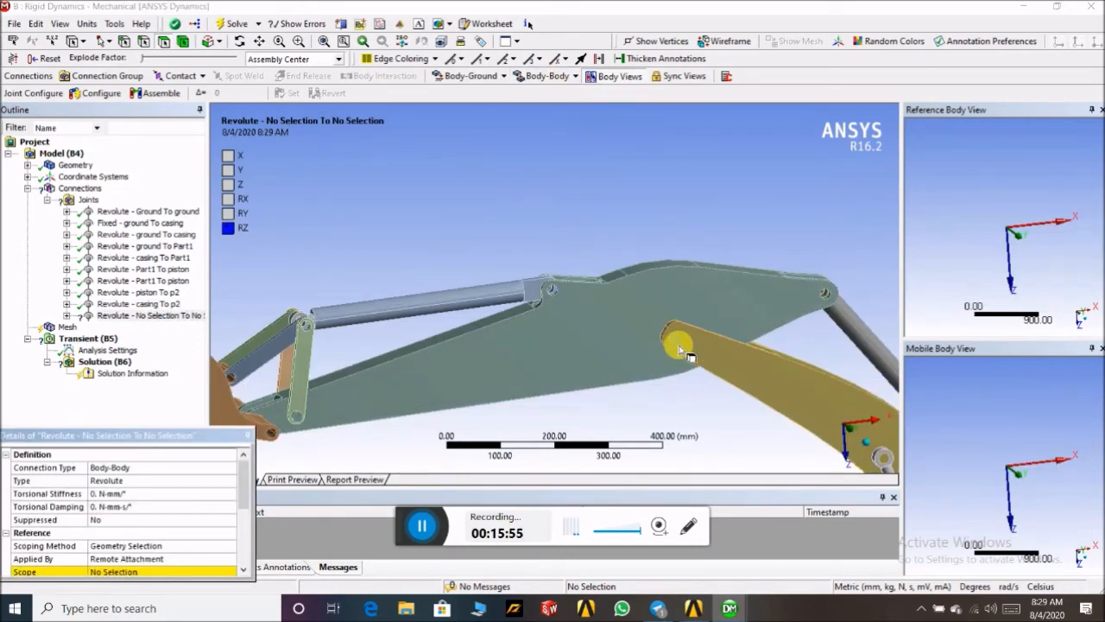
- Set the new joint's reference scope to the green arm's two cylindrical pivot faces seen inside the yellow boom's end hole
middle_drag(683, 350, 723, 367)
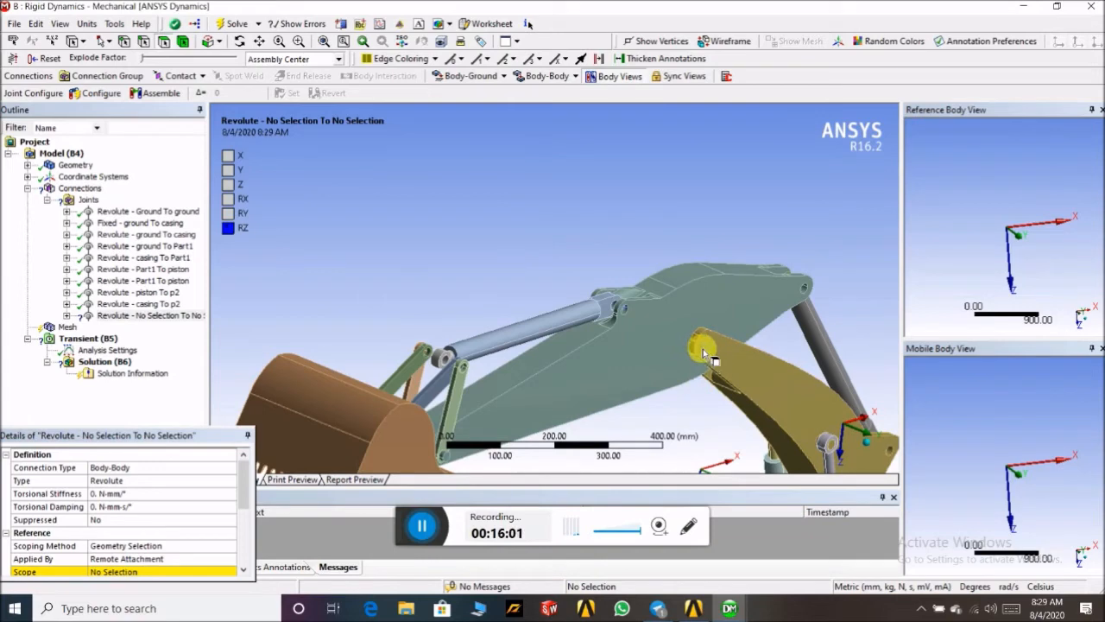
click(299, 40)
drag(670, 327, 755, 379)
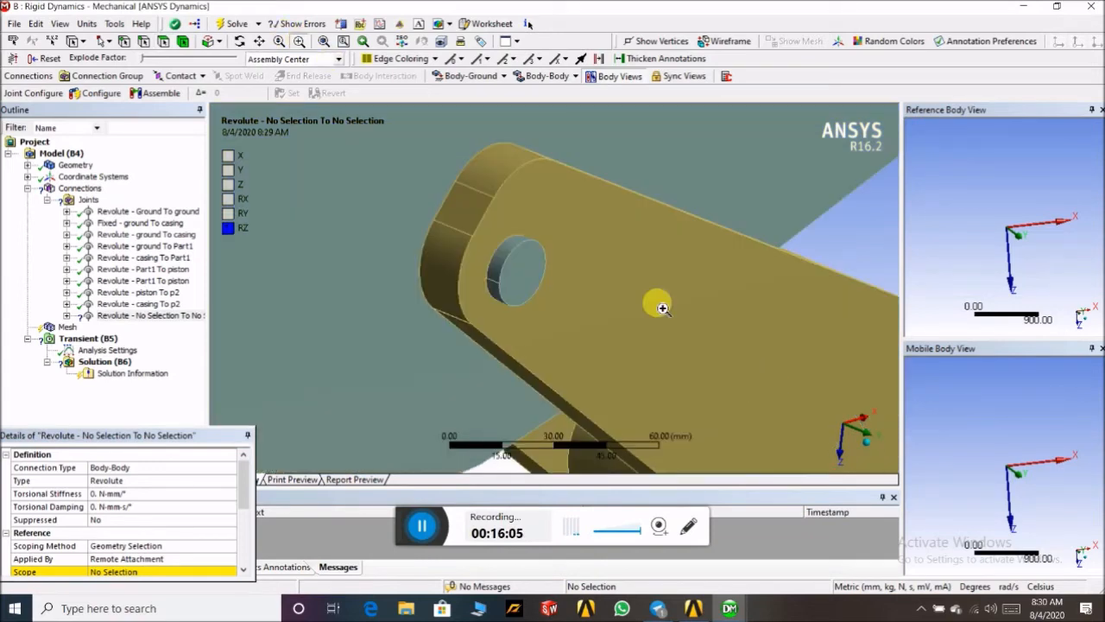
scroll(167, 480, down, 2)
click(109, 507)
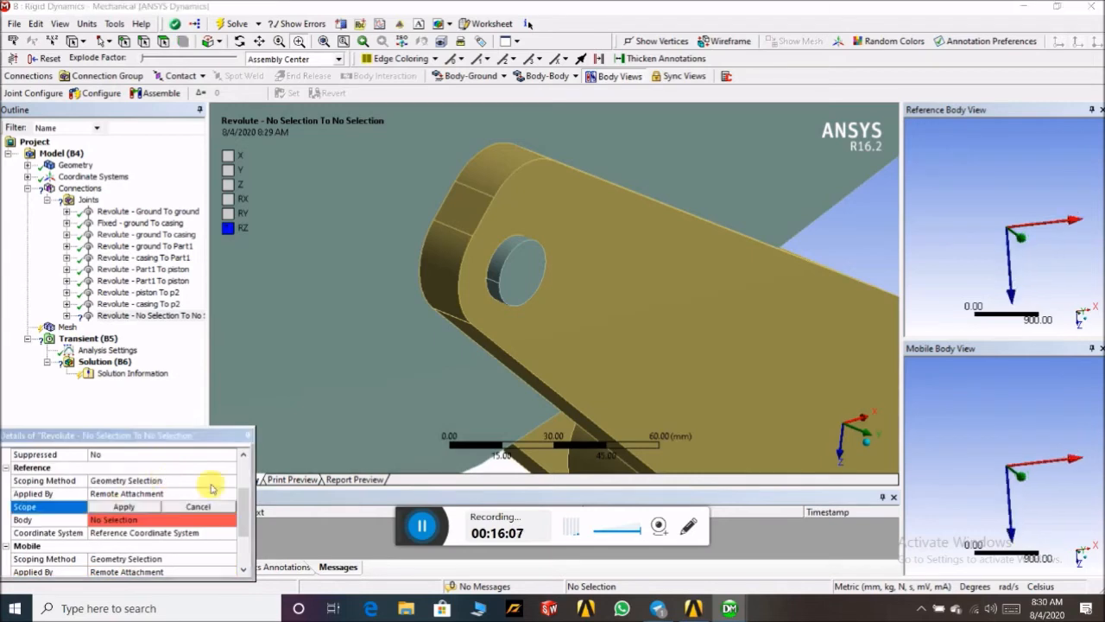
click(163, 41)
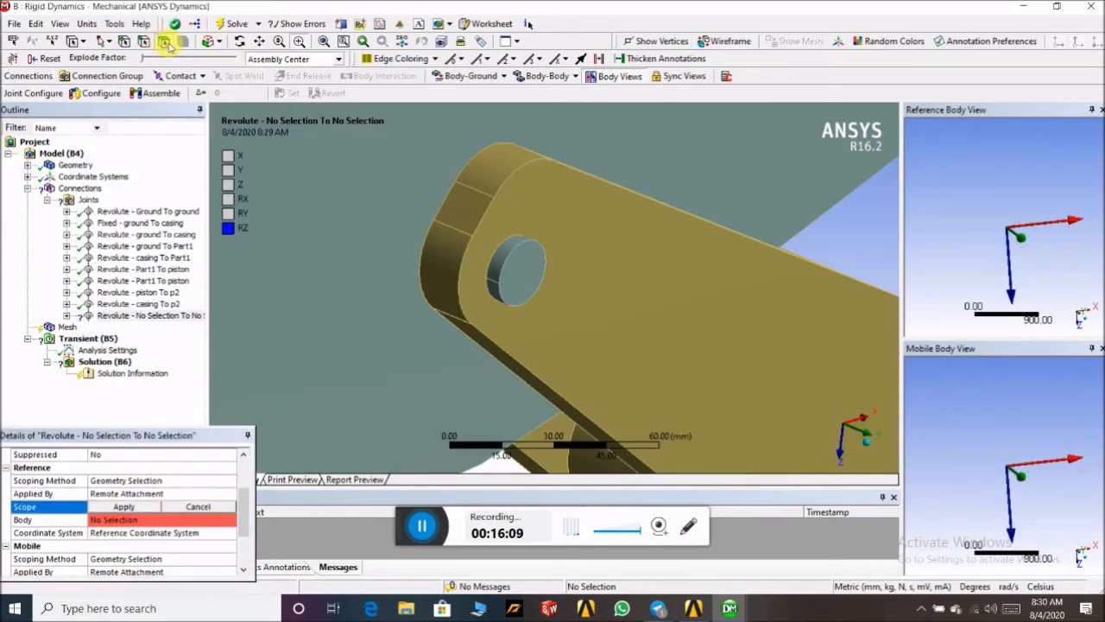
click(501, 265)
ctrl+click(494, 278)
click(122, 507)
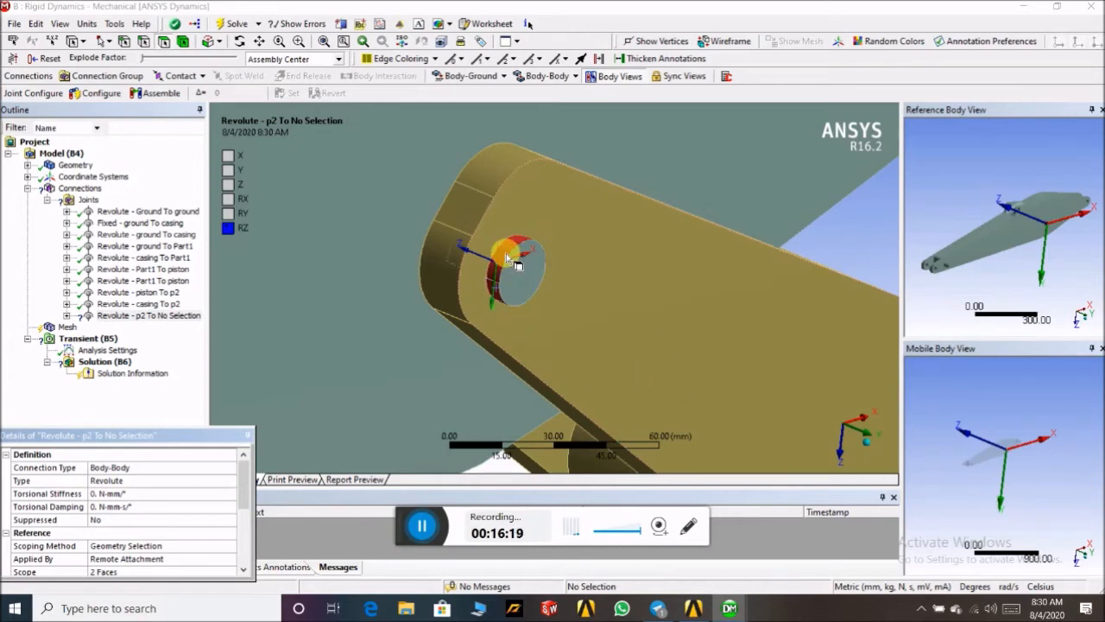
- Hide the green arm body to expose the yellow boom's forked end
scroll(378, 233, down, 3)
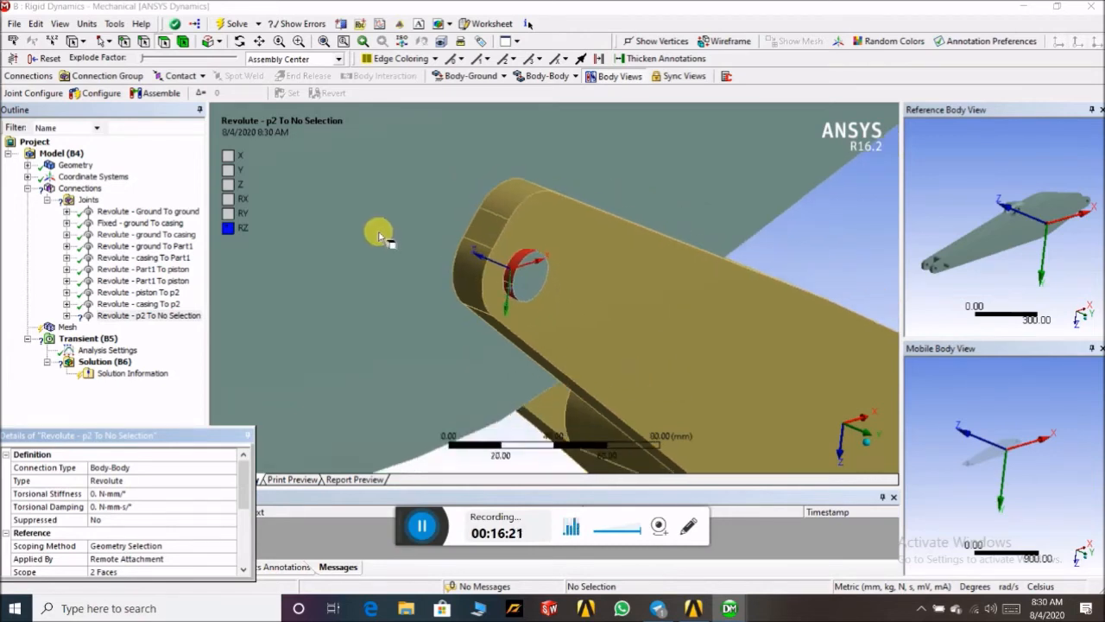
scroll(378, 235, down, 2)
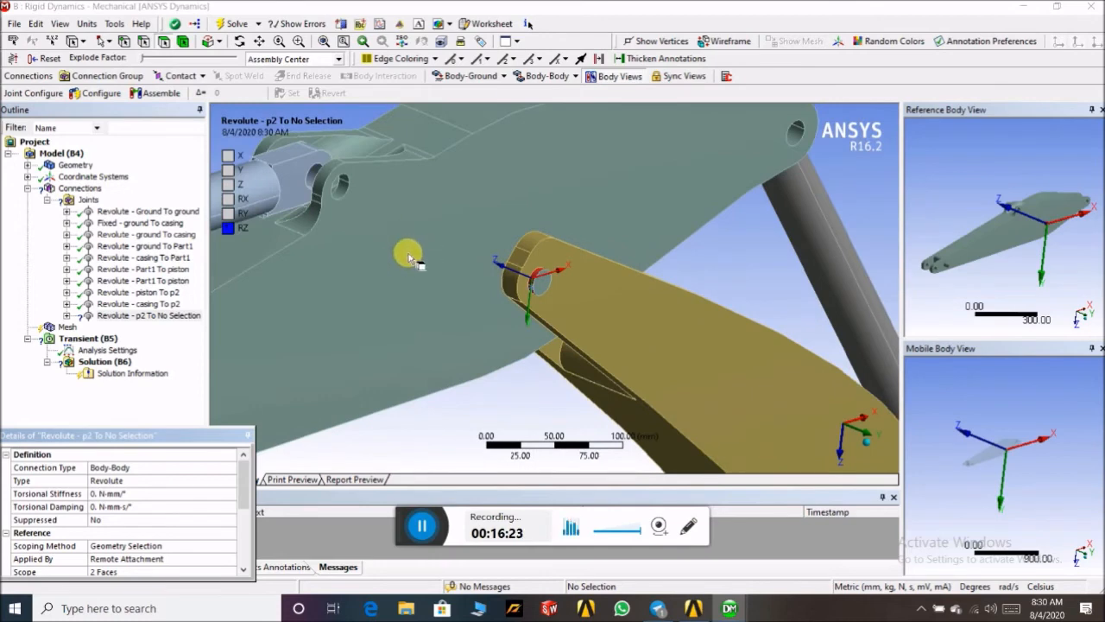
scroll(480, 242, up, 2)
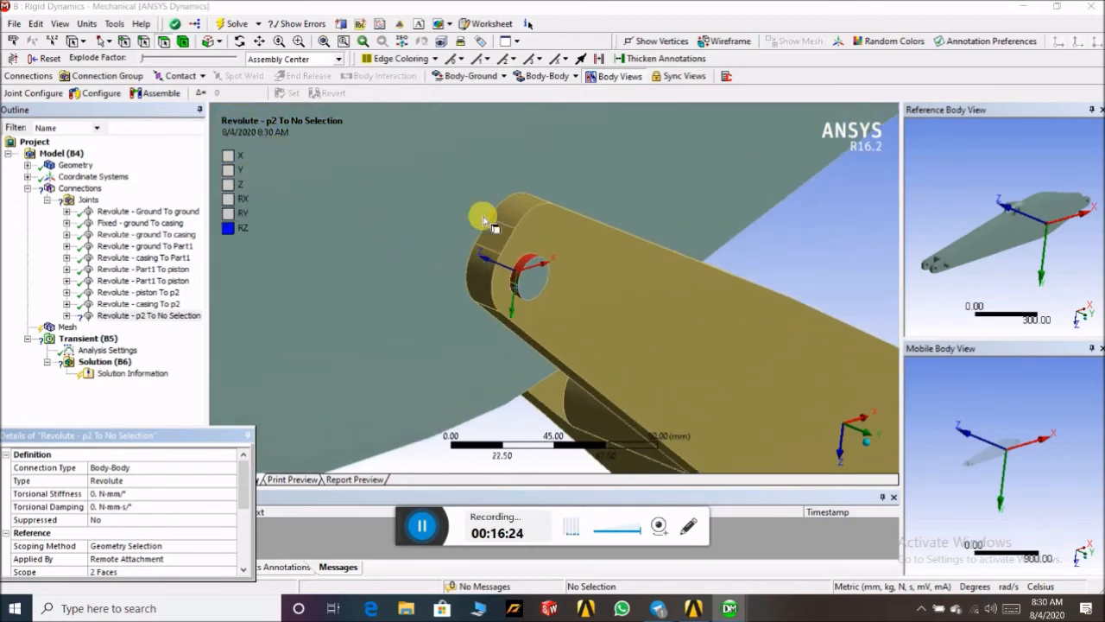
click(621, 189)
right_click(623, 181)
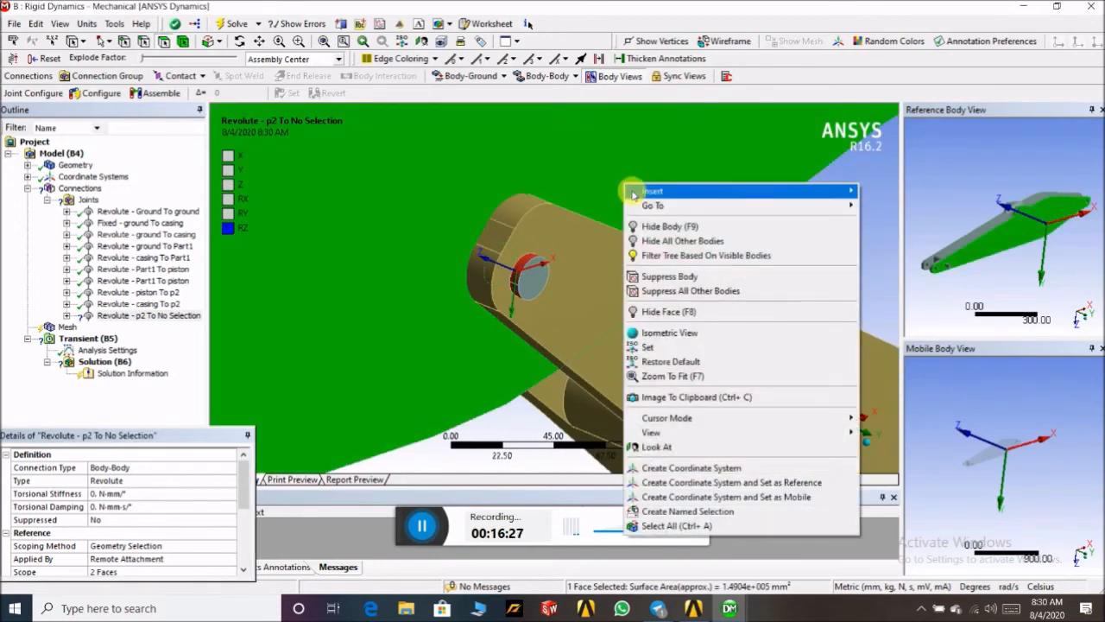
click(663, 226)
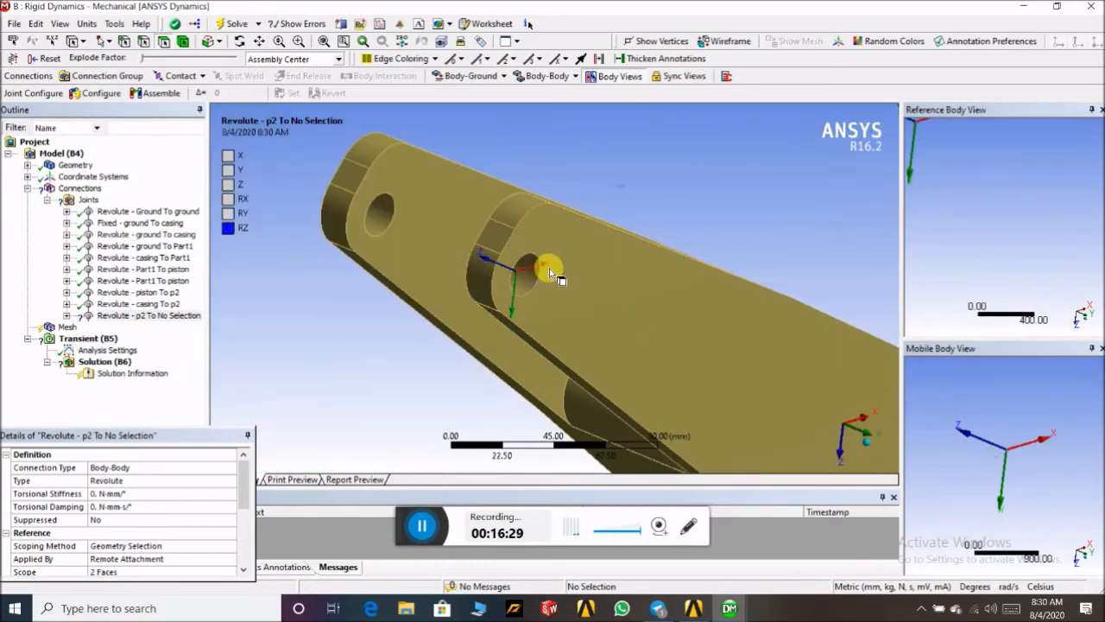
- Set the joint's mobile scope to the two cylindrical faces of the pin hole in the yellow boom's nearer fork lug
scroll(182, 499, down, 3)
click(133, 536)
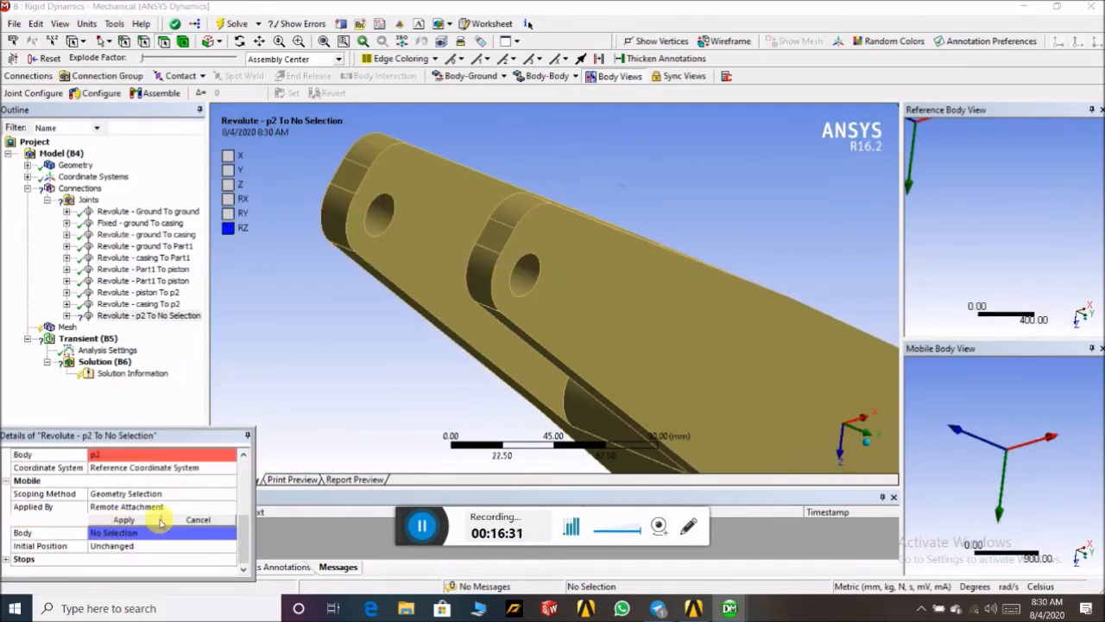
click(534, 297)
middle_drag(648, 190, 538, 178)
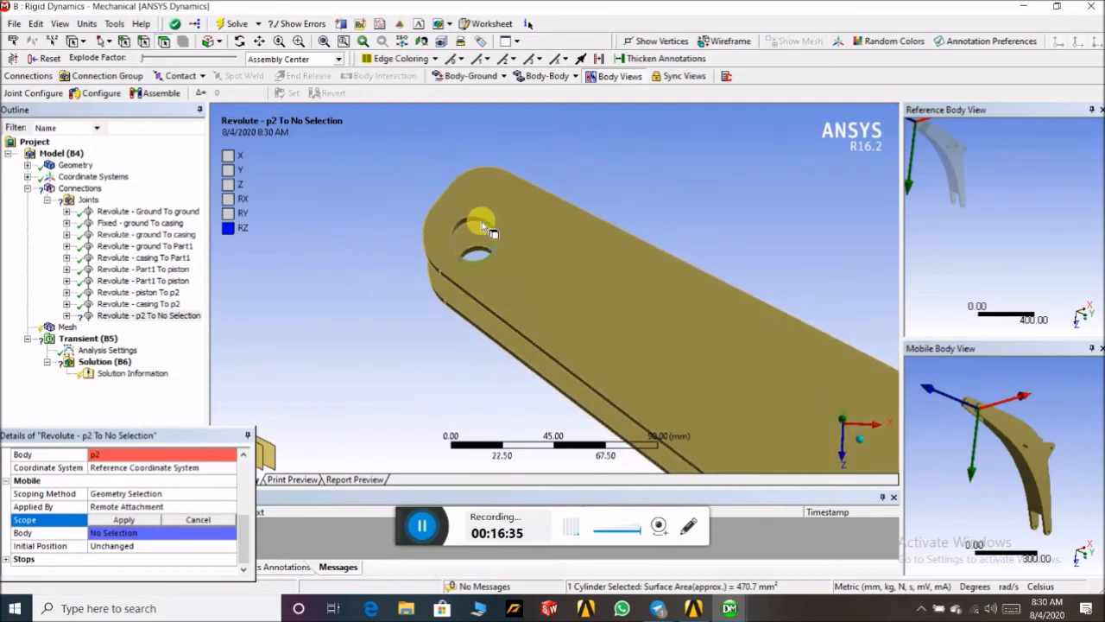
ctrl+click(482, 227)
click(110, 519)
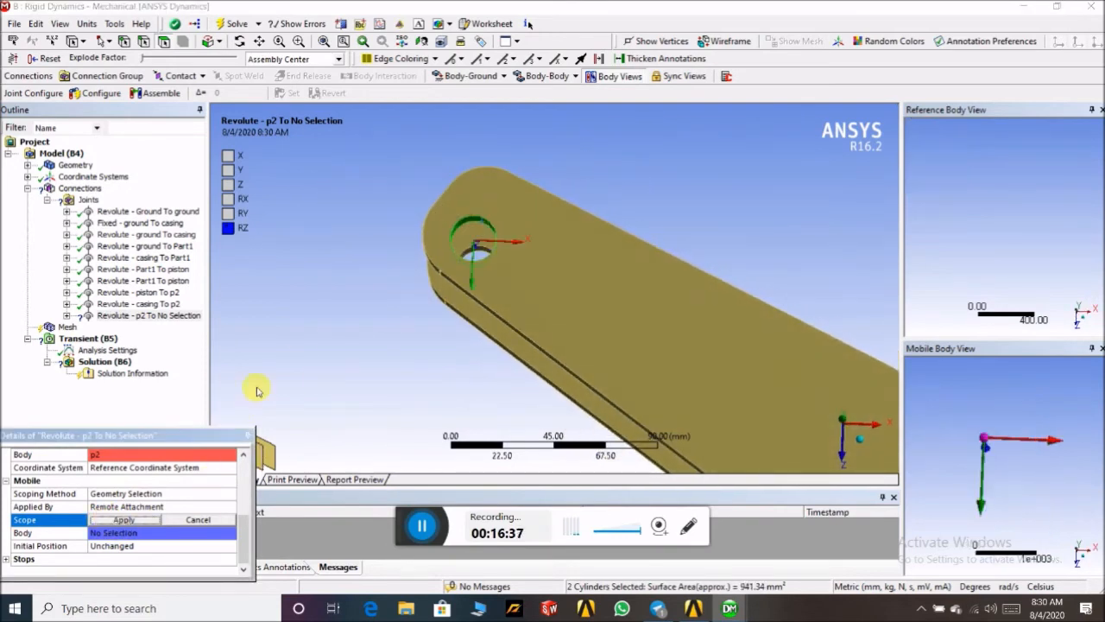
- Show the hidden green arm body p2 again and collapse the geometry list
middle_drag(308, 328, 354, 355)
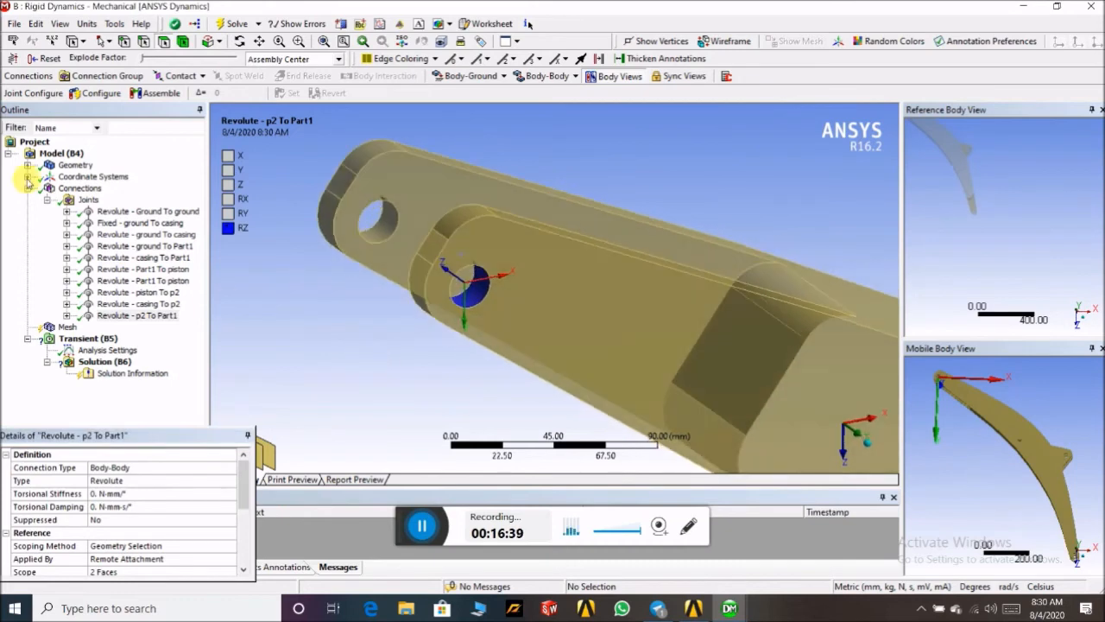
click(27, 165)
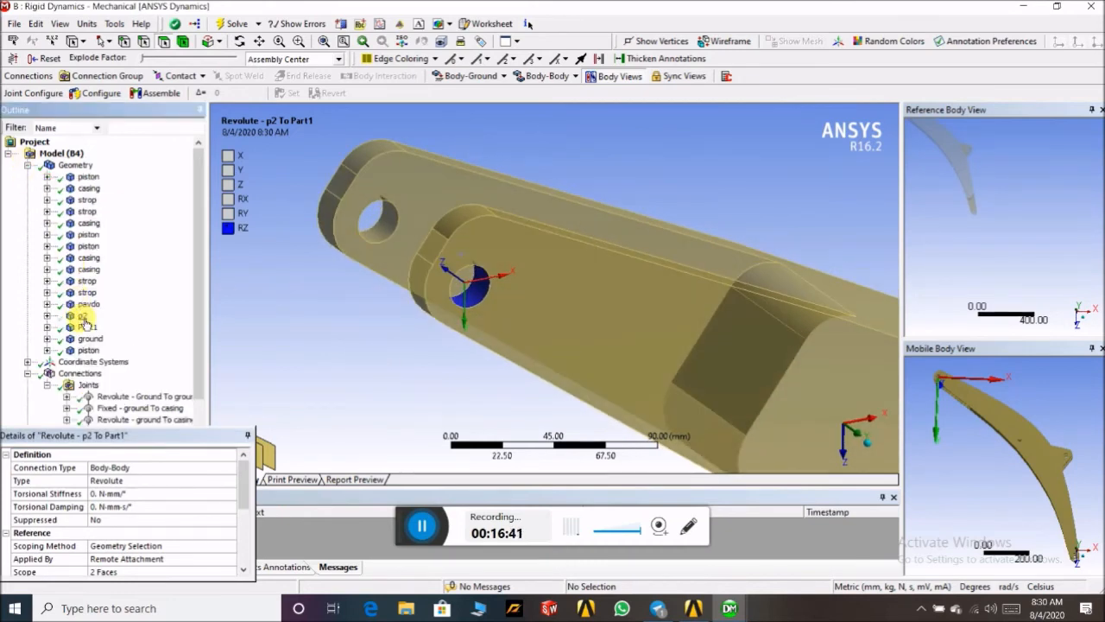
click(83, 316)
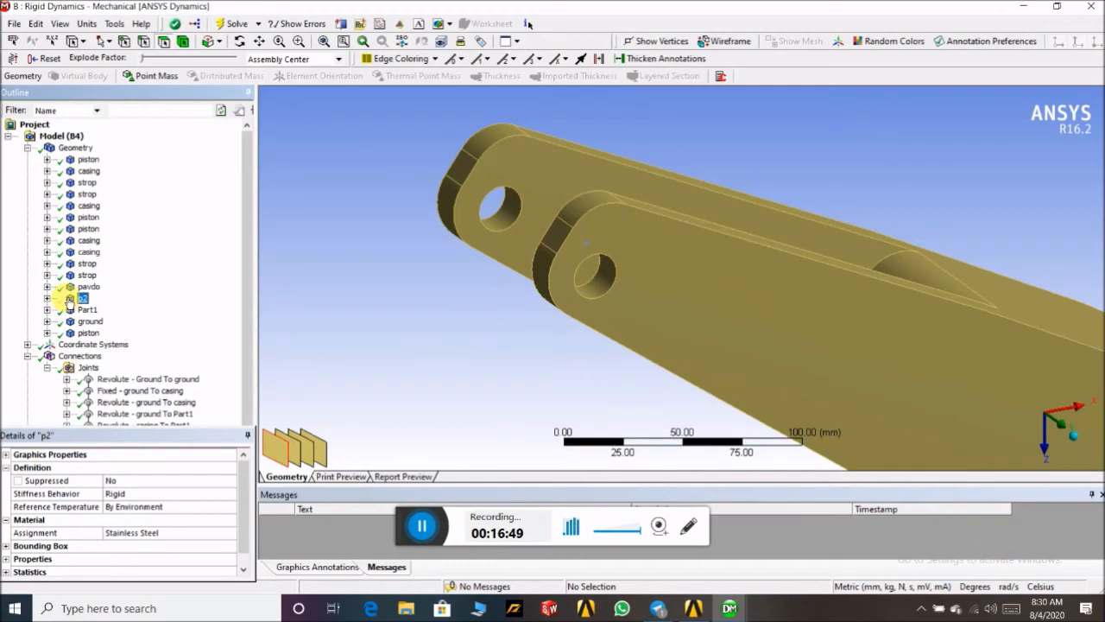
right_click(84, 302)
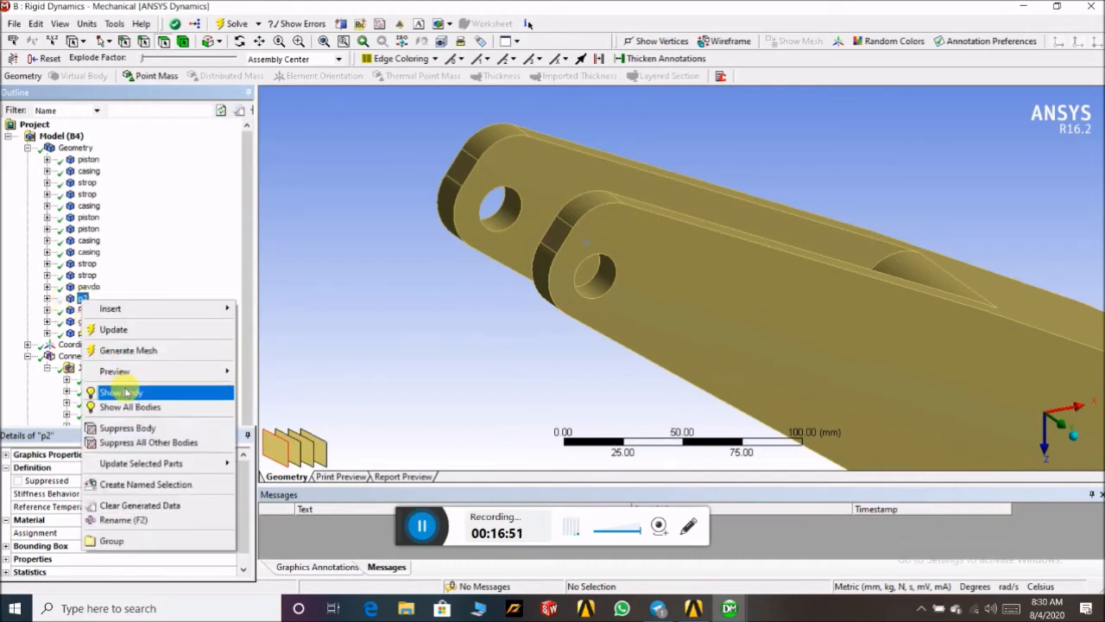
click(98, 392)
click(27, 147)
- Add another Body-Body revolute joint for the bucket cylinder's piston rod eye at the bucket linkage
scroll(717, 263, down, 5)
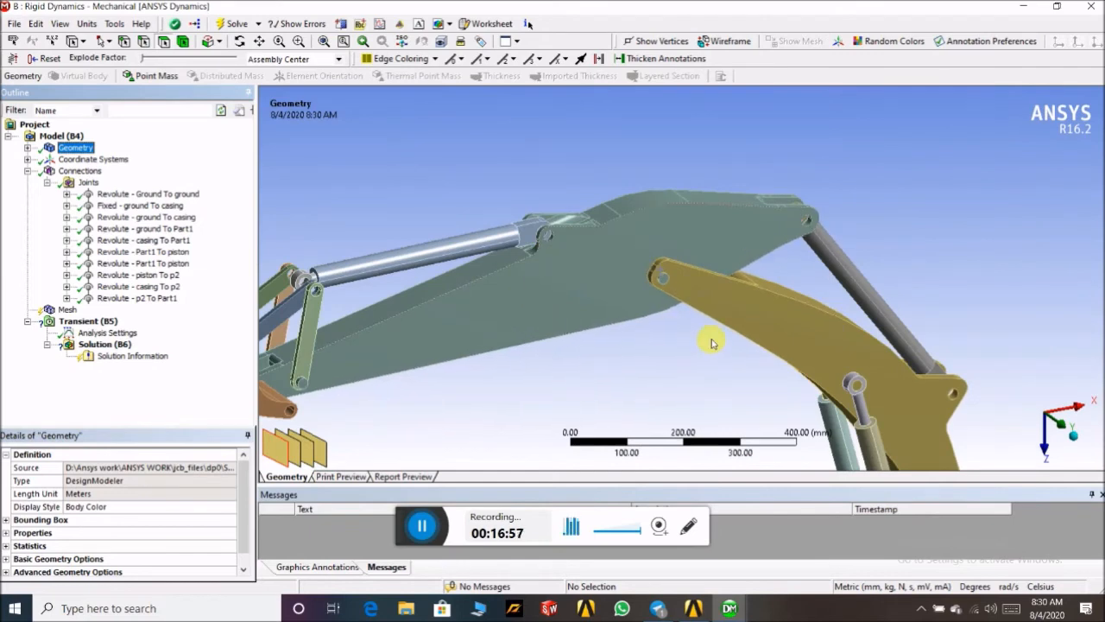
scroll(712, 343, down, 2)
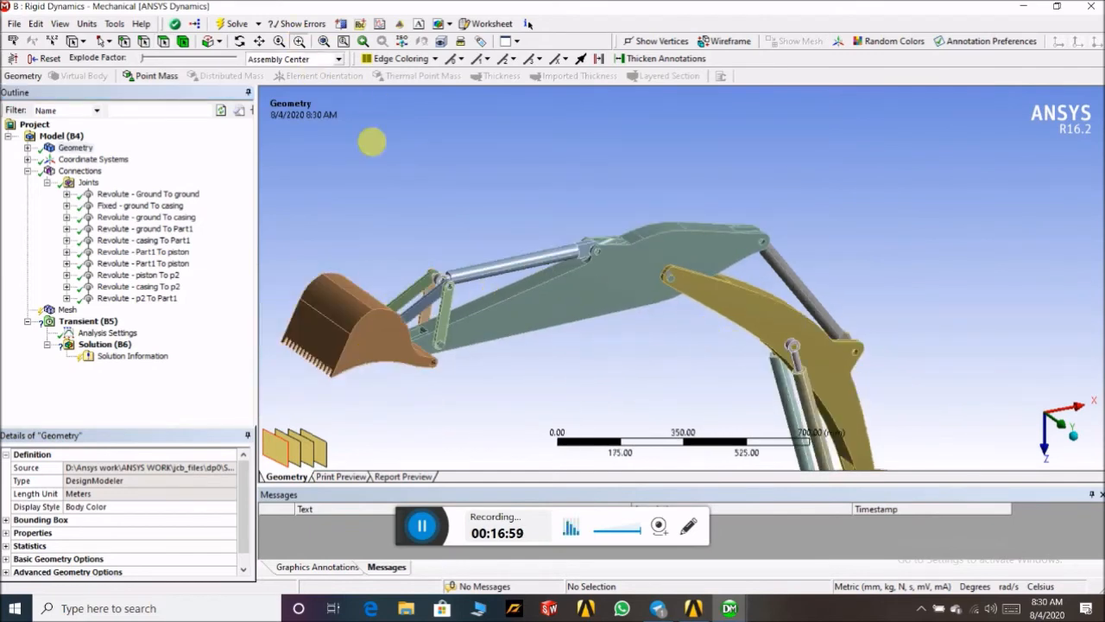
scroll(571, 418, up, 3)
drag(530, 123, 701, 250)
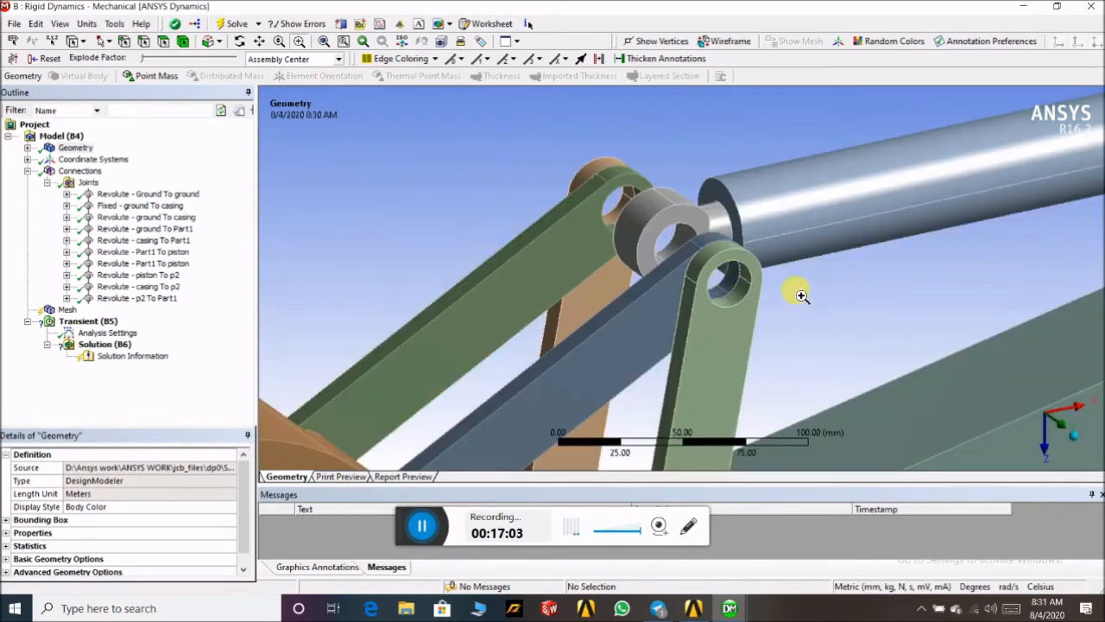
click(95, 185)
click(554, 76)
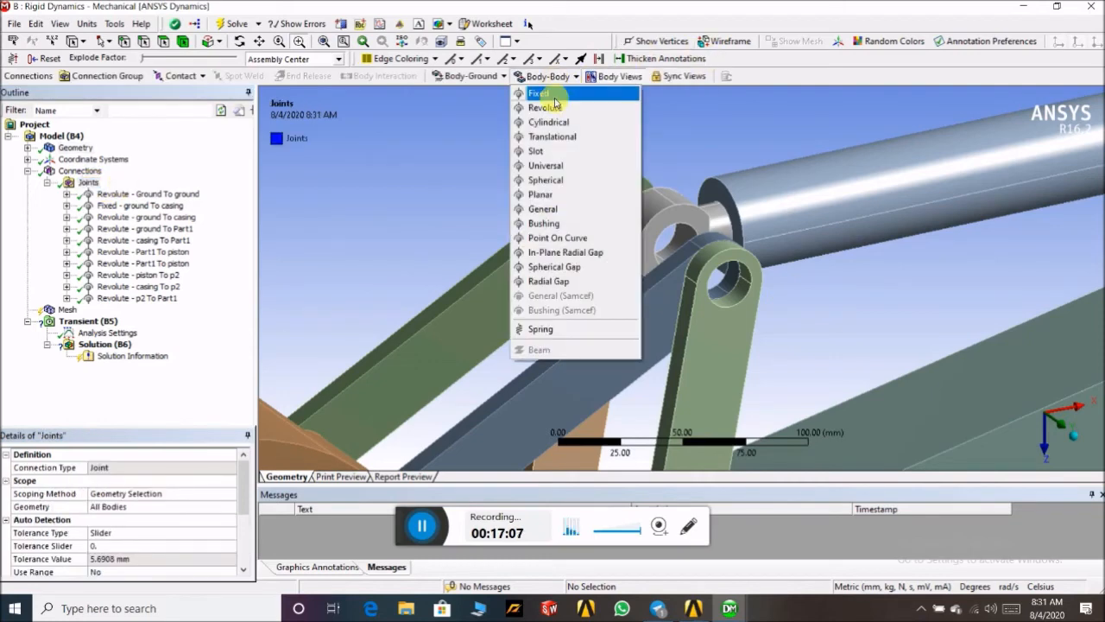
click(556, 110)
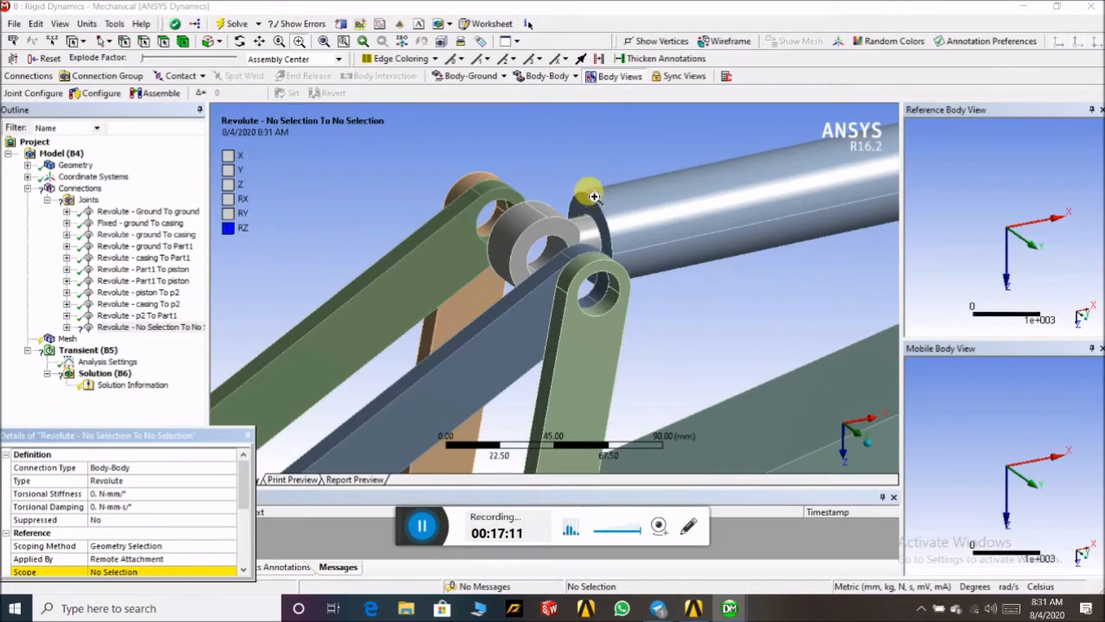
- Set the new joint's reference scope to the two cylindrical hole faces of the grey piston rod eye
scroll(132, 491, down, 2)
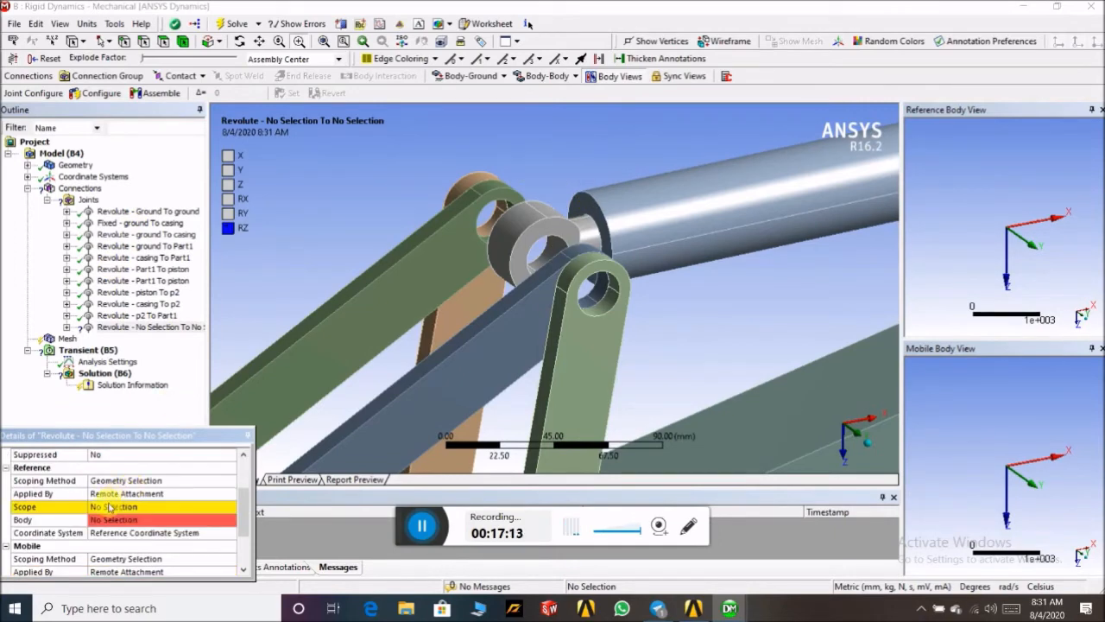
click(108, 512)
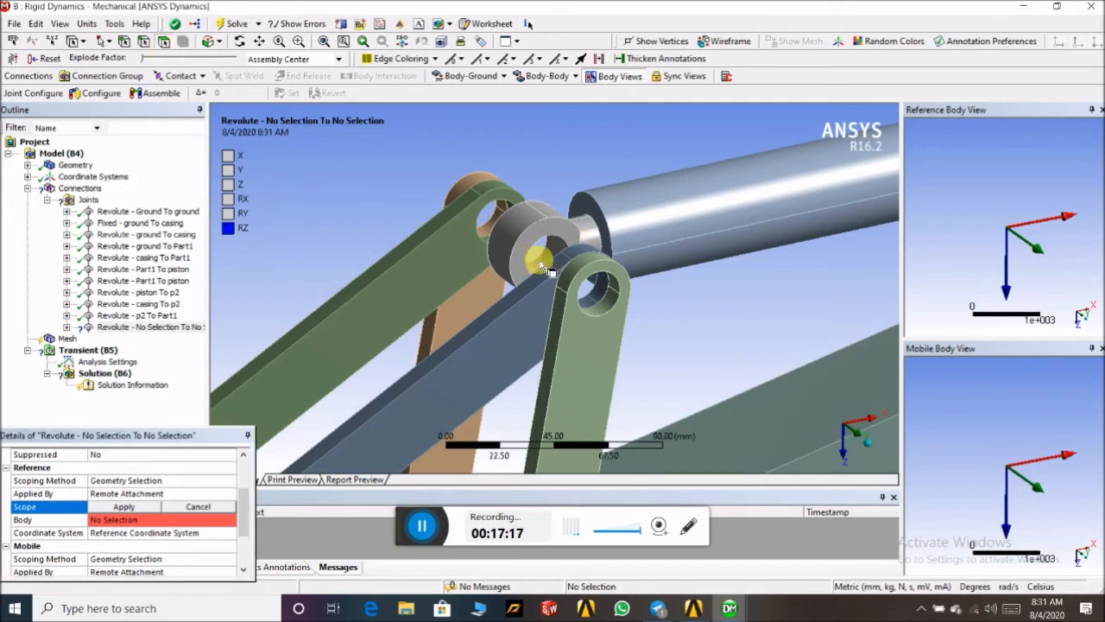
click(547, 273)
ctrl+click(532, 271)
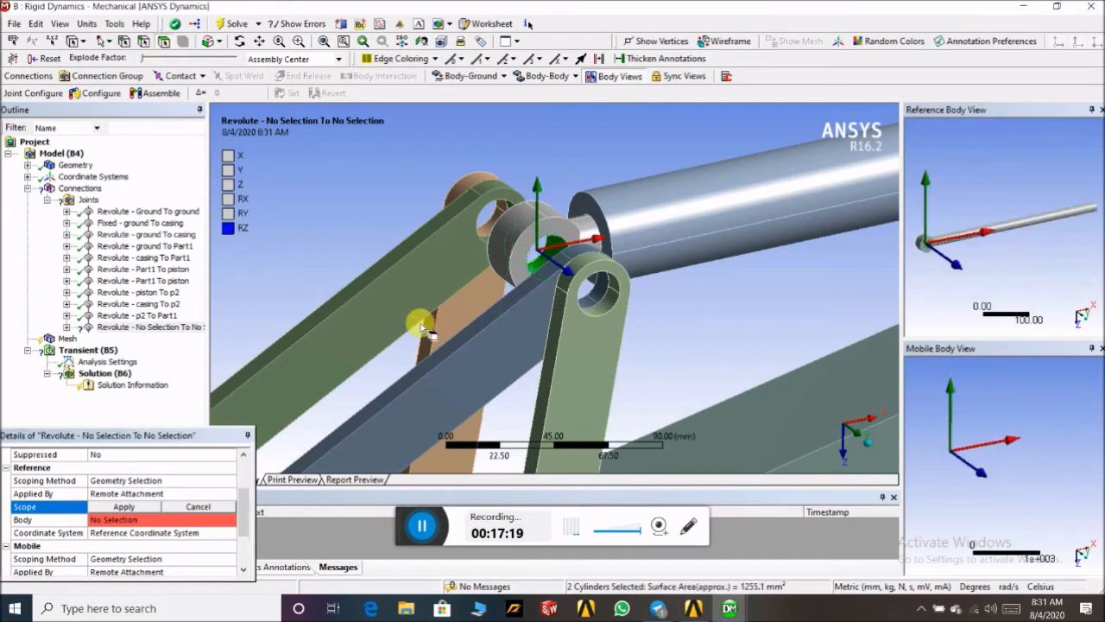
click(126, 508)
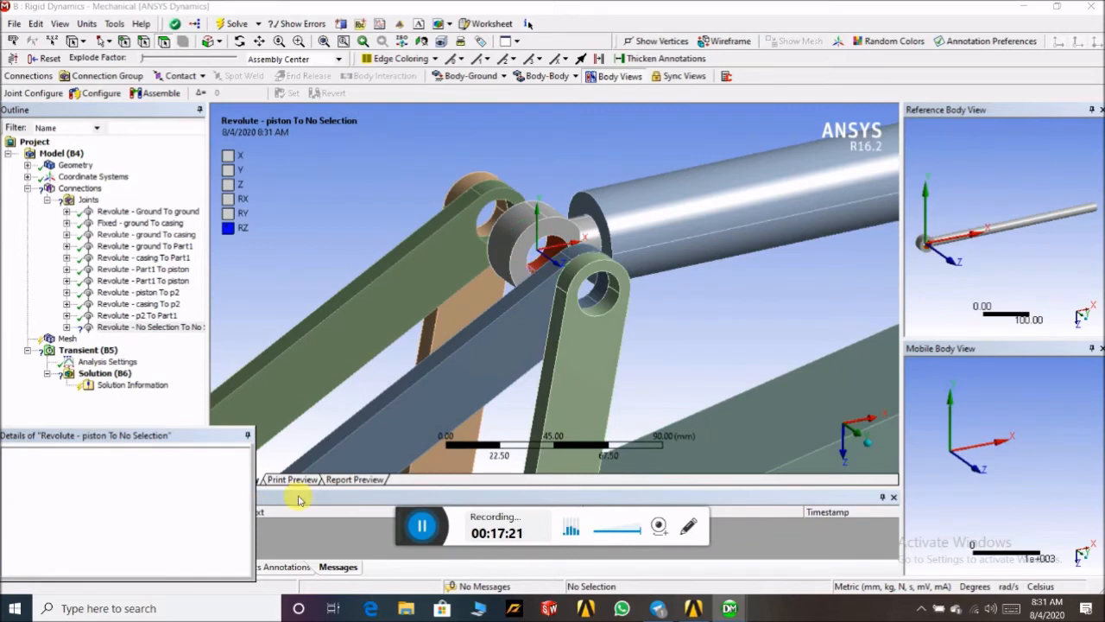
- Set the joint's mobile scope to the two cylindrical faces of the pin hole in the blue-grey link beside the piston rod eye
click(126, 519)
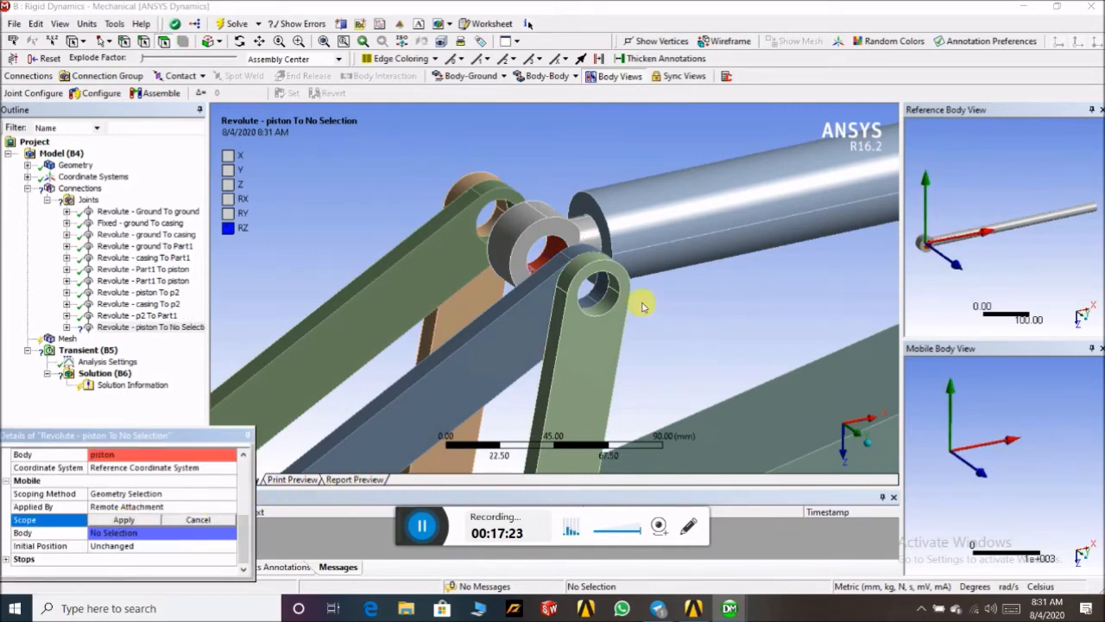
click(596, 294)
ctrl+click(589, 303)
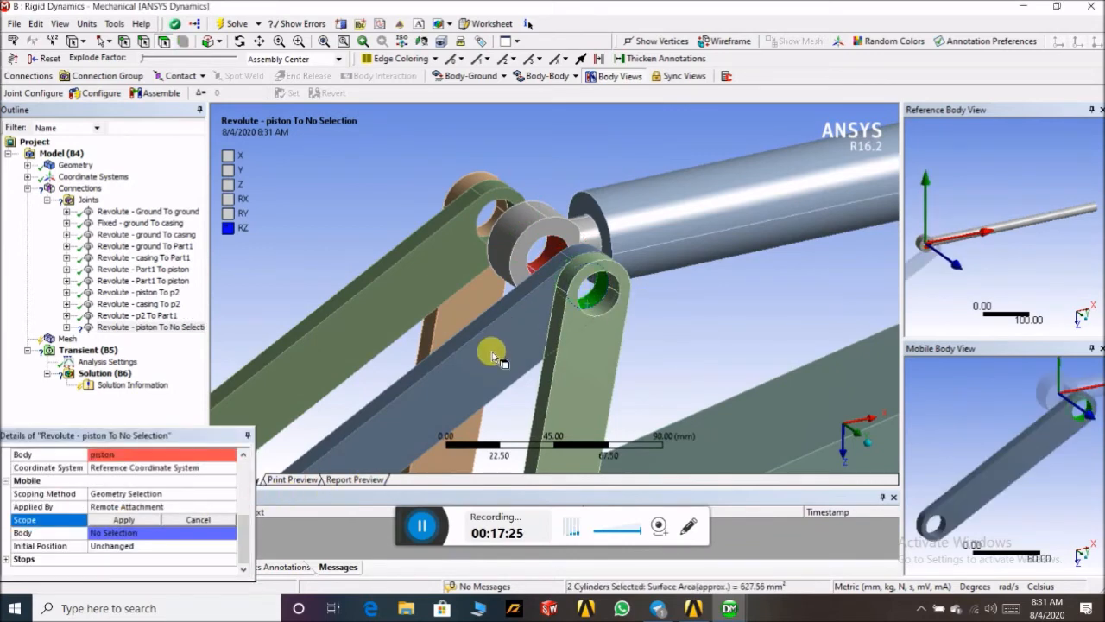
scroll(508, 335, down, 4)
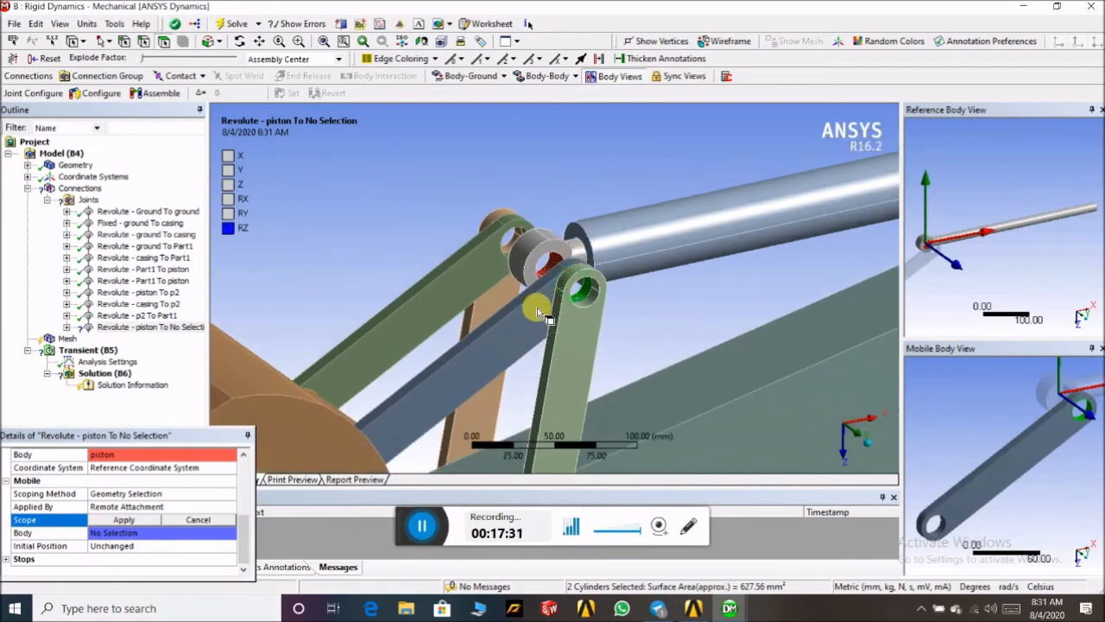
middle_drag(414, 246, 380, 281)
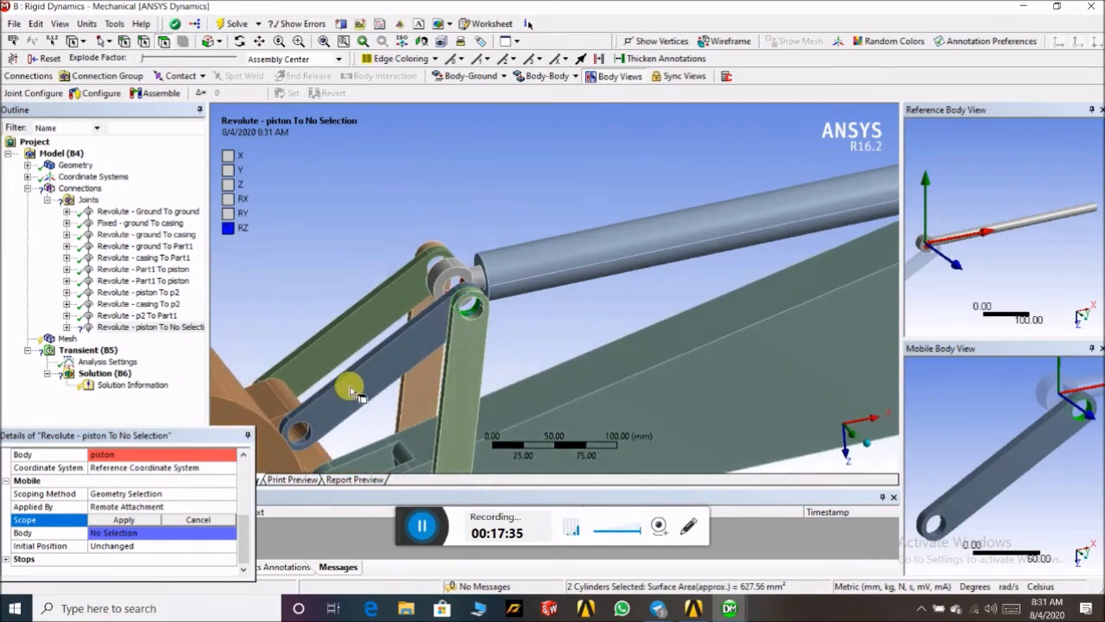
scroll(363, 332, down, 3)
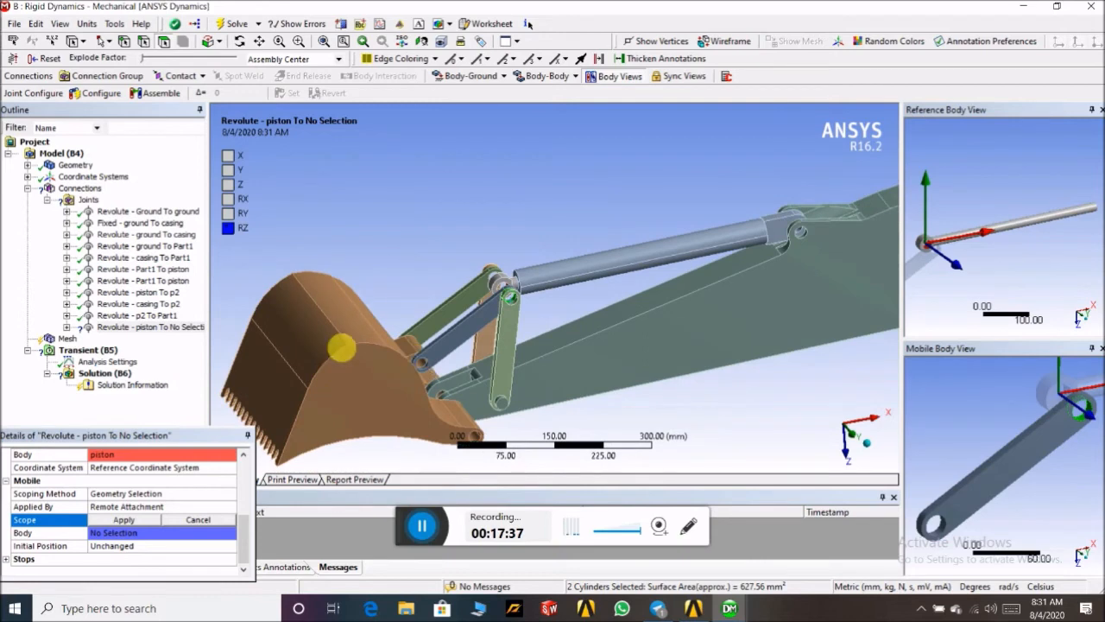
scroll(417, 283, up, 2)
scroll(417, 283, up, 2)
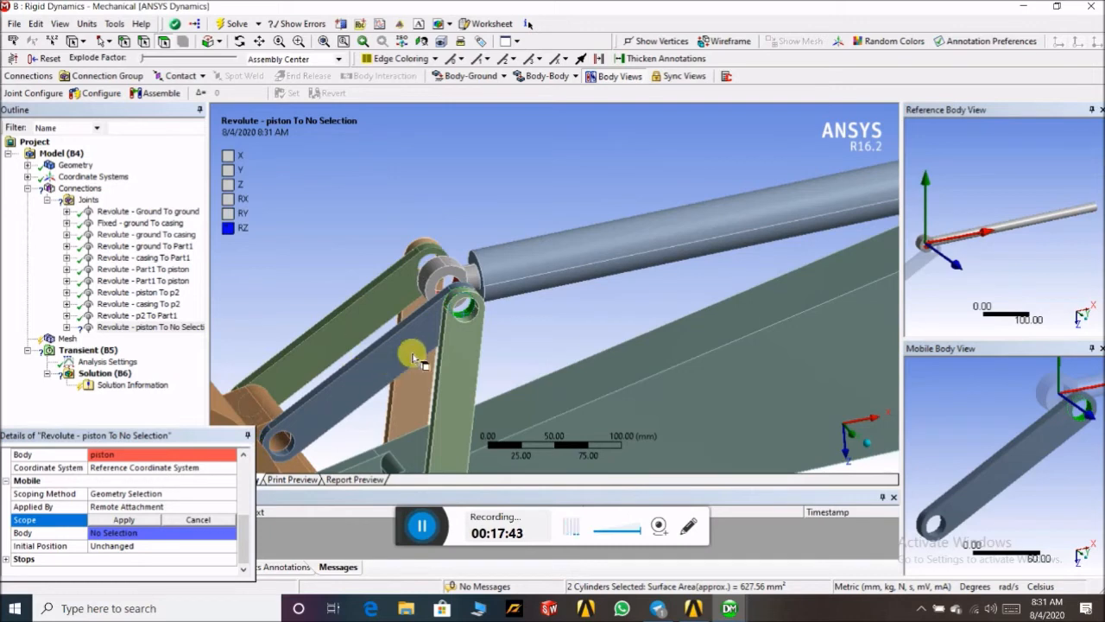
scroll(414, 349, up, 2)
middle_drag(627, 317, 584, 323)
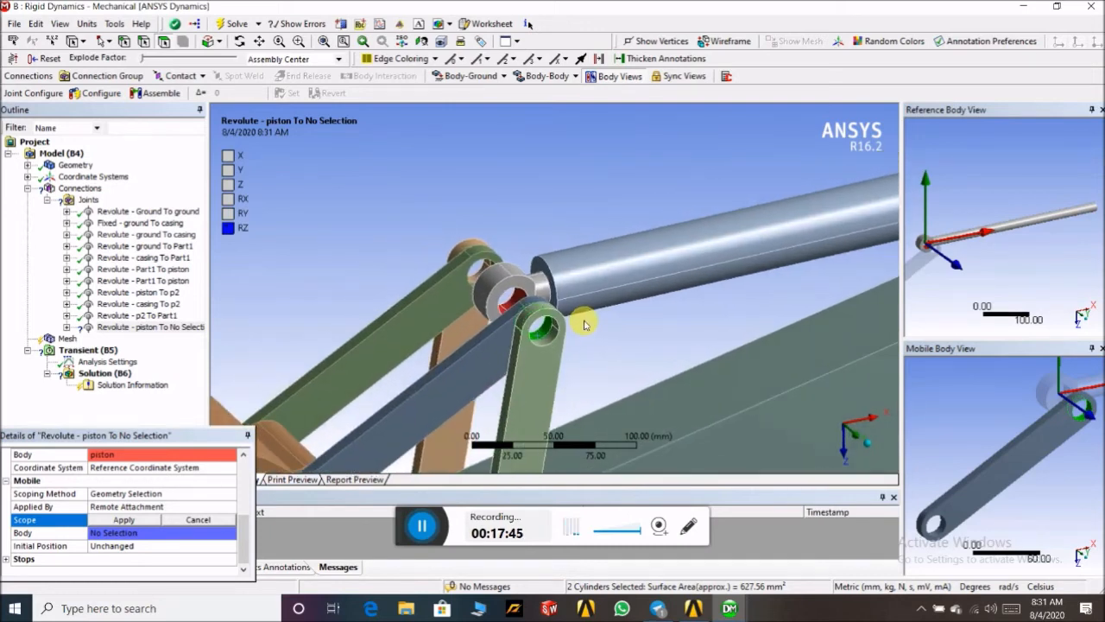
click(121, 519)
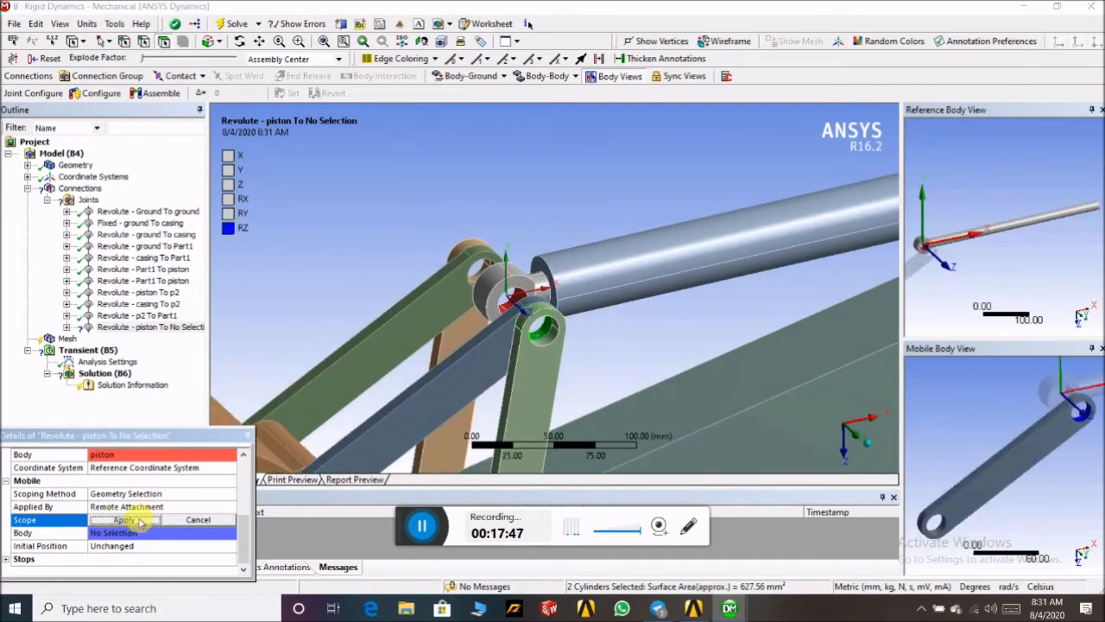
- Add another Body-Body revolute joint with its reference scope on the two cylindrical hole faces of the grey piston rod eye
click(547, 76)
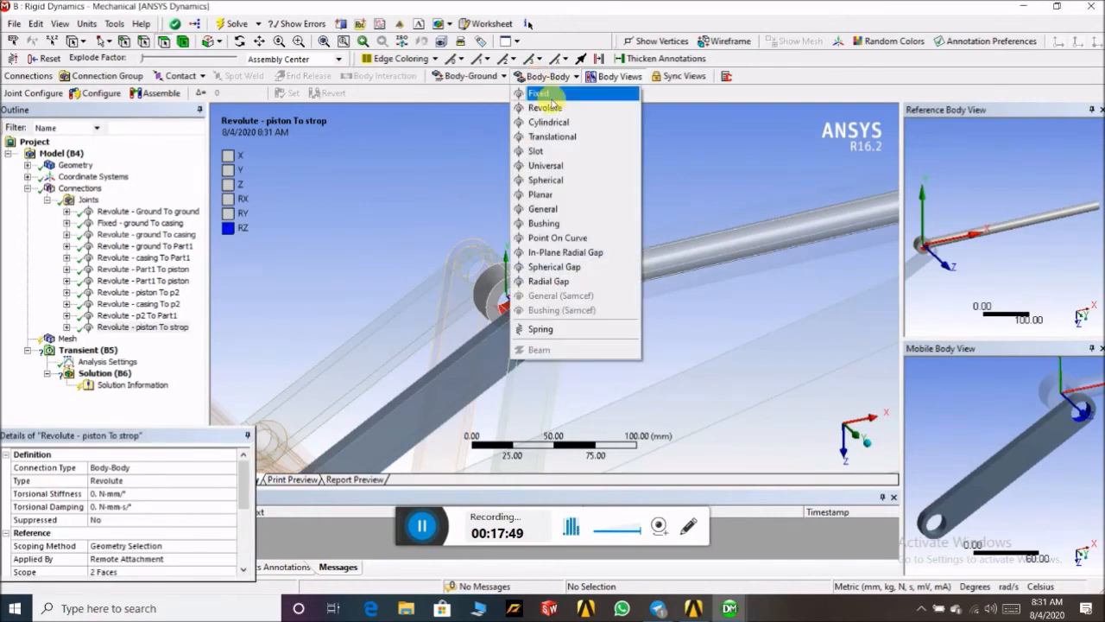
click(552, 108)
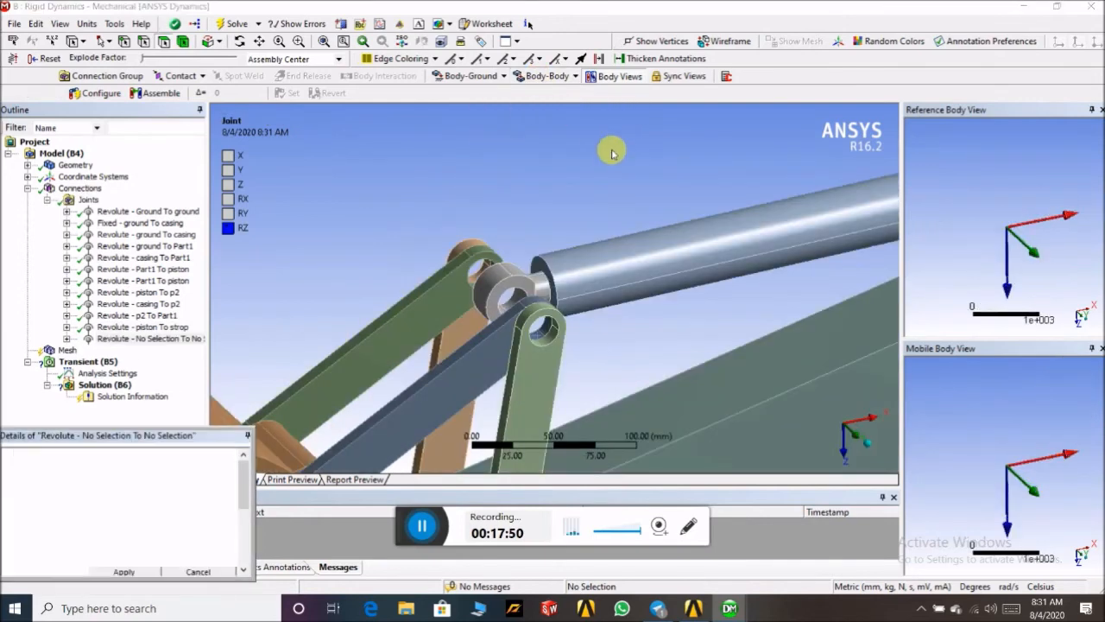
click(512, 304)
ctrl+click(506, 309)
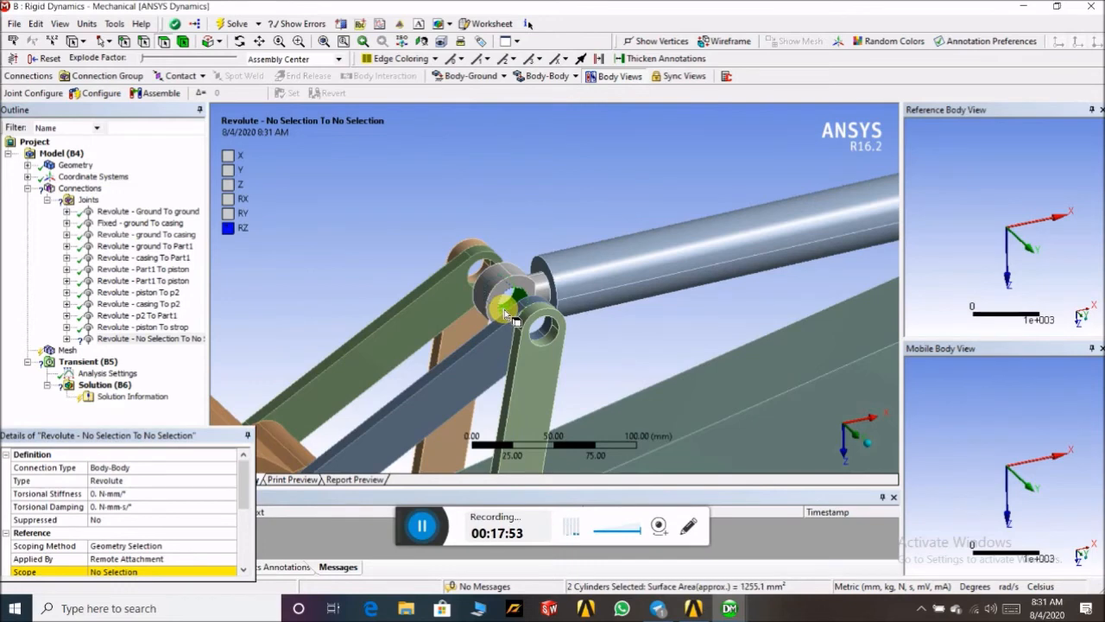
ctrl+click(553, 334)
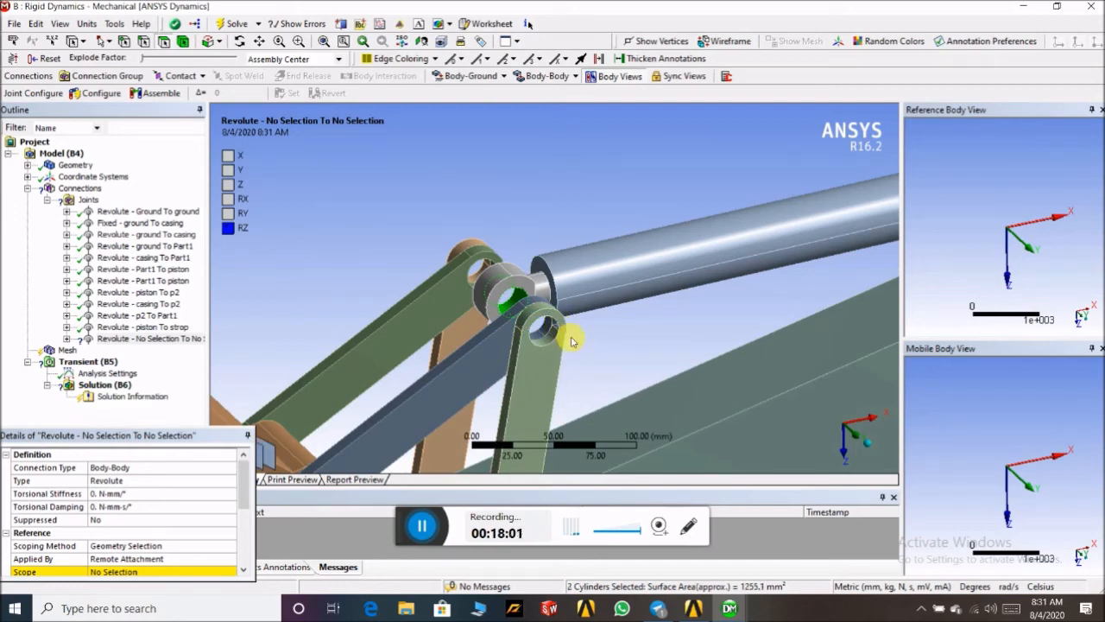
scroll(143, 535, down, 2)
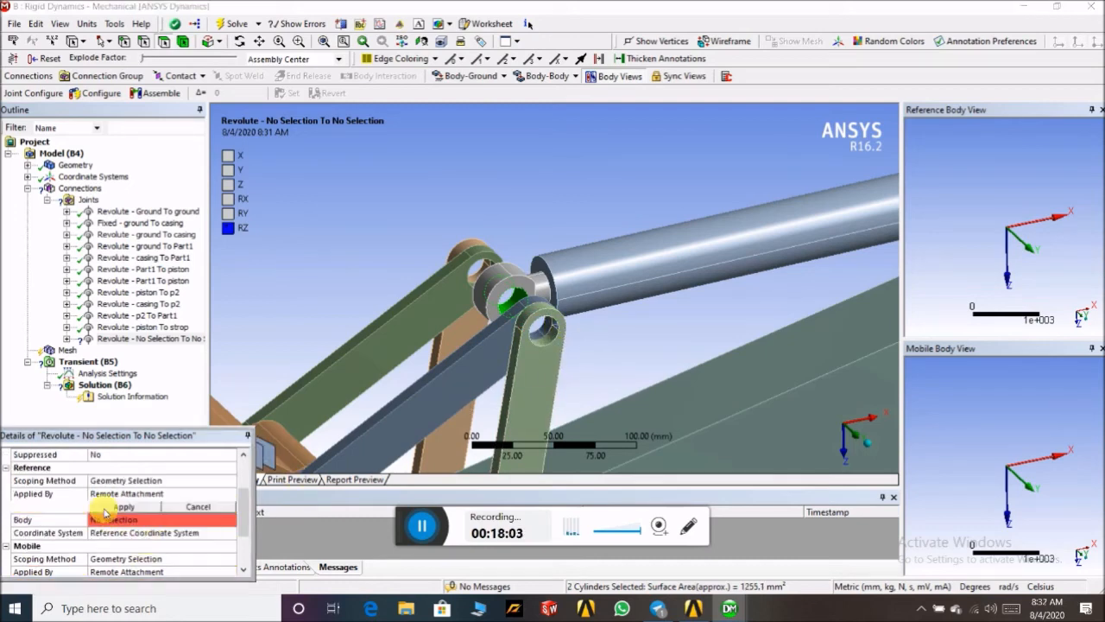
click(105, 509)
click(105, 508)
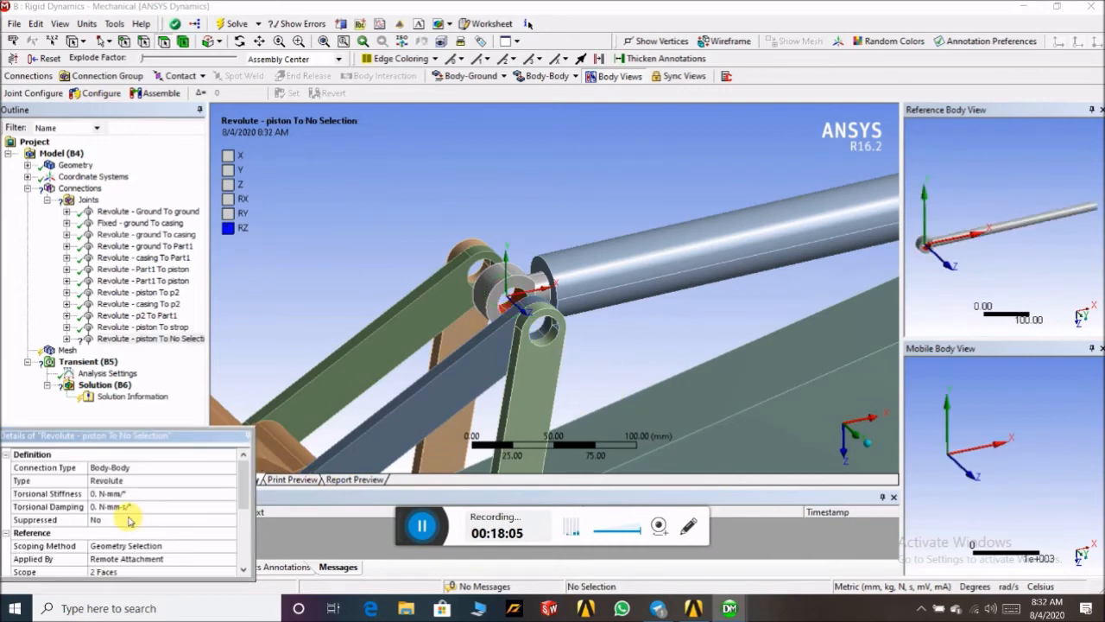
- Set the new joint's mobile scope to the two cylindrical faces of the pin hole at the nearer green link's upper end
scroll(130, 518, down, 3)
click(120, 523)
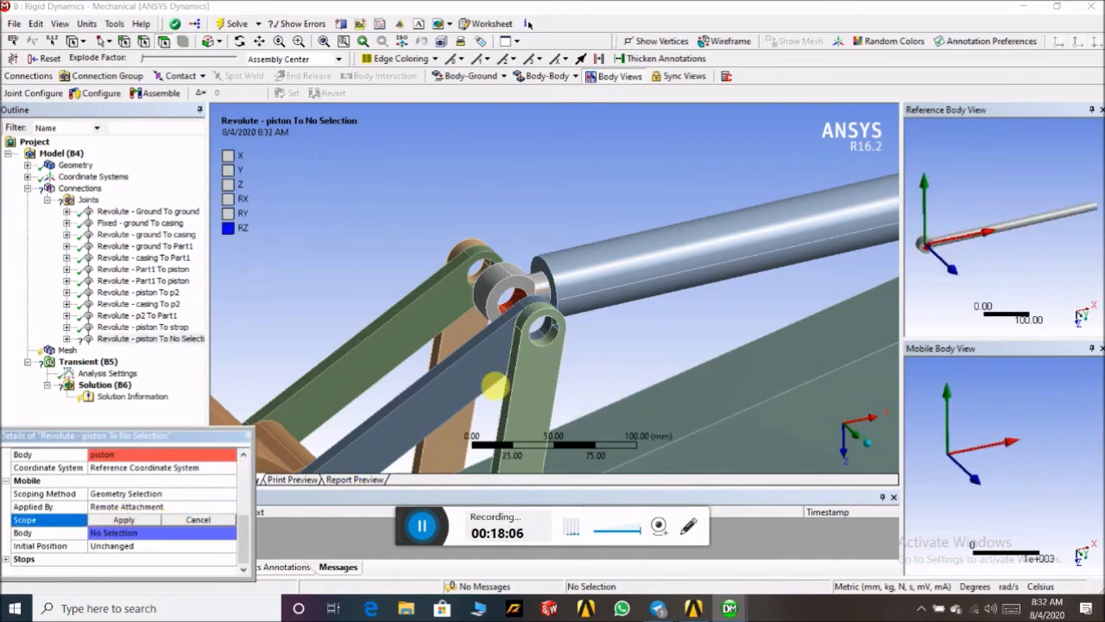
click(557, 332)
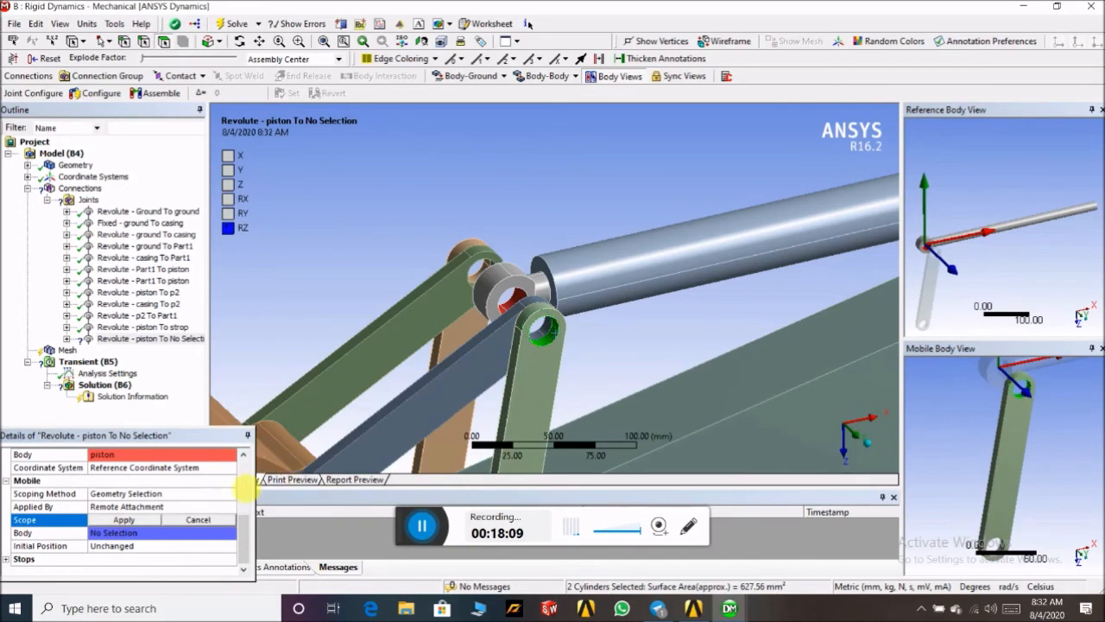
click(123, 520)
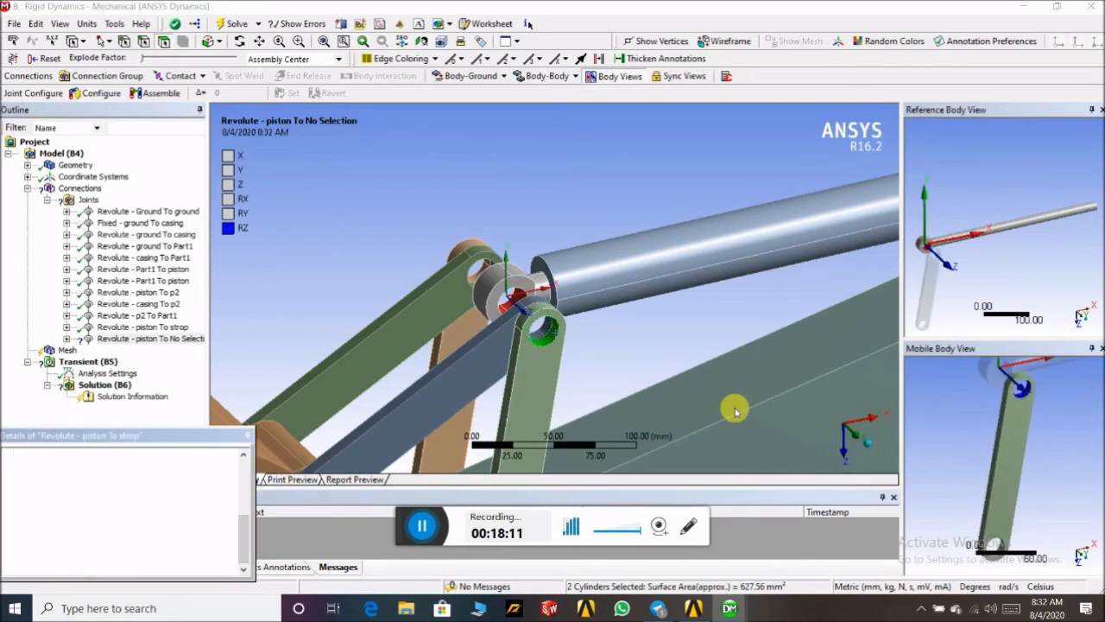
scroll(604, 305, down, 4)
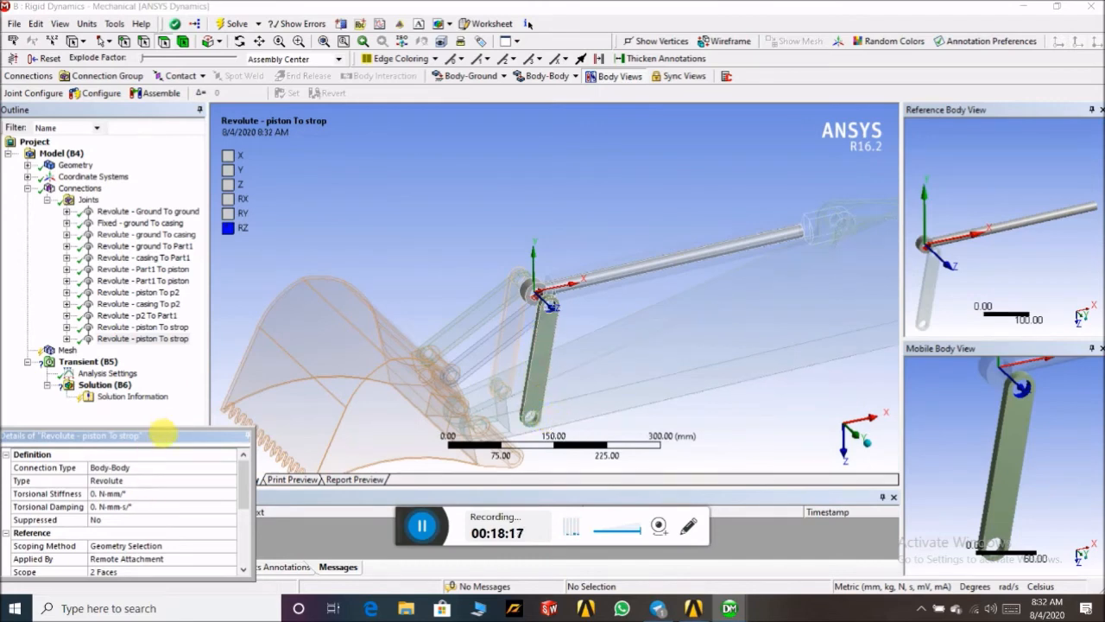
scroll(577, 334, up, 5)
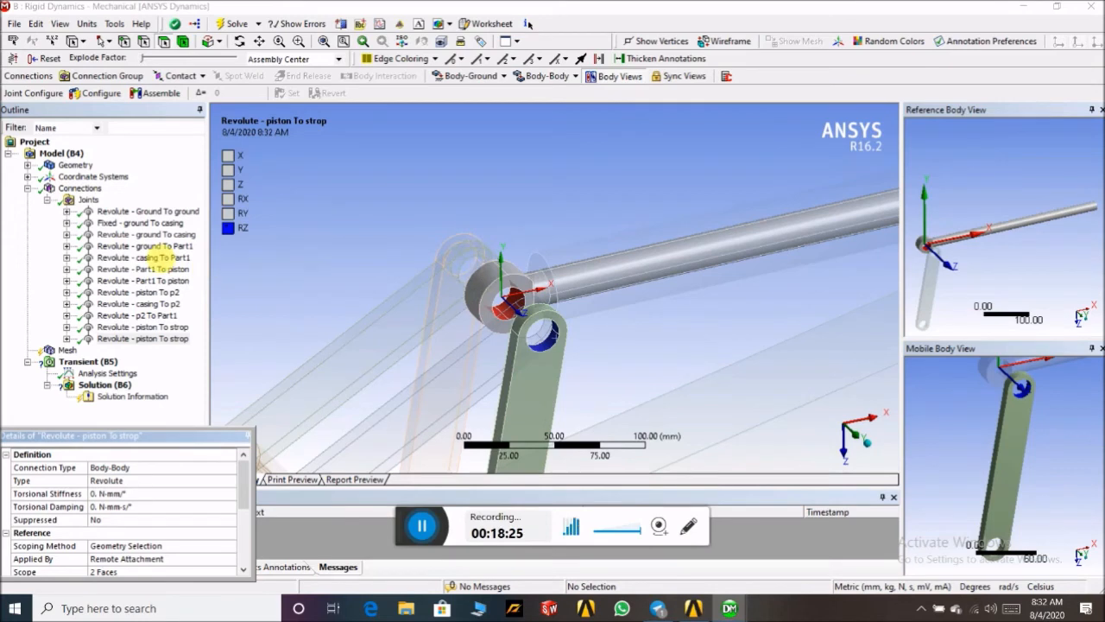
click(89, 200)
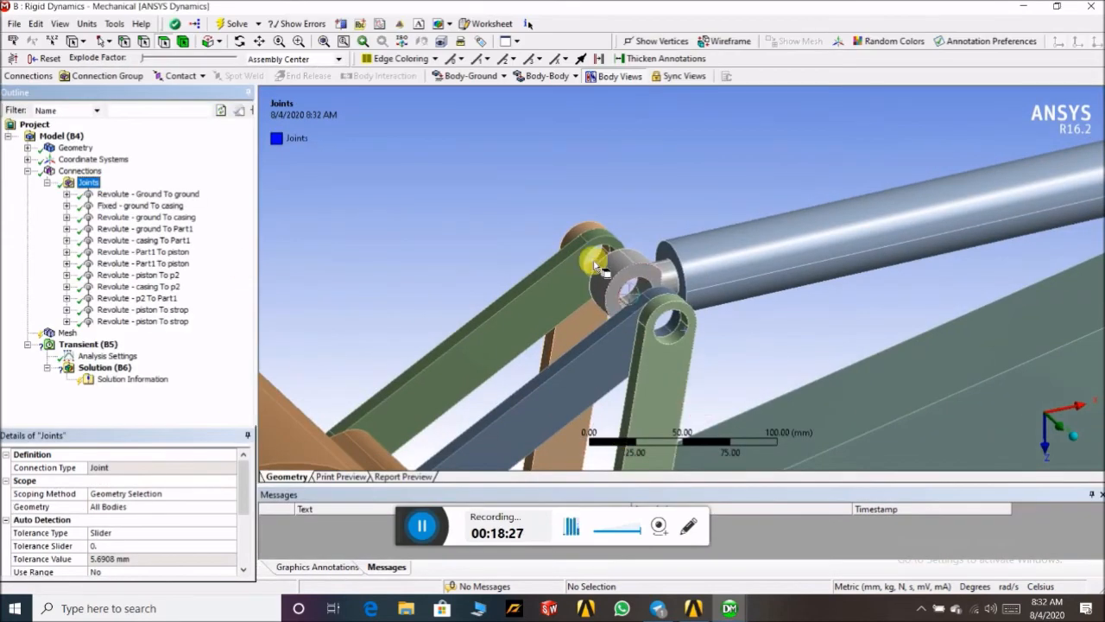
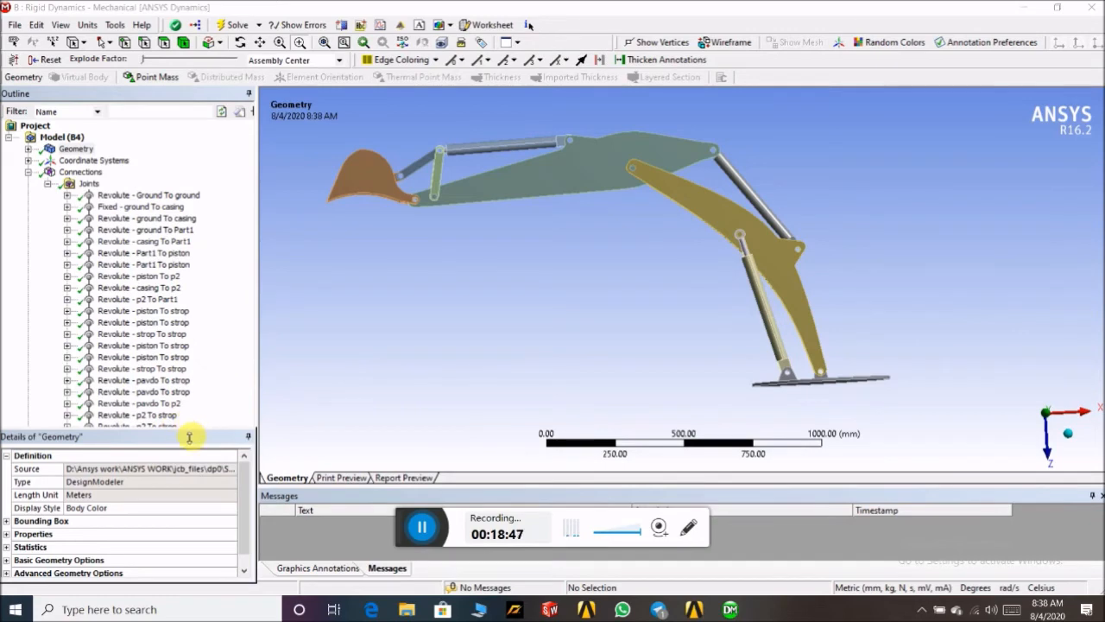
- Open the mesh settings and turn the excavator arm to a side view
mouse_move(187, 429)
mouse_down()
mouse_move(192, 449)
mouse_move(198, 435)
mouse_up()
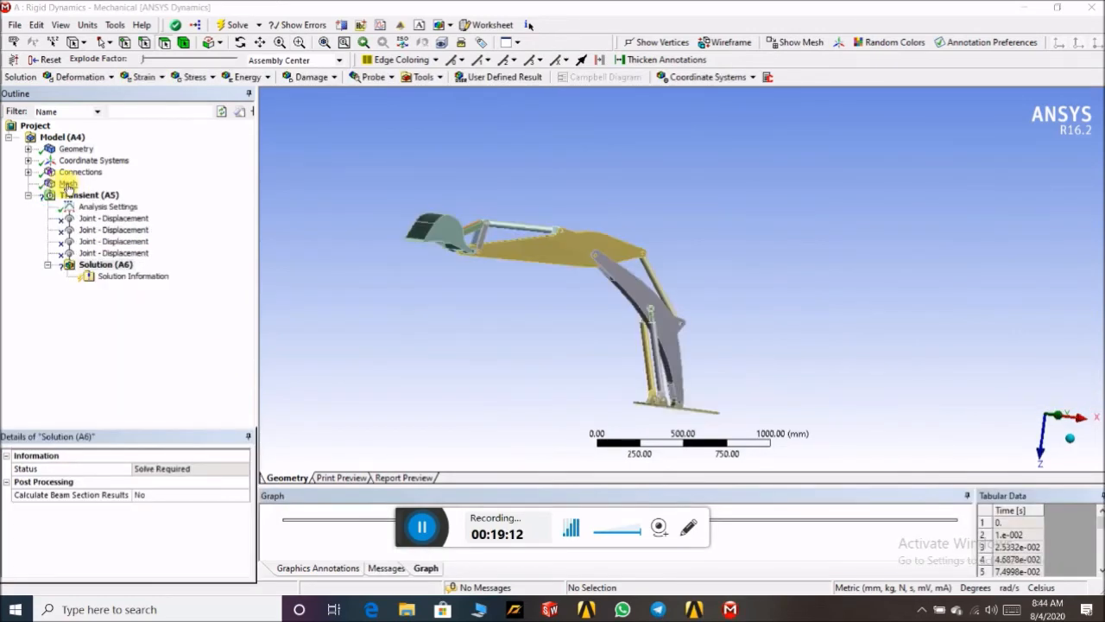
click(68, 185)
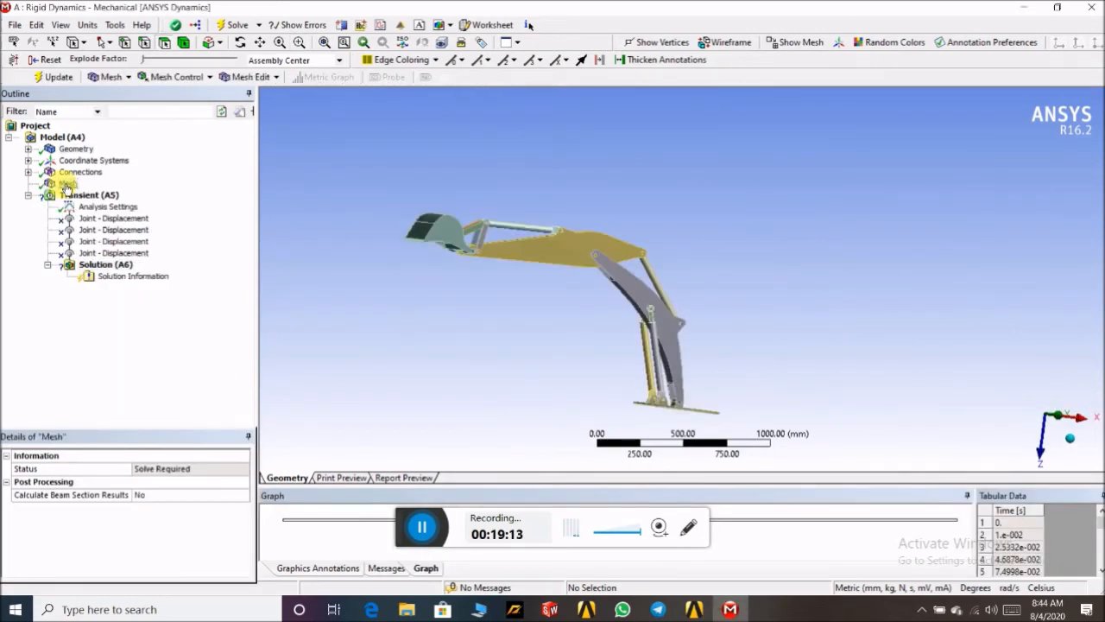
middle_drag(428, 274, 395, 270)
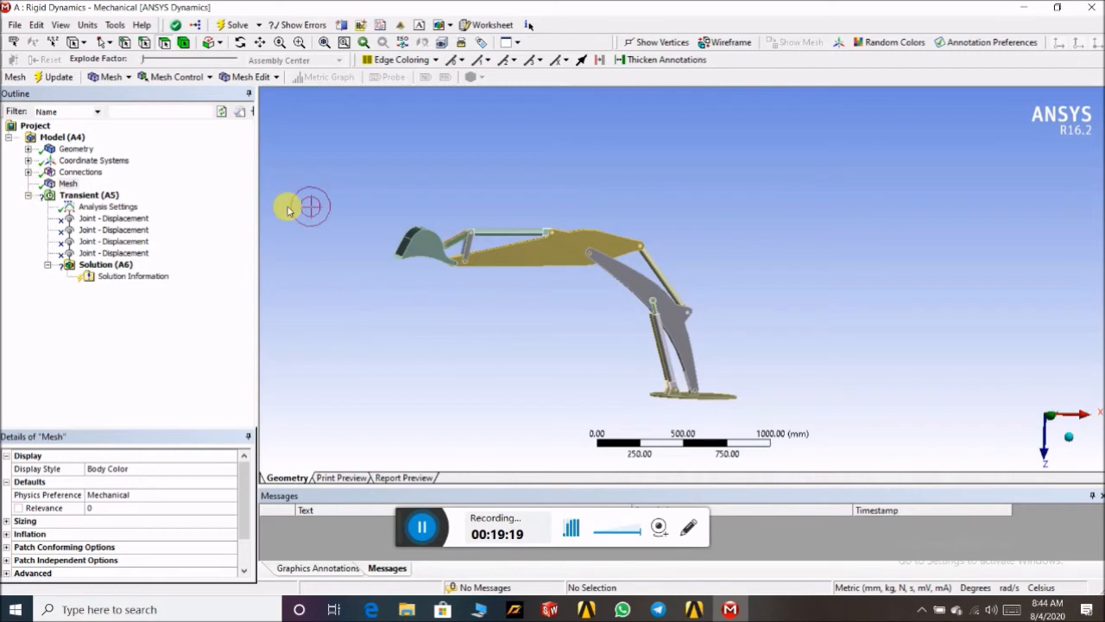
- Unsuppress the four joint displacement loads of the transient analysis
click(89, 197)
ctrl+click(113, 219)
ctrl+click(113, 230)
ctrl+click(113, 241)
ctrl+click(113, 252)
right_click(132, 254)
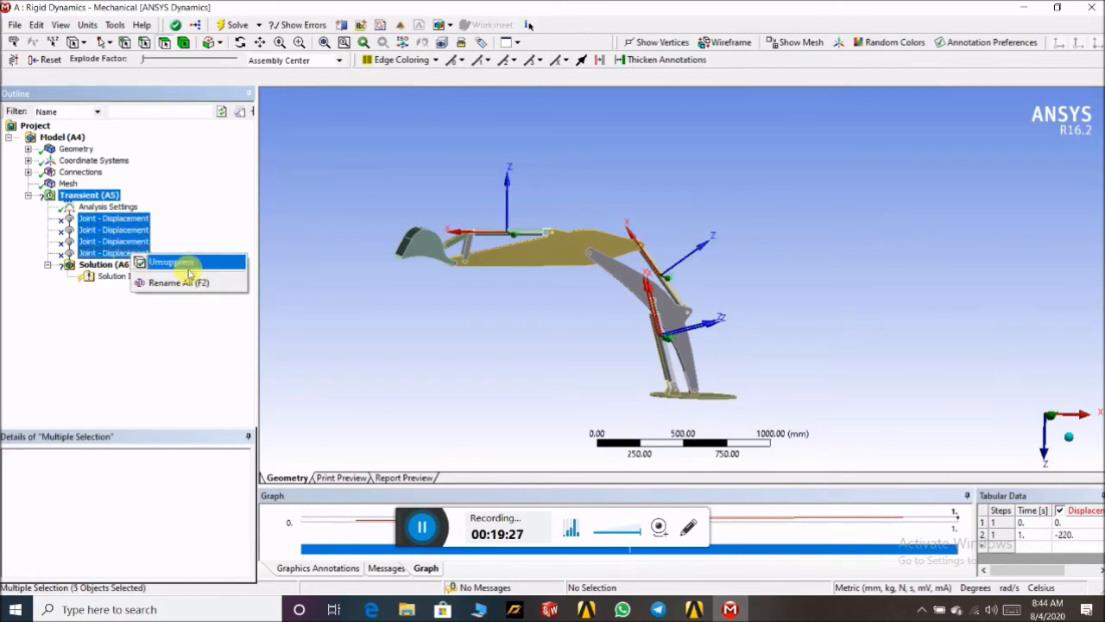
click(161, 261)
right_click(131, 233)
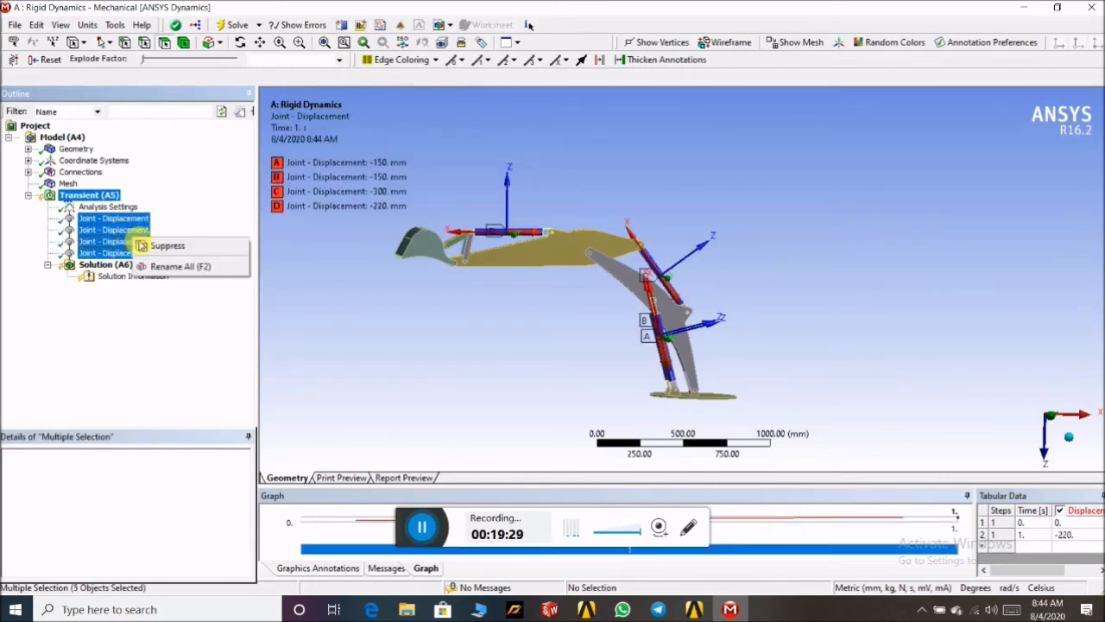
click(190, 221)
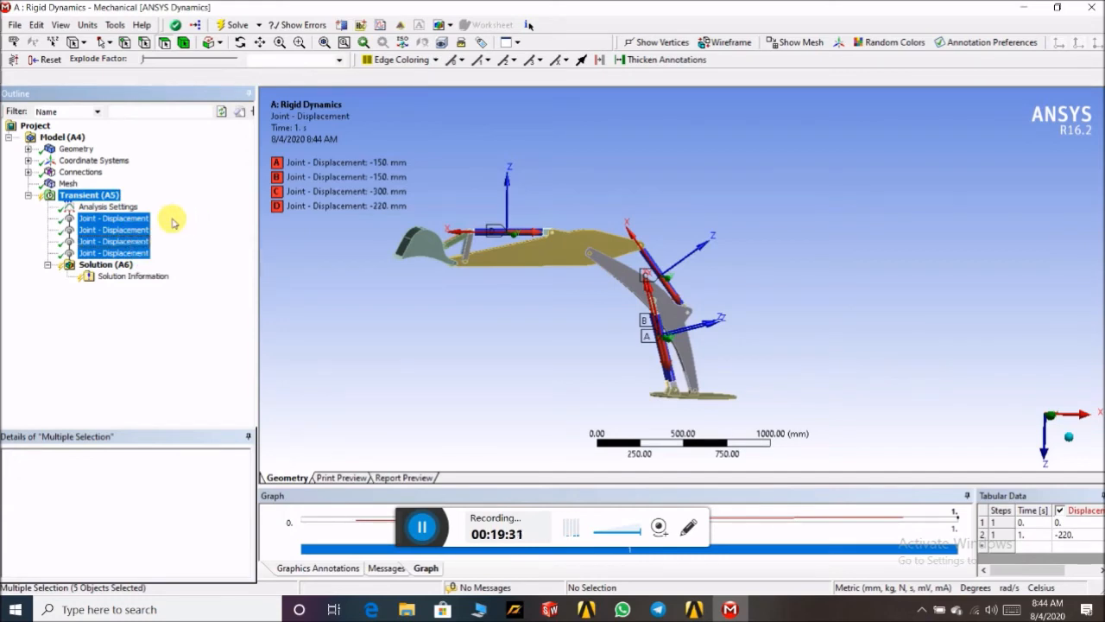
click(194, 186)
click(409, 302)
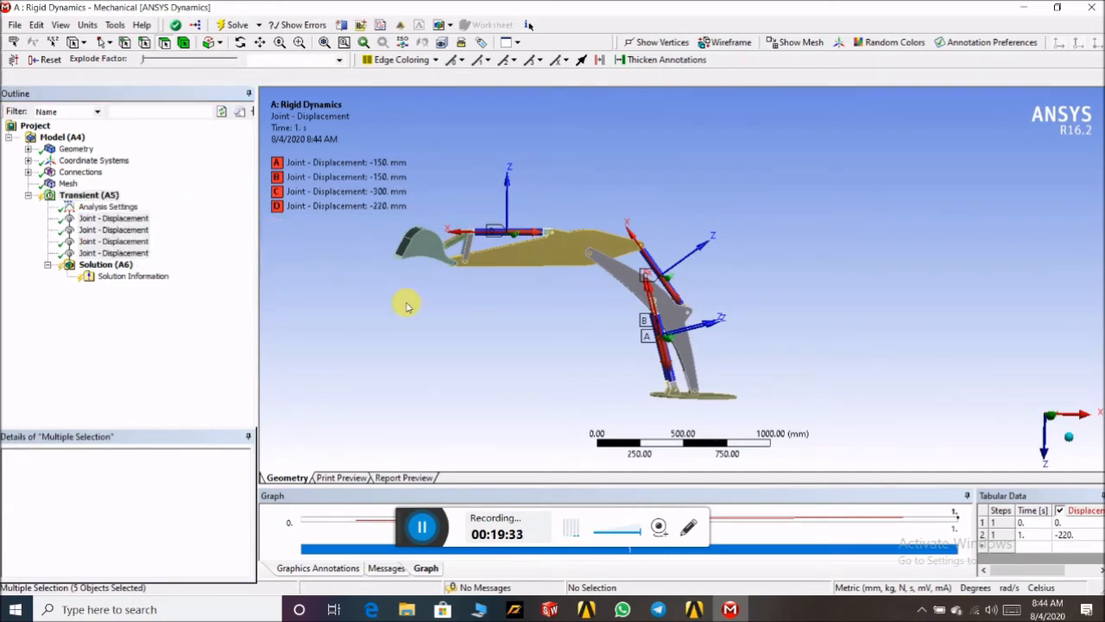
ctrl+click(132, 221)
ctrl+click(131, 219)
right_click(131, 220)
click(197, 181)
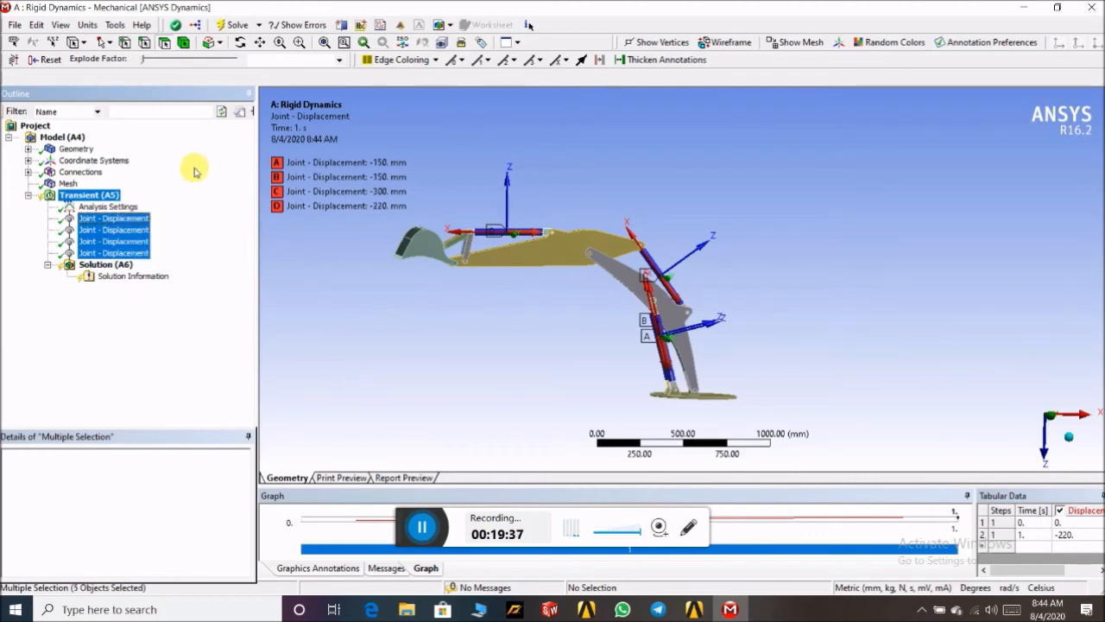
click(345, 273)
drag(407, 516, 715, 106)
click(101, 196)
double_click(110, 195)
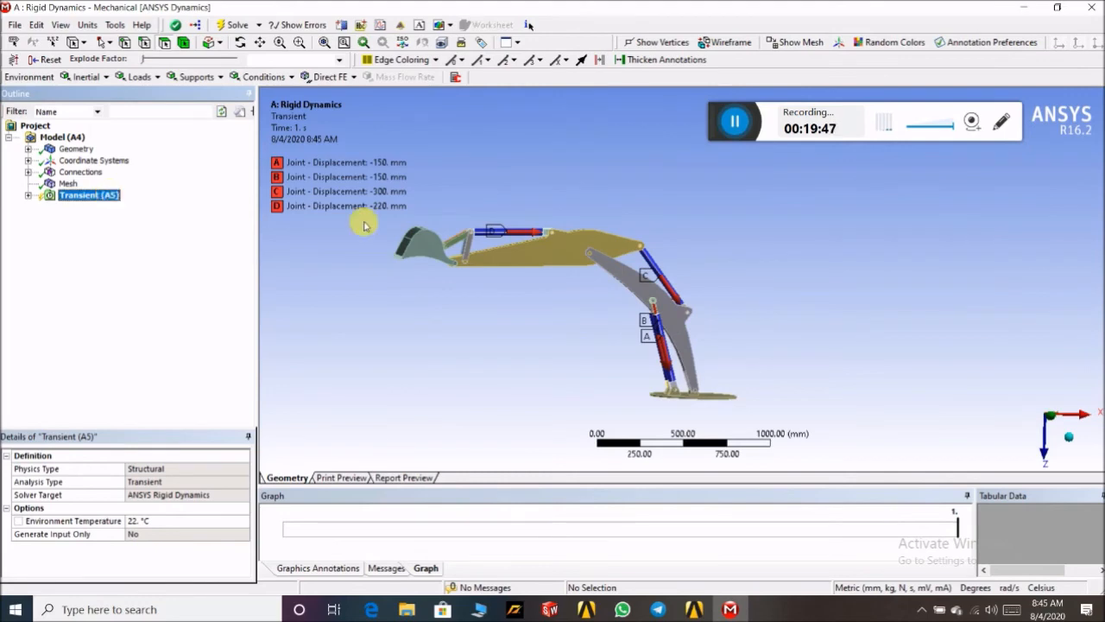
click(735, 122)
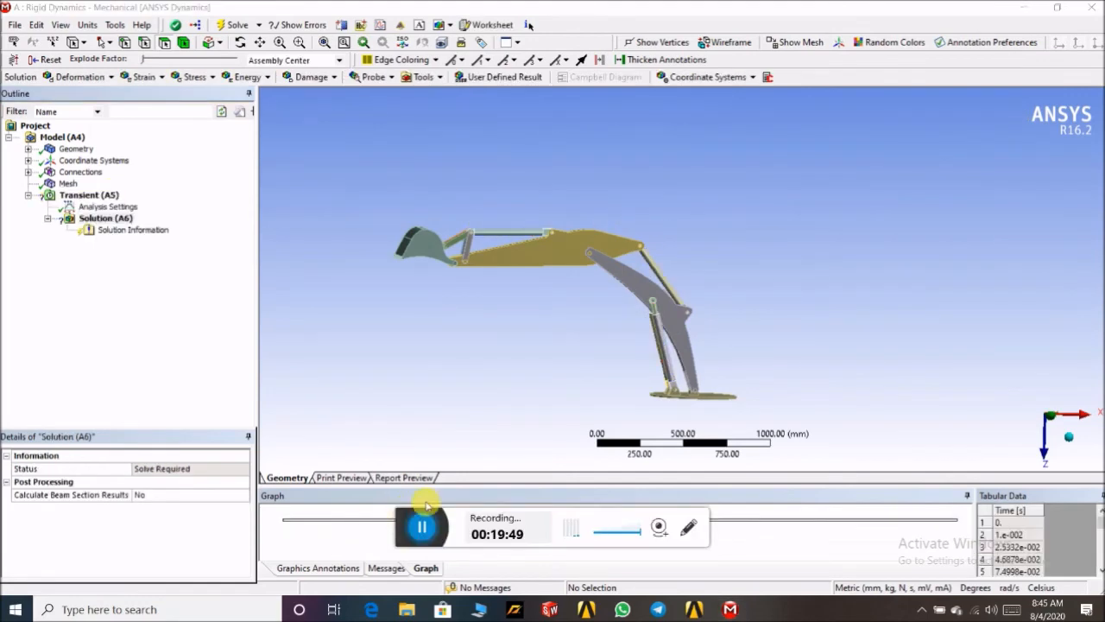
drag(406, 515, 709, 113)
- Insert a joint load into the transient analysis
click(76, 200)
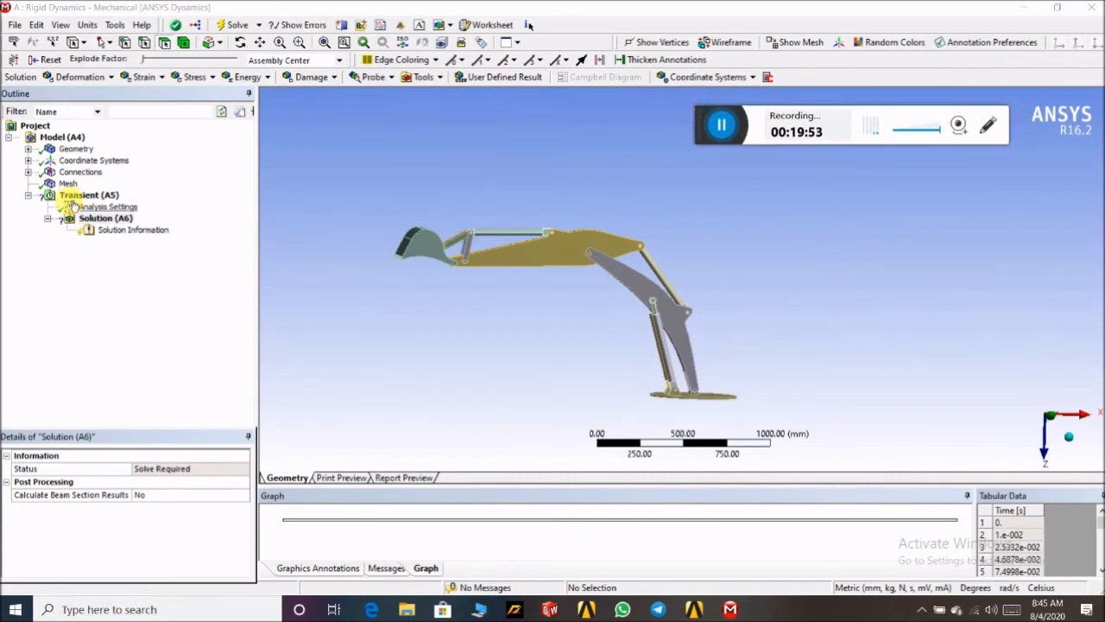
right_click(92, 198)
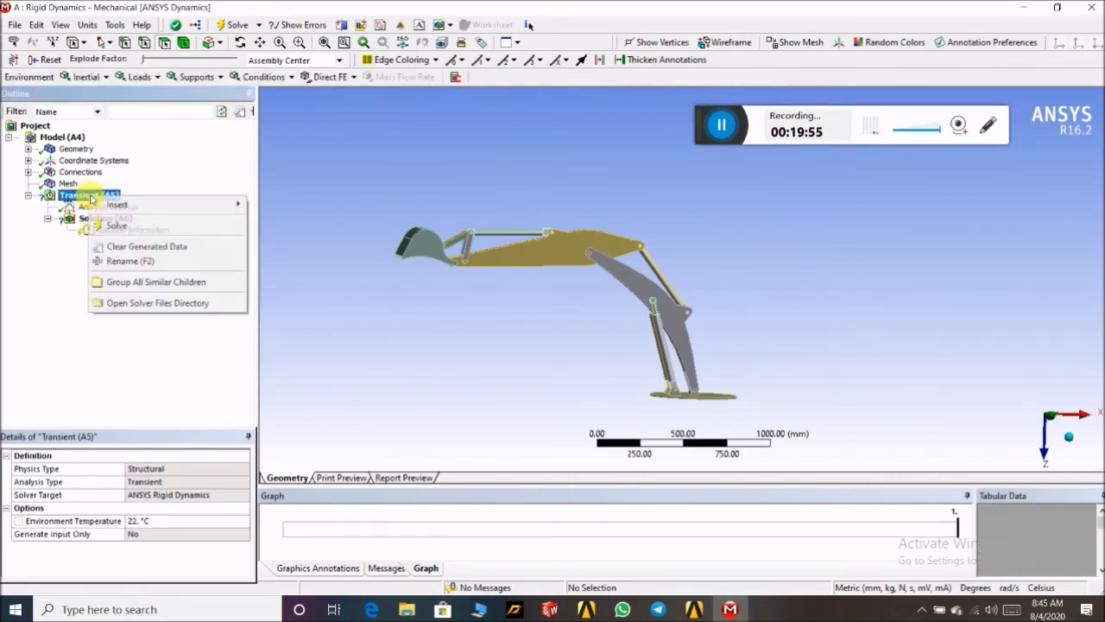
mouse_move(231, 207)
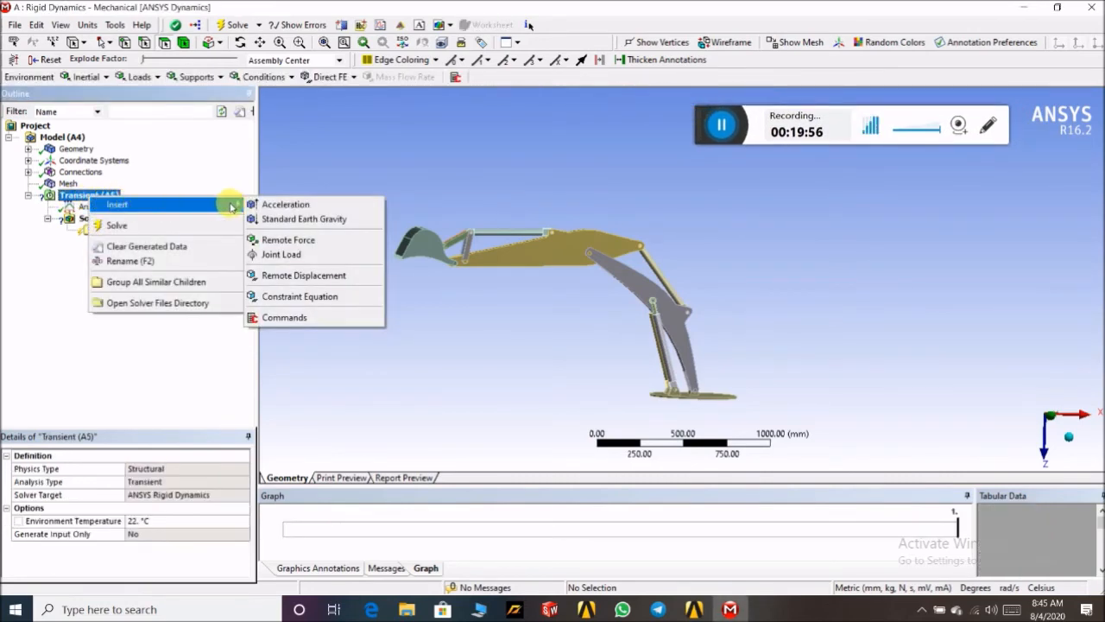
click(278, 254)
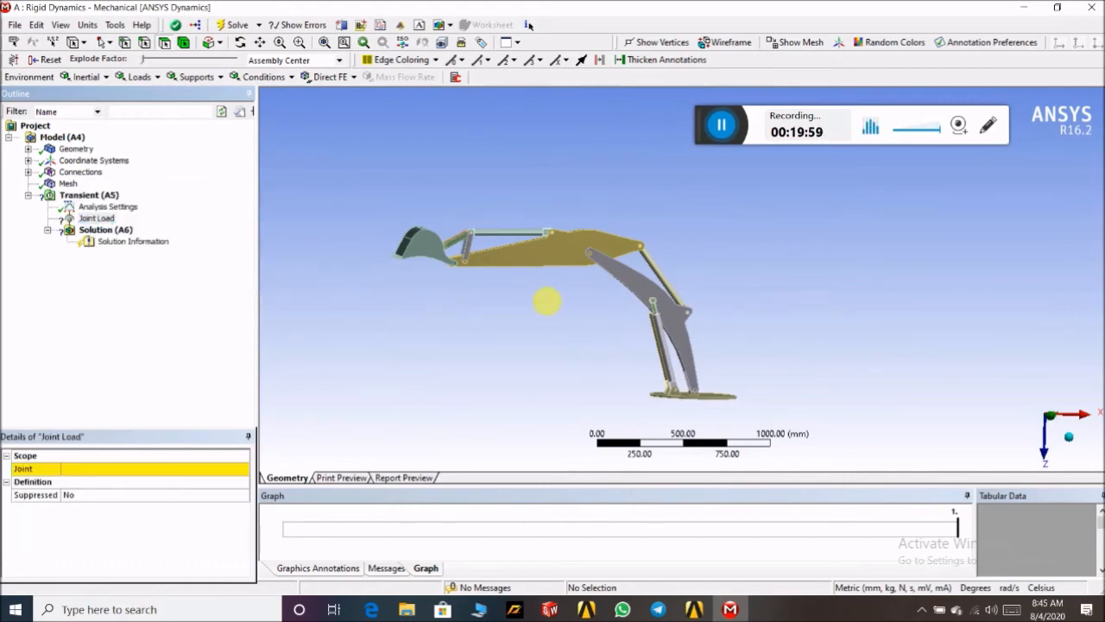
- Examine the excavator arm and its lower cylinders to decide which joint the new joint load should drive
middle_drag(548, 301, 518, 358)
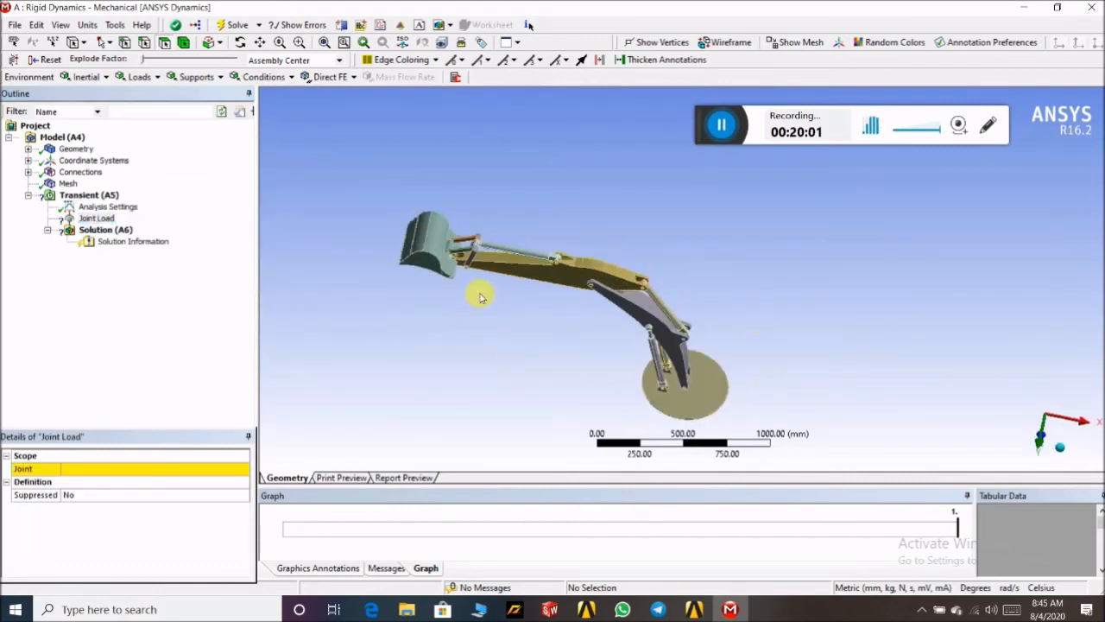
scroll(657, 342, up, 2)
scroll(532, 349, up, 3)
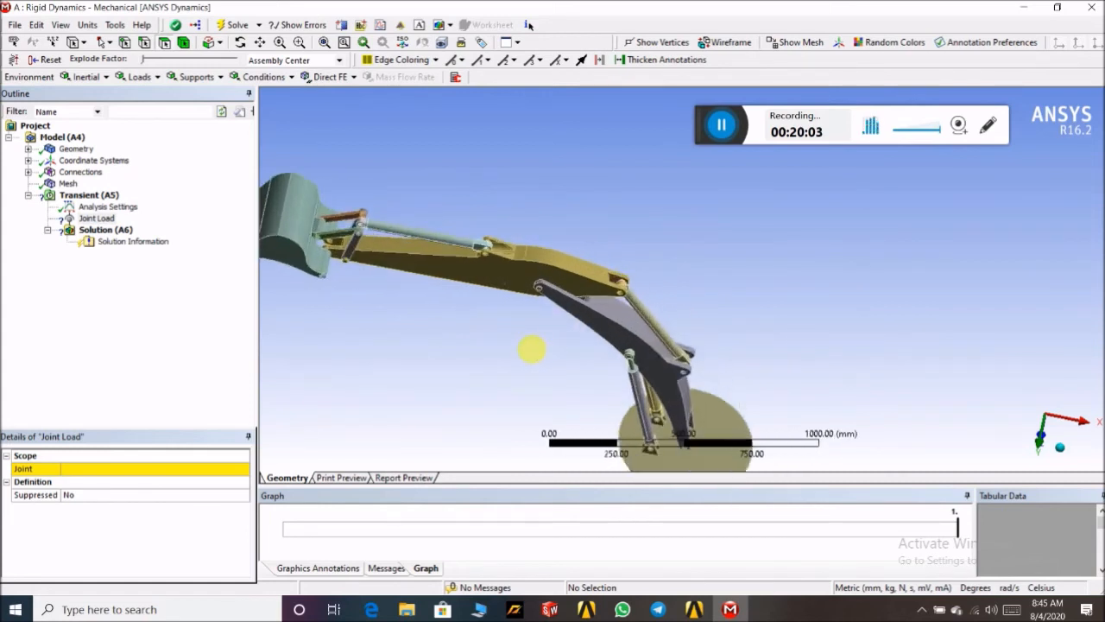
scroll(527, 346, down, 2)
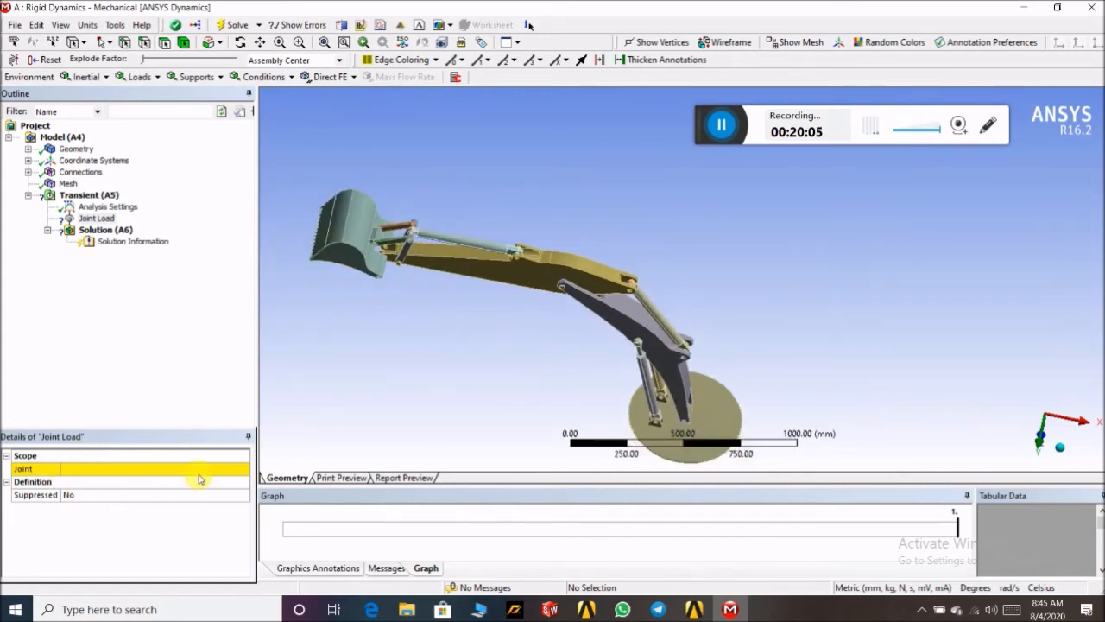
click(240, 471)
click(242, 471)
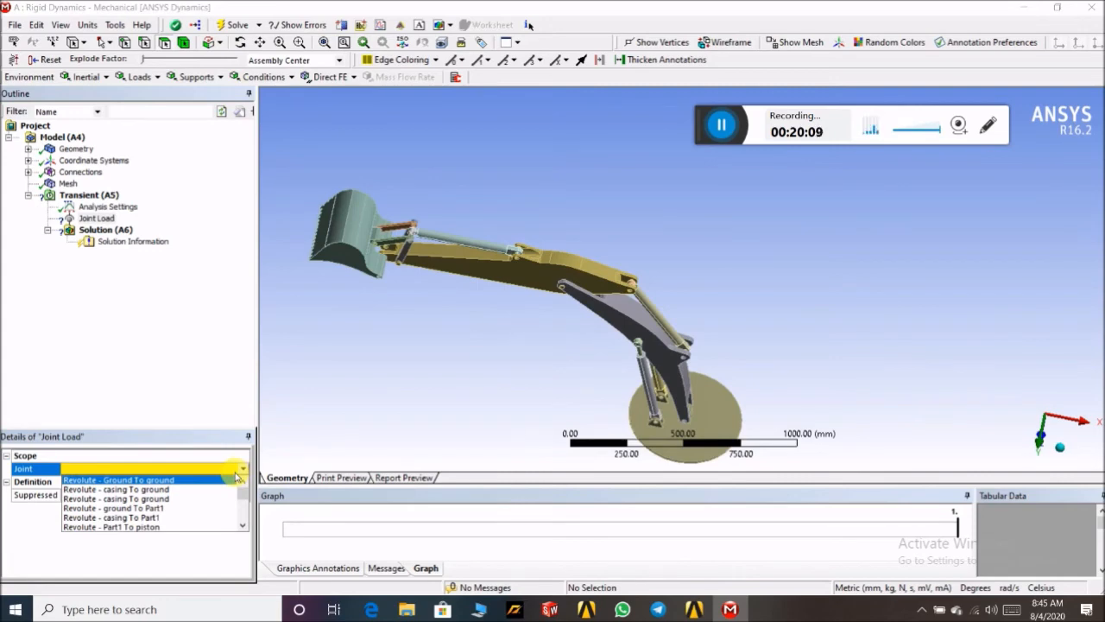
middle_drag(513, 381, 538, 343)
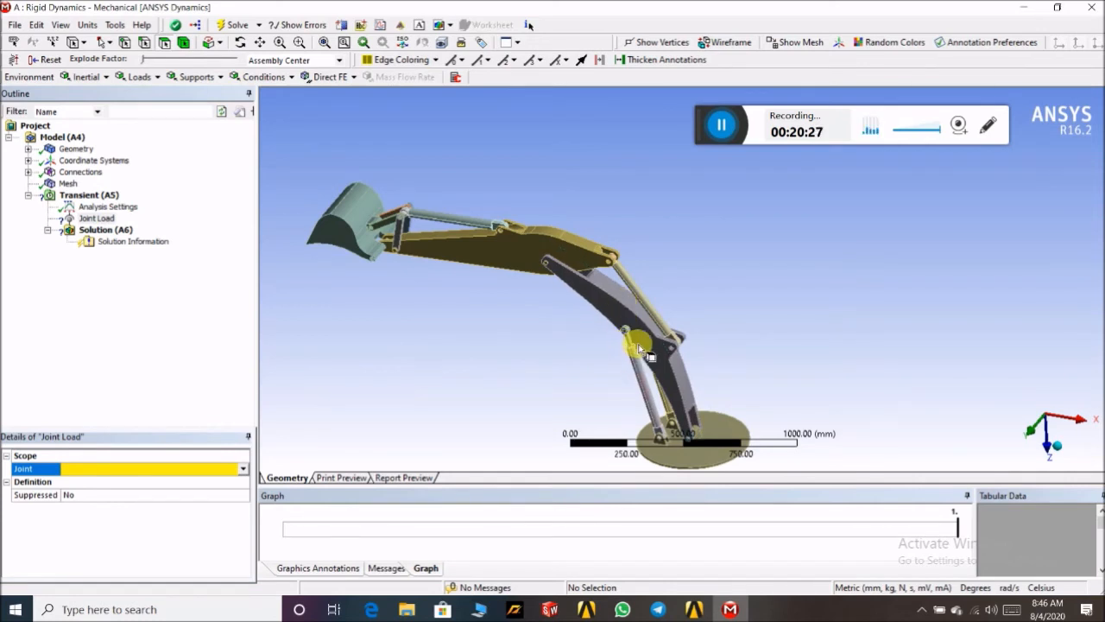
scroll(630, 345, up, 4)
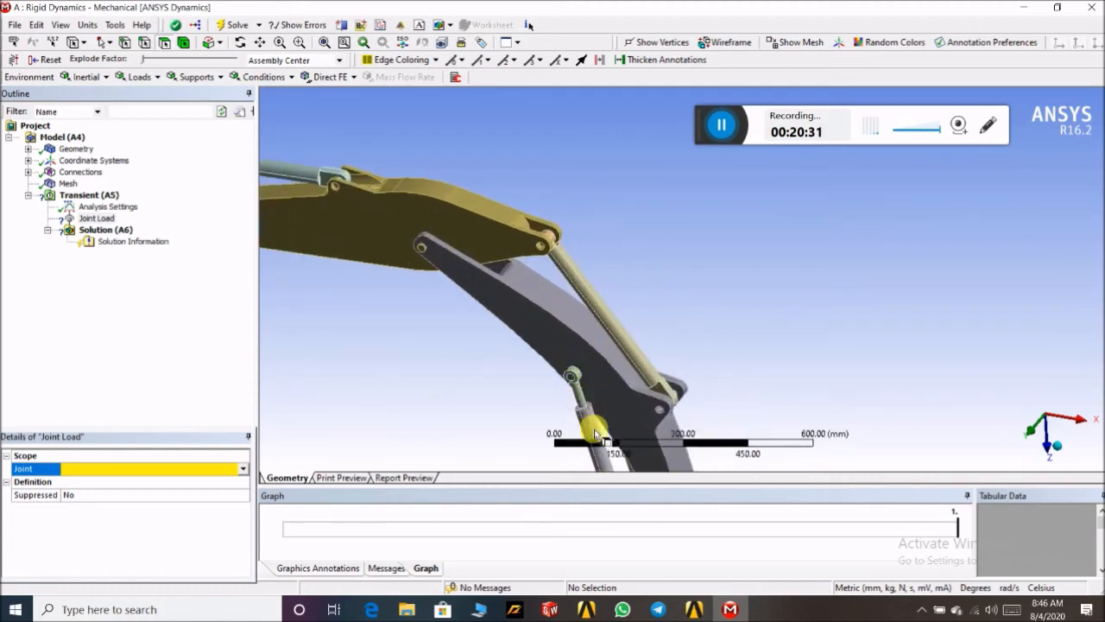
scroll(596, 420, down, 1)
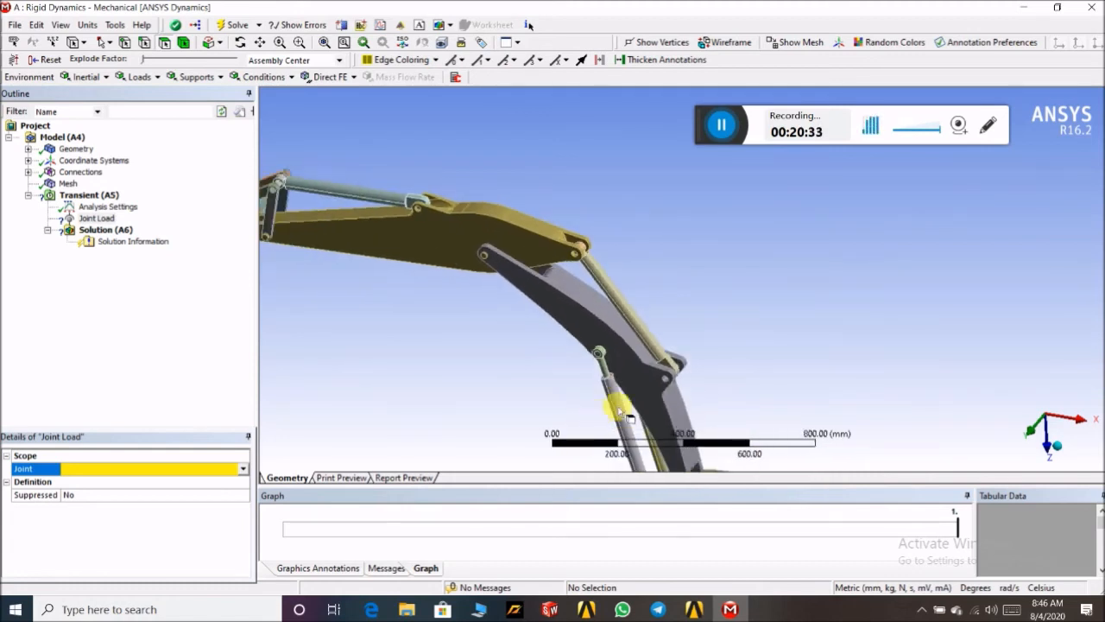
- Review the model's joint list down to the translational piston-to-casing joints
click(244, 470)
scroll(215, 500, down, 5)
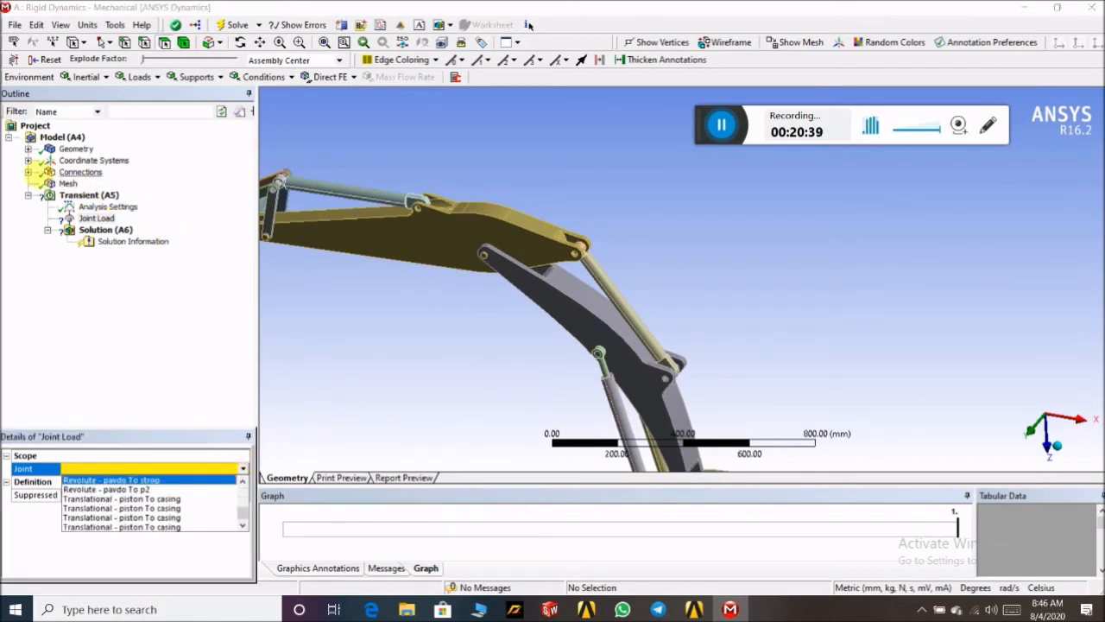
click(28, 172)
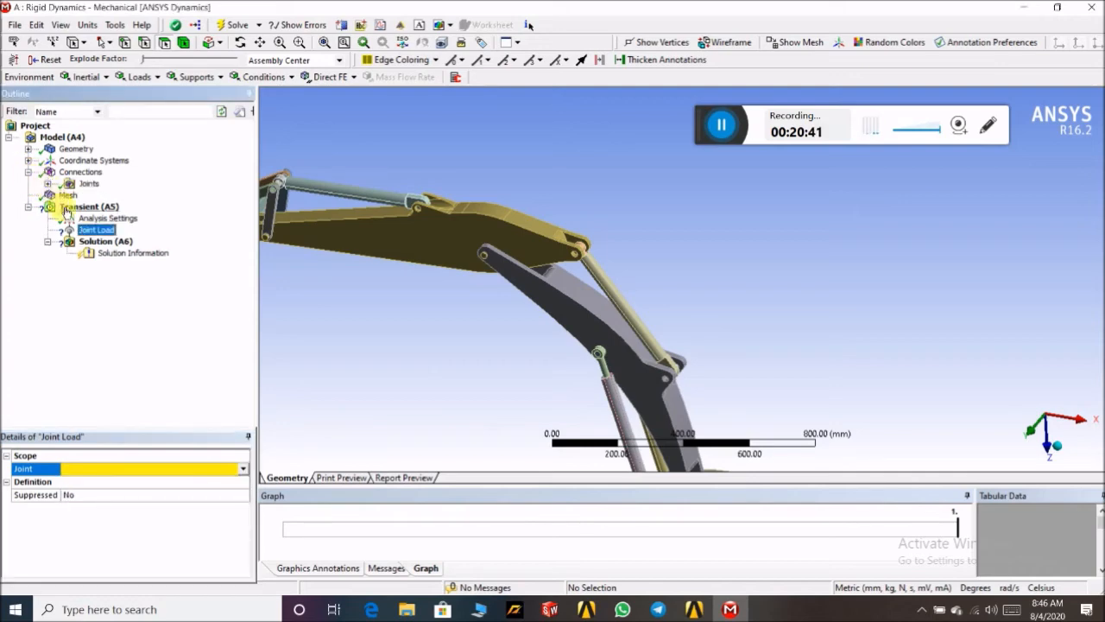
click(47, 183)
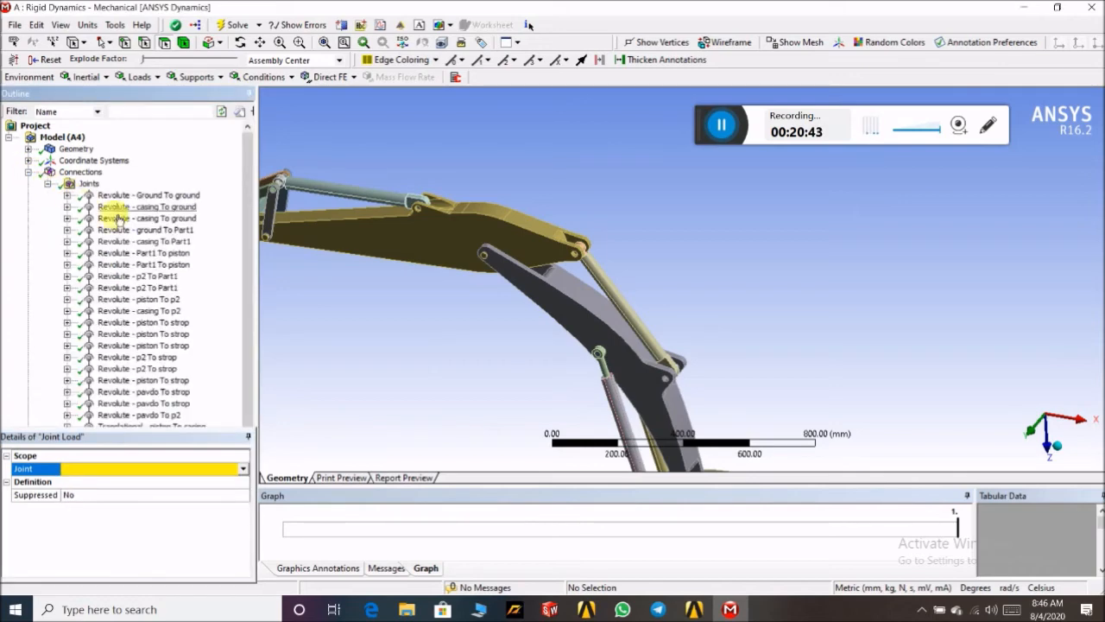
scroll(245, 314, down, 1)
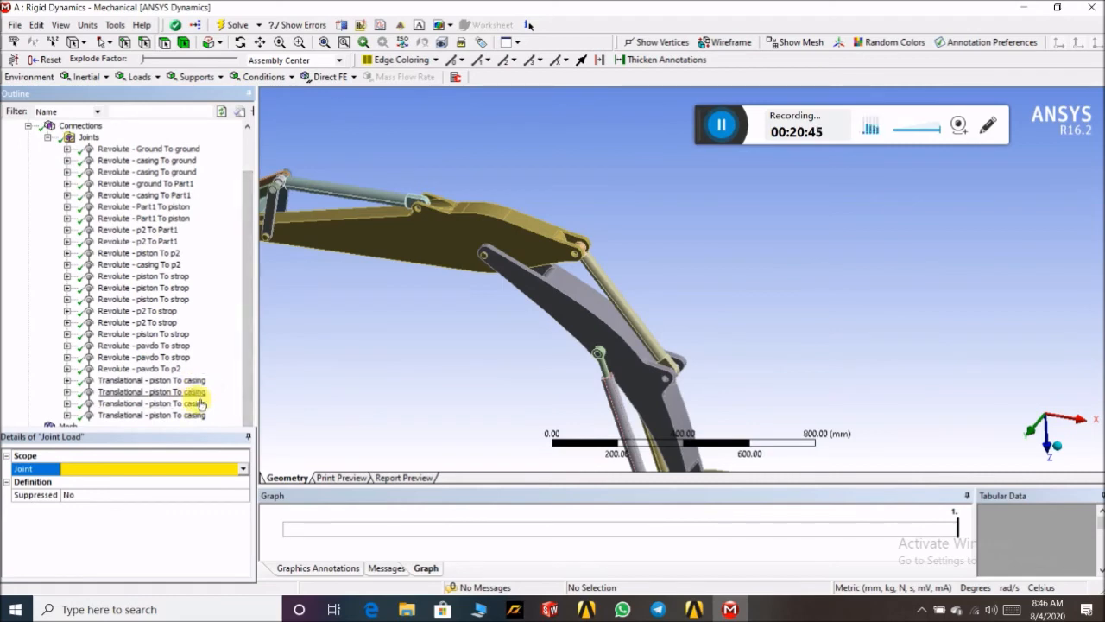
click(46, 138)
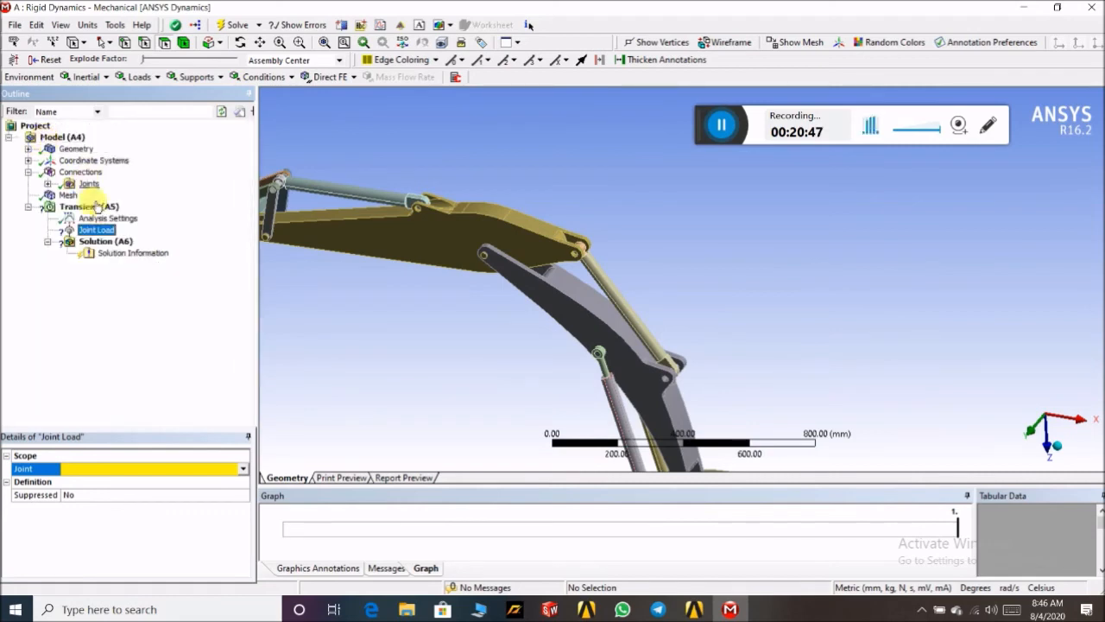
- Scope the joint load to the first Translational - piston To casing joint, on one of the two lower cylinders
click(244, 469)
scroll(207, 514, down, 3)
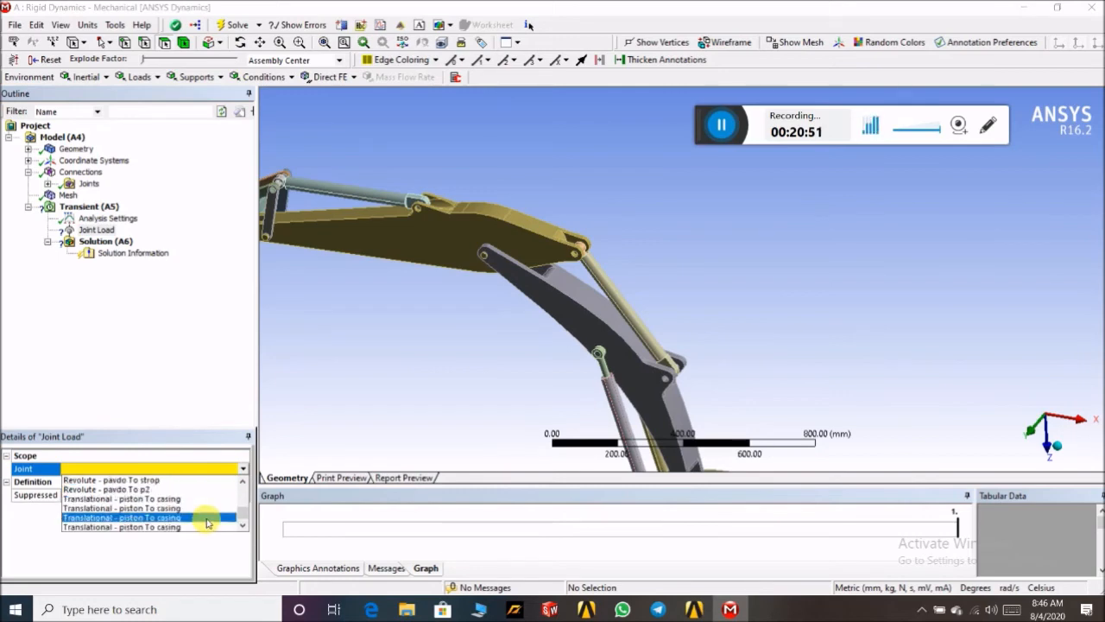
click(200, 501)
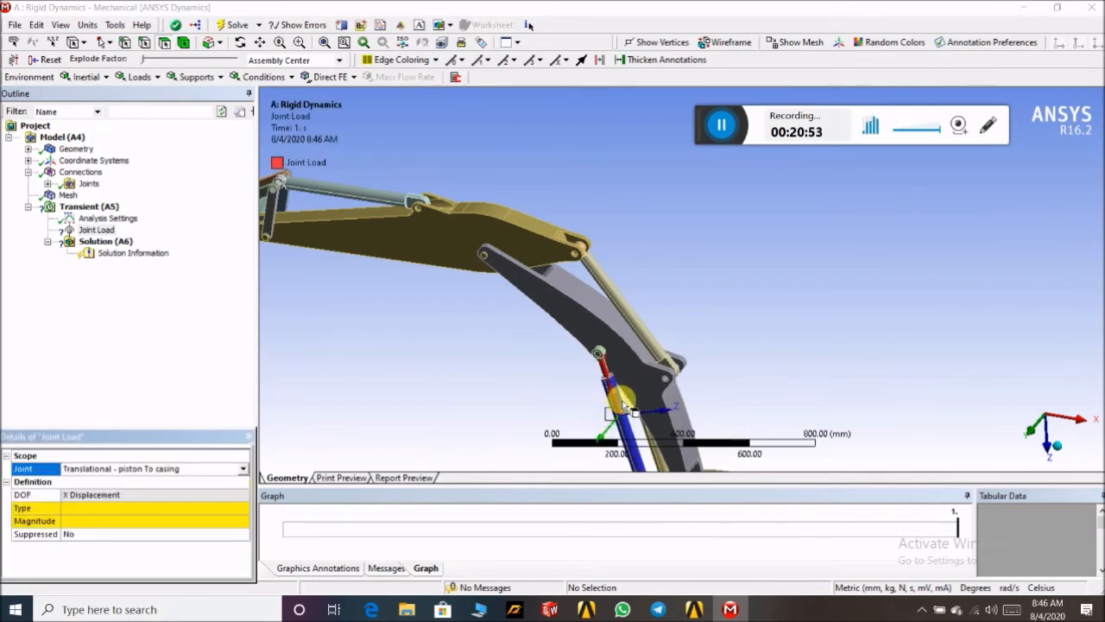
- Define this joint load as a Displacement with a magnitude of -150 mm
click(246, 510)
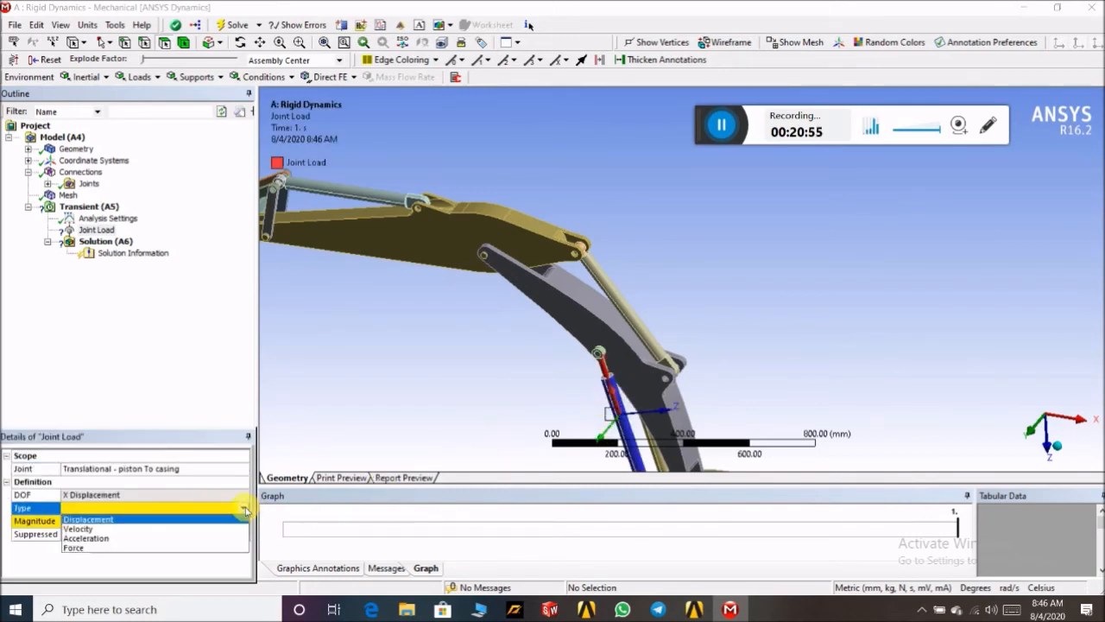
click(173, 519)
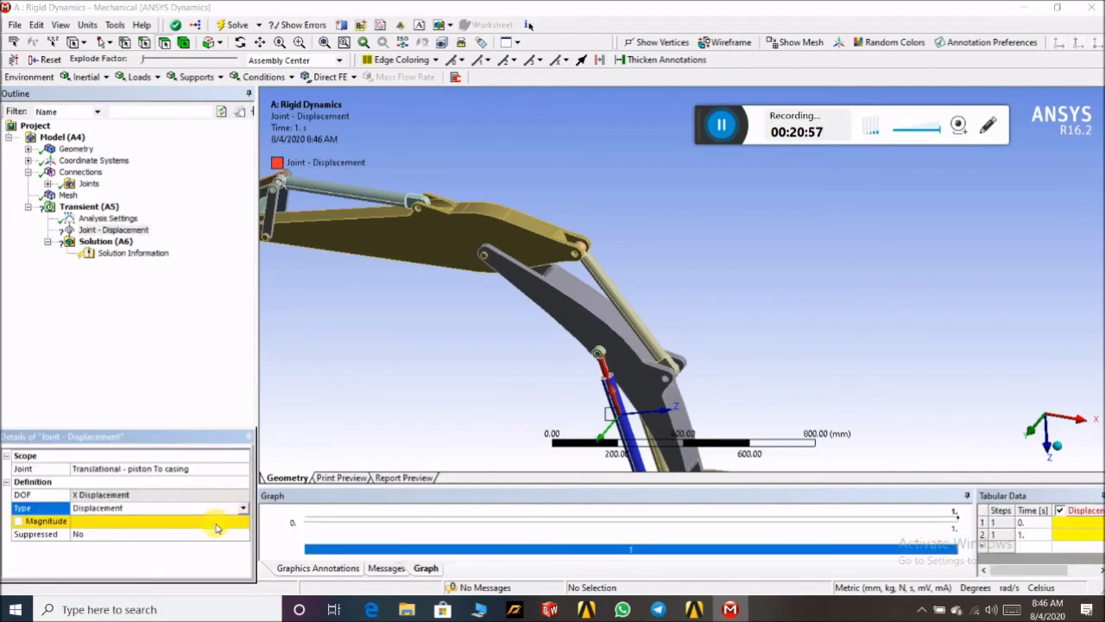
click(219, 522)
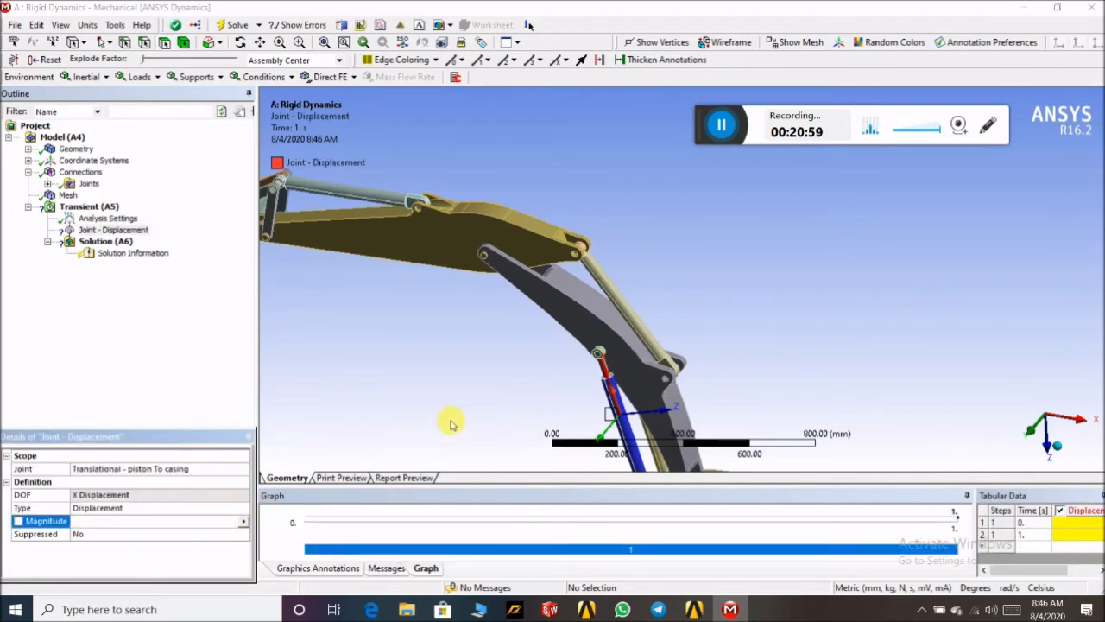
scroll(458, 423, down, 2)
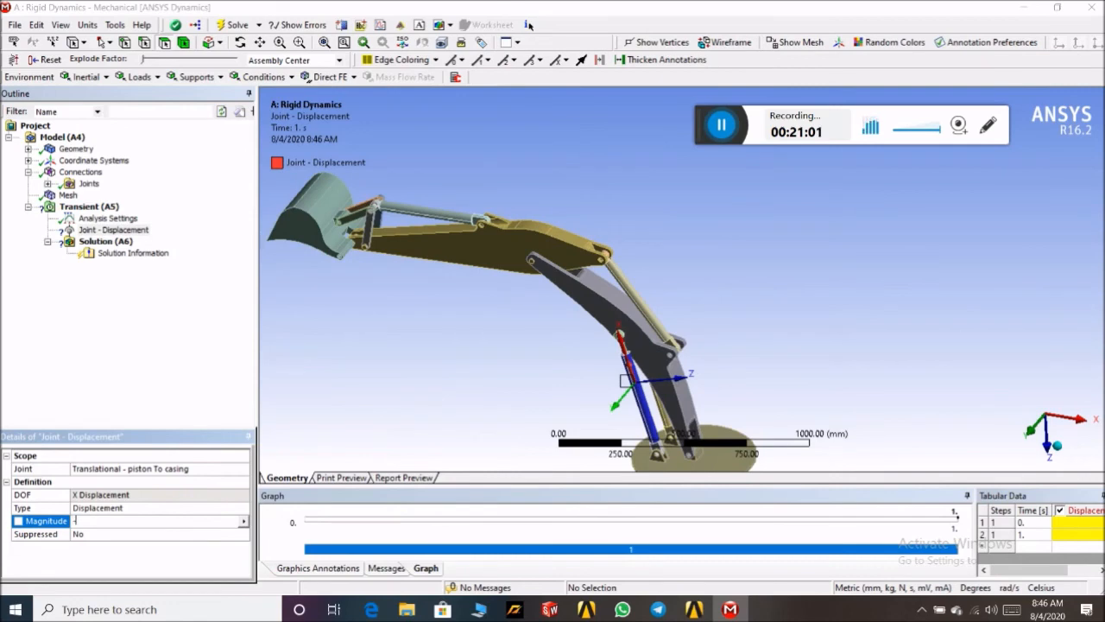
text(-150)
key(Return)
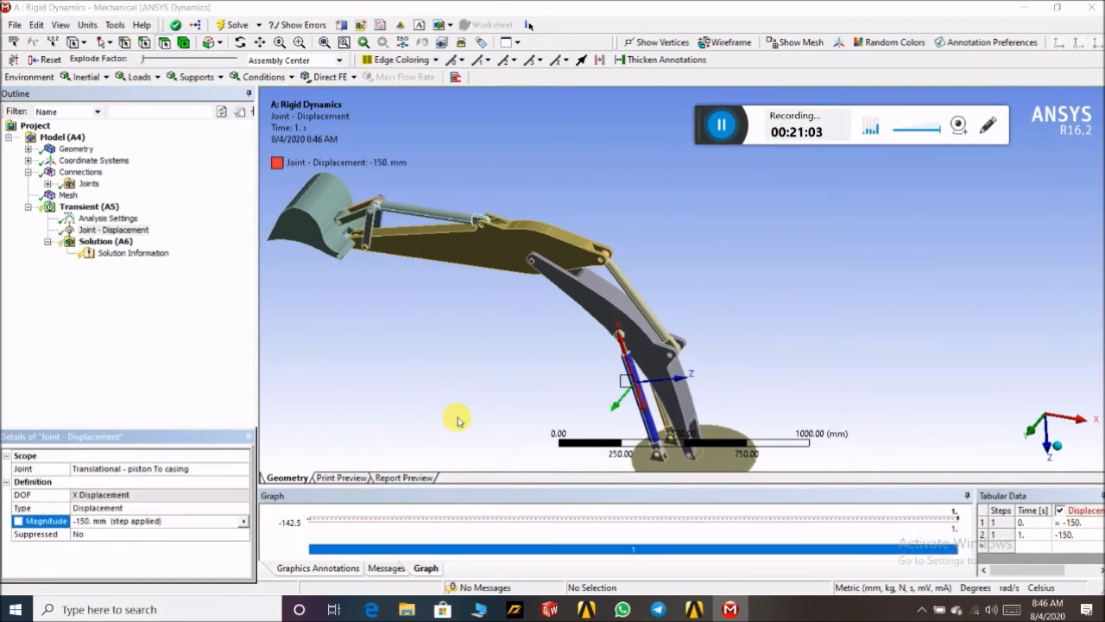
- Examine the loaded lower cylinder and its displacement axes from several sides of the arm
scroll(580, 419, up, 2)
scroll(718, 363, down, 3)
middle_drag(719, 369, 613, 389)
scroll(614, 390, up, 5)
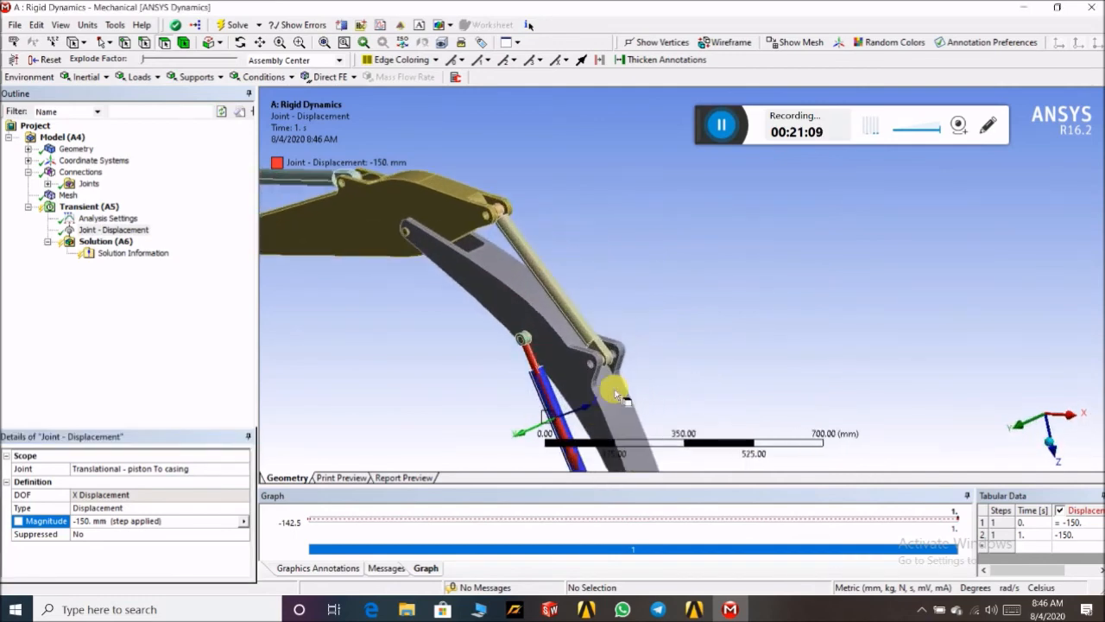
scroll(617, 391, down, 3)
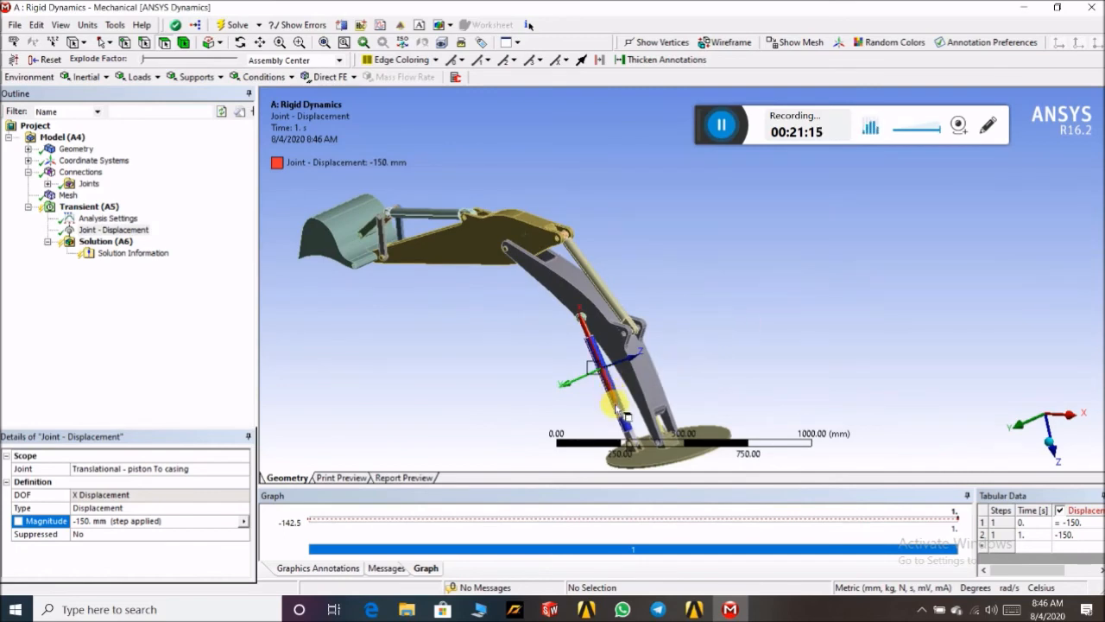
middle_drag(491, 367, 637, 403)
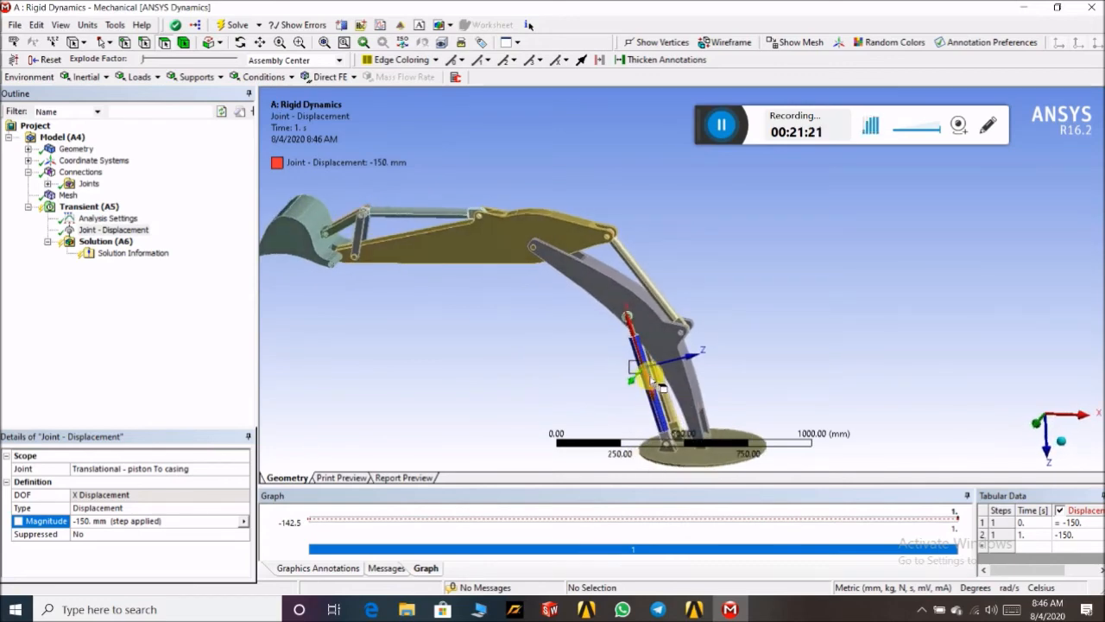
middle_drag(550, 366, 716, 355)
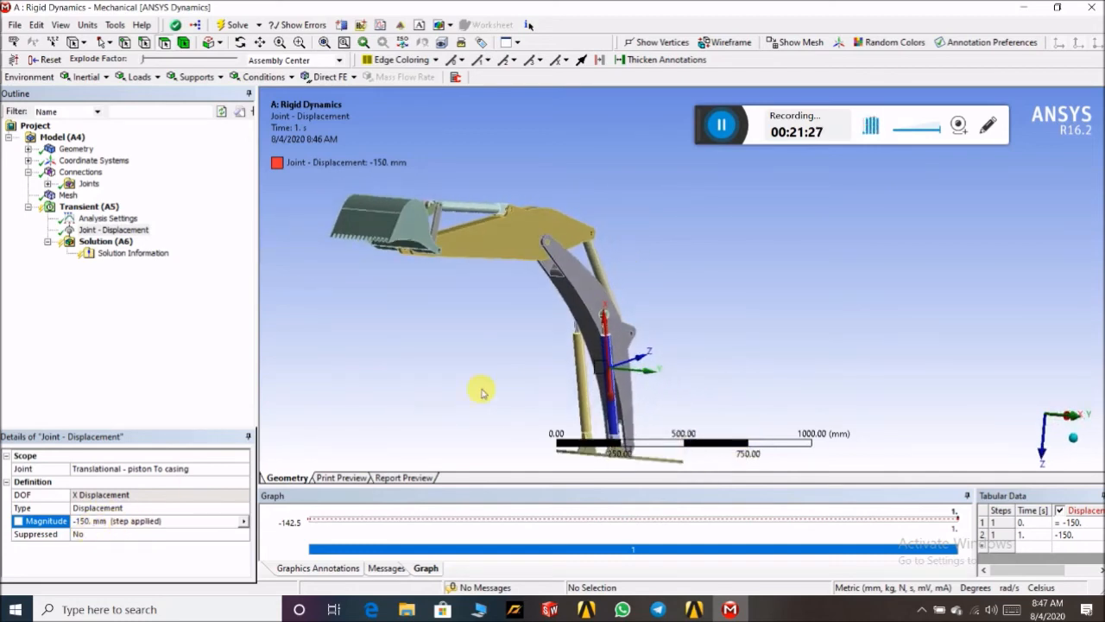
middle_drag(562, 338, 595, 380)
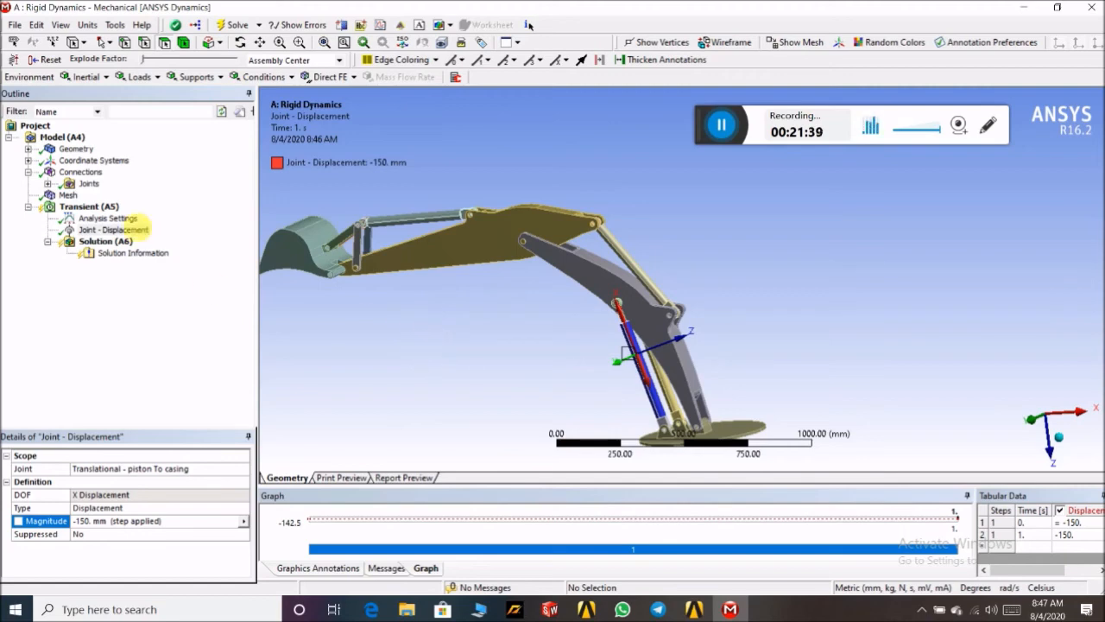
- Insert a second joint load into the transient analysis and scope it to the other lower cylinder's Translational - piston To casing joint
click(89, 206)
right_click(89, 208)
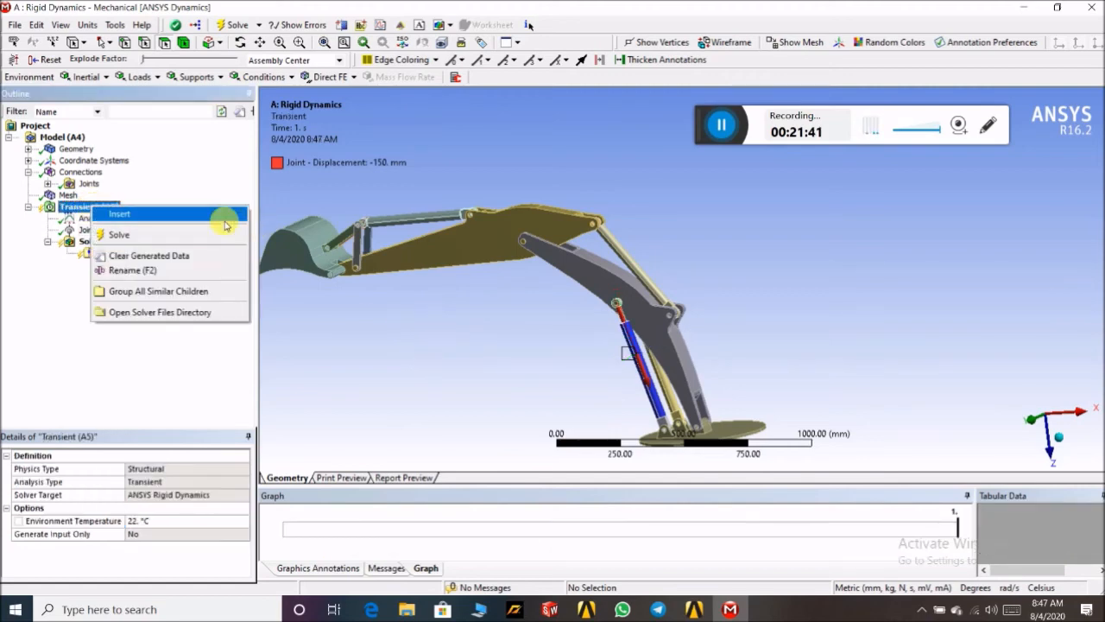
mouse_move(240, 215)
click(283, 264)
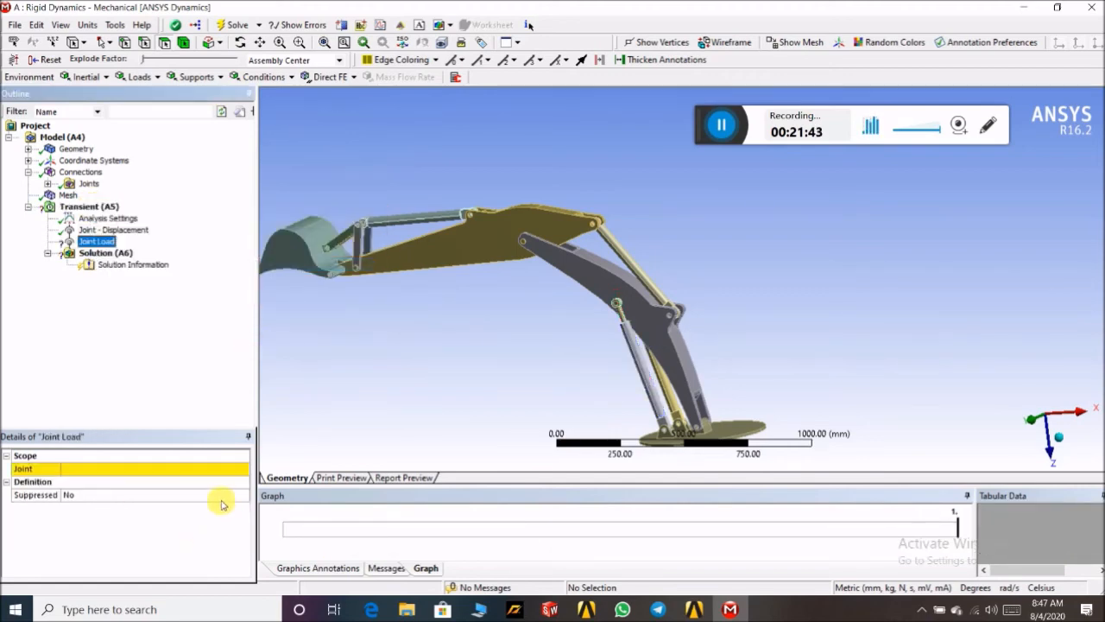
click(238, 470)
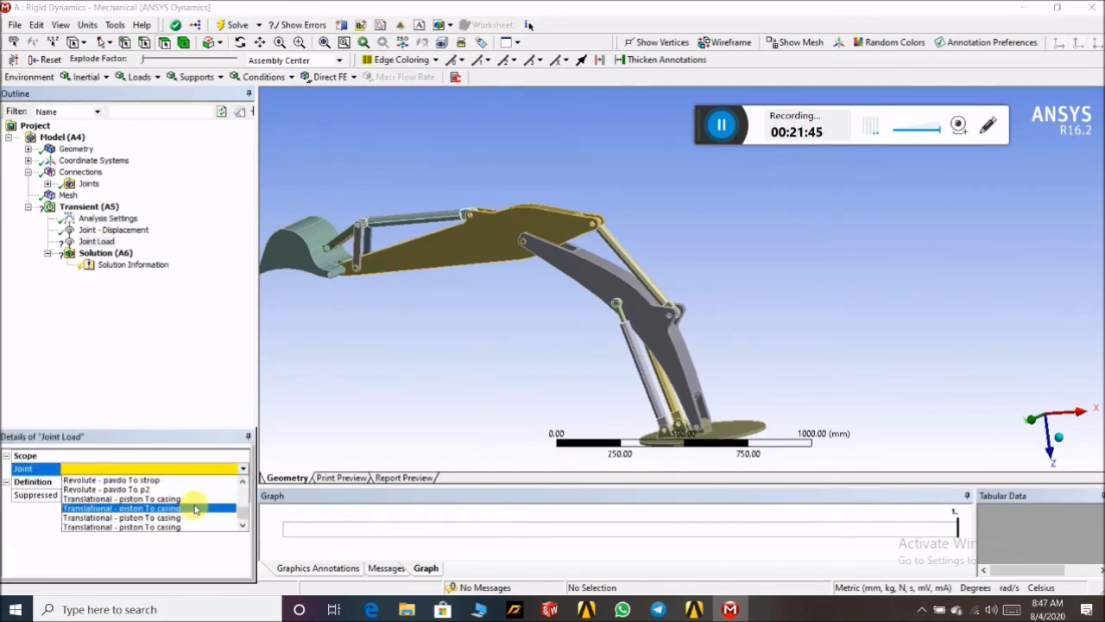
click(196, 509)
- Define the second joint load as a Displacement of -150 mm and check its cylinder from both sides
click(233, 509)
click(242, 511)
click(227, 519)
click(232, 522)
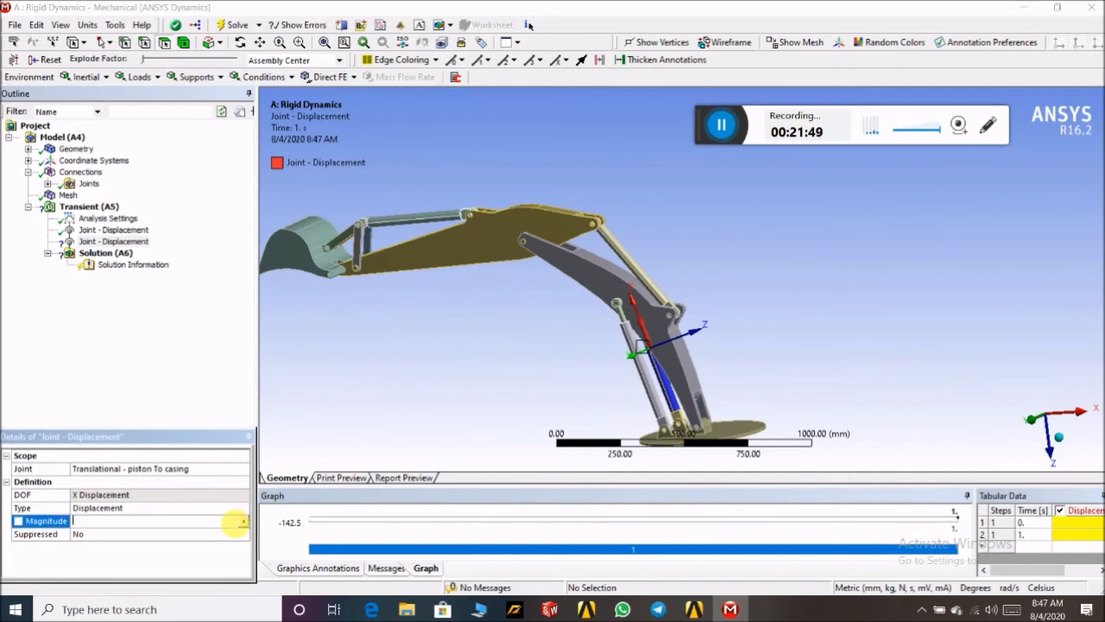
text(-150)
key(Return)
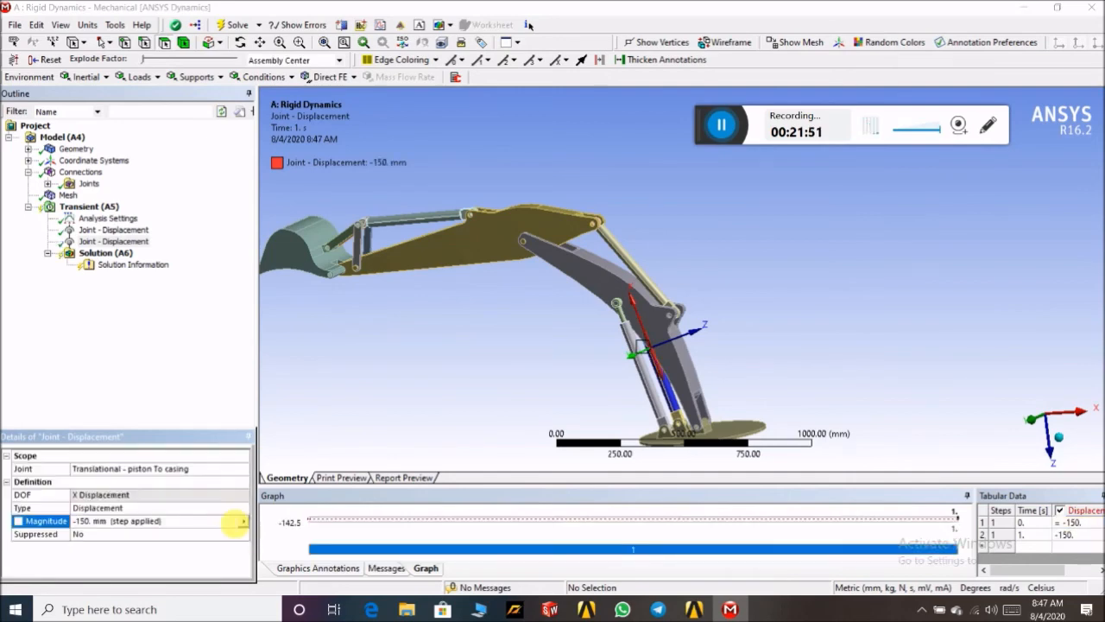
middle_drag(526, 402, 608, 371)
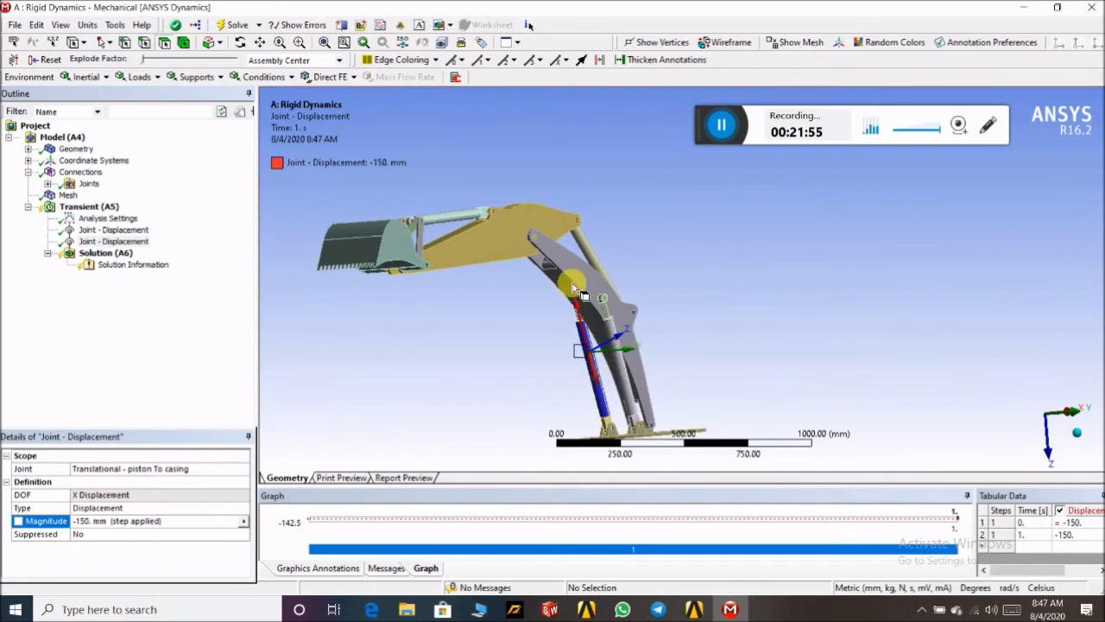
middle_drag(698, 296, 631, 294)
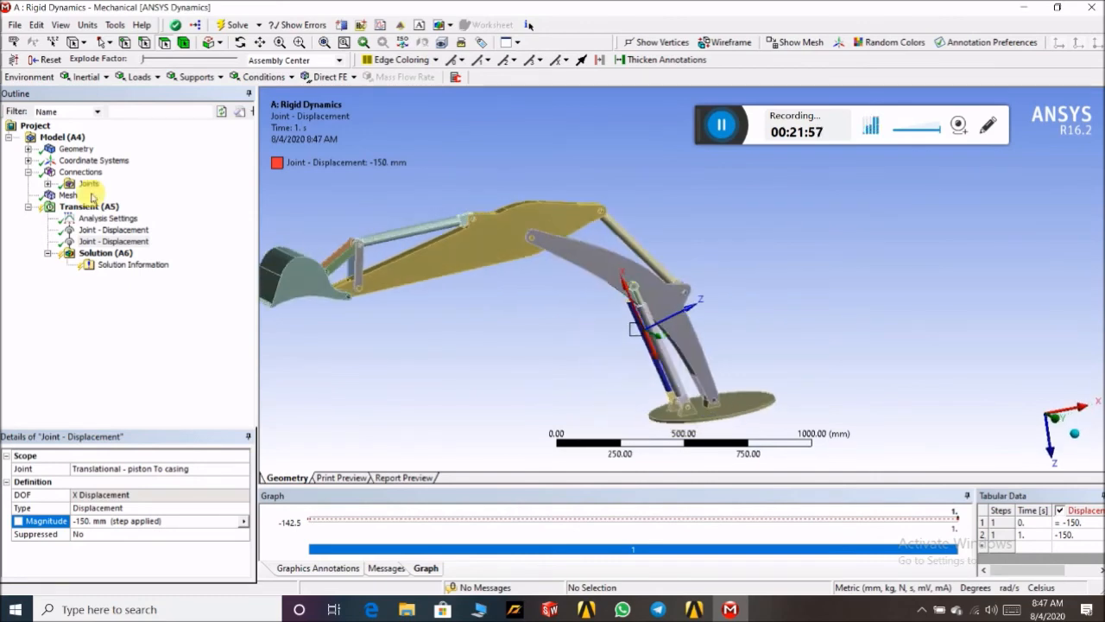
- Insert a third joint load and scope it to the piston-to-casing translational joint of the cylinder between the two boom sections
click(89, 207)
right_click(89, 207)
mouse_move(218, 217)
click(290, 268)
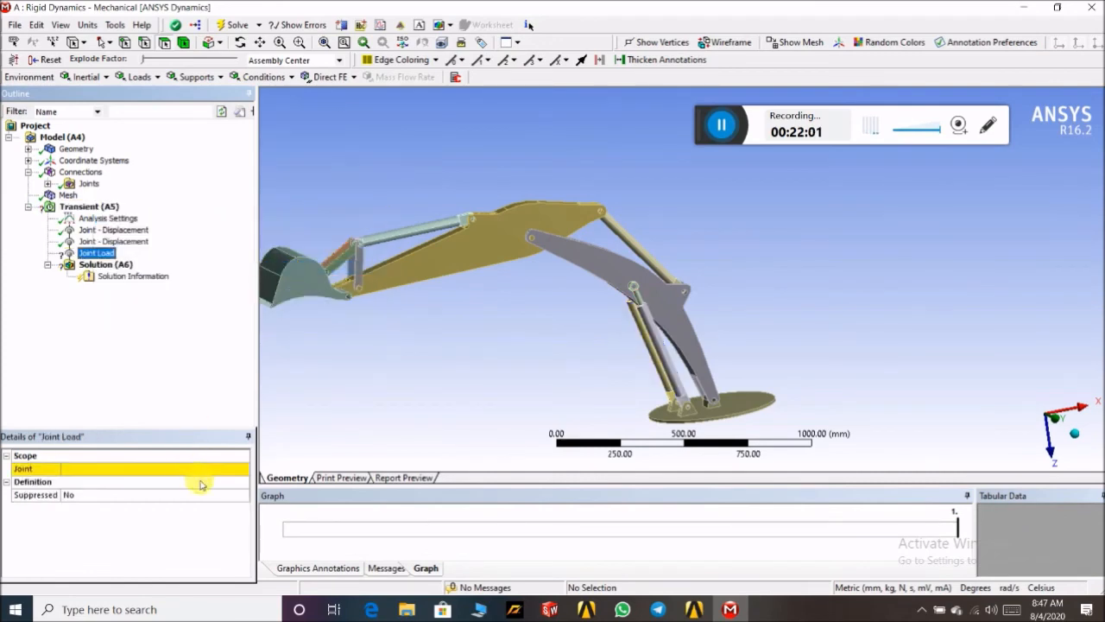
click(233, 472)
click(234, 471)
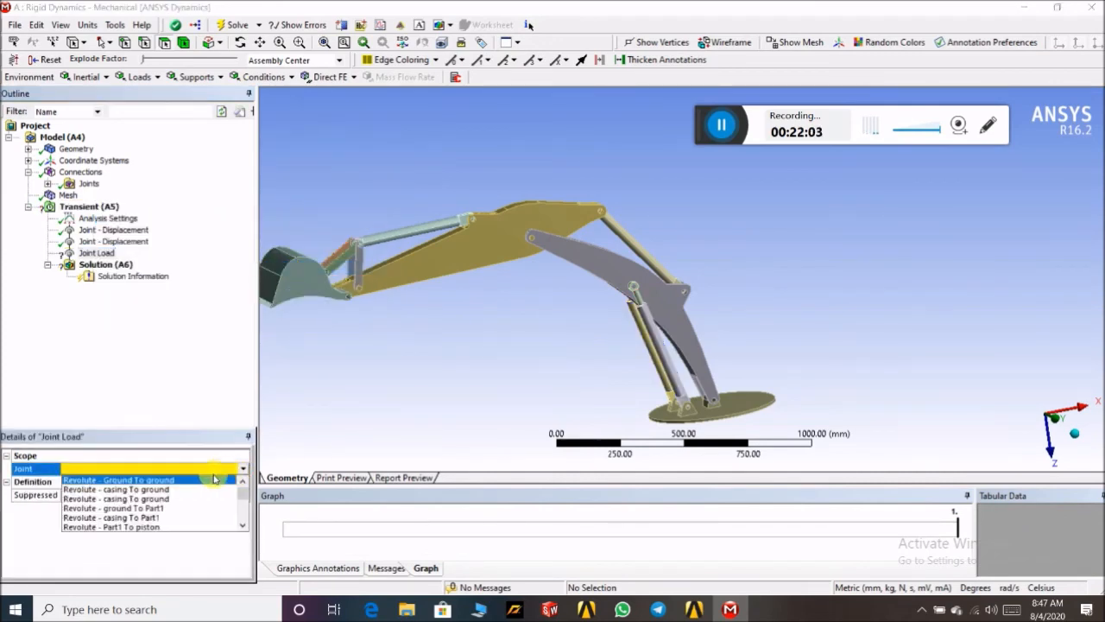
click(179, 517)
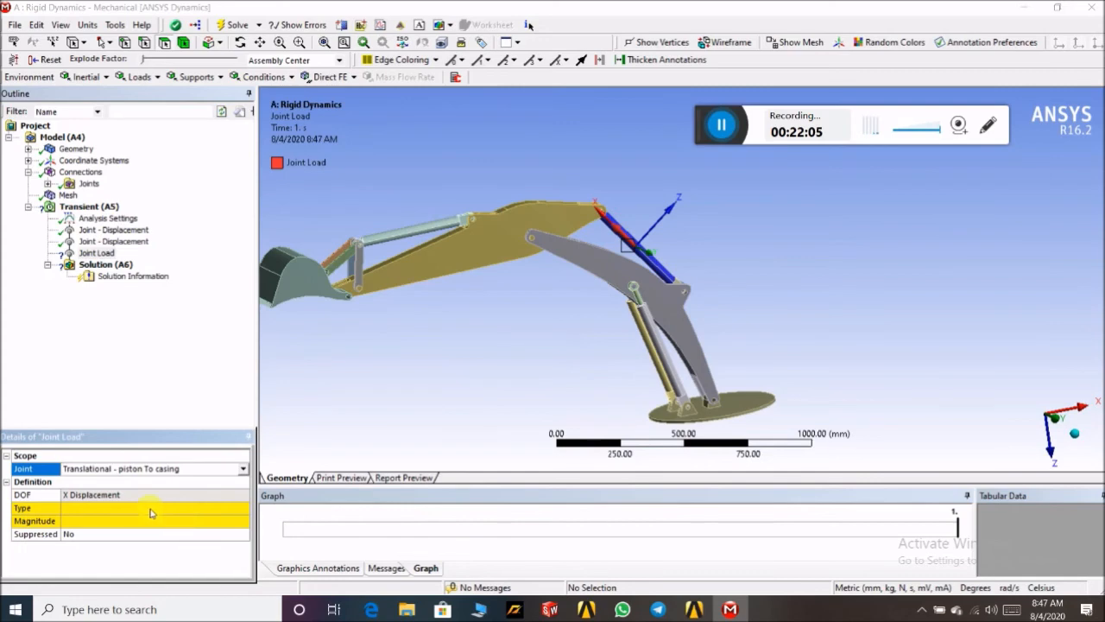
- Define the third joint load as a Displacement with a magnitude of -200 mm
click(150, 511)
click(242, 511)
click(200, 525)
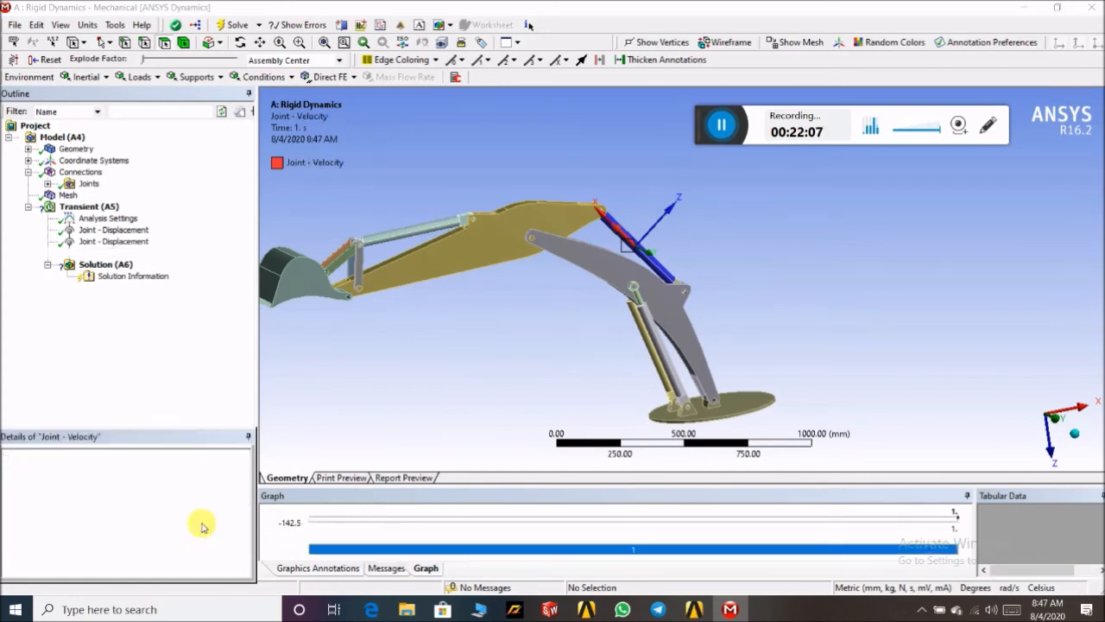
click(240, 510)
click(229, 520)
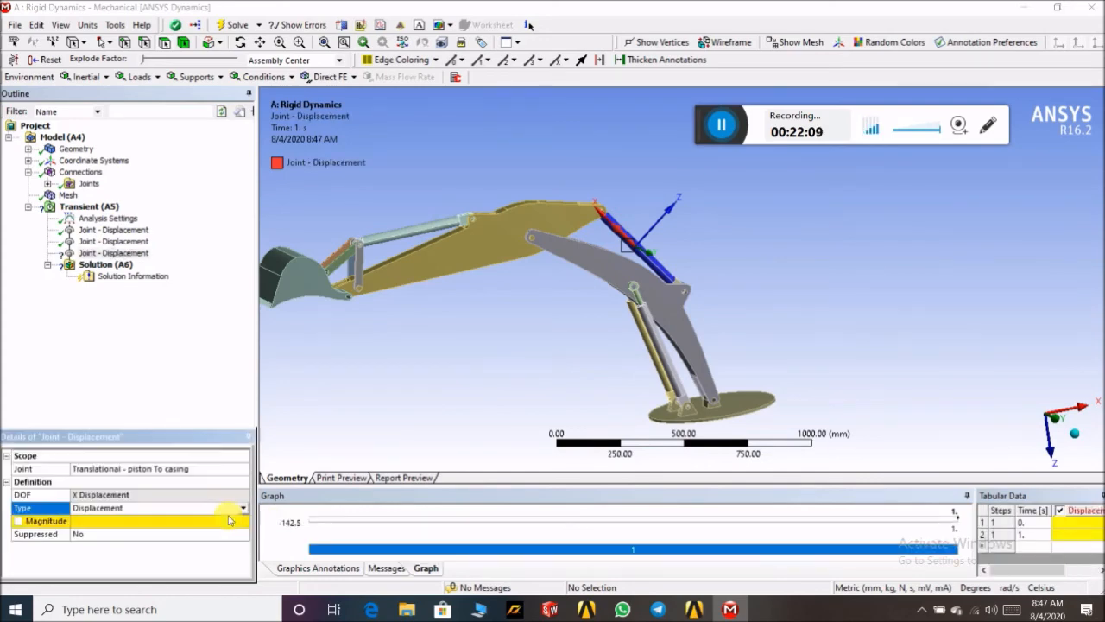
click(231, 521)
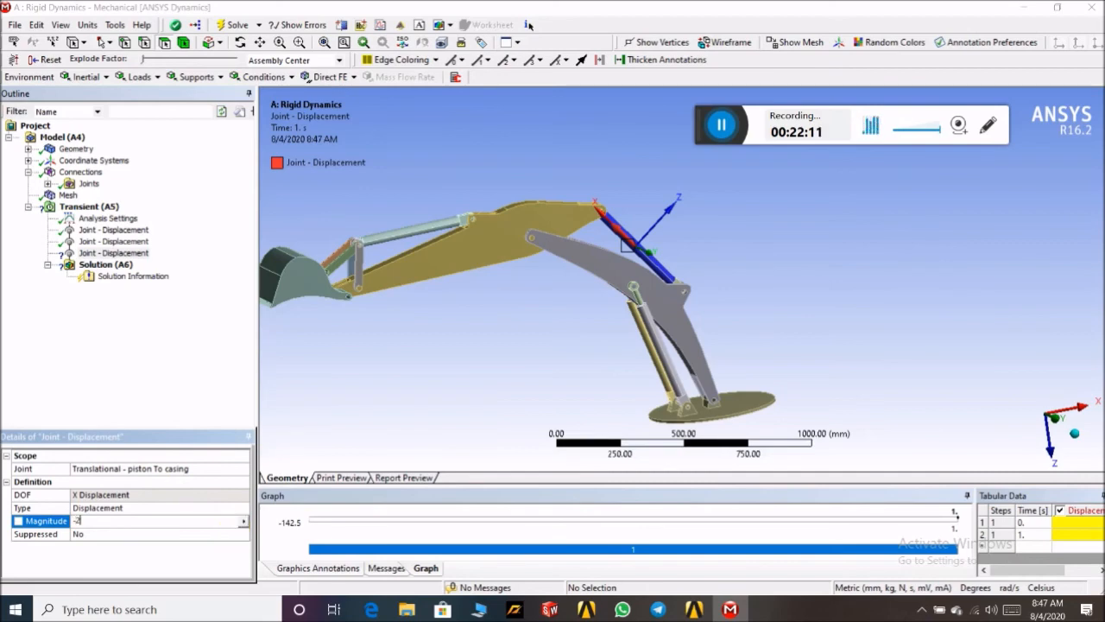
text(-200)
key(Return)
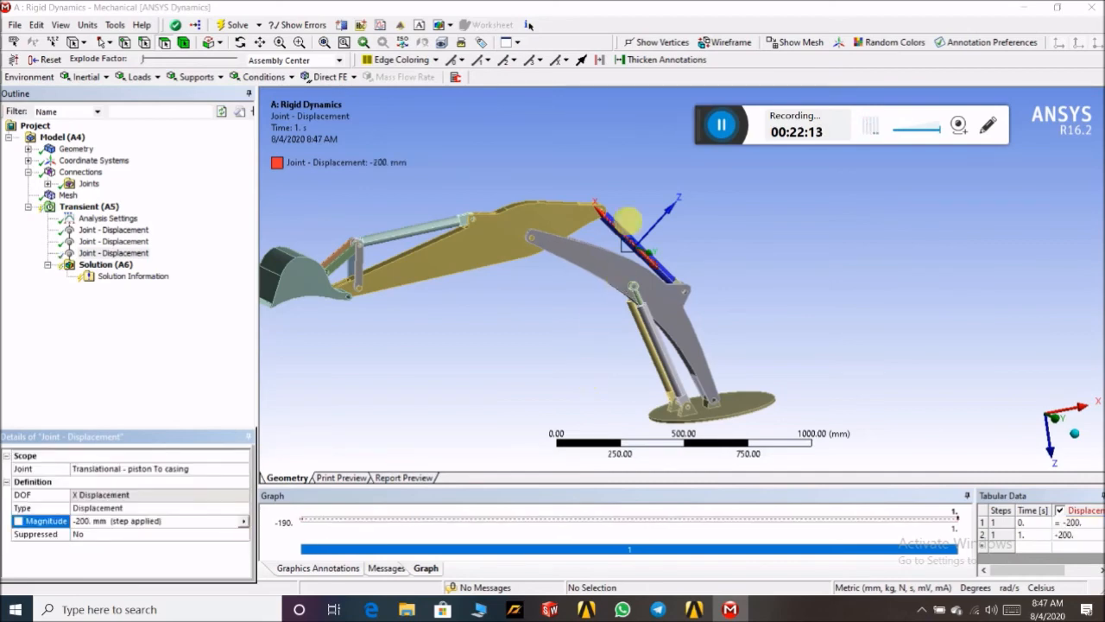
- Insert a fourth joint load into the transient analysis and scope it to the bucket cylinder's Translational - piston To casing joint
click(89, 206)
right_click(106, 207)
mouse_move(232, 218)
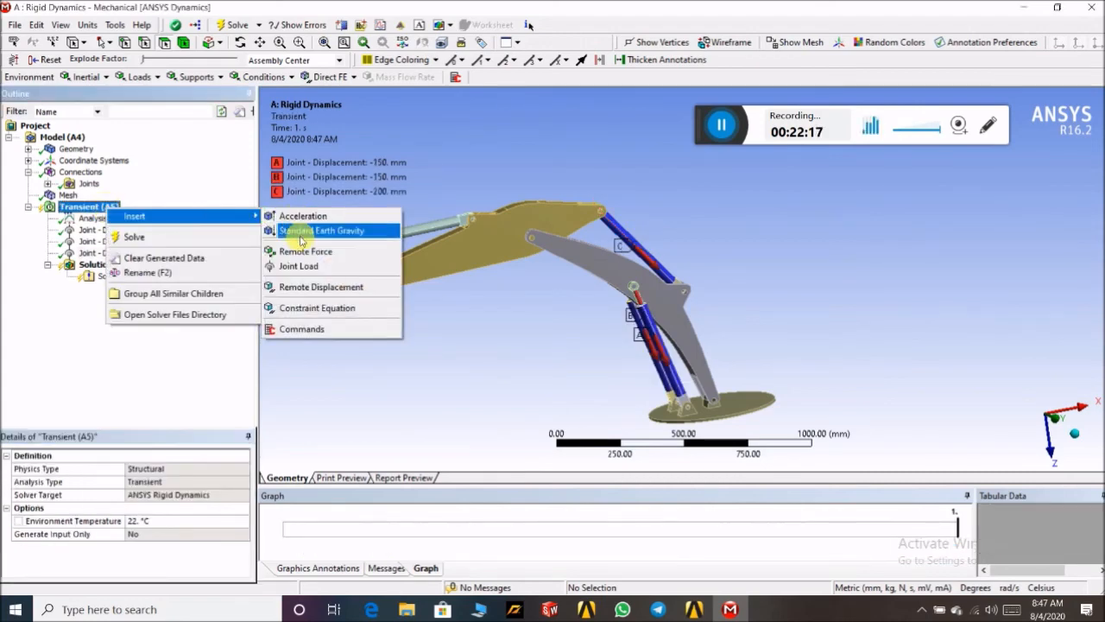
click(298, 265)
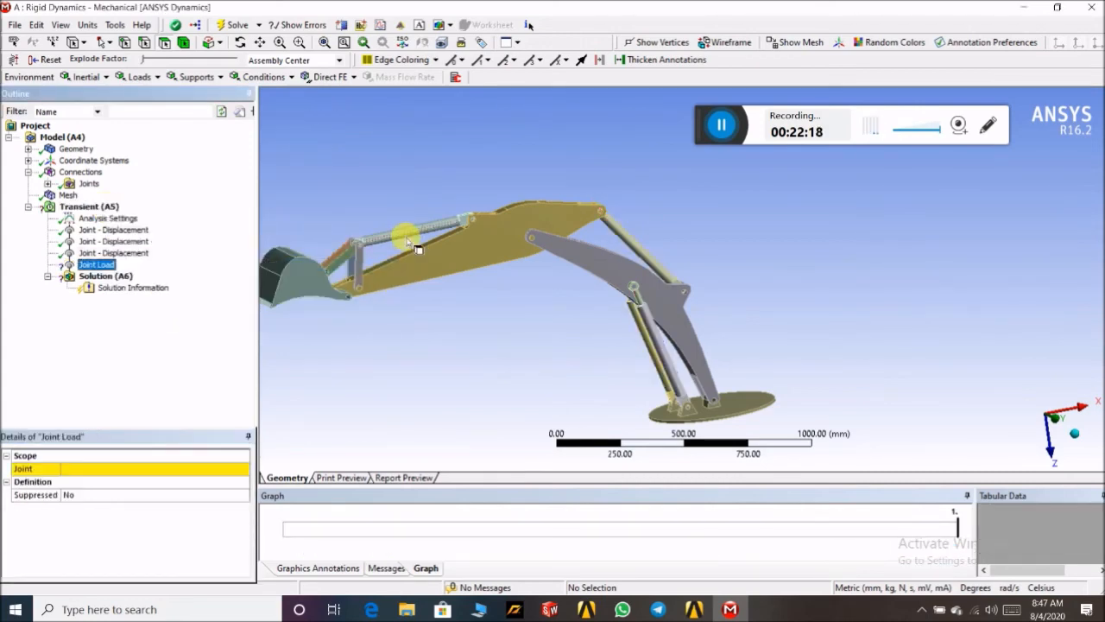
click(229, 469)
scroll(165, 518, down, 3)
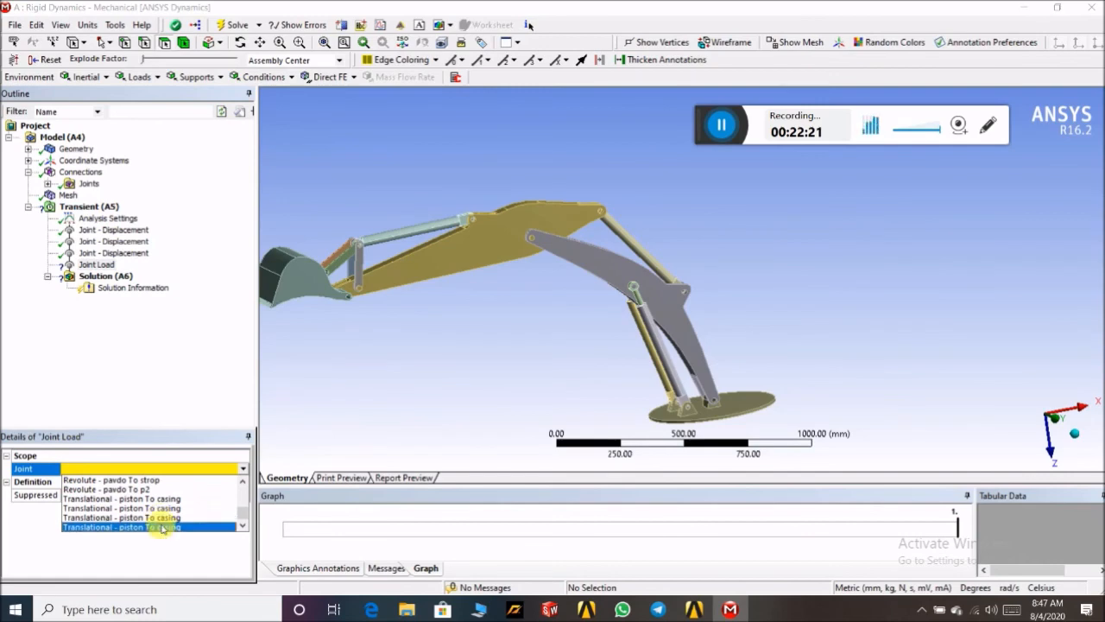
click(164, 527)
- Define the bucket cylinder's joint load as a Displacement of -200 mm
click(248, 515)
click(243, 510)
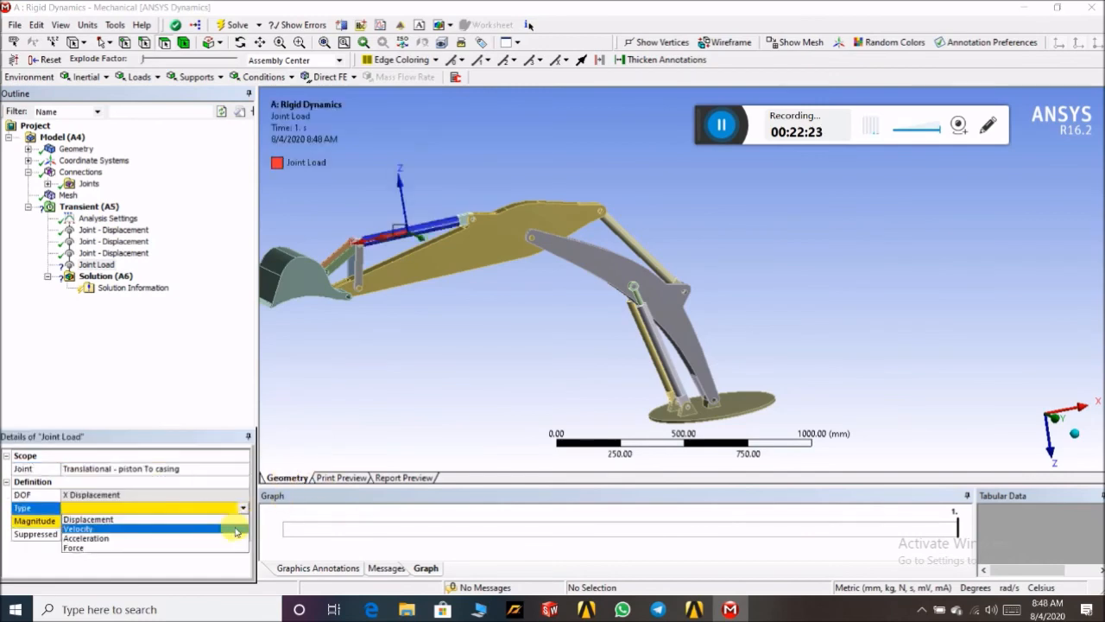
click(230, 519)
click(232, 522)
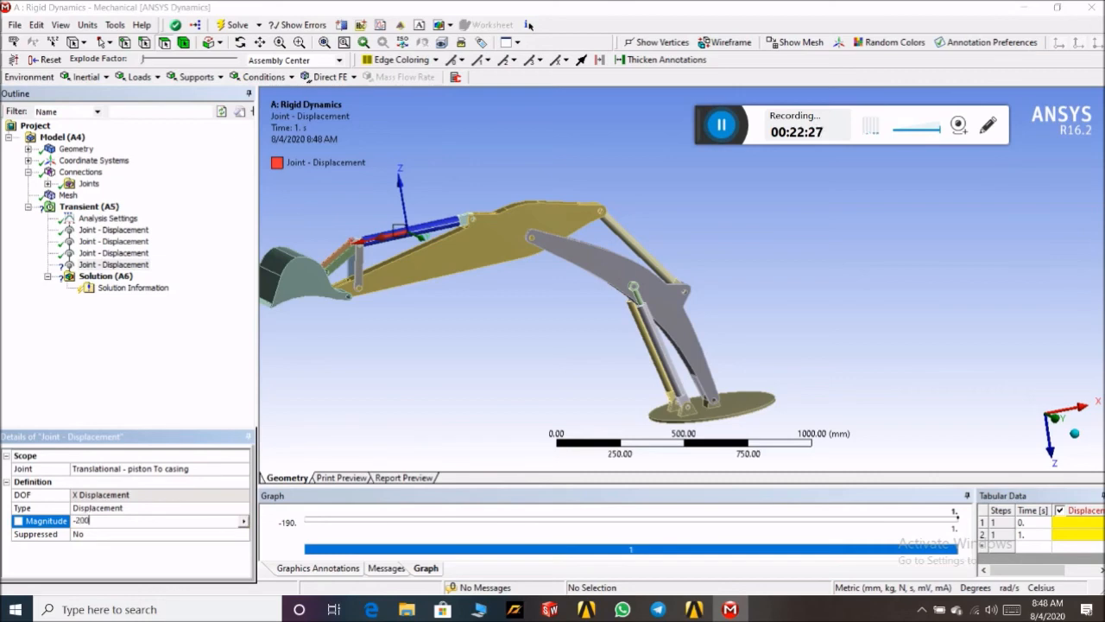
text(-200)
key(Return)
- Add a Total Deformation result to the solution and solve the rigid dynamics analysis
click(105, 275)
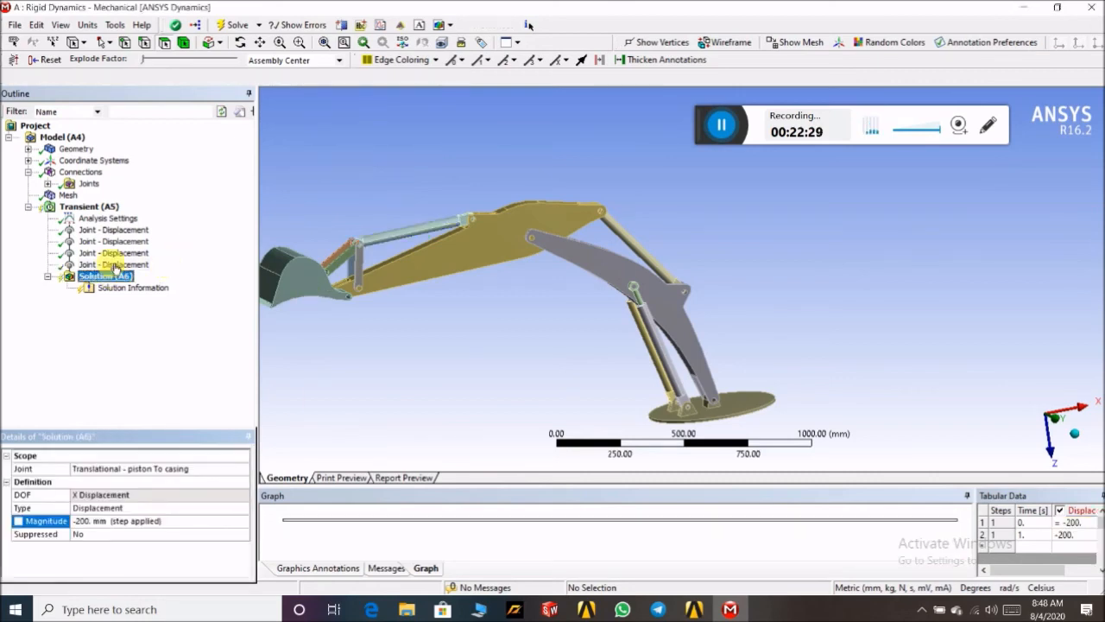
click(79, 78)
click(73, 93)
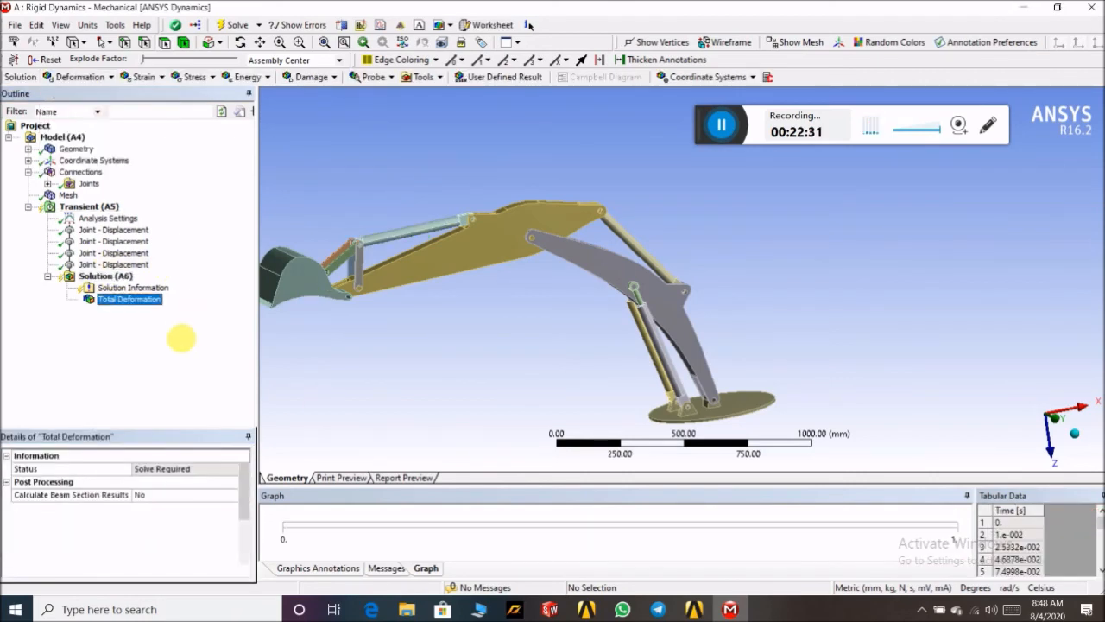
click(105, 275)
right_click(134, 276)
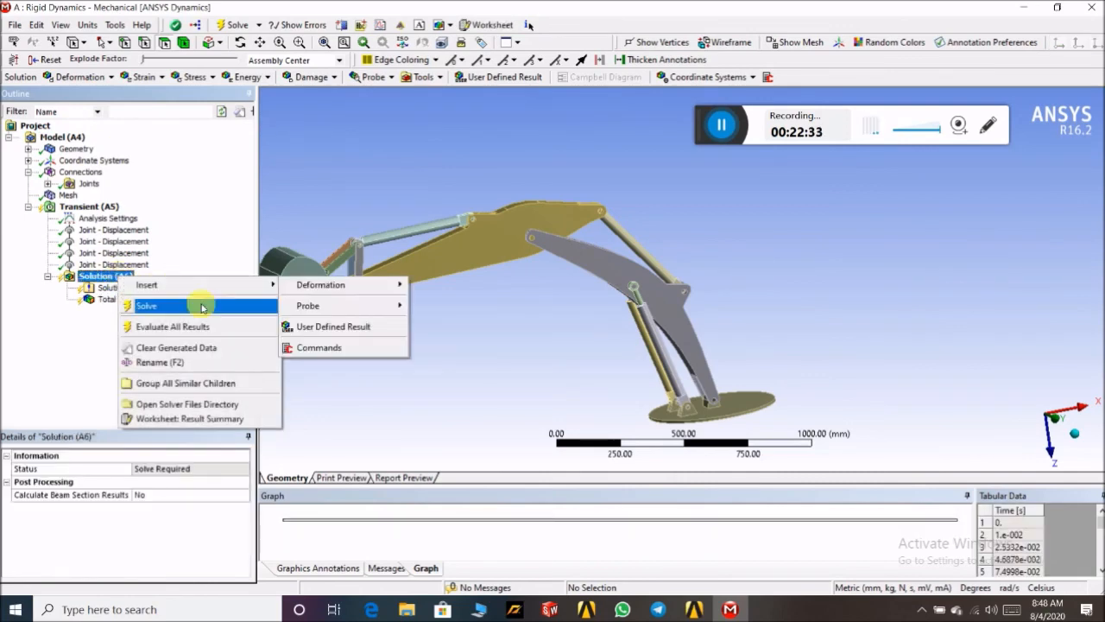
click(204, 304)
drag(707, 118, 749, 246)
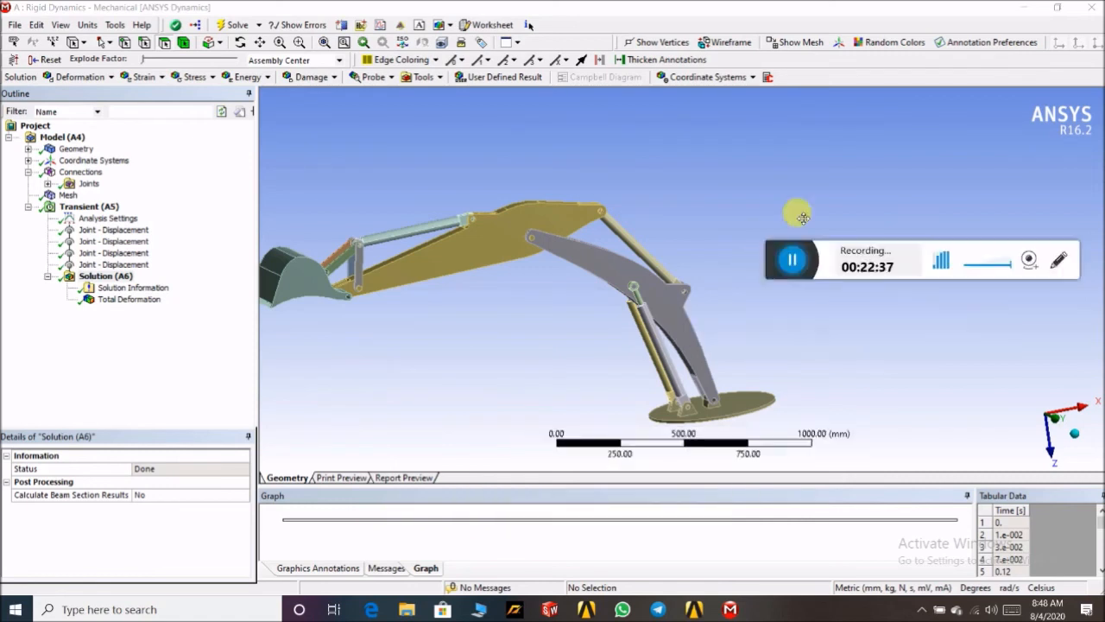
- View the whole arm from the side and display its Total Deformation result
scroll(745, 229, down, 3)
middle_drag(751, 270, 713, 274)
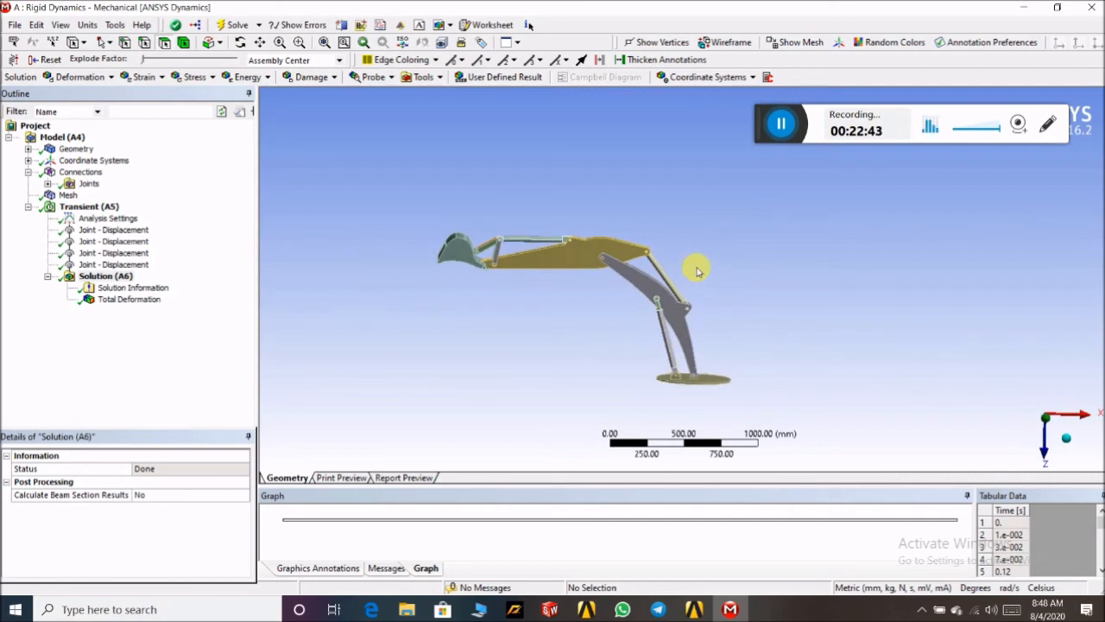
click(153, 299)
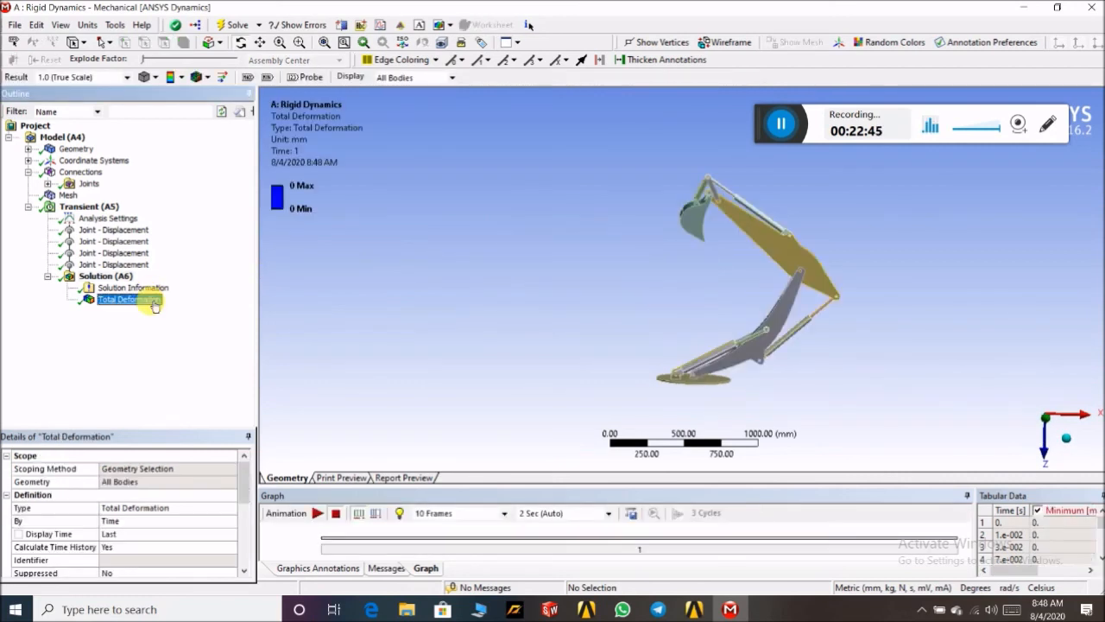
click(131, 287)
click(138, 299)
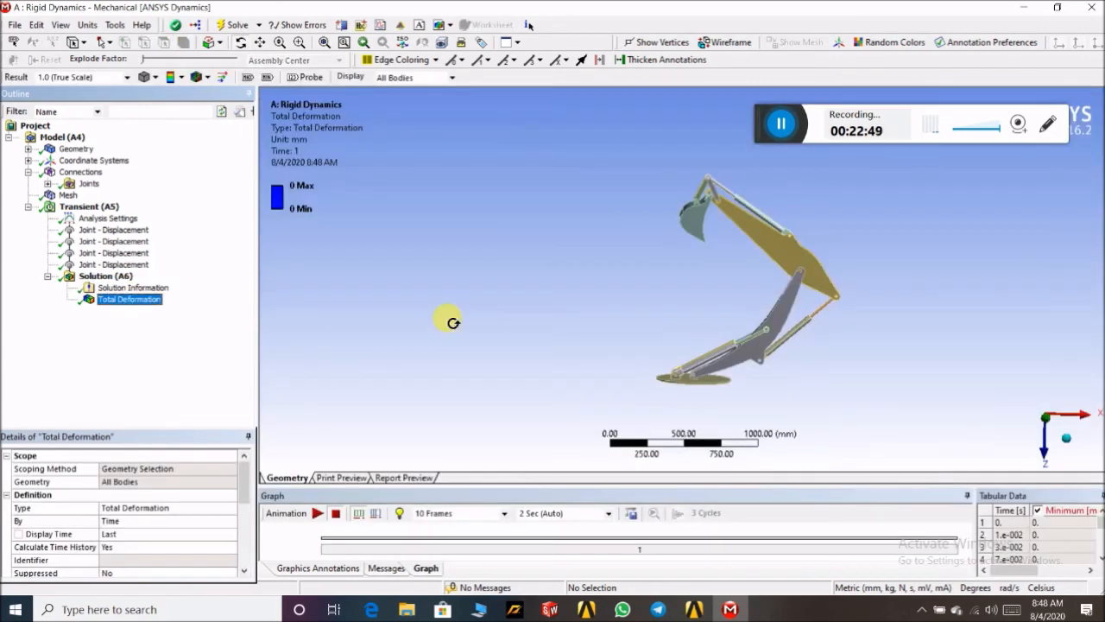
- Set the result animation to 100 frames over 10 seconds and play the arm's motion
click(502, 515)
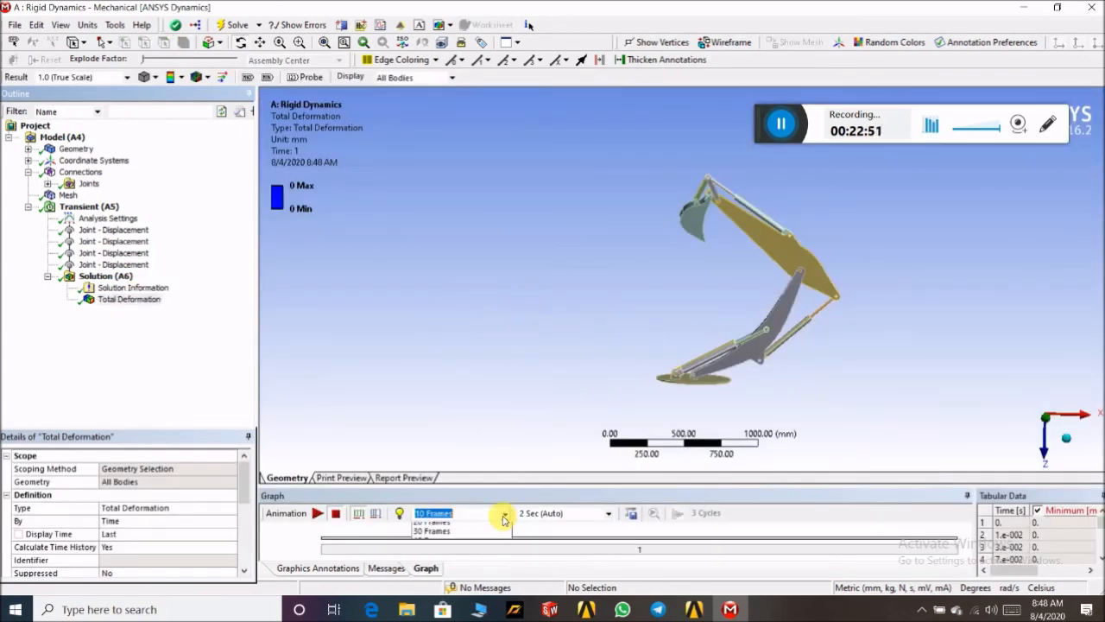
click(494, 574)
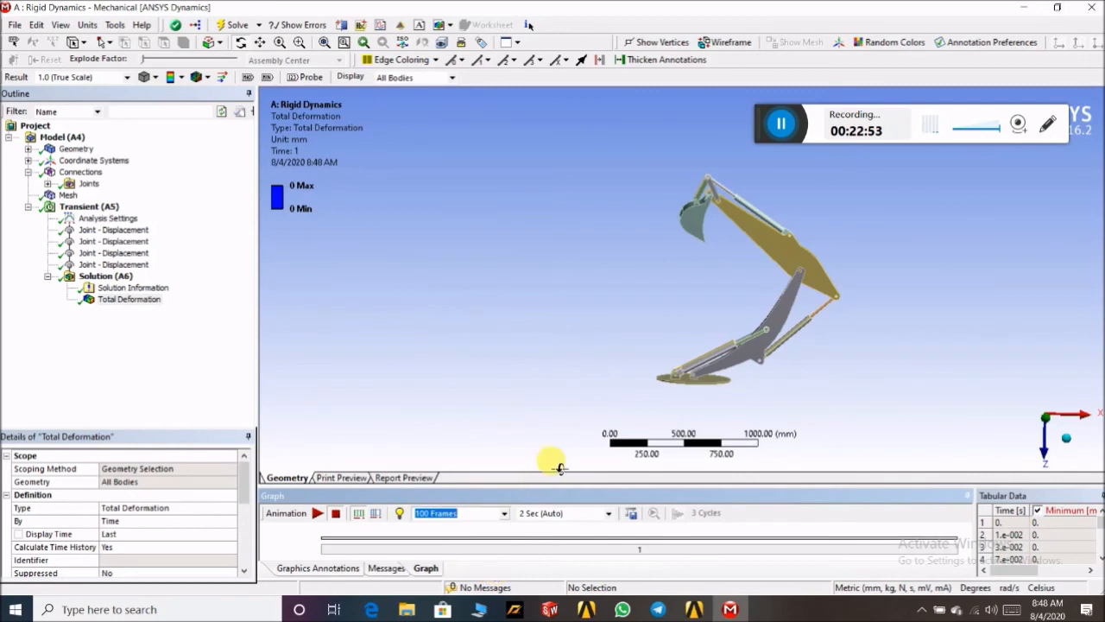
click(609, 515)
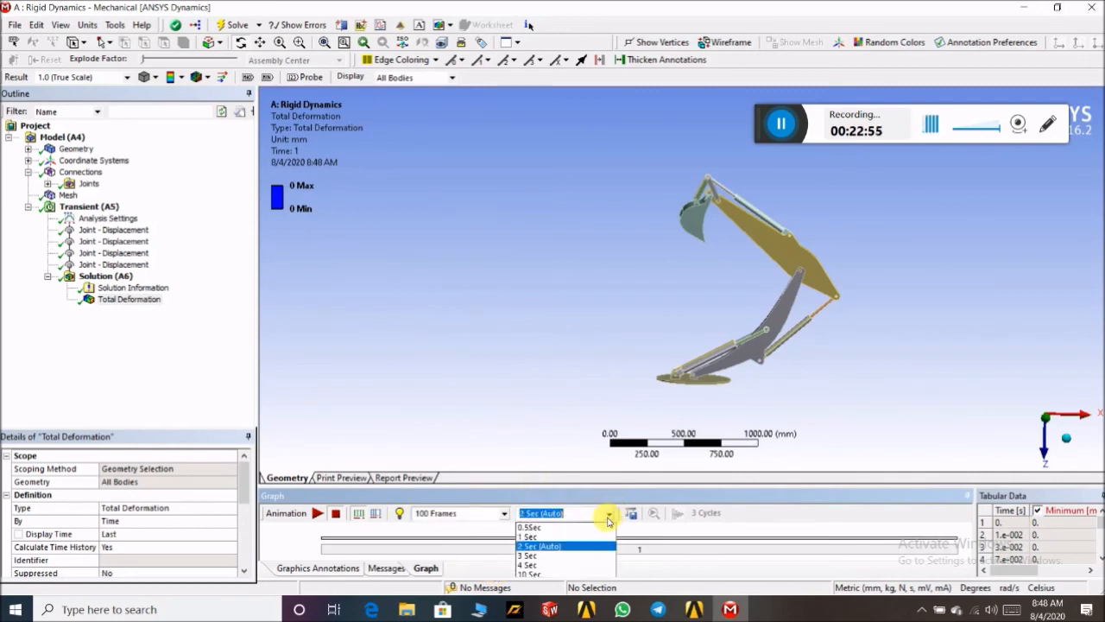
click(594, 573)
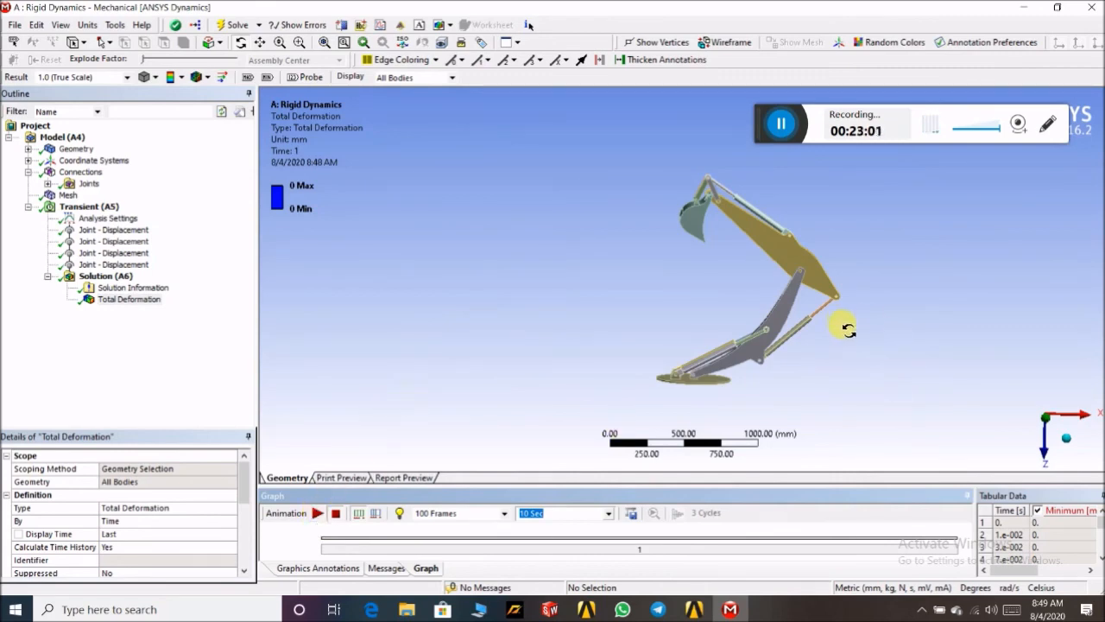
click(318, 512)
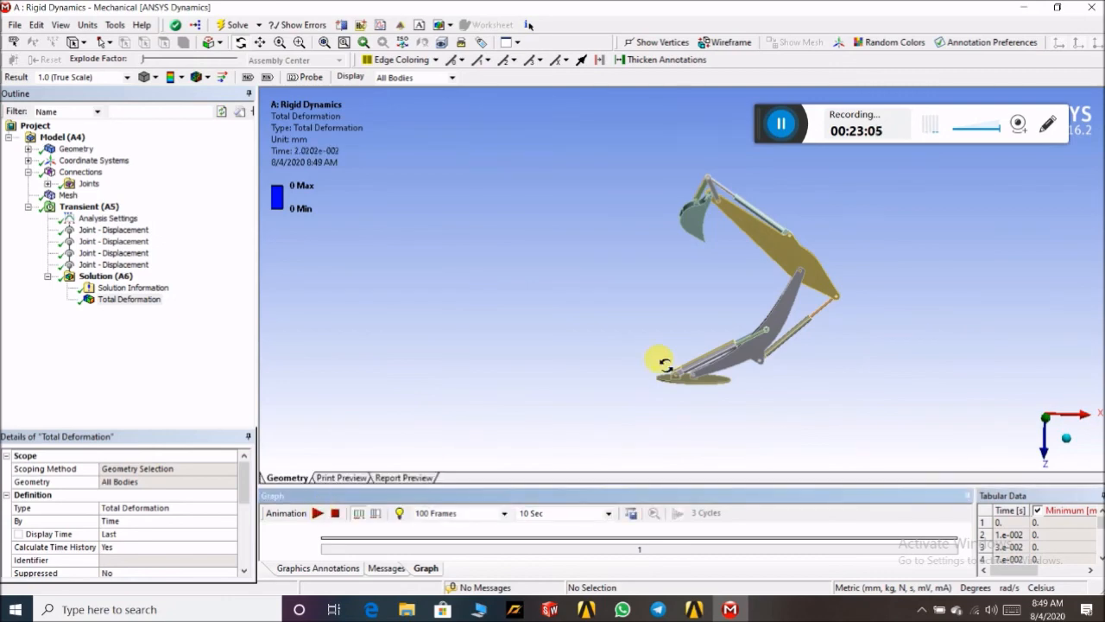
click(318, 513)
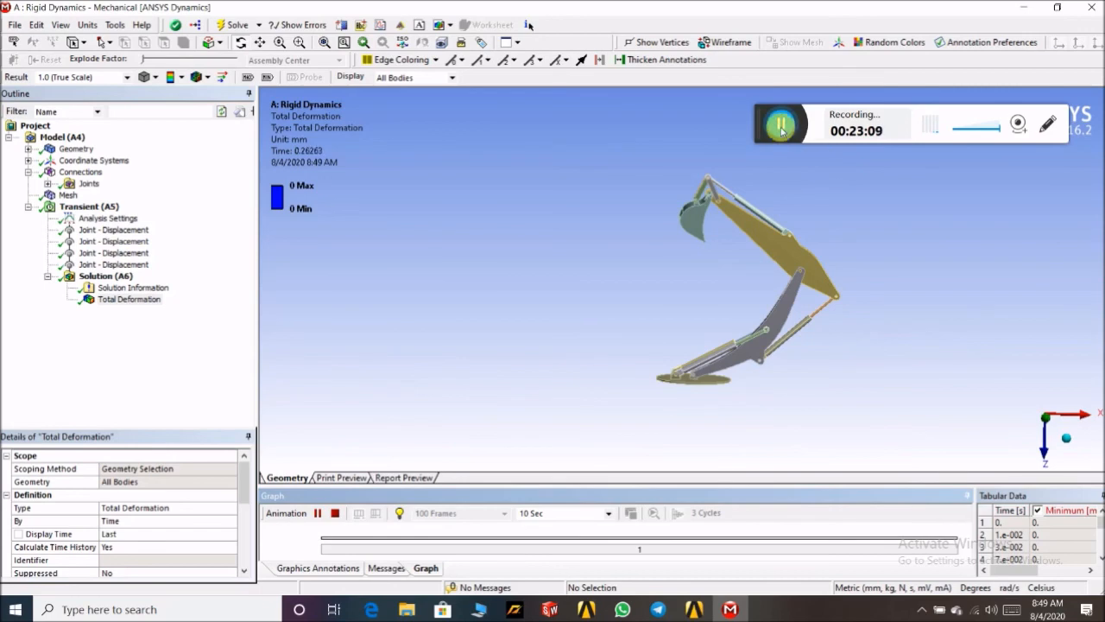
click(780, 122)
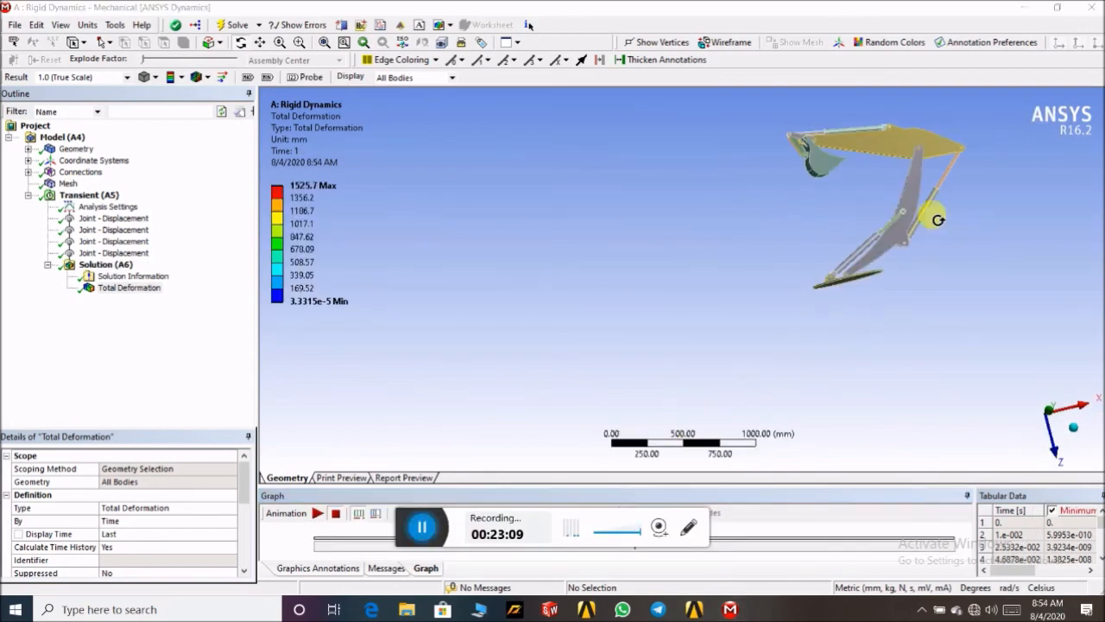
- Examine the arm's final position up close from the side, the solver output and the undeformed starting position
drag(740, 222, 649, 216)
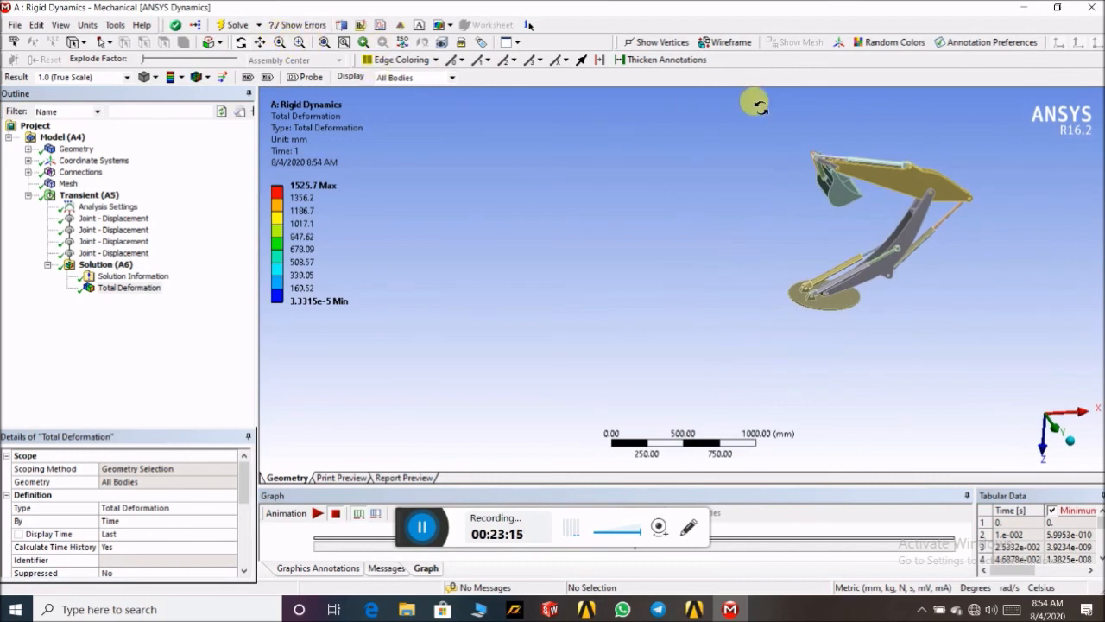
click(298, 41)
drag(744, 119, 1014, 352)
middle_drag(847, 356, 796, 351)
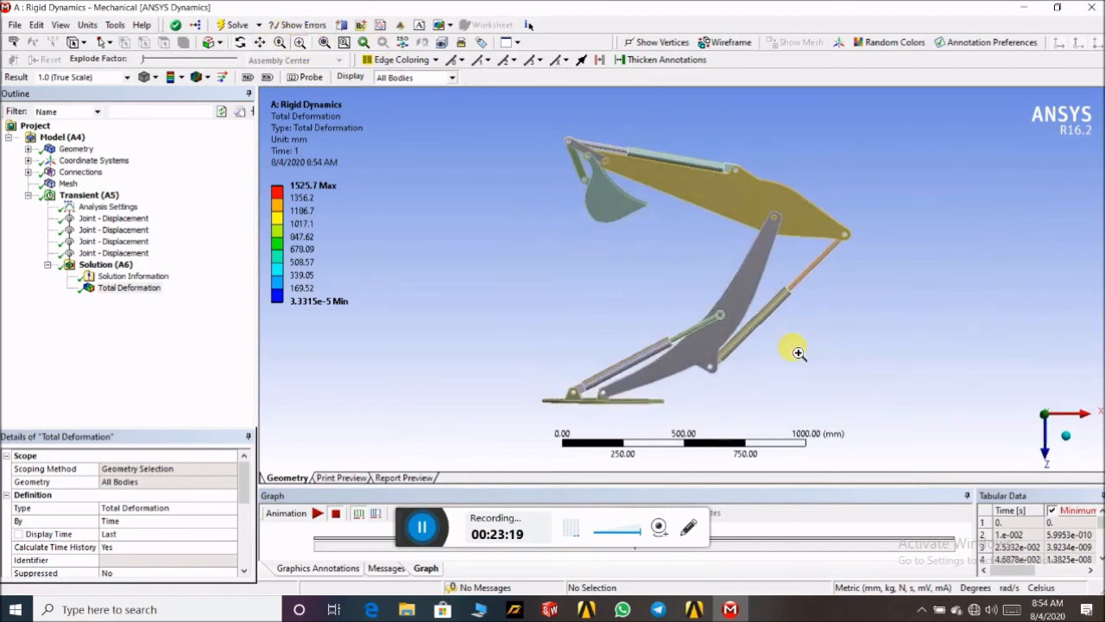
drag(403, 518, 729, 106)
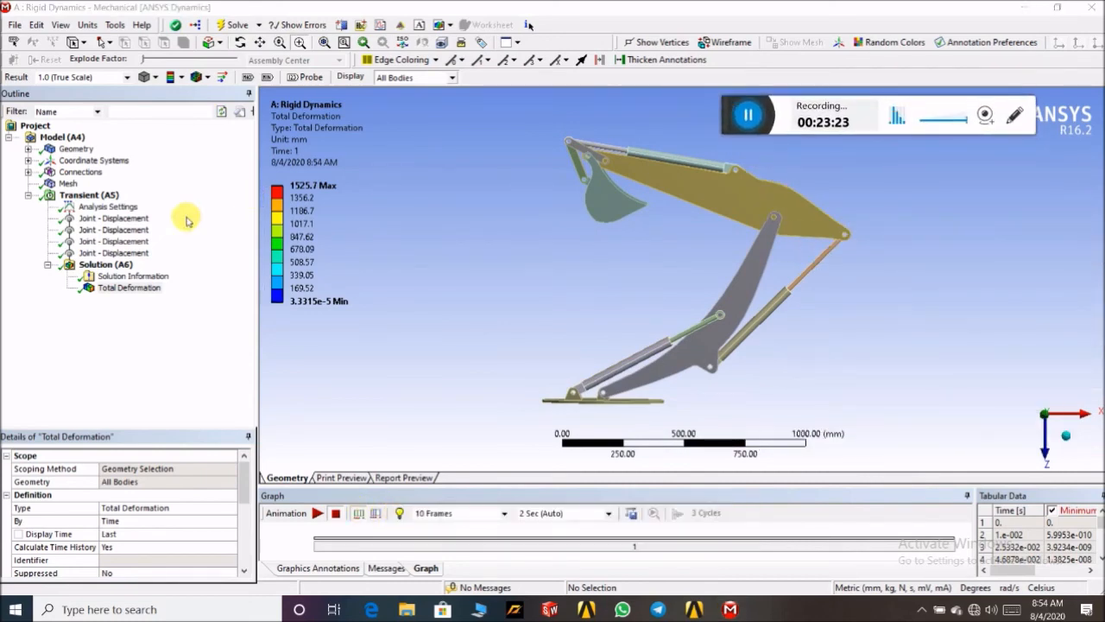
click(138, 277)
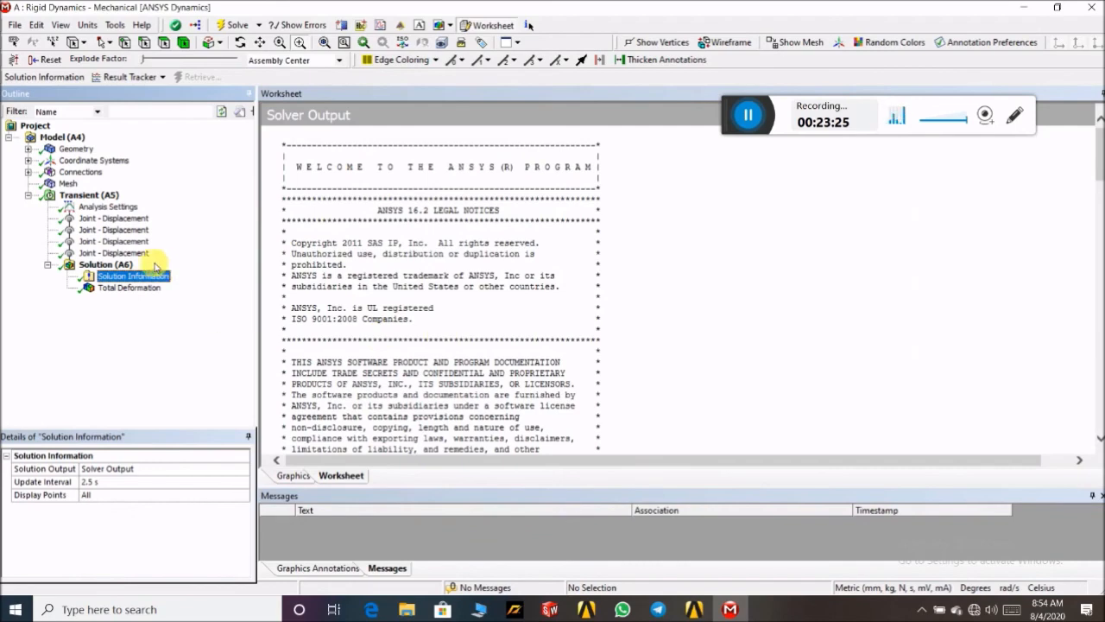
click(112, 264)
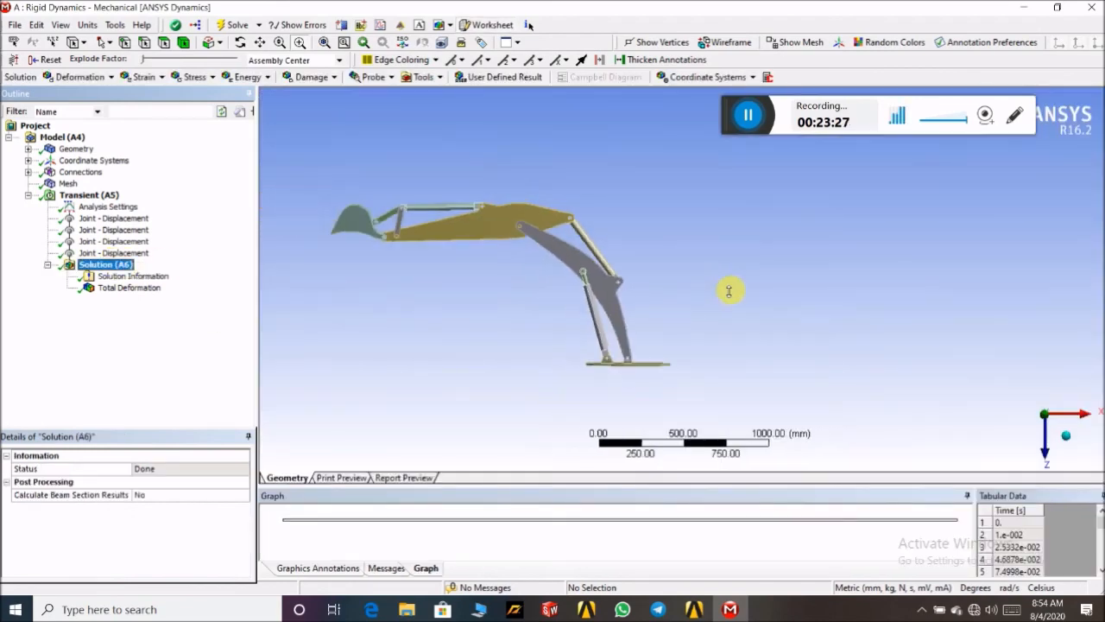
click(134, 289)
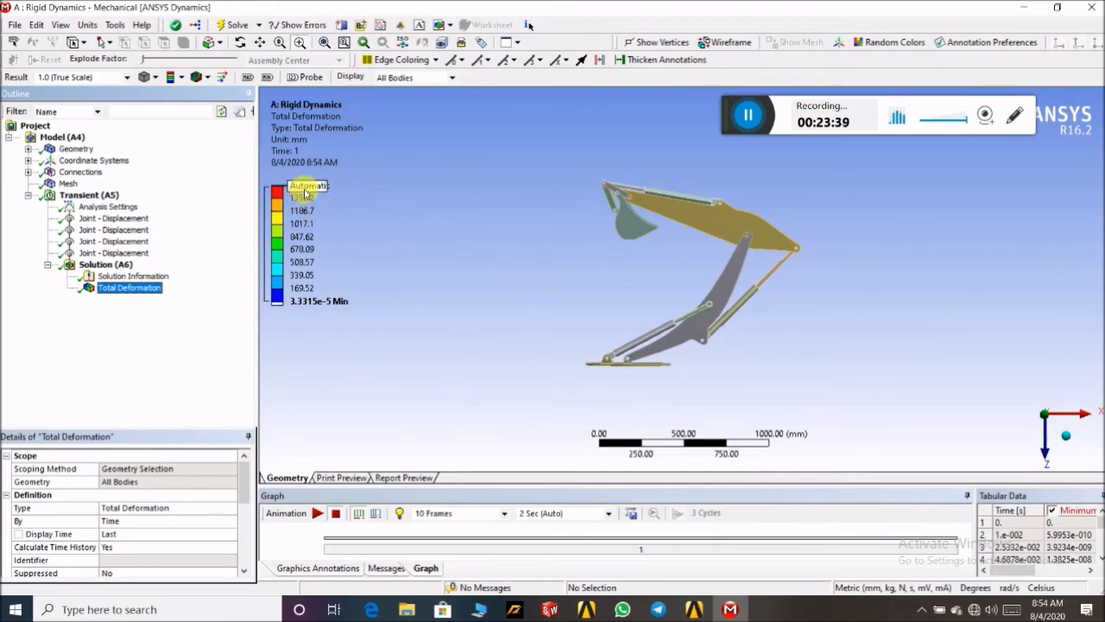
- Animate the Total Deformation result, slowing it to 10 seconds with 100 frames, and pause the arm's motion
click(316, 514)
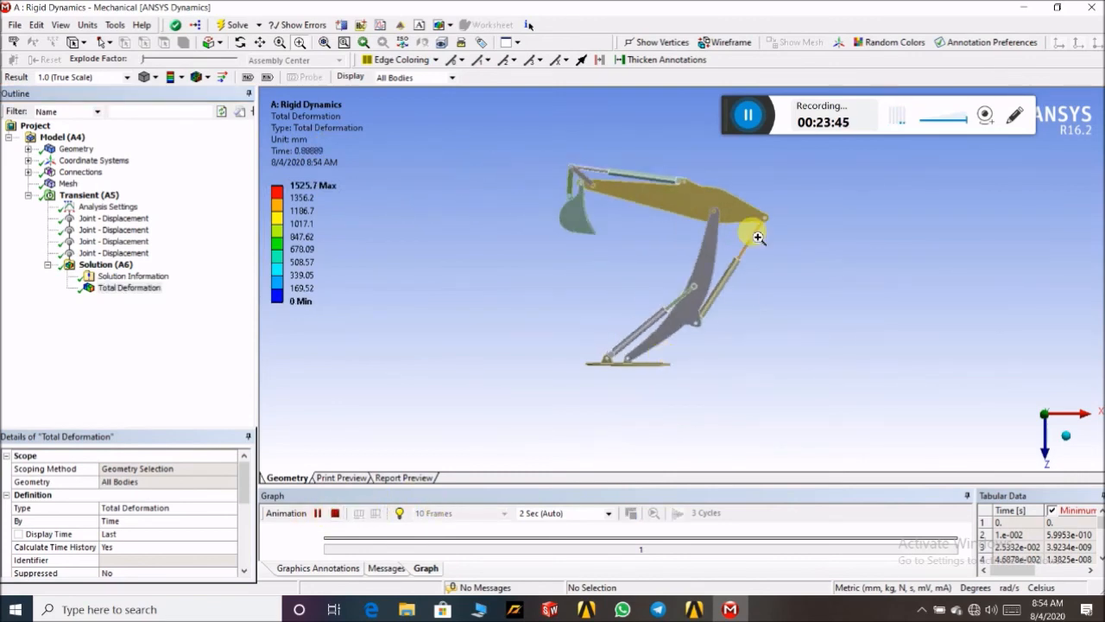
click(609, 514)
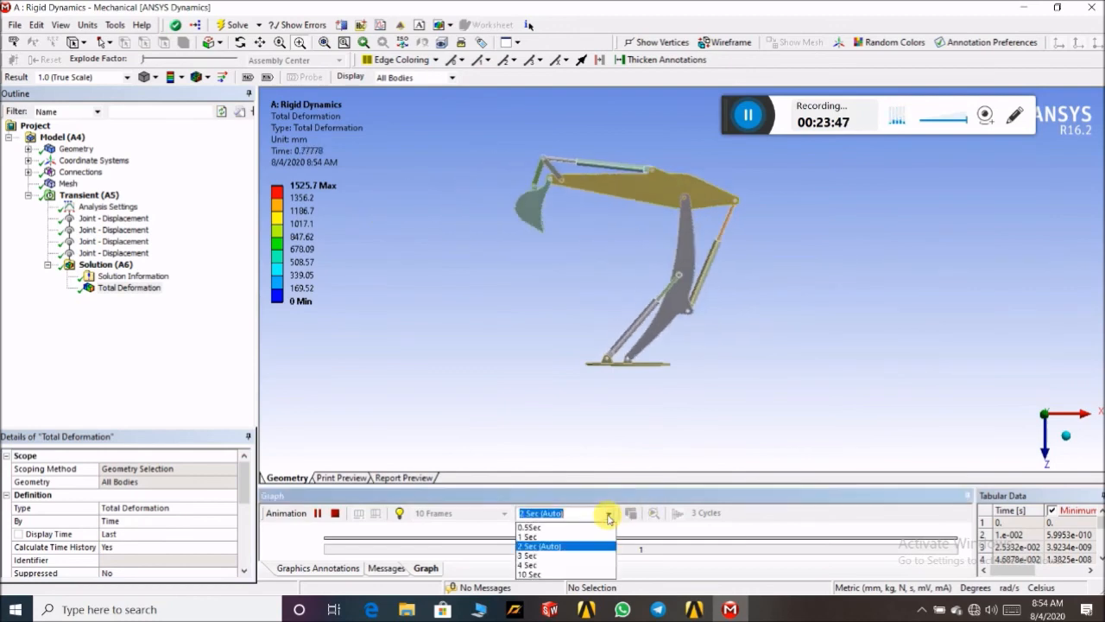
click(530, 574)
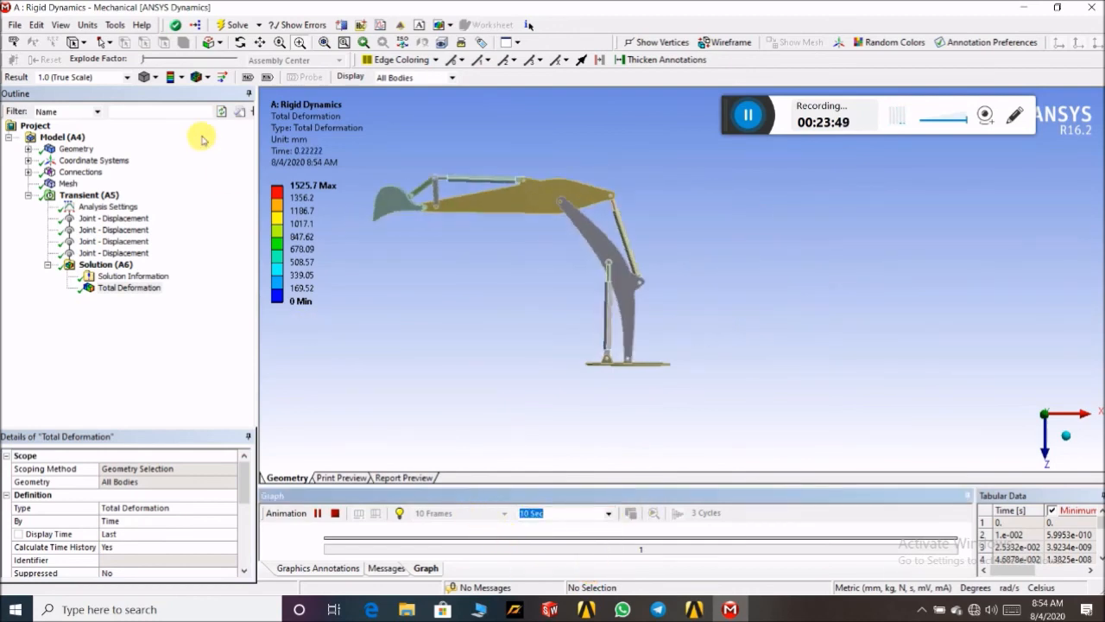
click(181, 77)
click(187, 96)
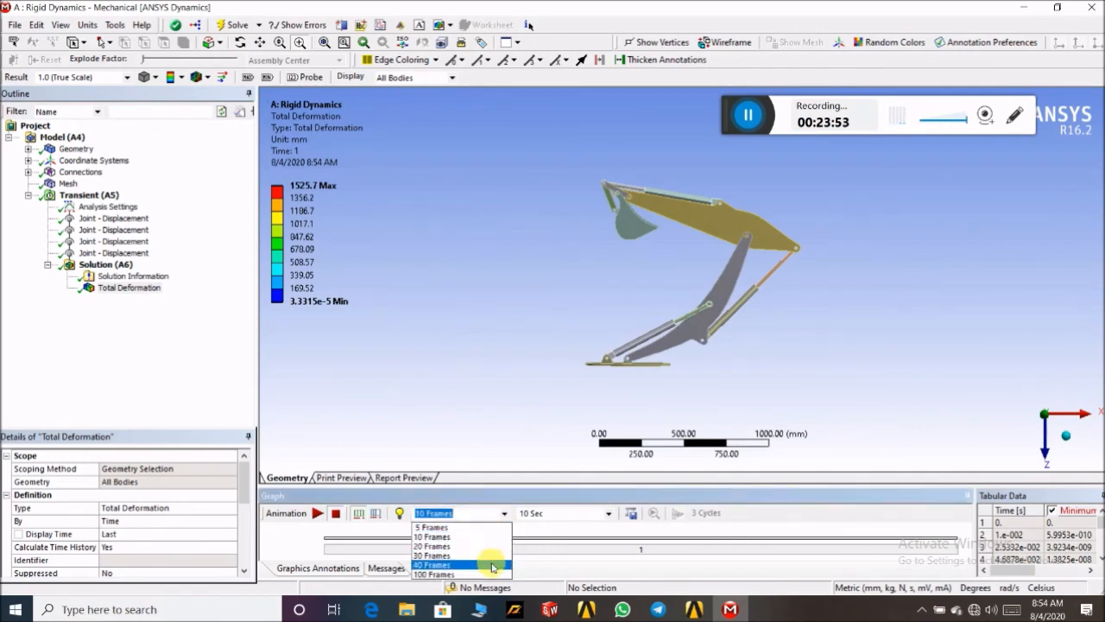
click(433, 574)
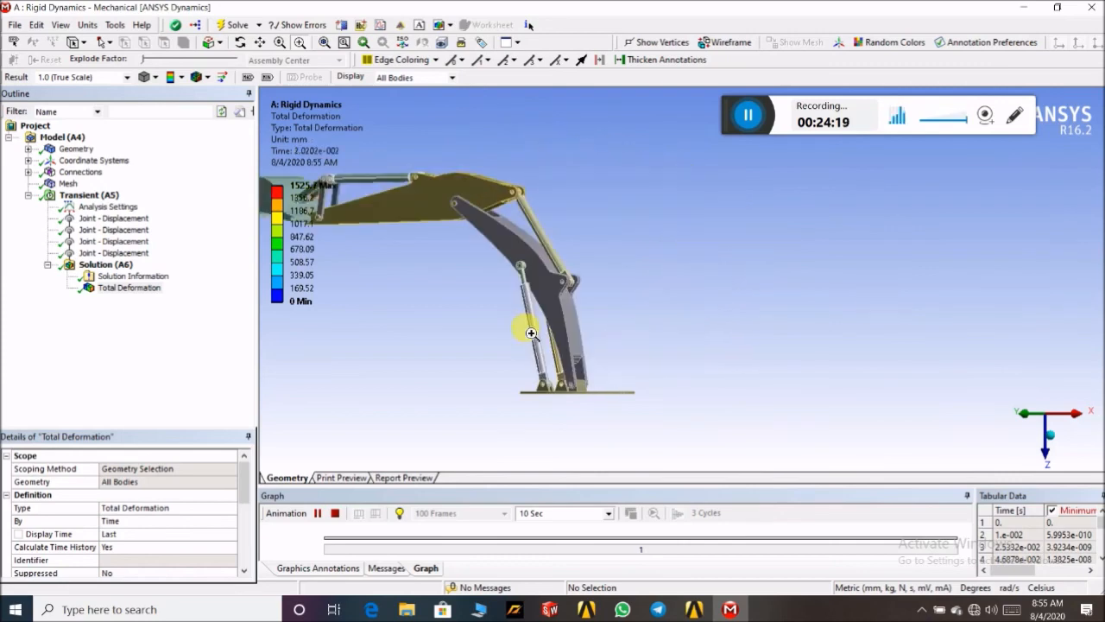
click(318, 514)
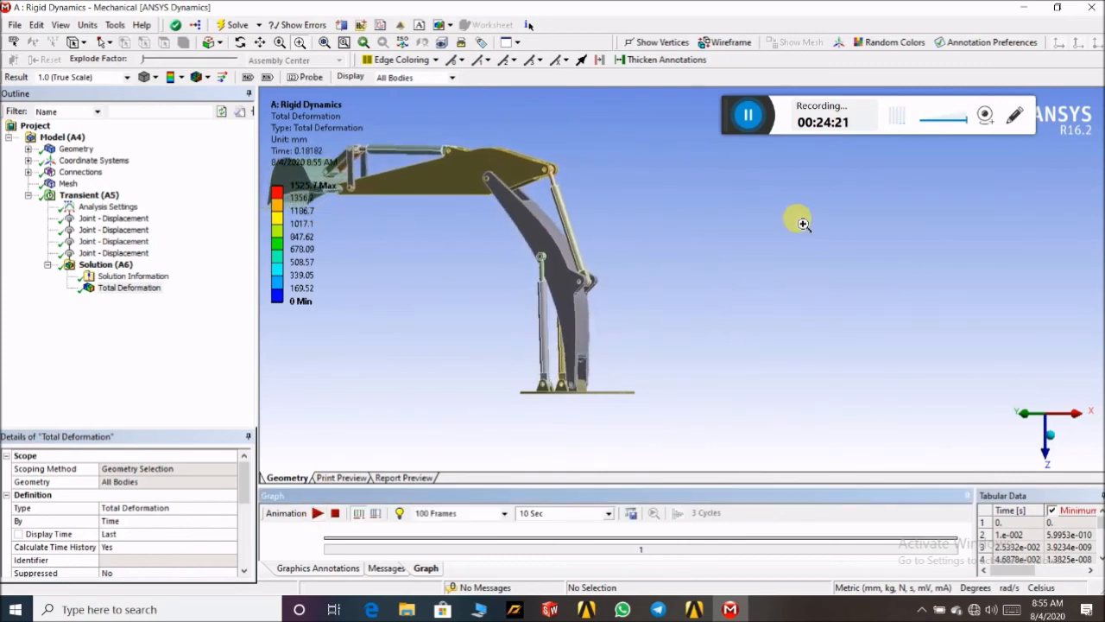